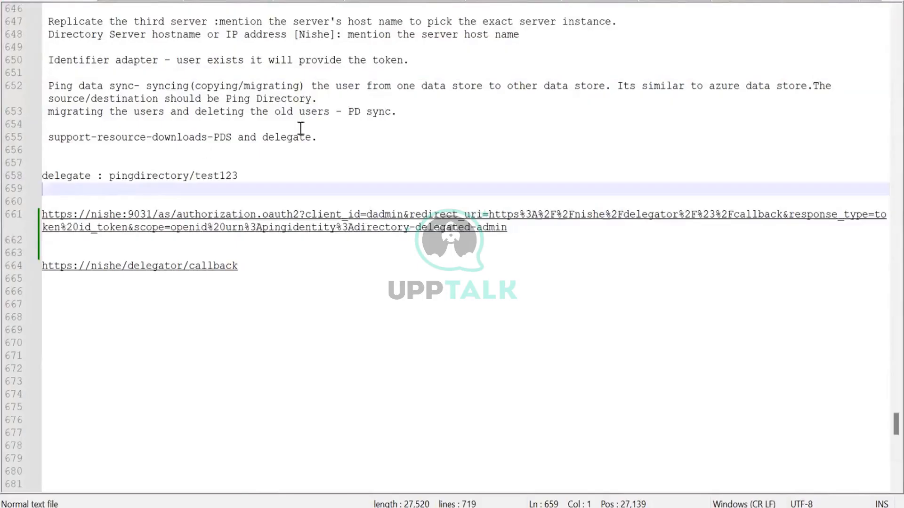
Switch from the Notepad++ notes to Apache Directory Studio showing the ou=People,dc=example,dc=com entry
mouse_move(395, 507)
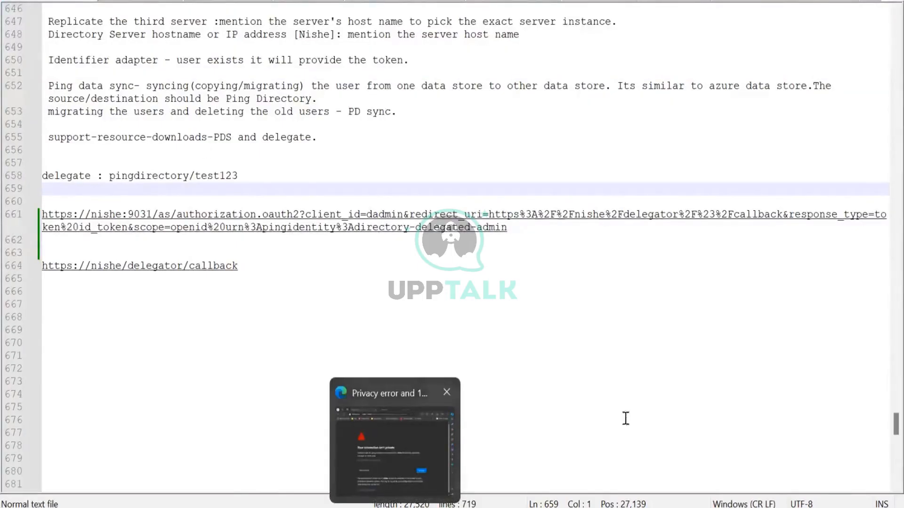
key("alt+Tab")
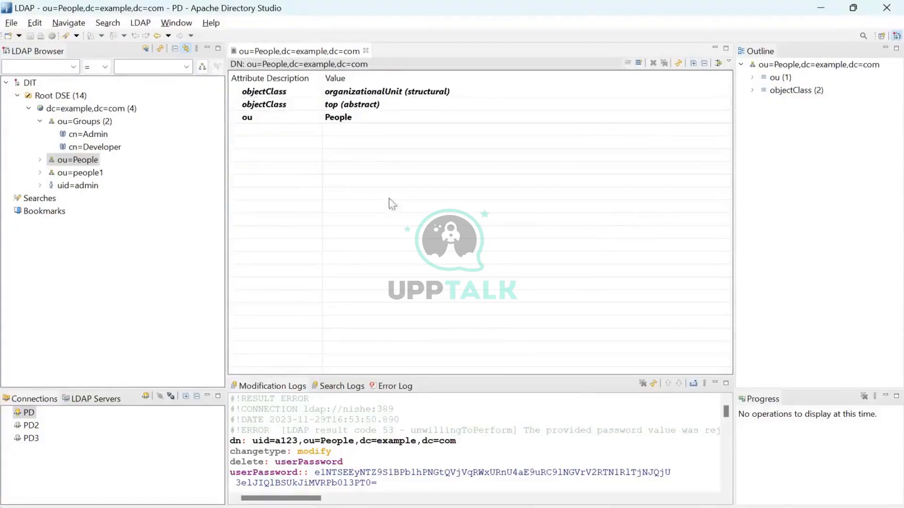
In the PingDirectory bat console, discard the unfinished start-server.bat line and start a backup command
key("alt+Tab")
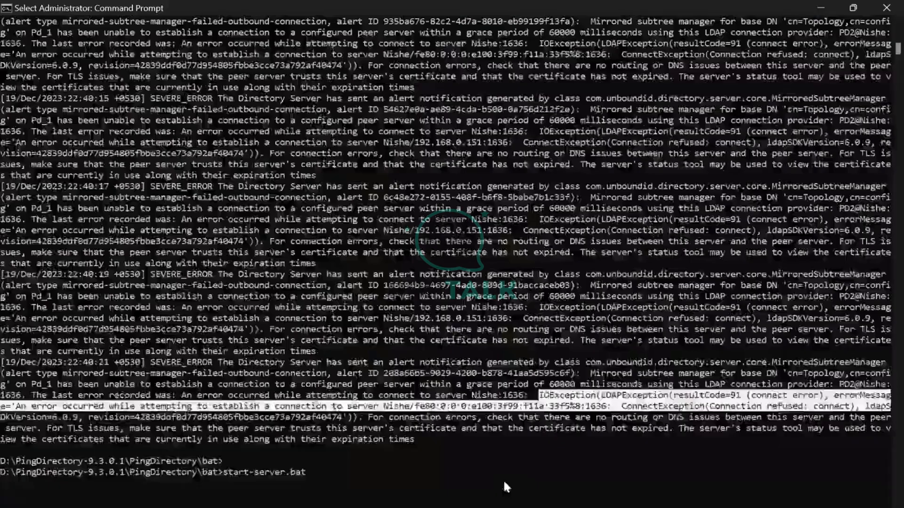
key("Escape")
key("BackSpace")
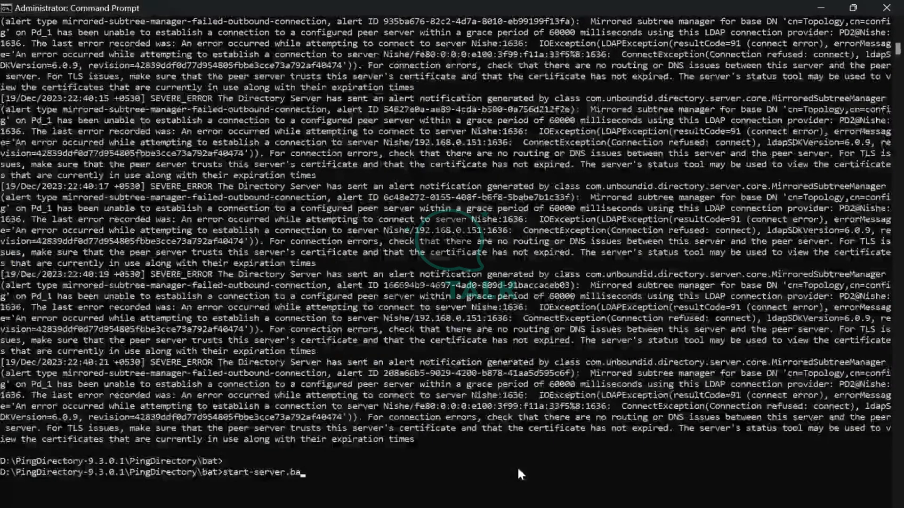
key("Escape")
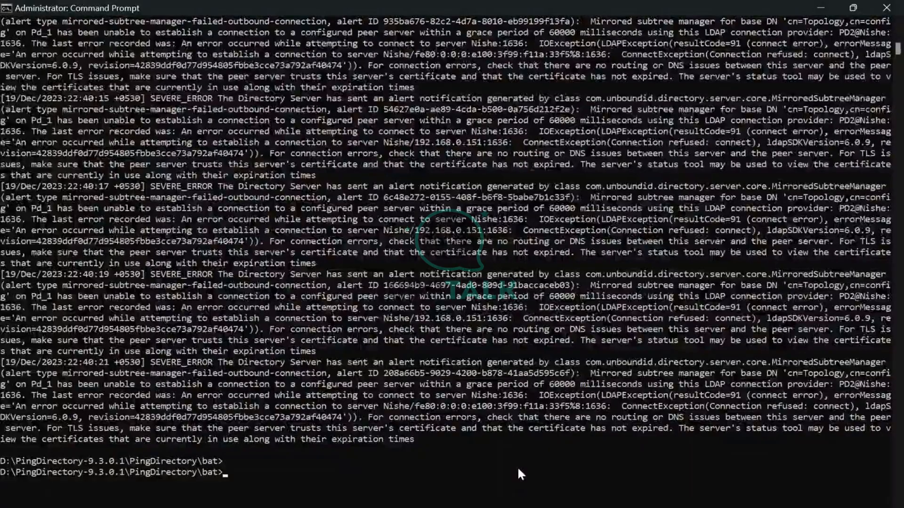
type("backup")
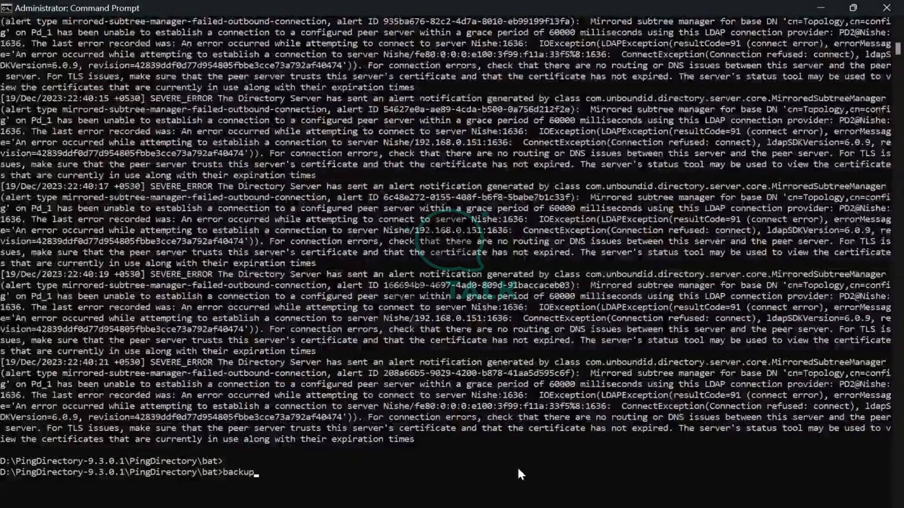
type(" -t")
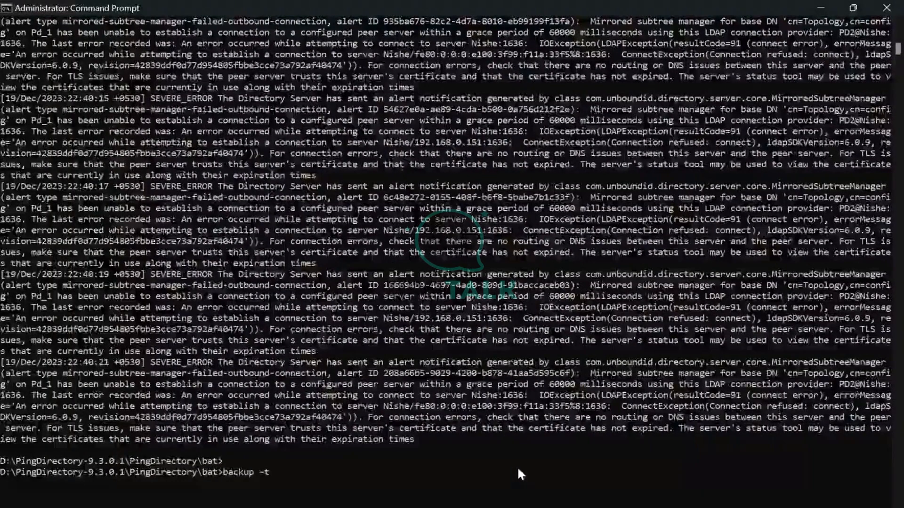
Give the backup command port 389, host localhost and bind DN "cn=Directory Manager"
key("BackSpace")
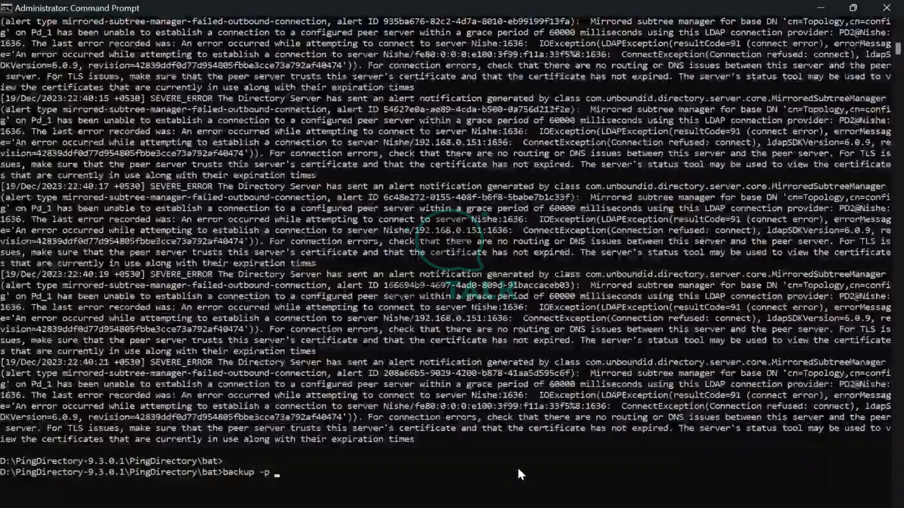
type("636")
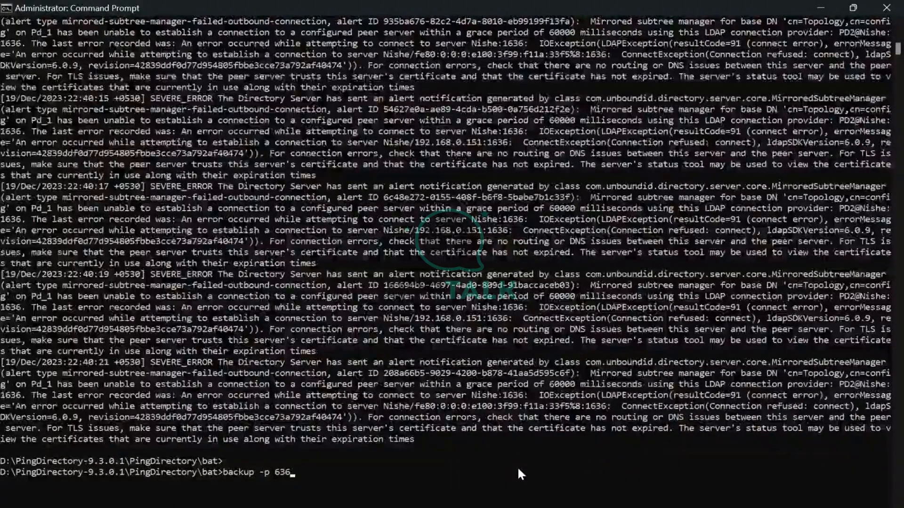
key("BackSpace")
key("BackSpace")
key("BackSpace")
type("389")
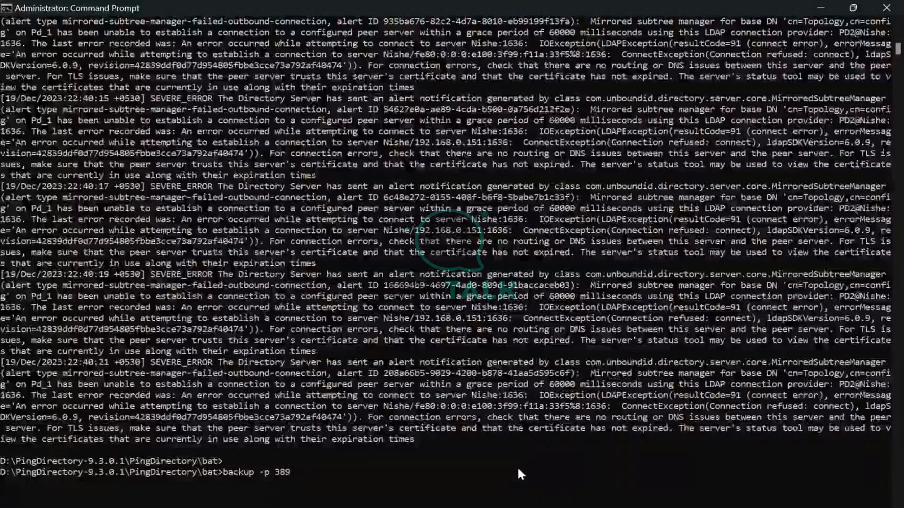
type(" -")
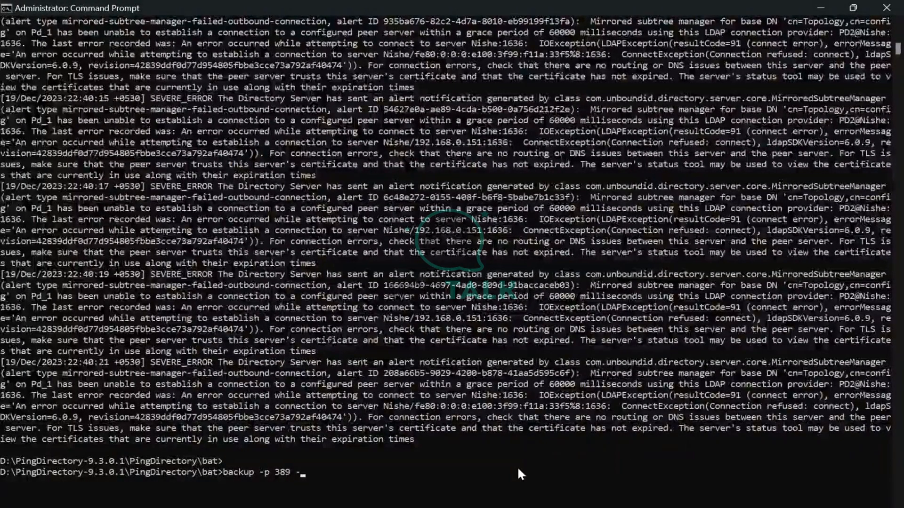
type("h localh")
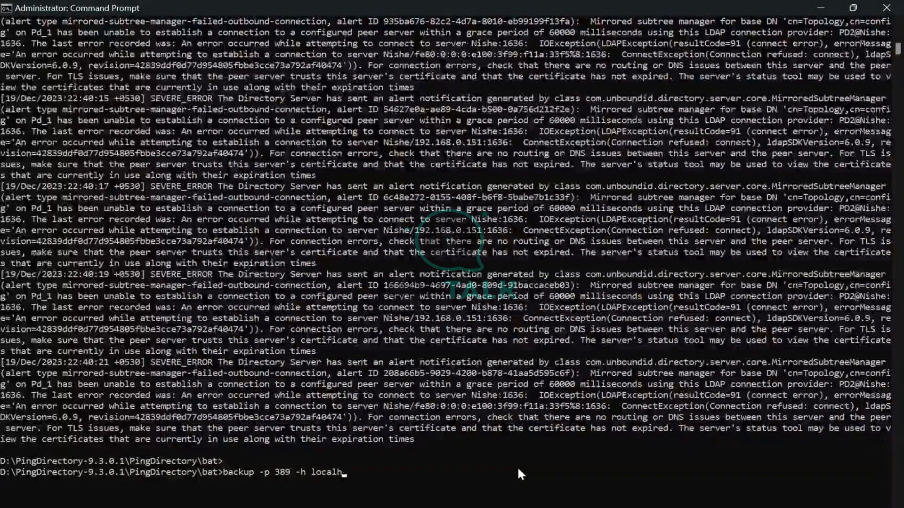
type("ost ")
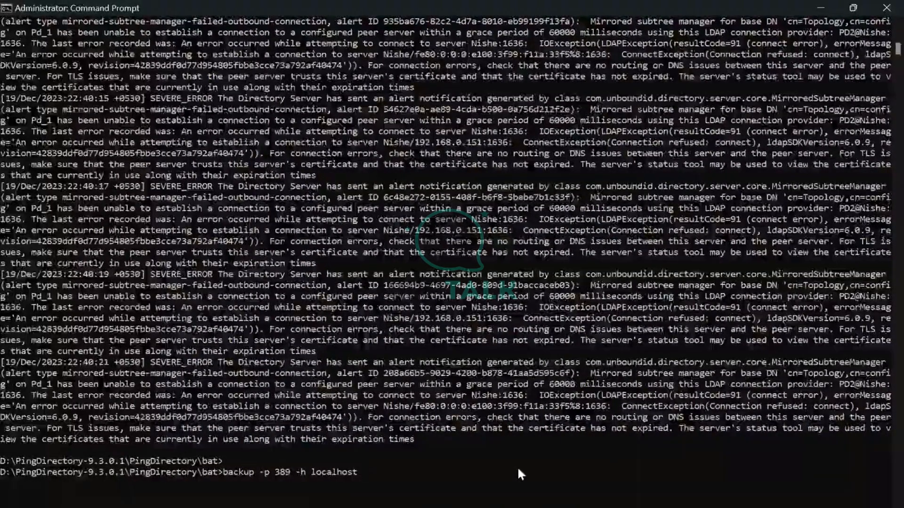
type("-D")
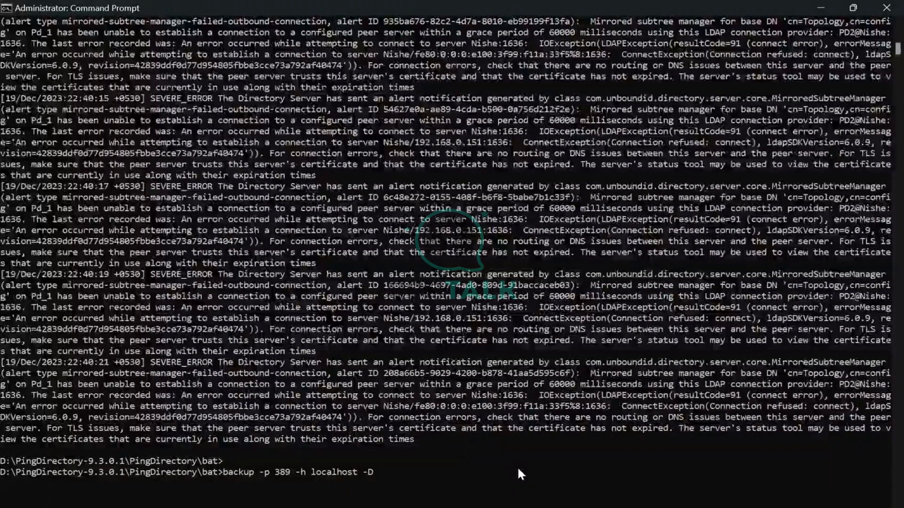
type(" cn=Direct")
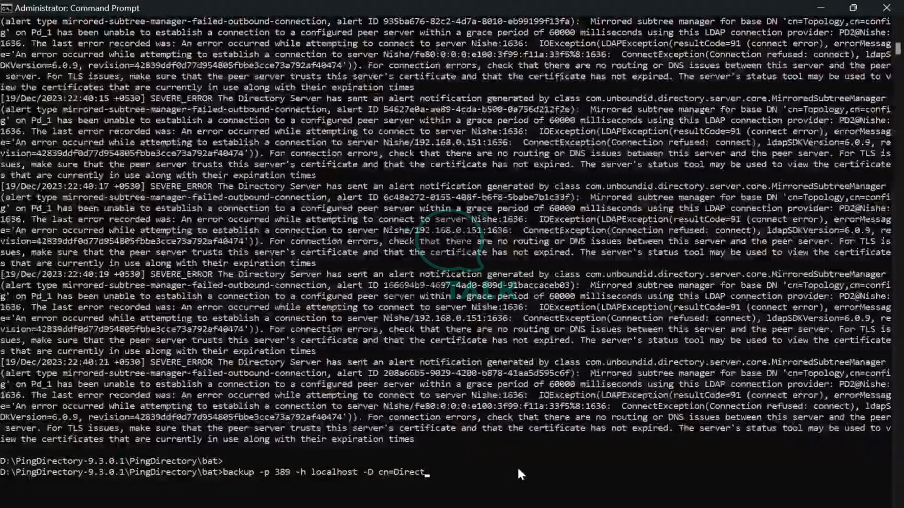
type("ory Manager")
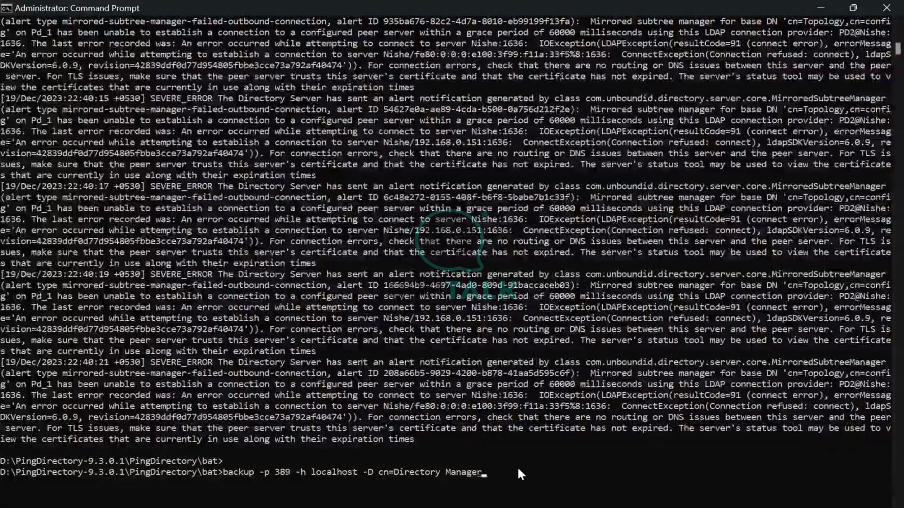
type("\"")
key("Left")
key("Left")
key("Left")
key("Left")
key("Left")
key("Left")
key("Left")
key("Left")
key("Left")
key("Left")
key("Left")
key("Left")
key("Left")
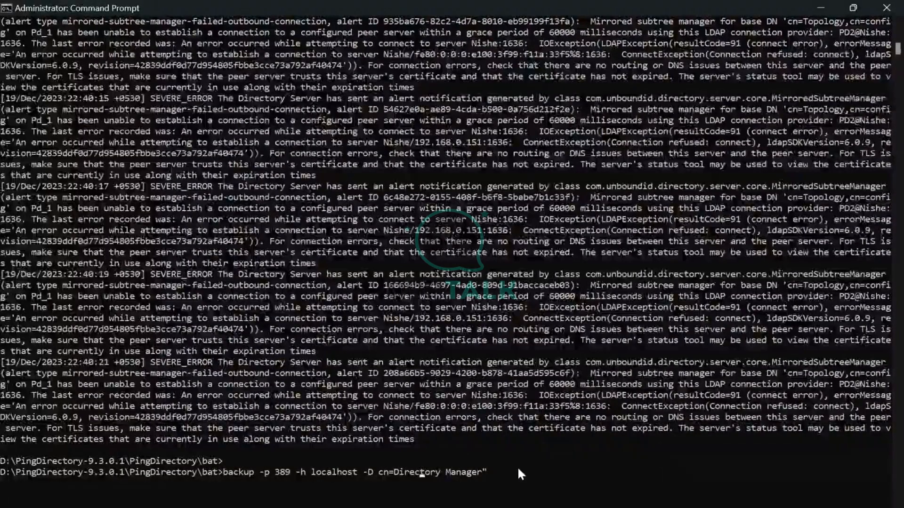
key("Left")
key("Left")
key("Left")
key("Left")
key("Left")
key("Left")
key("Left")
key("Left")
type("\"")
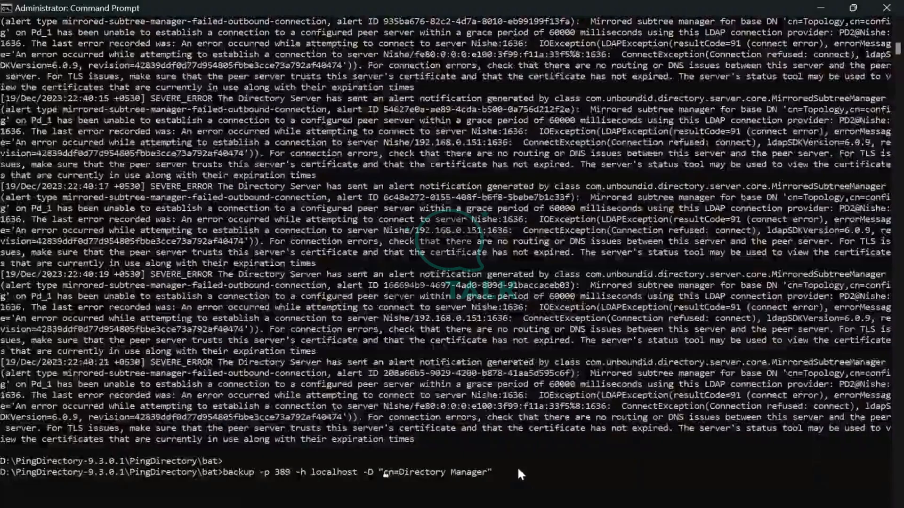
key("End")
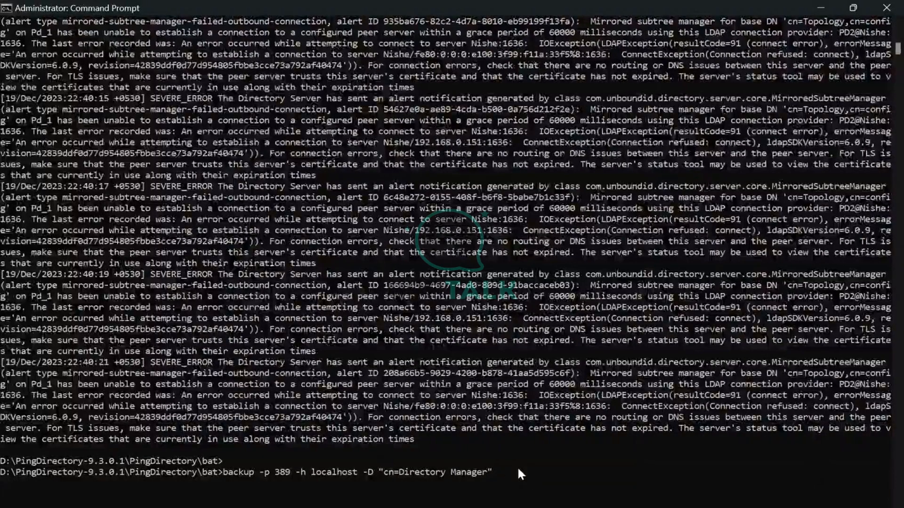
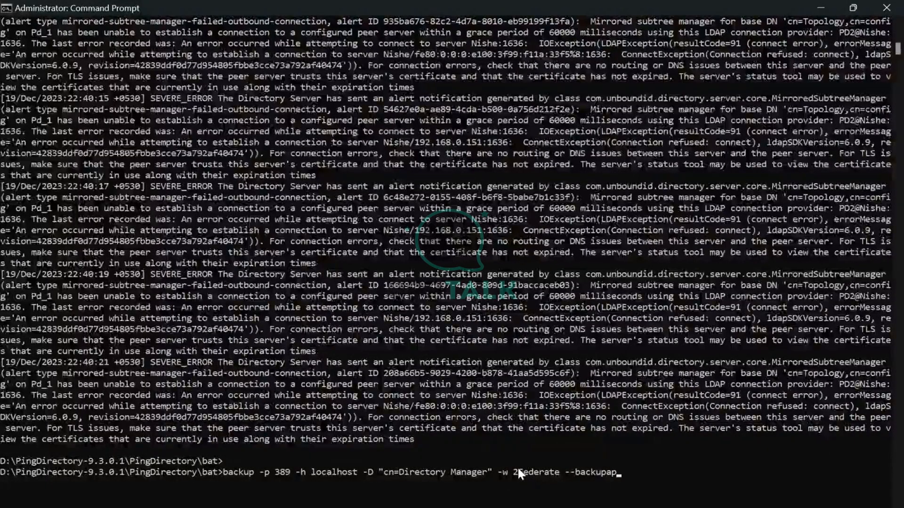
Add the bind password, --backupAll and the --backupDirectory option to the command
key("BackSpace")
key("BackSpace")
key("BackSpace")
key("BackSpace")
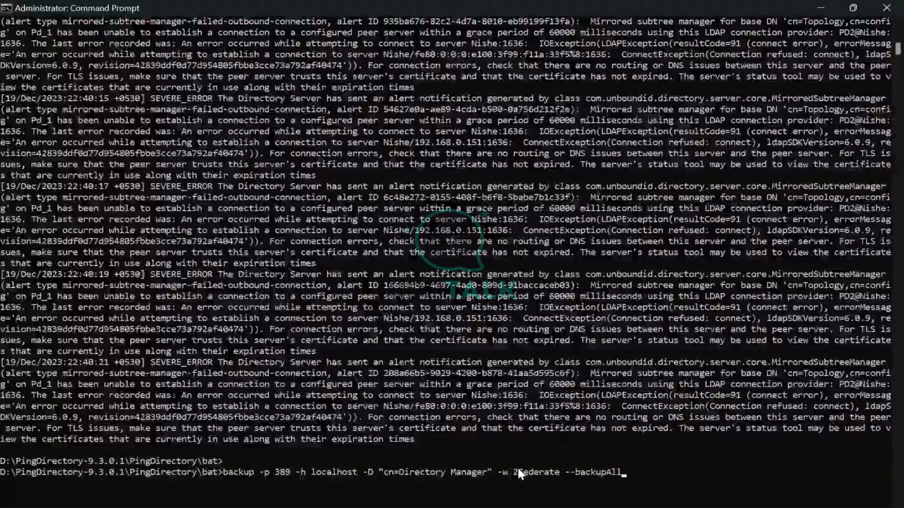
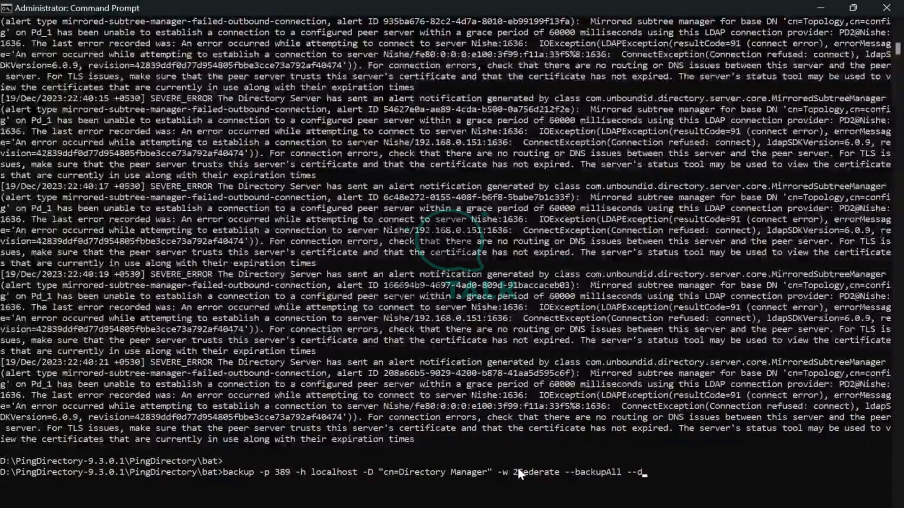
key("BackSpace")
key("BackSpace")
key("BackSpace")
key("BackSpace")
key("BackSpace")
key("BackSpace")
key("BackSpace")
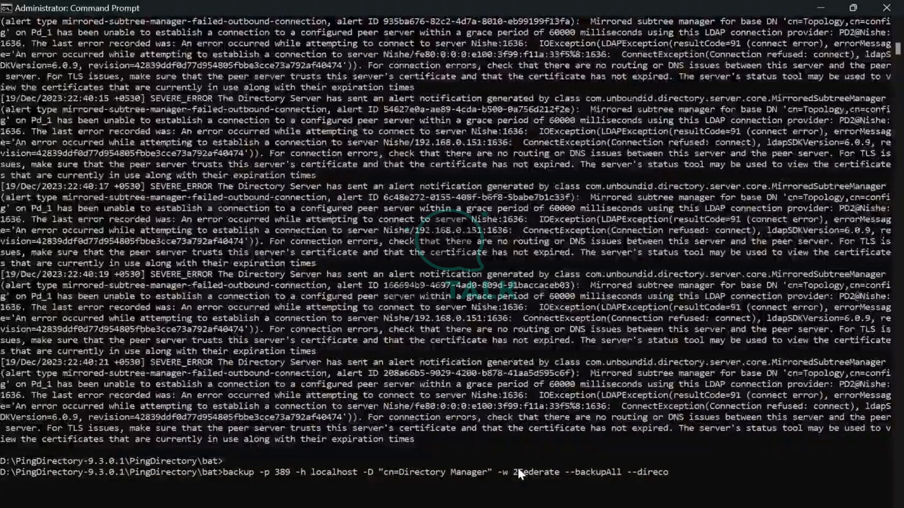
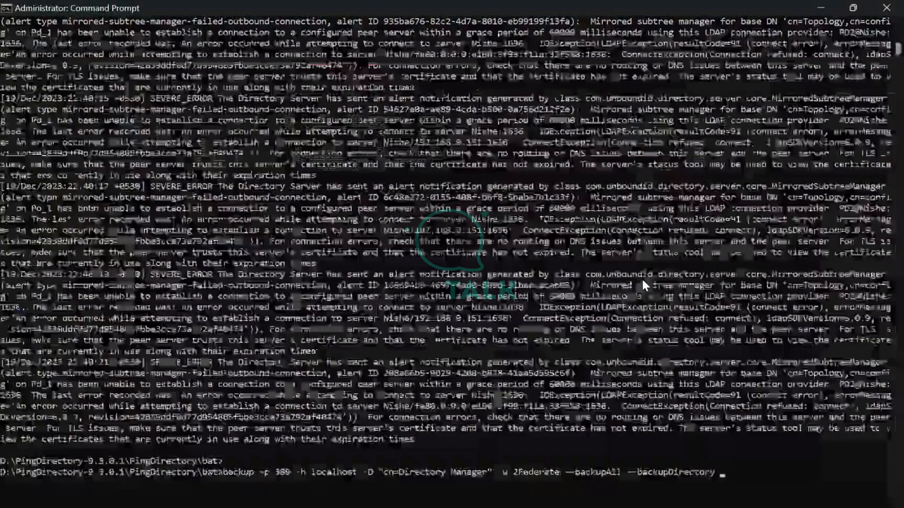
Target D:\PingDirectory-9.3.0.1\PingDirectory\Backup with --doNotEncrypt and run the backup
right_click(642, 279)
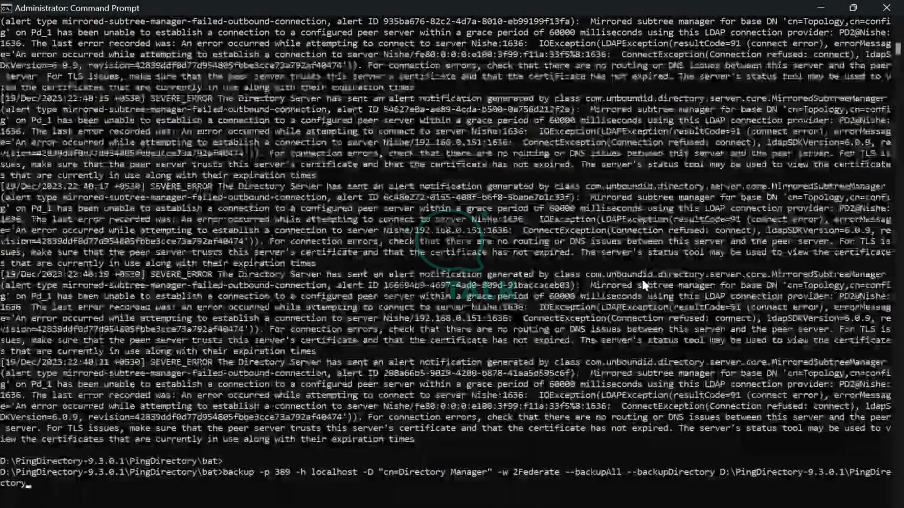
type("\\ackup")
key("Left")
key("Left")
key("Left")
key("Left")
key("Left")
type("Backup")
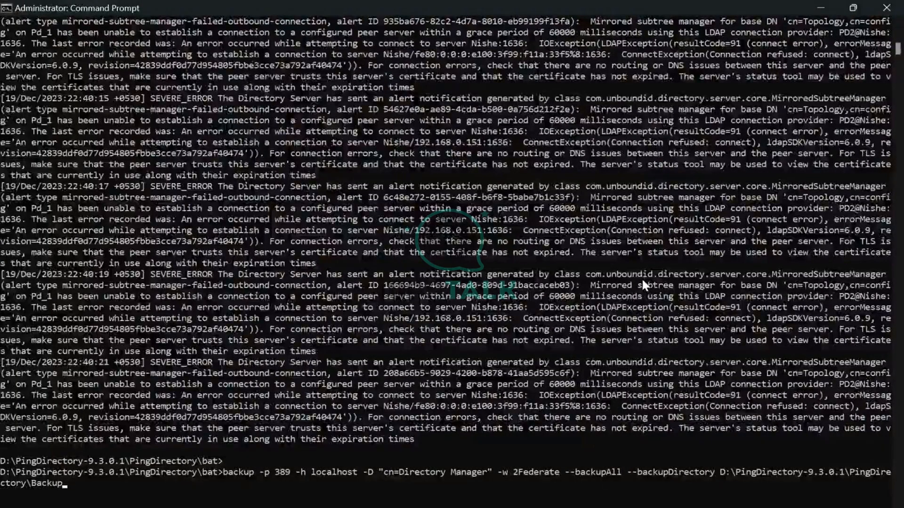
type(" --")
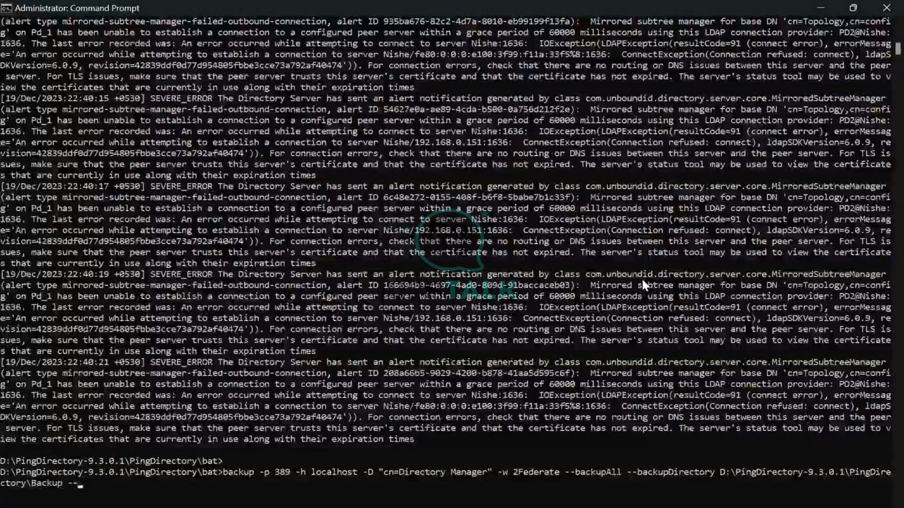
type("do")
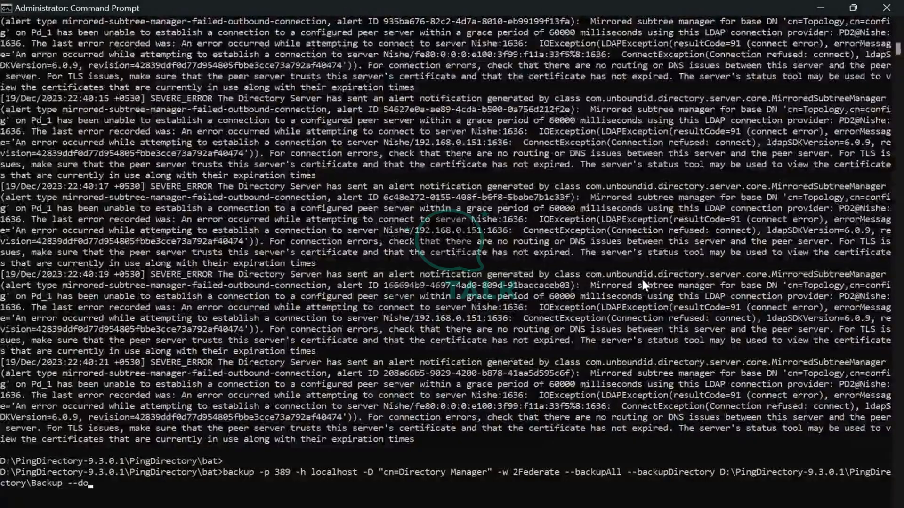
type("No")
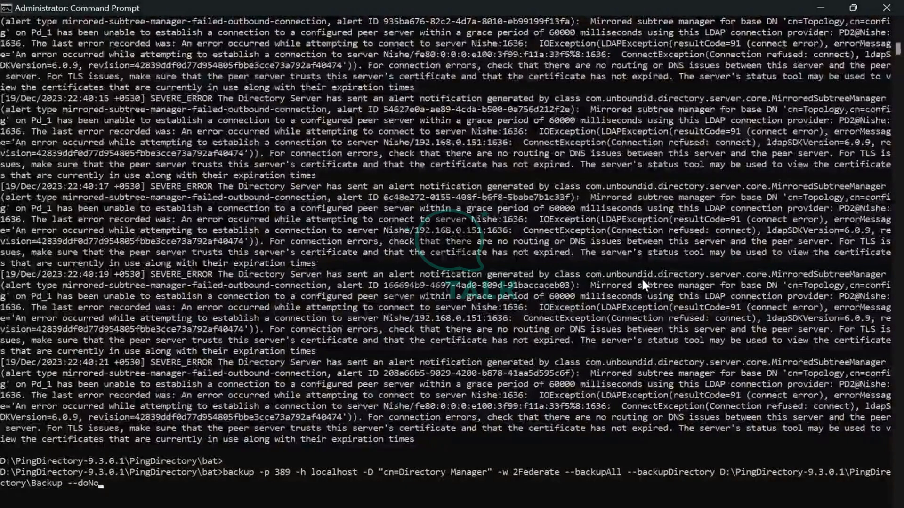
type("tencrypt")
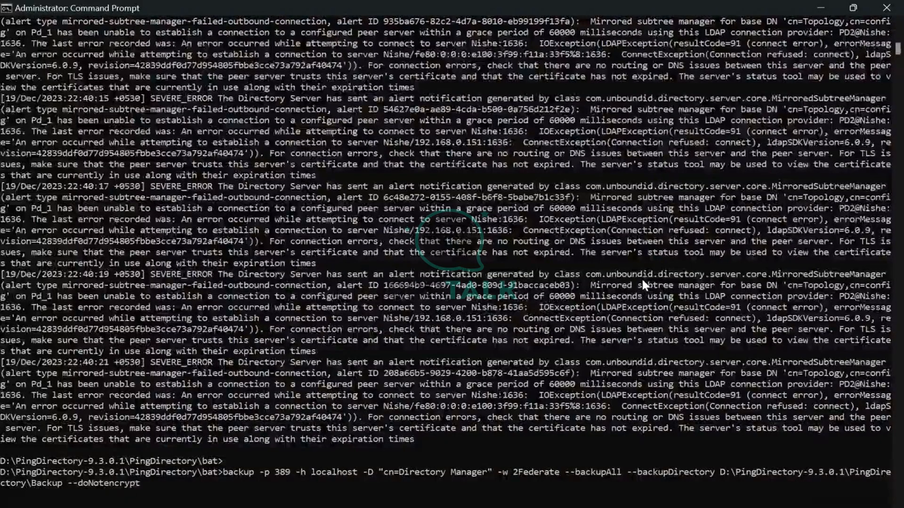
key("Left")
key("Left")
key("Left")
key("Left")
key("Left")
key("Left")
key("Left")
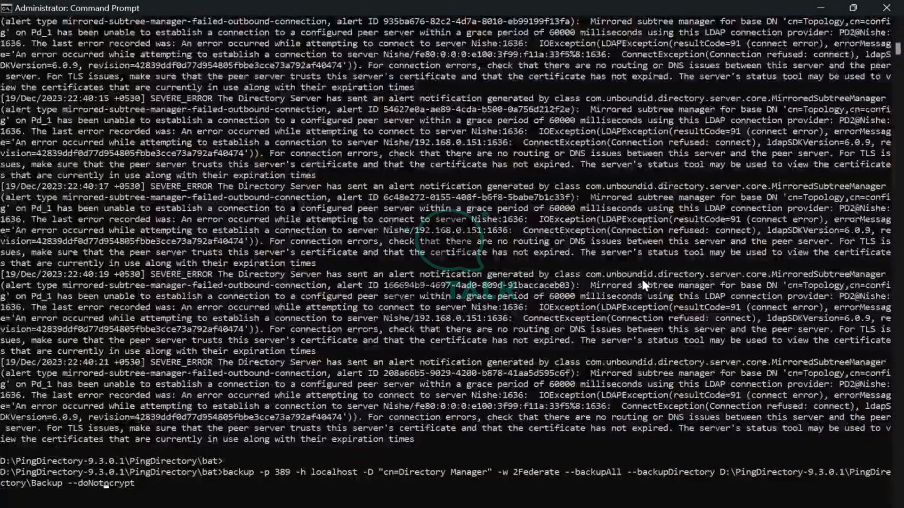
type("En")
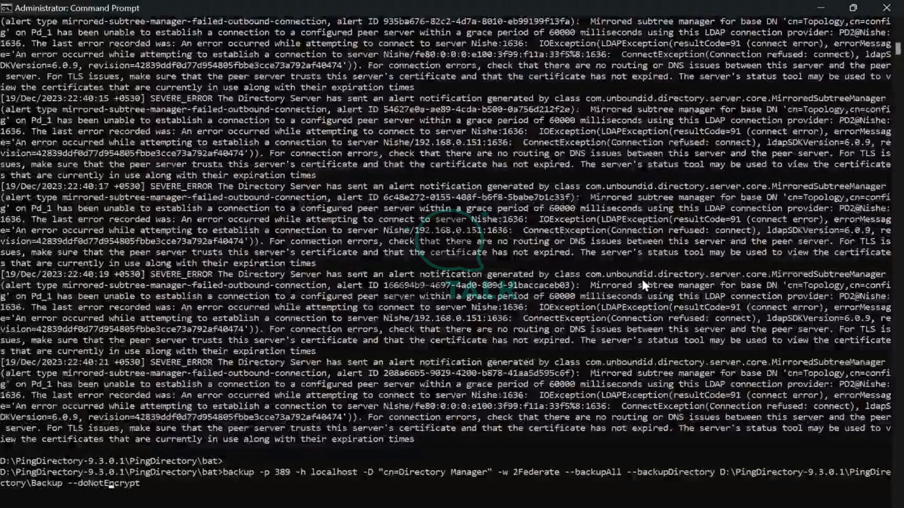
key("Return")
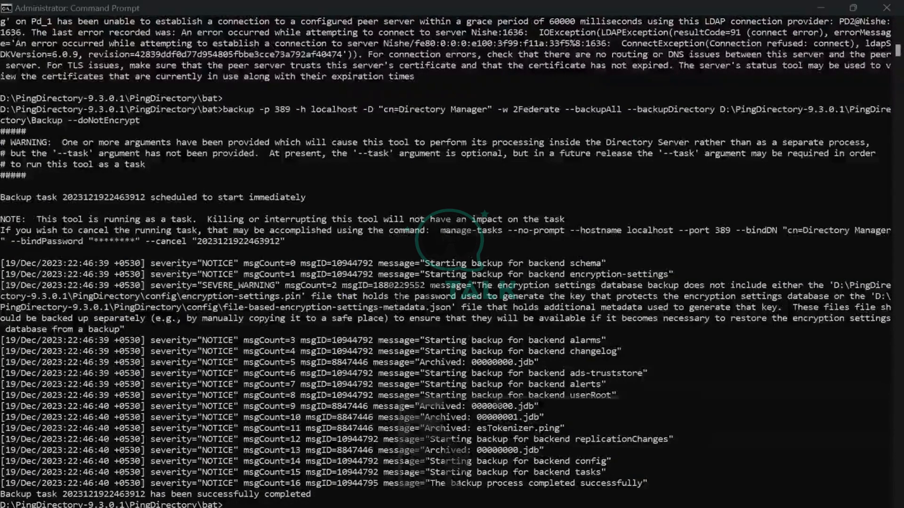
Open the new Backup folder in File Explorer to check its ten backend folders, like userRoot and config
left_click(442, 467)
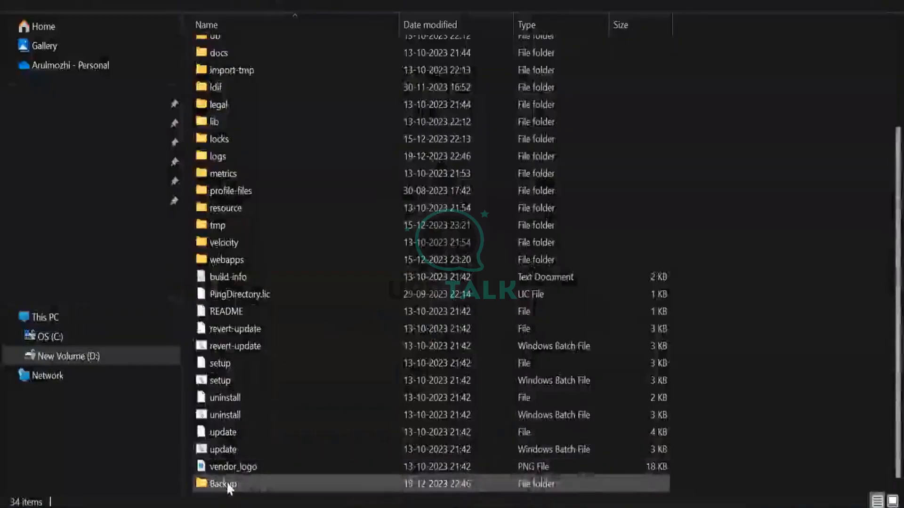
double_click(226, 484)
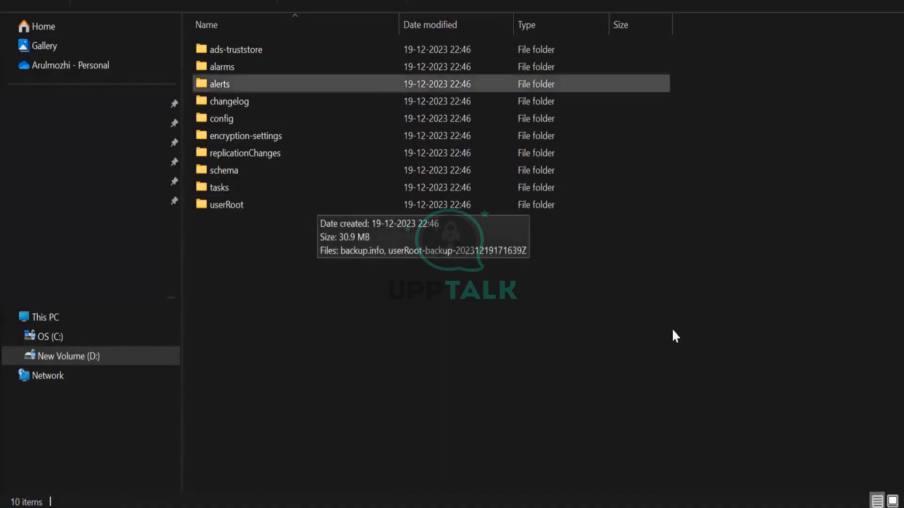
mouse_move(582, 506)
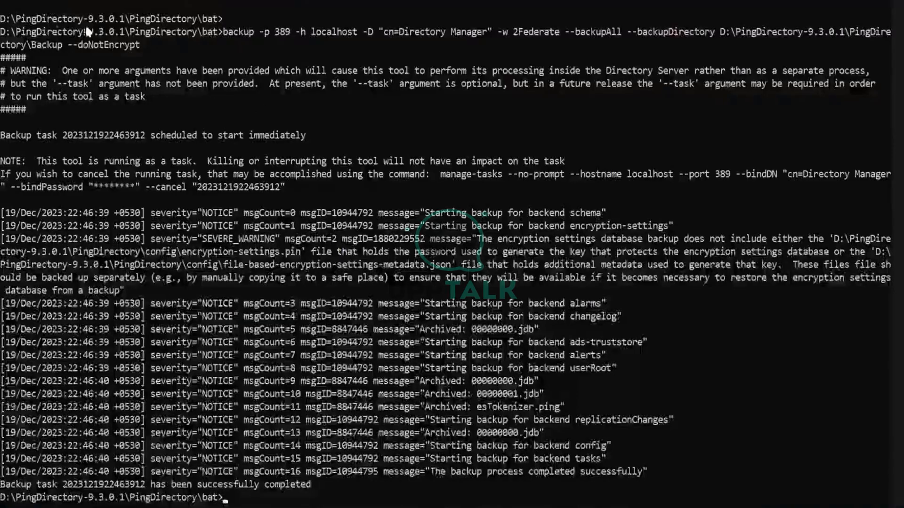
Copy the full backup command line and place the cursor after the callback URL in the notes
triple_click(126, 47)
left_click(256, 377)
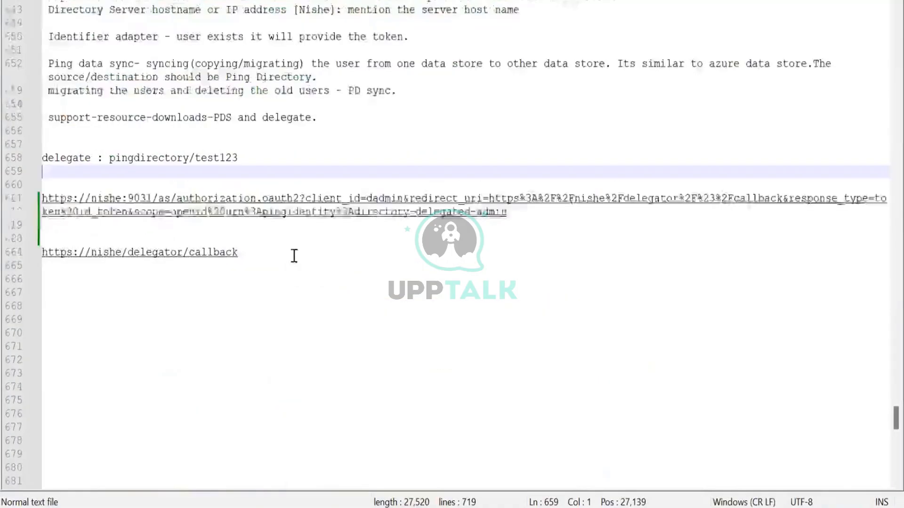
left_click(294, 255)
Paste the backup command below the callback URL and open a blank line above it
key("Return")
key("Return")
key("Return")
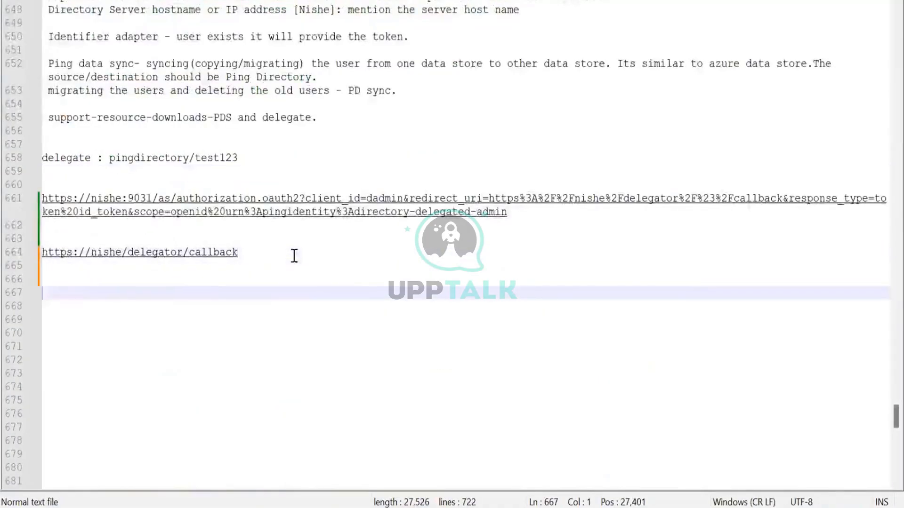
left_click(239, 273)
key("Return")
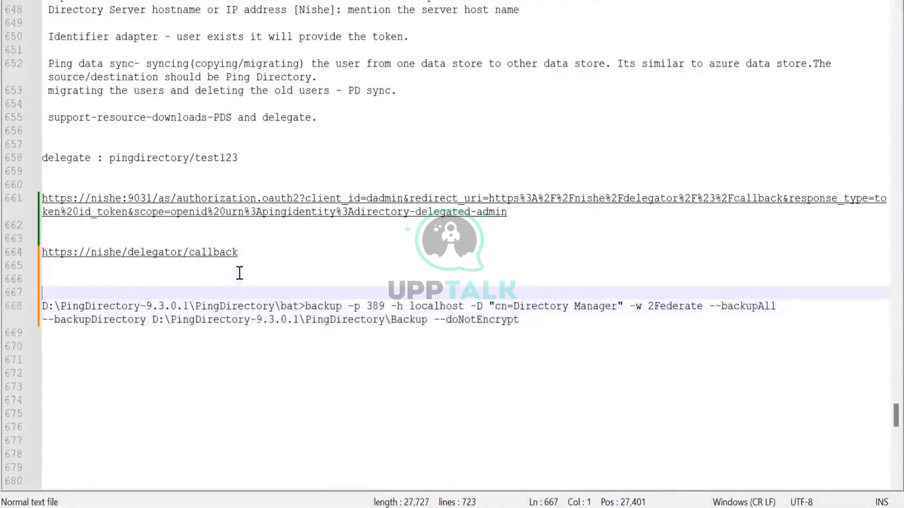
Type the heading 'Backup Ping Directory:' above the command and save the notes
type("ABckup")
key("BackSpace")
key("BackSpace")
key("BackSpace")
key("BackSpace")
key("BackSpace")
key("BackSpace")
key("BackSpace")
type("Backup ")
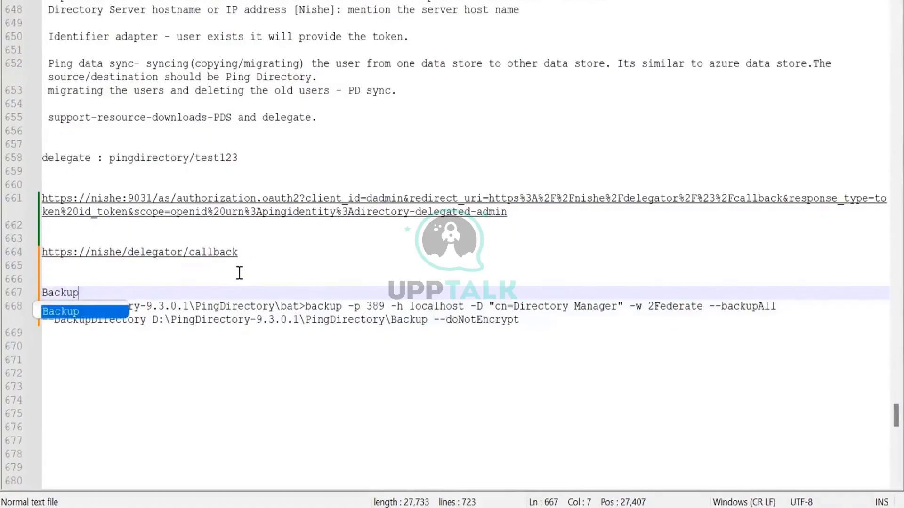
type("Pi")
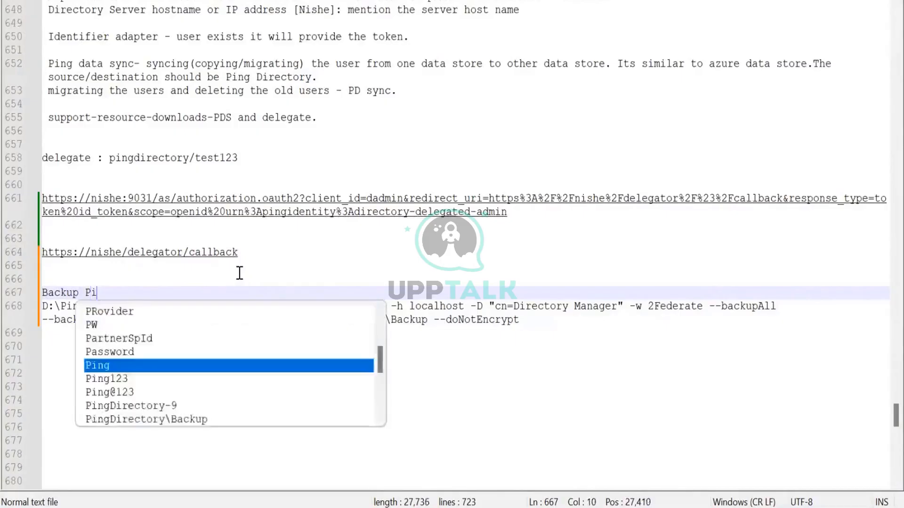
type("ng ")
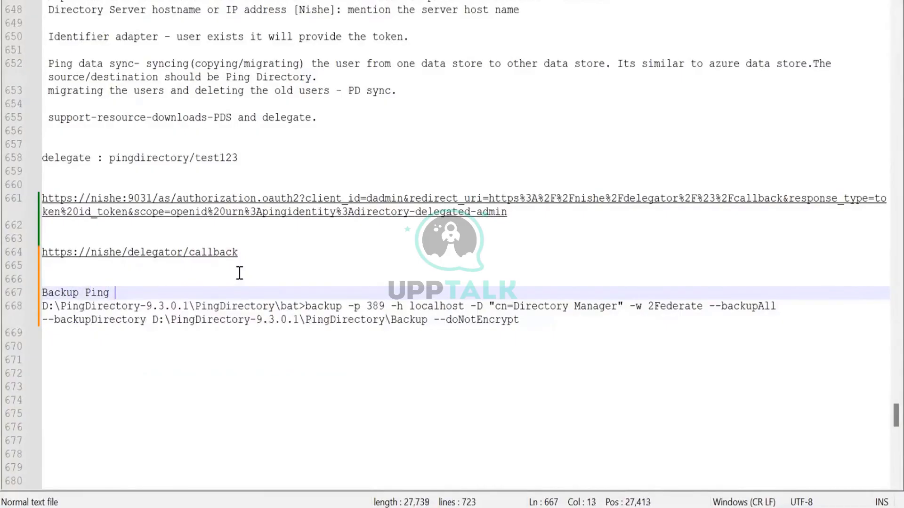
type("DIrectory o")
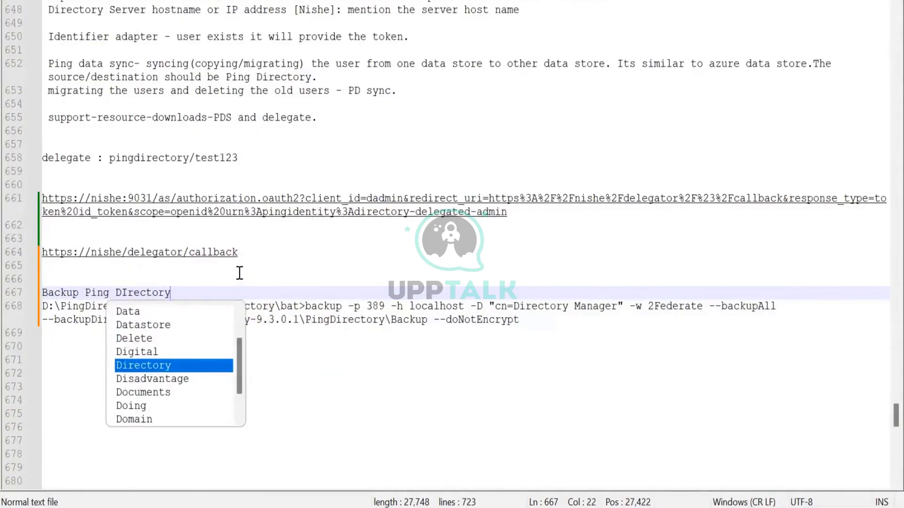
key("BackSpace")
key("BackSpace")
key("BackSpace")
key("BackSpace")
key("BackSpace")
key("BackSpace")
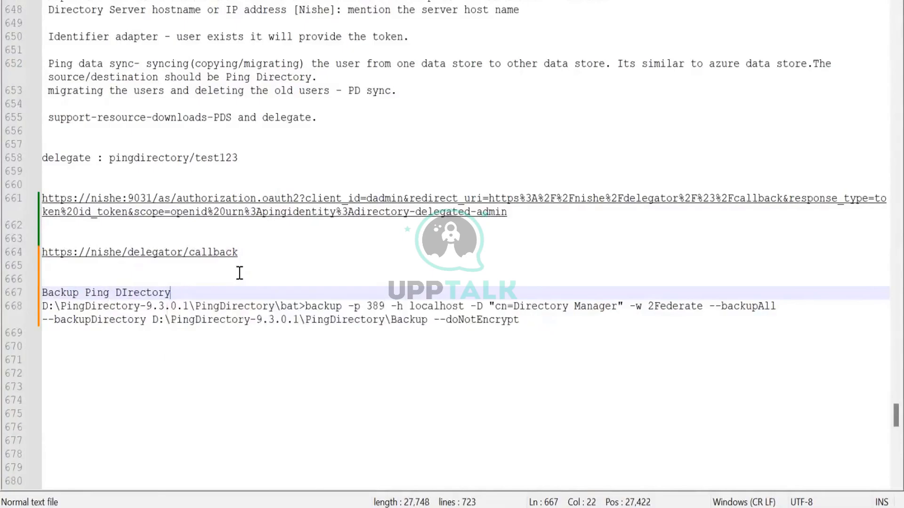
key("BackSpace")
key("BackSpace")
key("BackSpace")
key("BackSpace")
type("ire")
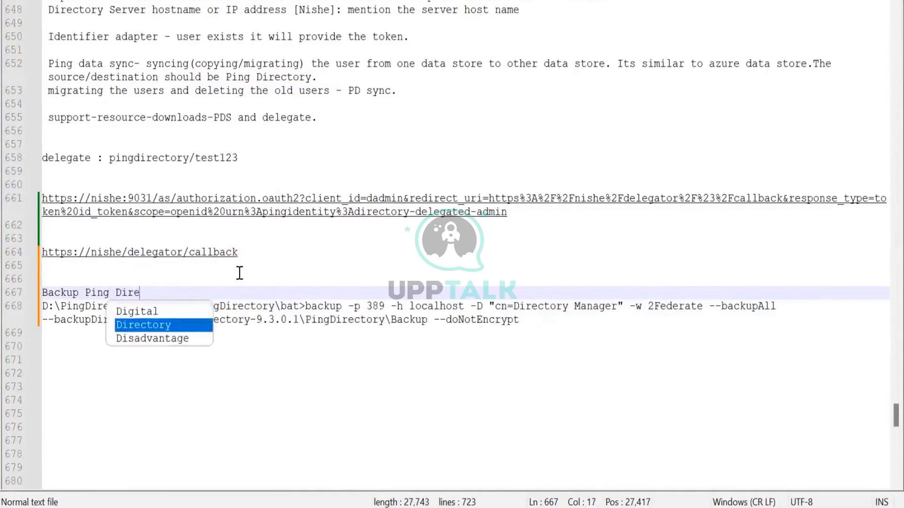
type("ctory:")
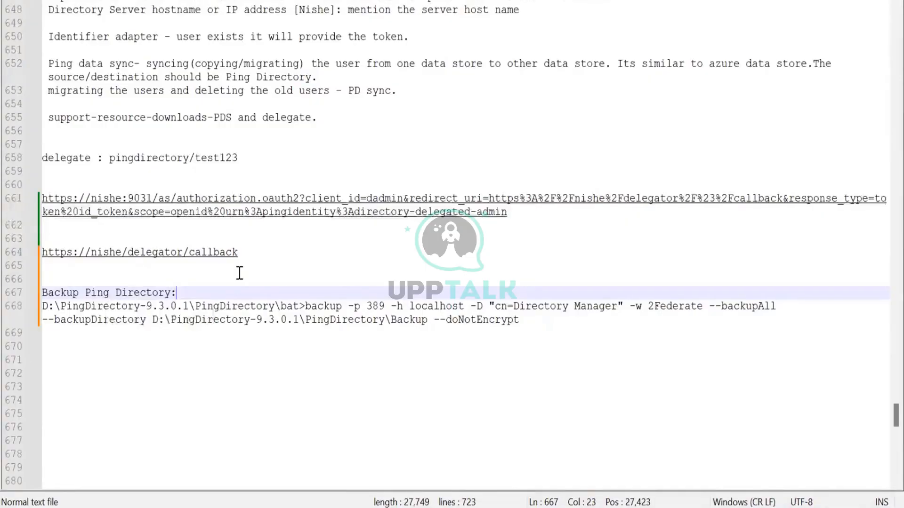
key("ctrl+s")
key("alt+Tab")
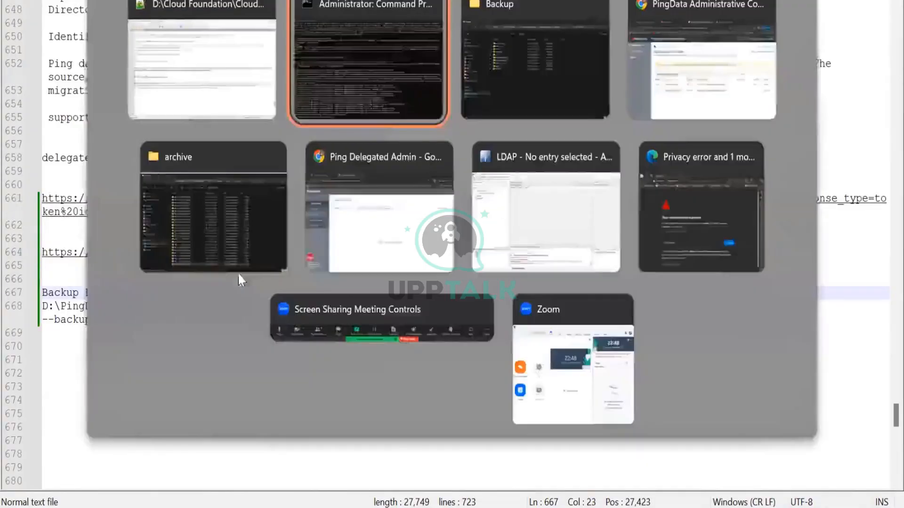
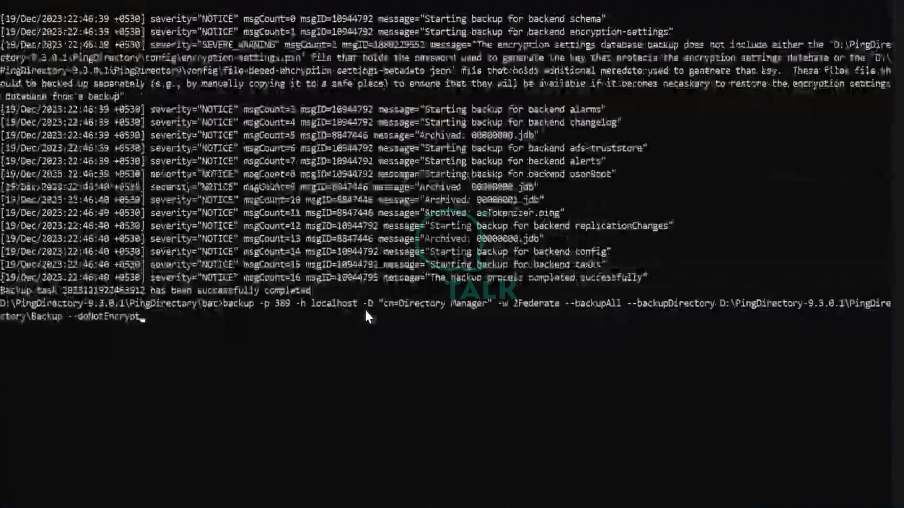
Recall the backup command and remove its --backupAll and --doNotEncrypt options
key("Left")
key("Left")
key("Left")
key("Left")
key("Left")
key("Left")
key("Left")
key("Left")
key("Left")
key("Left")
key("Left")
key("Left")
key("Left")
key("Left")
key("Left")
key("Left")
key("Left")
key("Left")
key("Left")
key("Left")
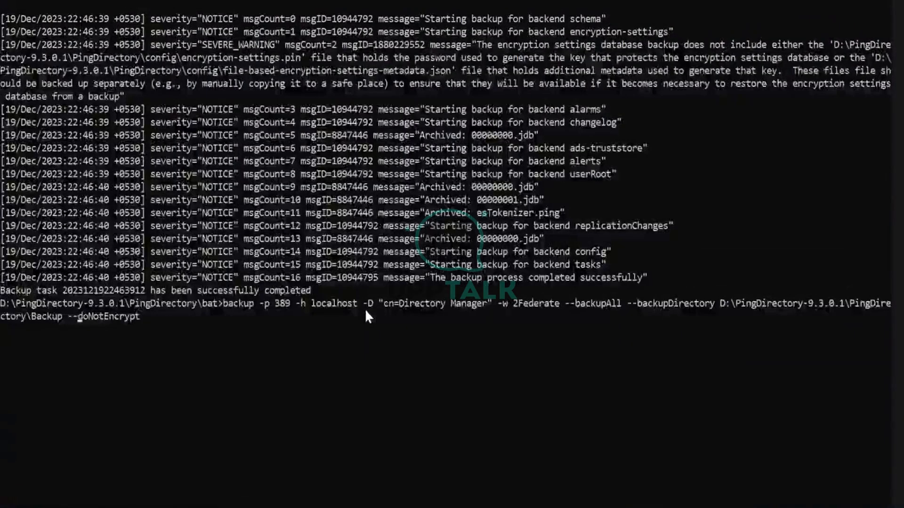
key("Left")
key("Left")
key("Left")
key("Left")
key("Left")
key("Left")
key("Left")
key("Left")
key("Left")
key("Left")
key("Left")
key("Left")
key("Left")
key("Left")
key("Left")
key("Left")
key("Left")
key("Left")
key("Left")
key("Left")
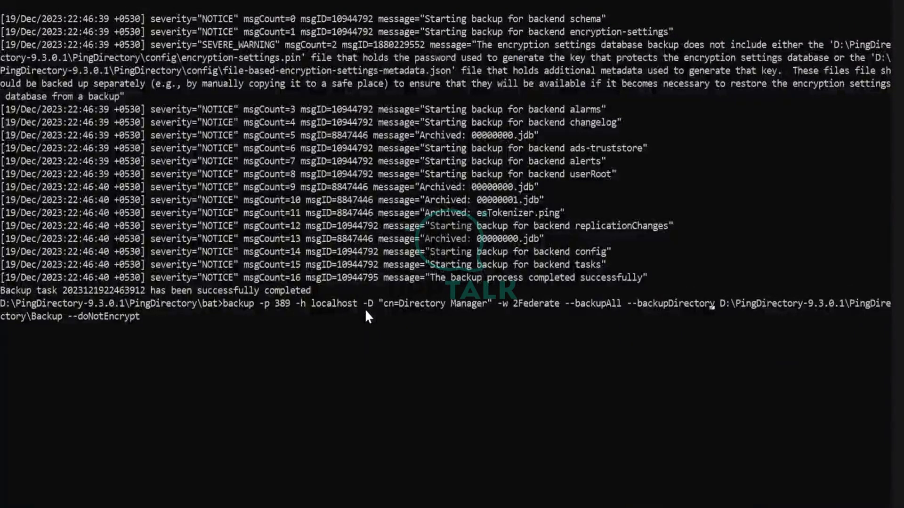
key("Left")
key("Left")
key("BackSpace")
key("BackSpace")
key("BackSpace")
key("BackSpace")
key("BackSpace")
key("BackSpace")
key("BackSpace")
key("BackSpace")
key("BackSpace")
key("BackSpace")
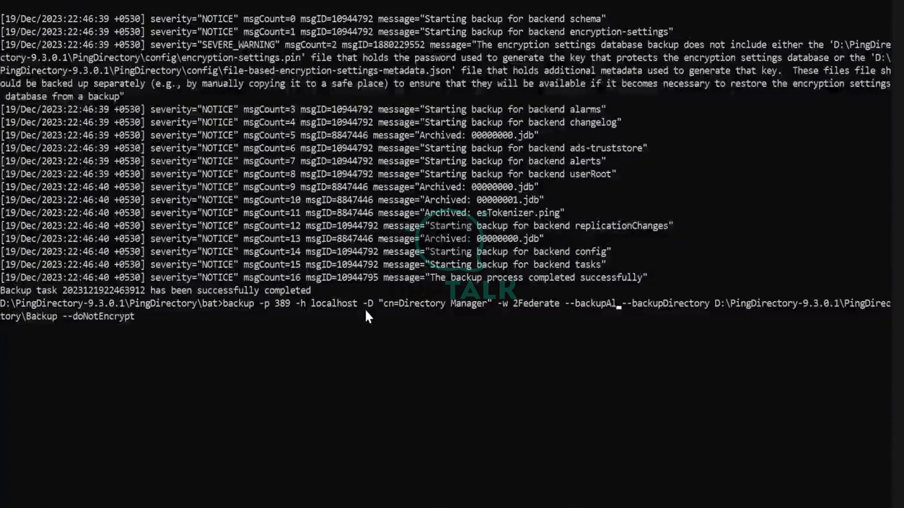
key("BackSpace")
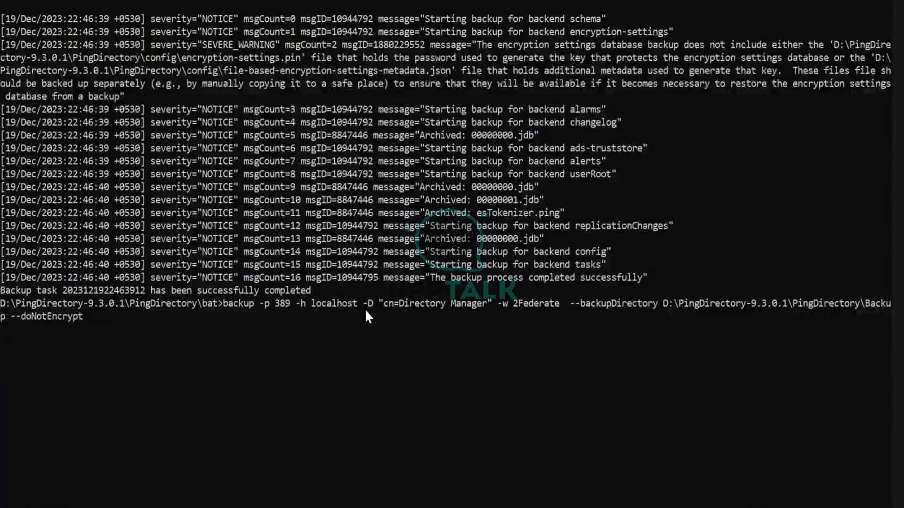
key("Right")
key("Right")
key("Right")
key("Right")
key("Right")
key("Right")
key("Right")
key("Right")
key("Right")
key("Right")
key("Right")
key("Right")
key("Right")
key("Right")
key("Right")
key("Right")
key("Right")
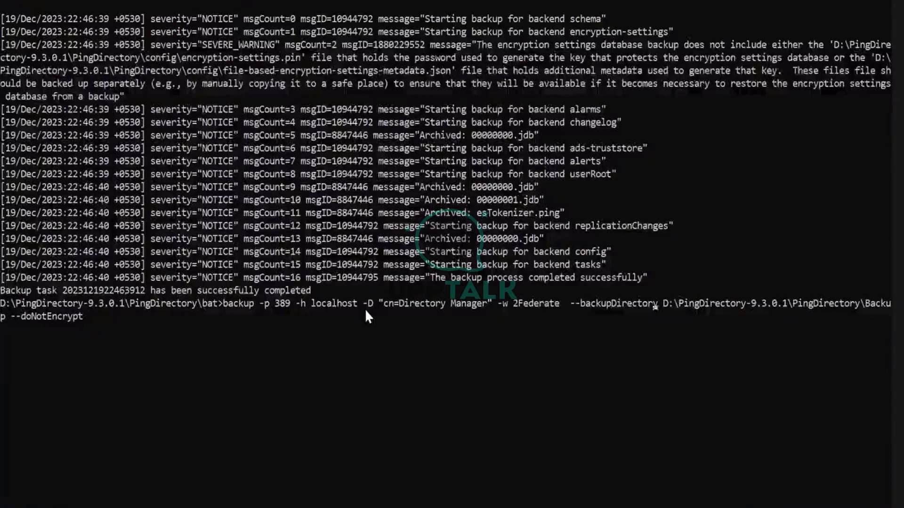
key("Right")
key("Right")
key("Right")
key("Right")
key("Right")
key("Right")
key("Right")
key("Right")
key("Right")
key("Right")
key("Right")
key("Right")
key("Right")
key("Right")
key("Right")
key("Right")
key("Right")
key("Right")
key("Right")
key("Right")
type("o")
key("BackSpace")
key("BackSpace")
key("BackSpace")
key("BackSpace")
key("BackSpace")
key("BackSpace")
key("BackSpace")
key("BackSpace")
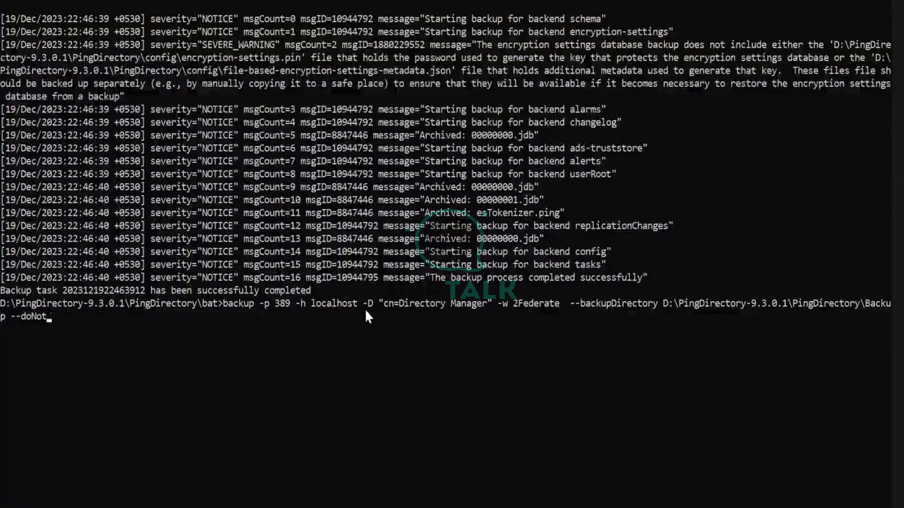
key("BackSpace")
key("BackSpace")
key("BackSpace")
key("BackSpace")
key("BackSpace")
key("BackSpace")
type("-r")
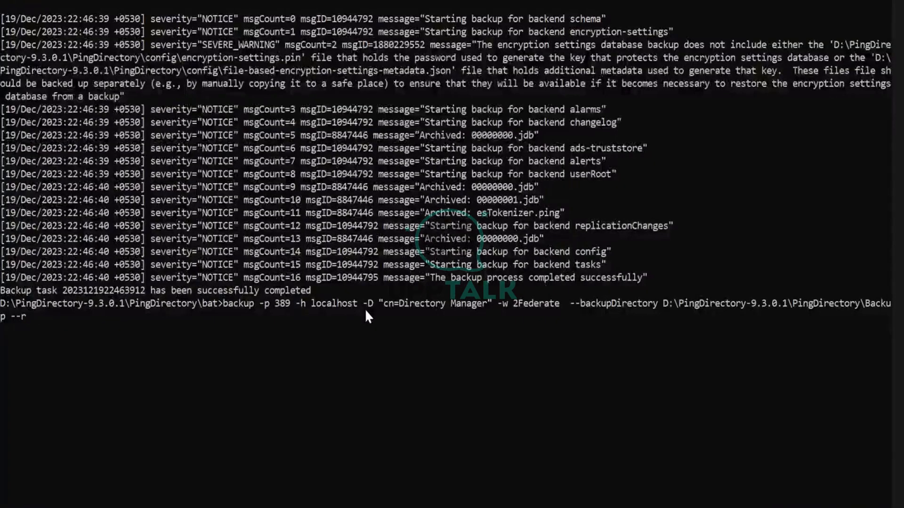
type("estore")
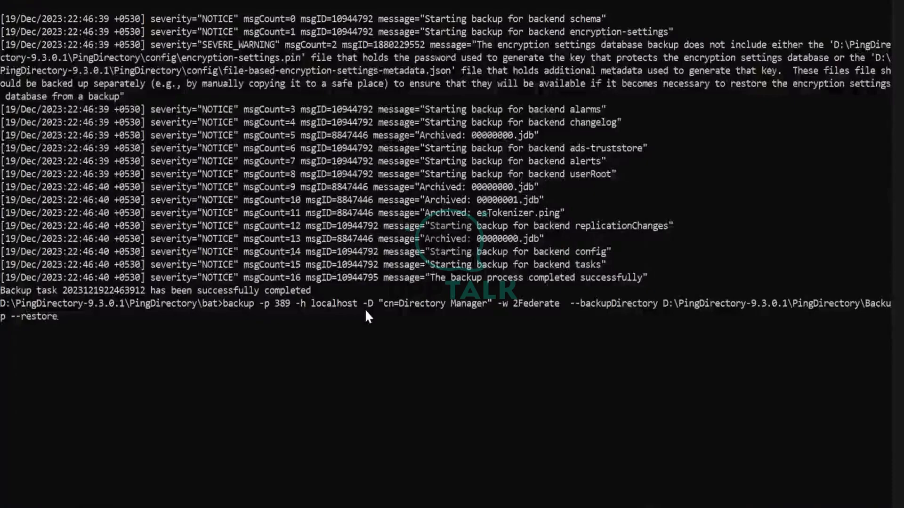
key("BackSpace")
key("BackSpace")
key("BackSpace")
key("BackSpace")
key("BackSpace")
key("BackSpace")
key("BackSpace")
key("BackSpace")
key("BackSpace")
key("BackSpace")
key("BackSpace")
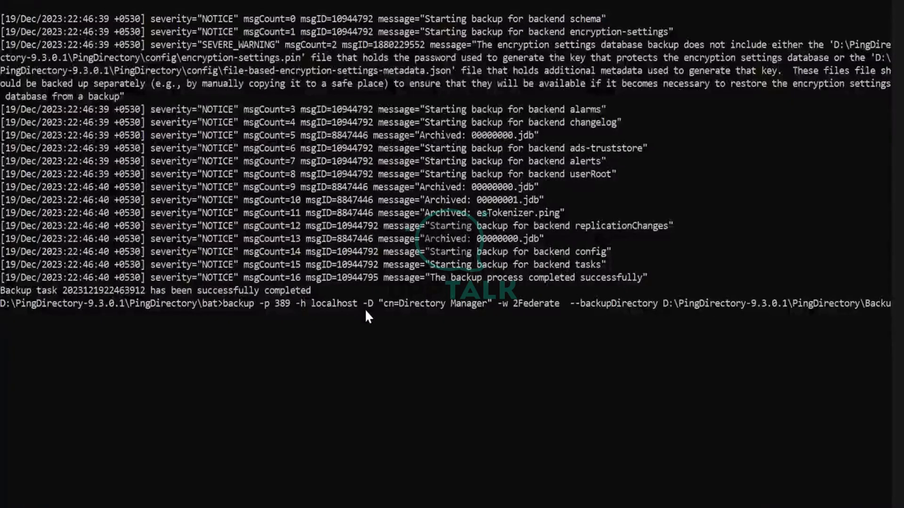
type("p")
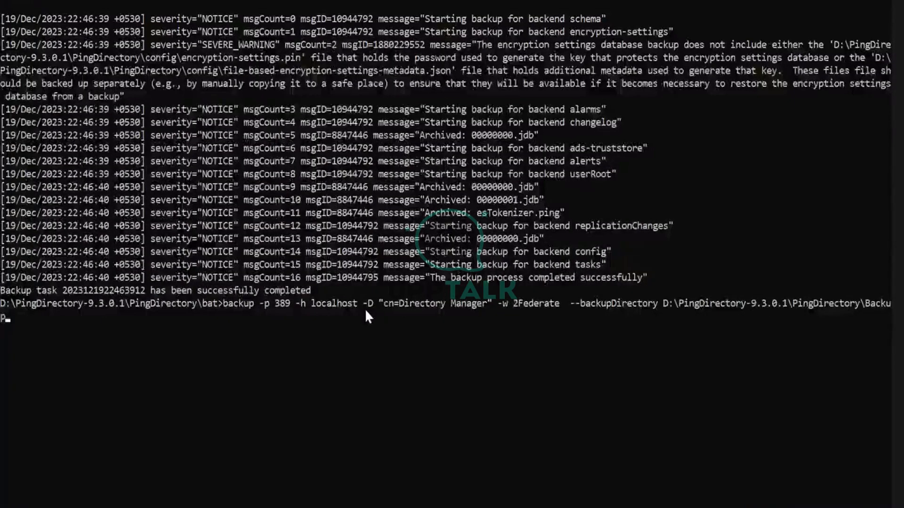
Replace the leading 'backup' tool name with 'restore'
key("Left")
key("Left")
key("Left")
key("Left")
key("Left")
key("Left")
key("Left")
key("Left")
key("Left")
key("Left")
key("Left")
key("Left")
key("Left")
key("Left")
key("Left")
key("Left")
key("Left")
key("Left")
key("Left")
key("Left")
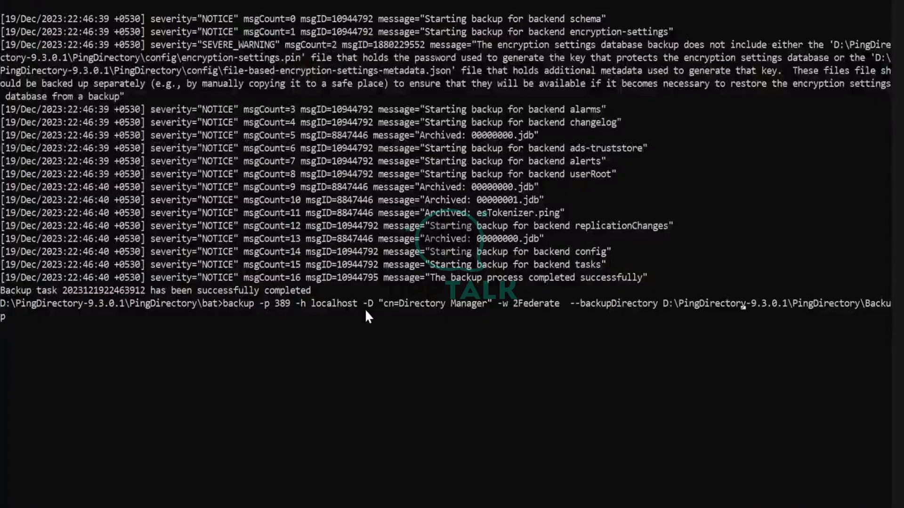
key("Left")
key("Left")
key("Left")
key("Left")
key("Left")
key("Left")
key("Left")
key("Left")
key("Left")
key("Left")
key("Left")
key("Left")
key("Left")
key("Left")
key("Left")
key("Left")
key("Left")
key("Left")
key("Left")
key("Left")
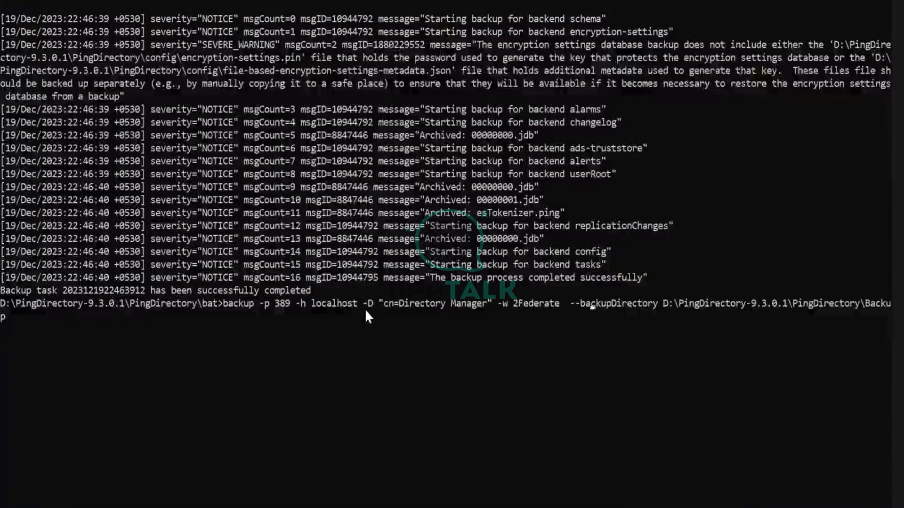
key("Right")
key("Right")
key("Right")
key("Right")
key("Right")
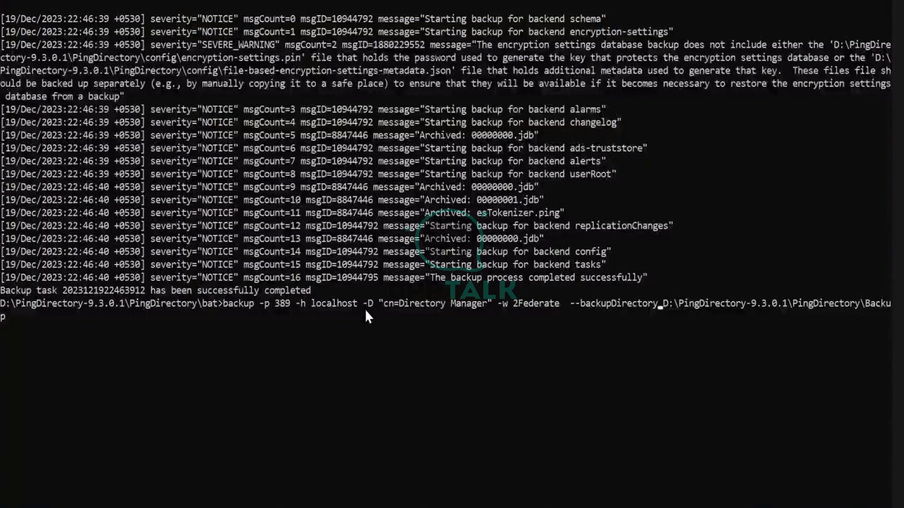
key("Left")
key("Left")
key("Left")
key("Left")
key("Left")
key("Left")
key("Left")
key("Left")
key("Left")
key("Left")
key("Left")
key("Left")
key("Left")
key("Left")
key("Left")
key("Left")
key("Left")
key("Left")
key("Left")
key("Left")
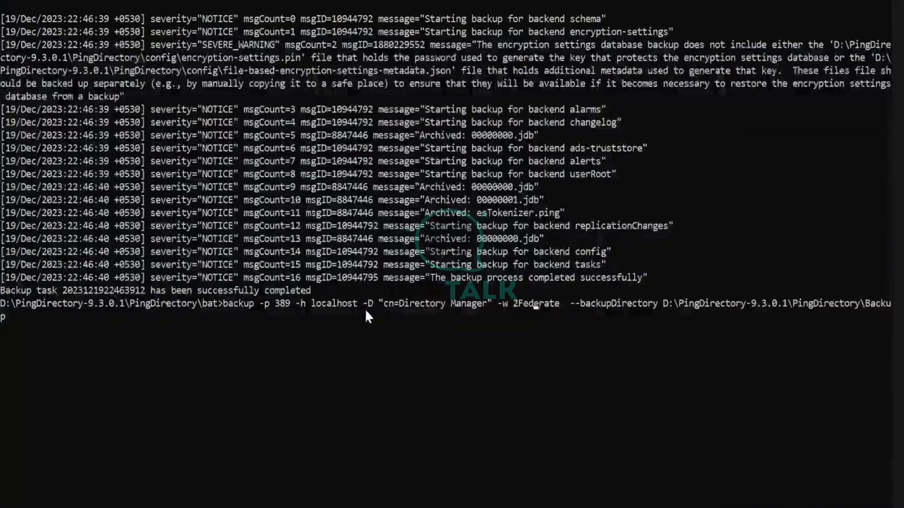
key("Left")
key("Left")
key("Left")
key("Left")
key("Left")
key("Left")
key("Left")
key("Left")
key("Left")
key("Left")
key("Left")
key("Left")
key("Left")
key("Left")
key("Left")
key("Left")
key("Left")
key("Left")
key("Left")
key("Left")
key("Left")
key("Left")
key("BackSpace")
key("BackSpace")
key("BackSpace")
key("BackSpace")
key("BackSpace")
key("BackSpace")
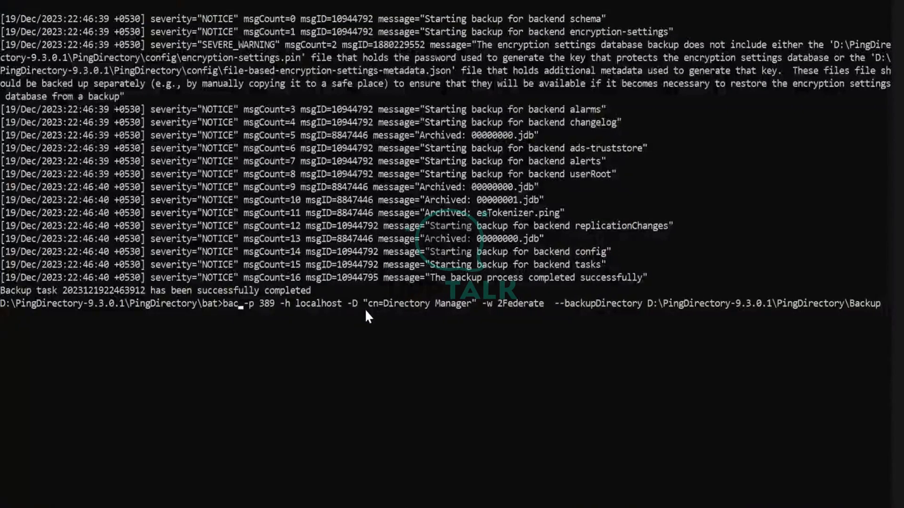
type("restor")
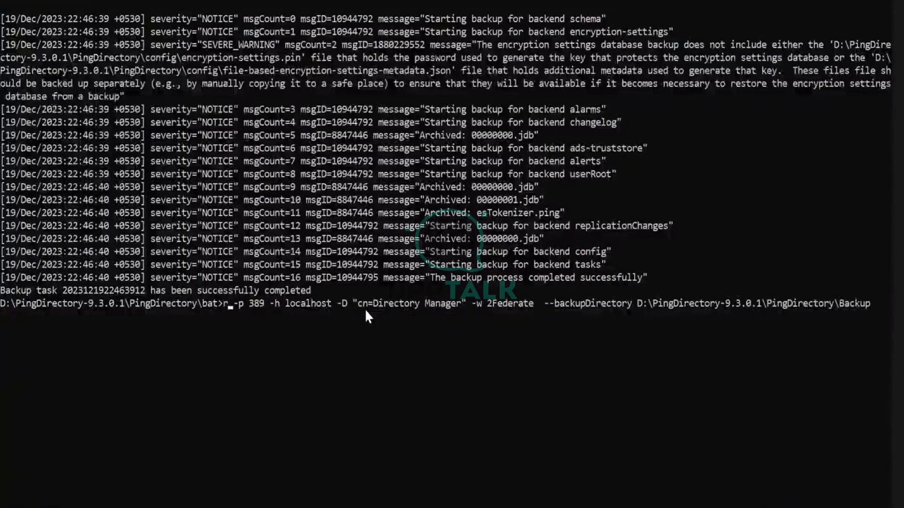
type("e")
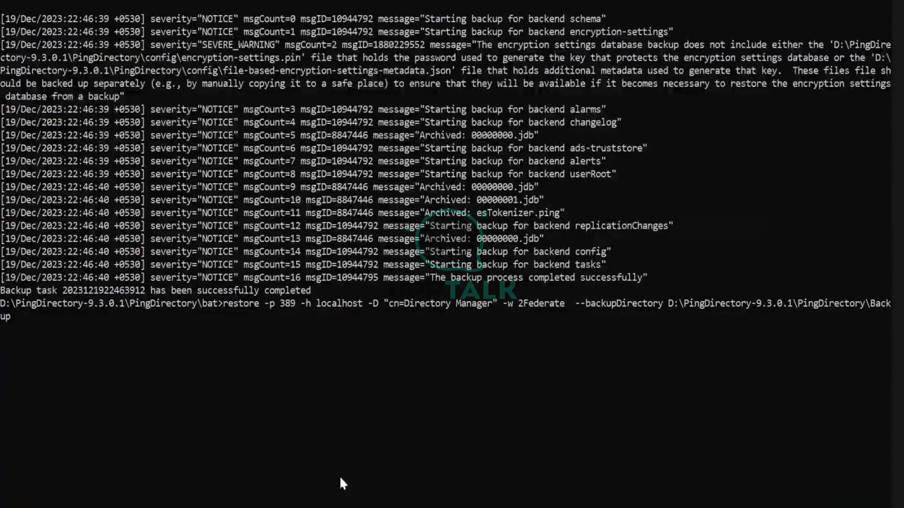
Run the restore command and read the SEVERE_ERROR saying Backup is a parent of backup directories
key("Return")
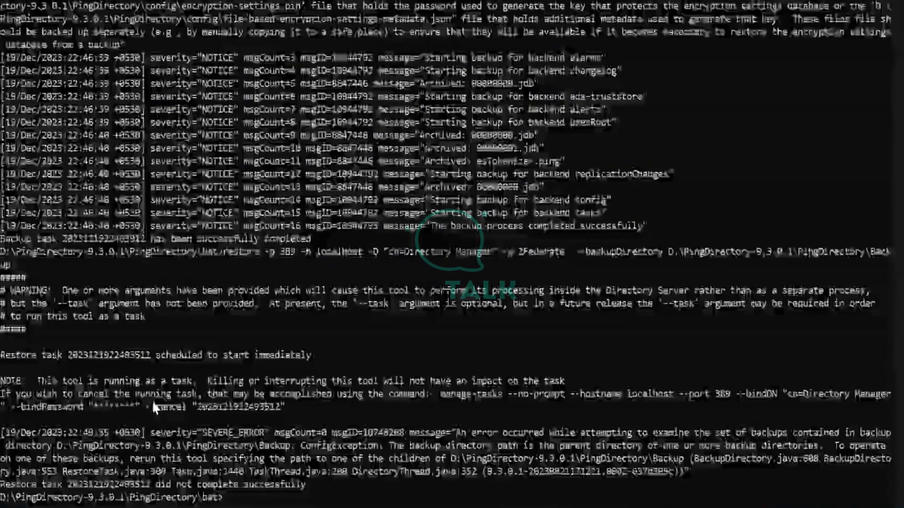
scroll(153, 403, "down", 2)
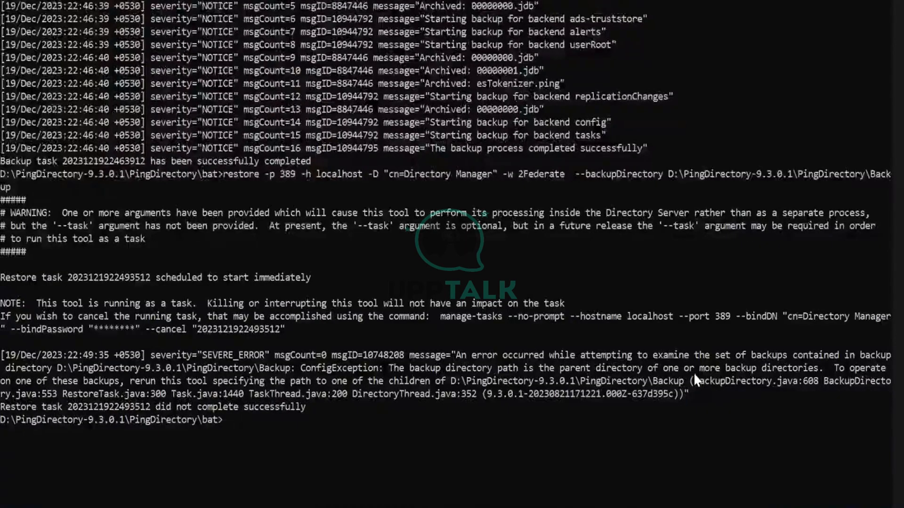
Recall the restore command and append a trailing backslash to the Backup path
key("Up")
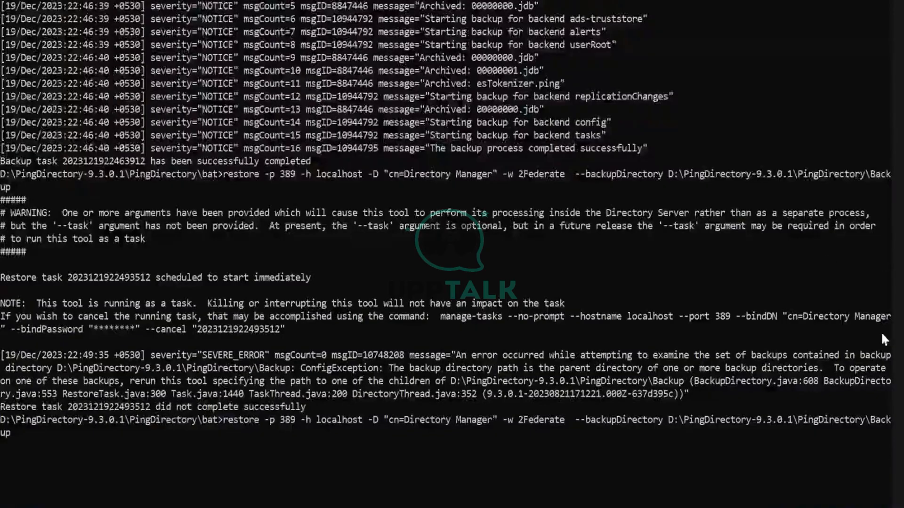
mouse_move(549, 507)
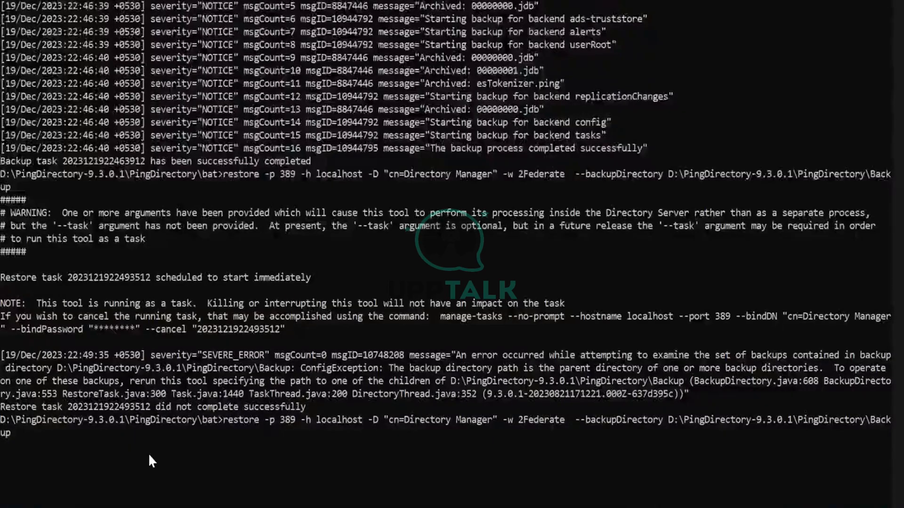
key("Right")
key("Right")
key("Right")
key("Right")
key("Right")
key("Right")
key("Right")
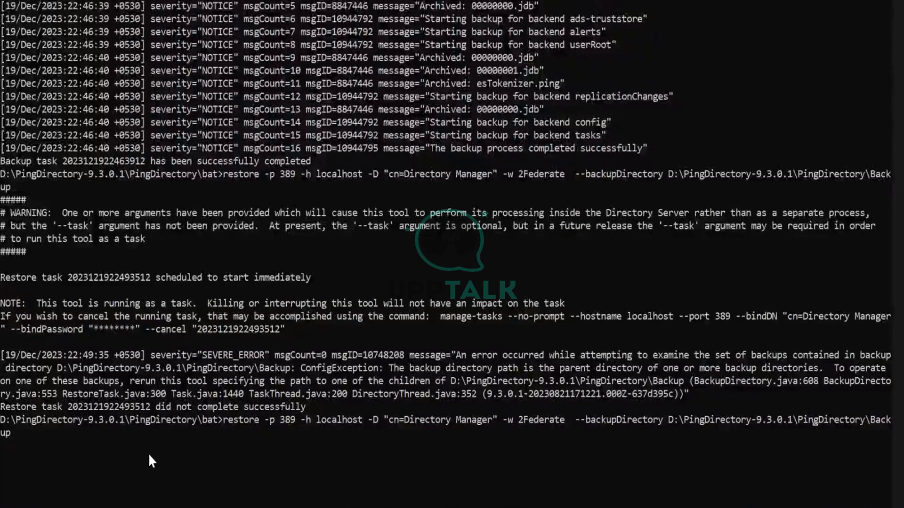
key("Right")
key("Right")
key("Right")
key("Right")
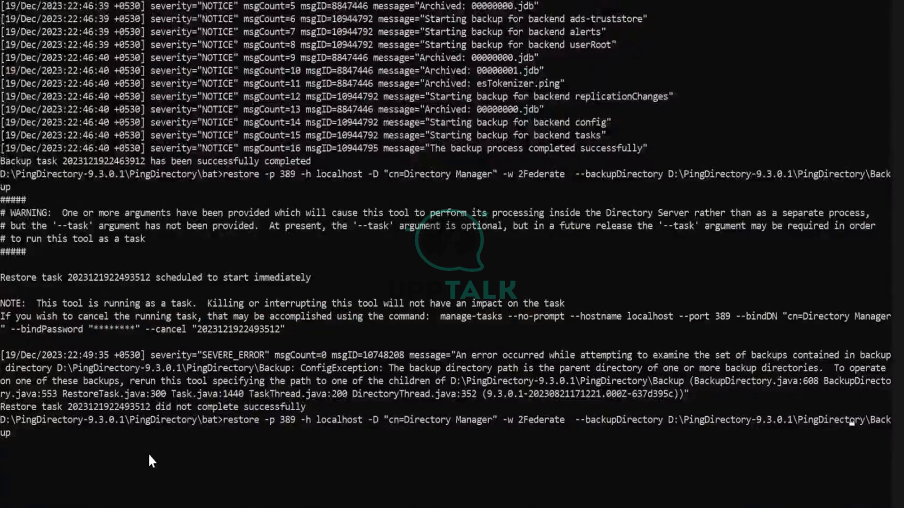
key("End")
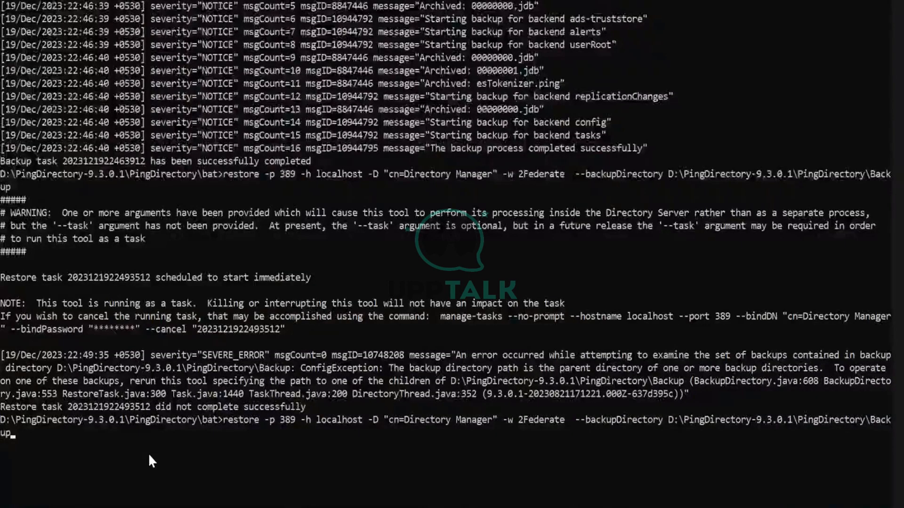
type("\\")
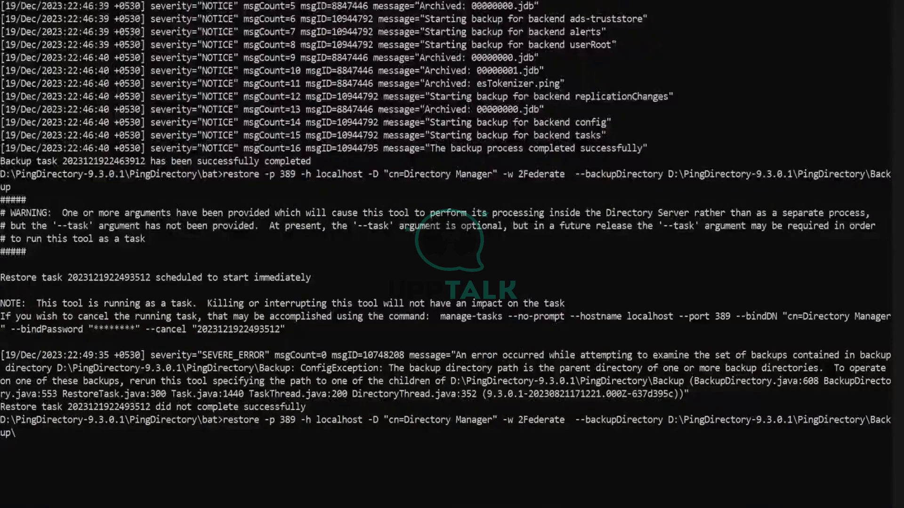
left_click(468, 428)
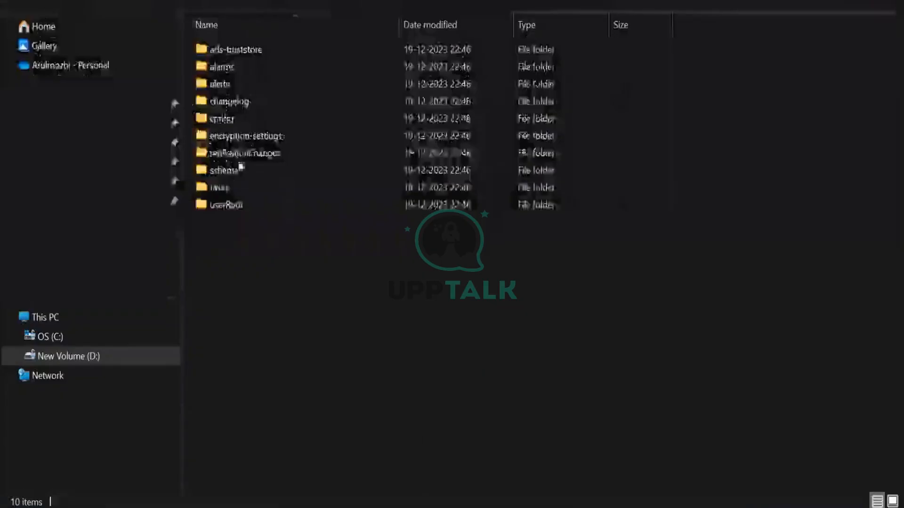
Confirm the userRoot backup folder holds backup.info and the backup file, then return to Command Prompt
double_click(232, 211)
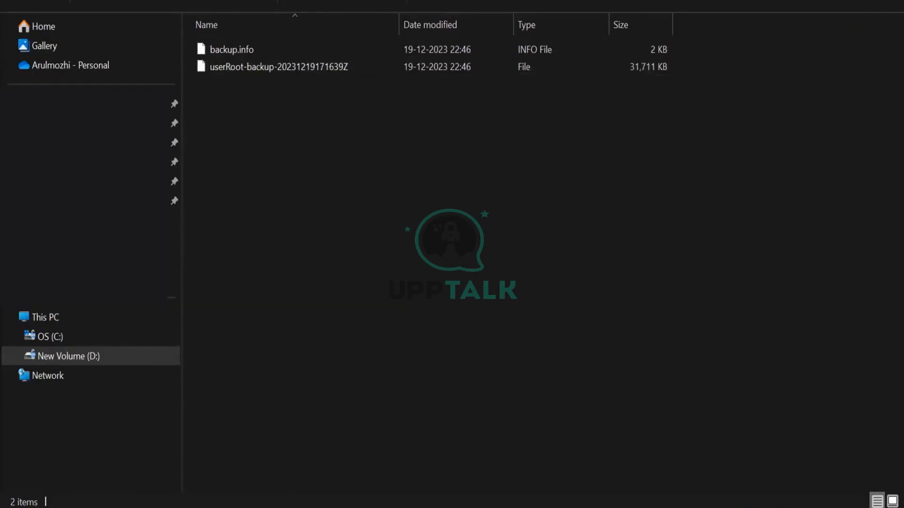
key("alt+Left")
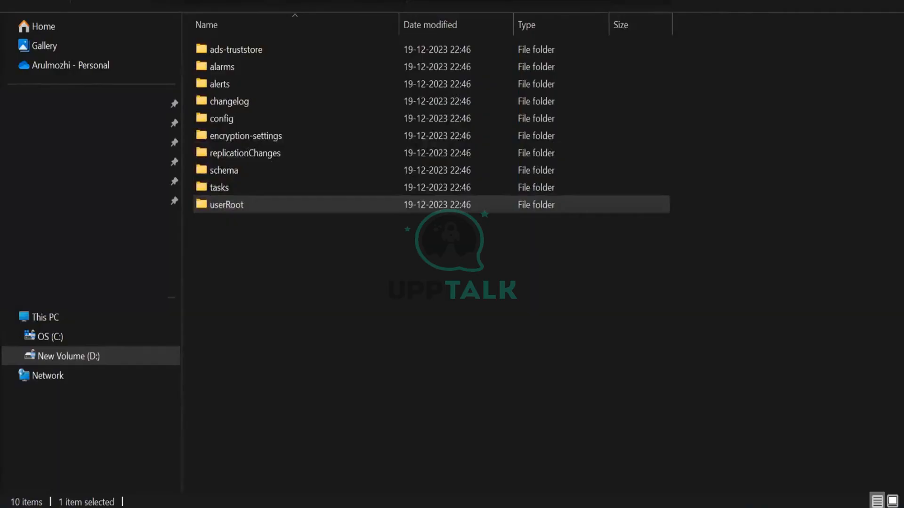
key("alt+Tab")
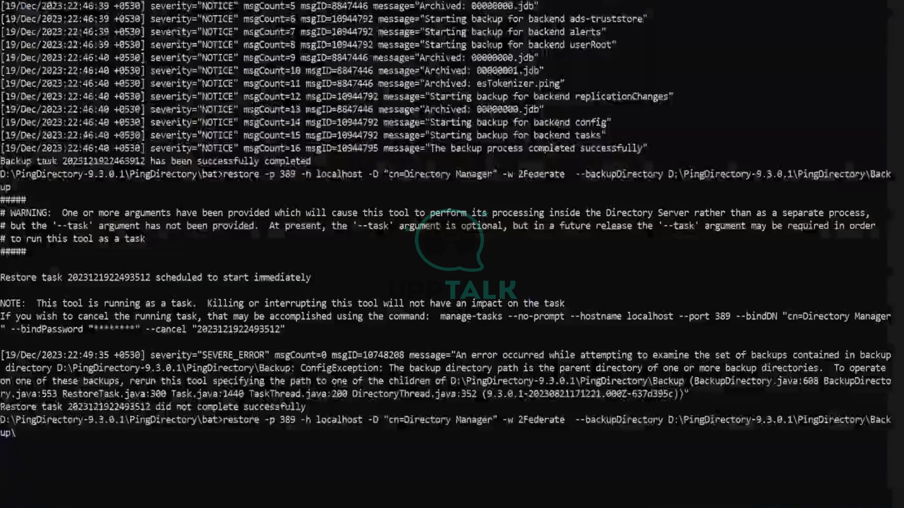
Finish the restore command path with userRoot and run it to restore the backend
type("userRoot")
key("Return")
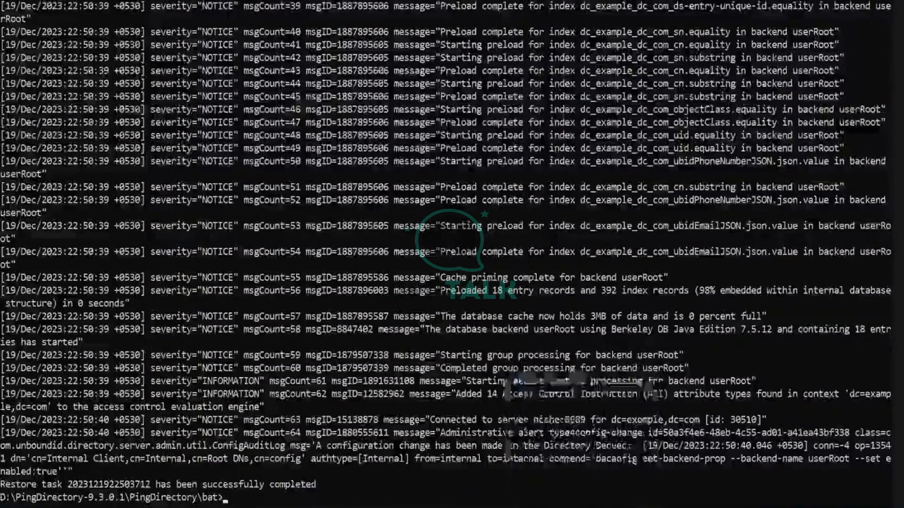
In Directory Studio, expand dc=example,dc=com to list its restored children and show its attributes
mouse_move(367, 403)
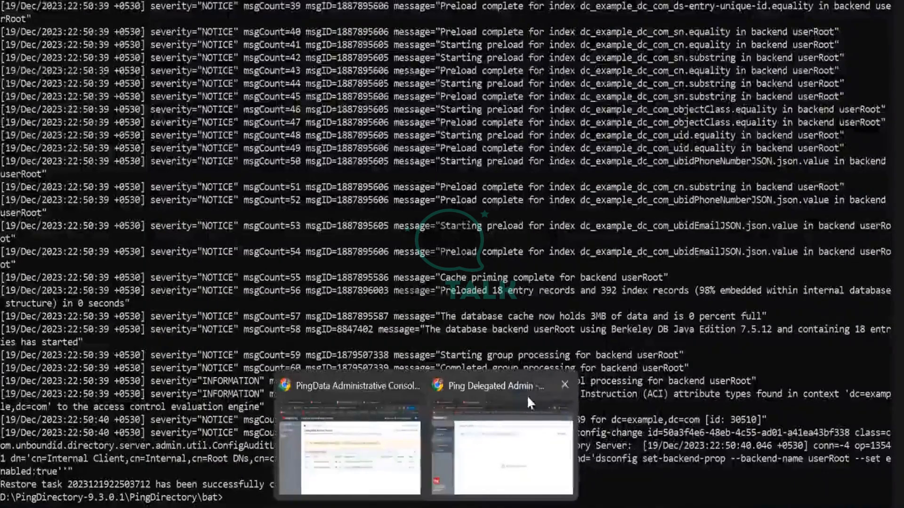
left_click(327, 401)
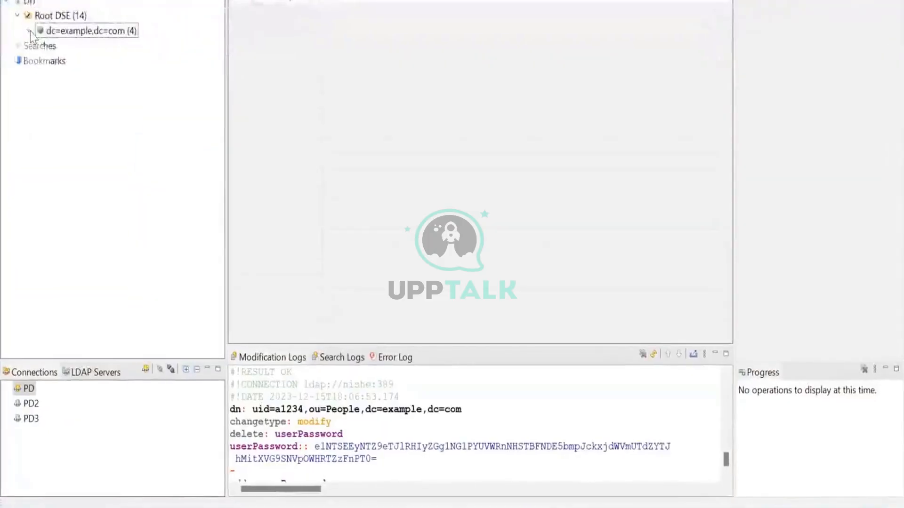
left_click(29, 31)
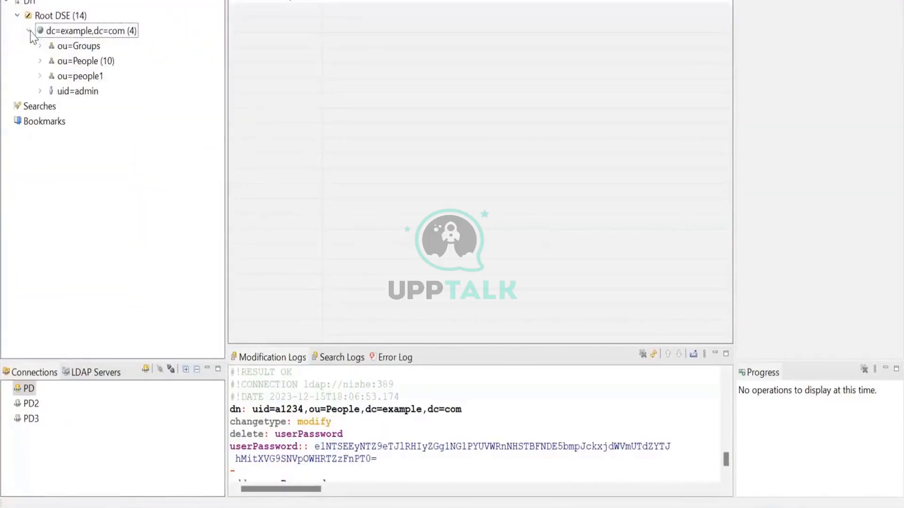
left_click(60, 31)
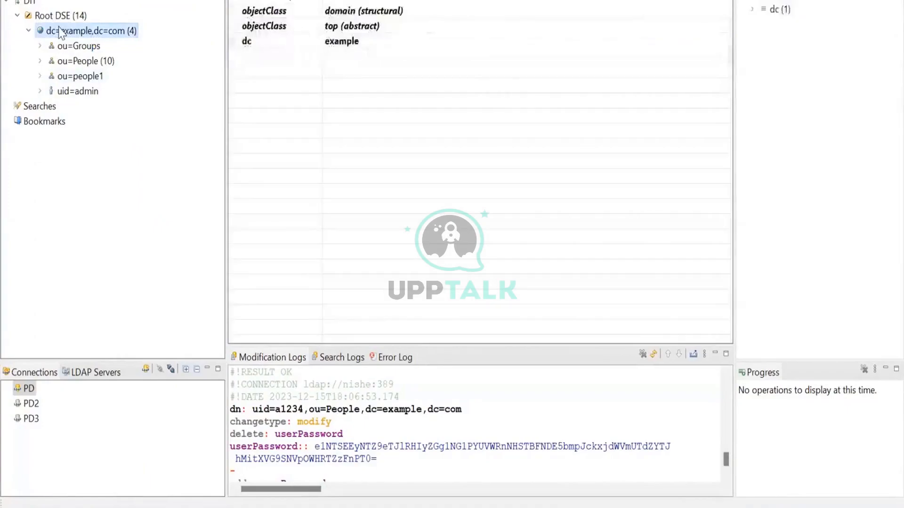
right_click(59, 31)
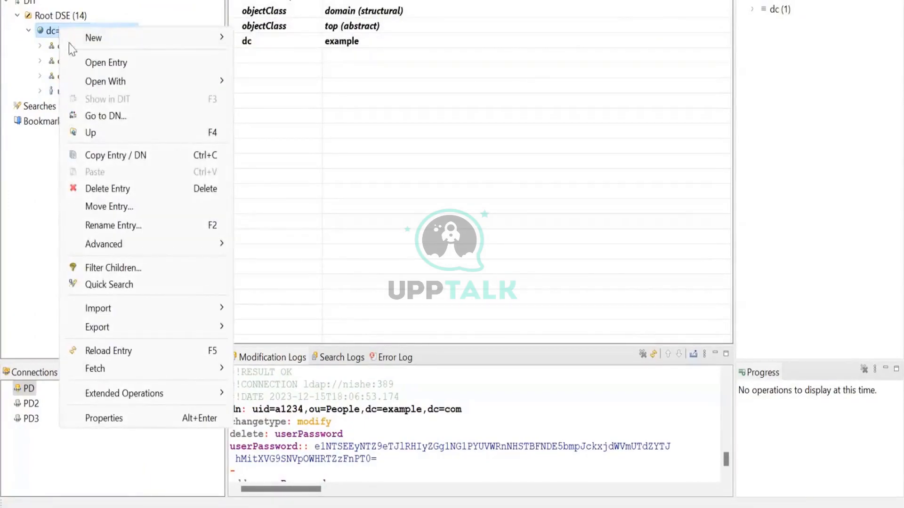
Preview the LDIF, DSML and CSV Export options for dc=example,dc=com, then dismiss the menu
mouse_move(94, 334)
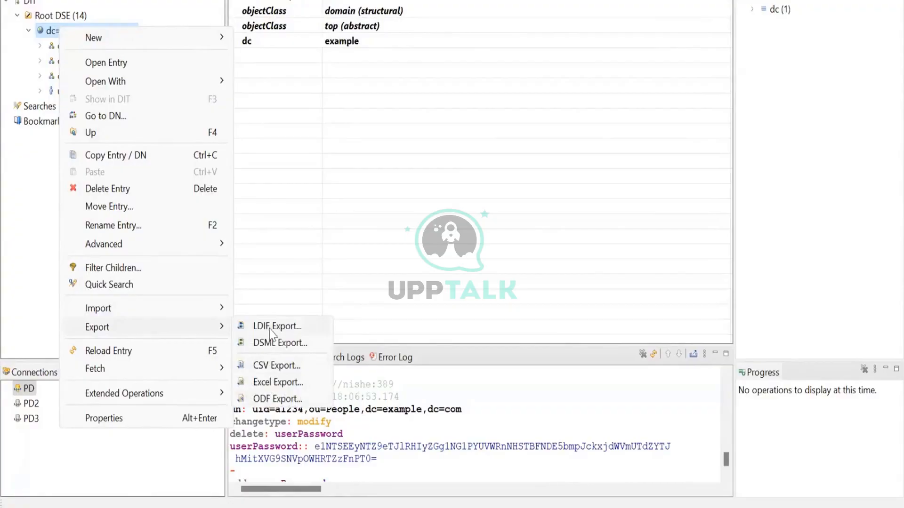
left_click(33, 175)
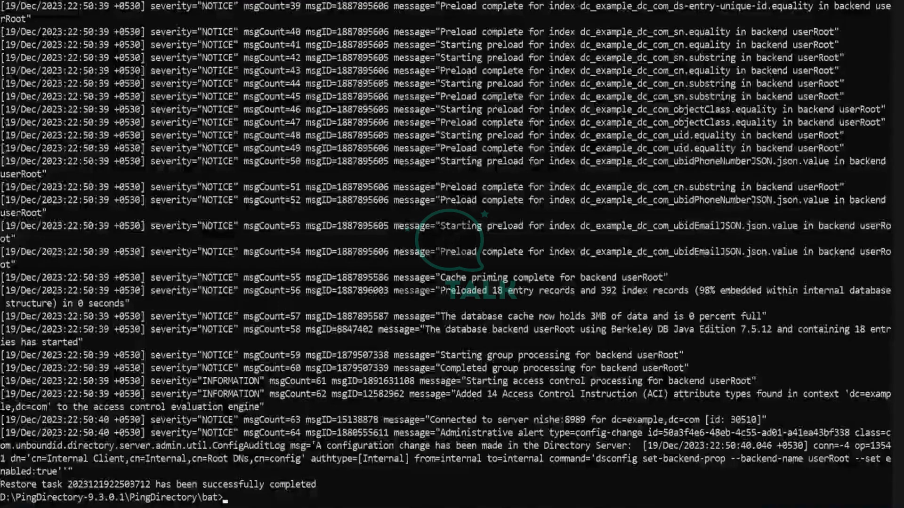
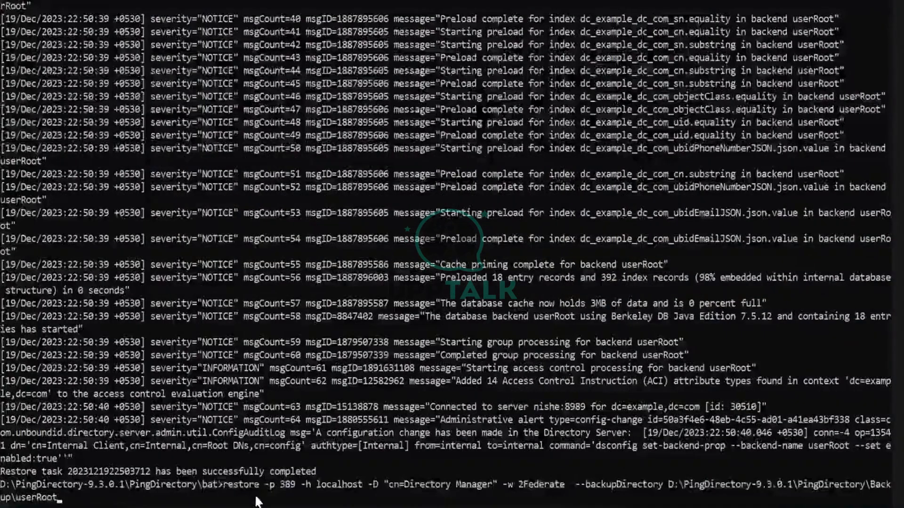
Paste the Backup\userRoot restore command at the prompt and copy it for reuse
left_click_drag(219, 484, 65, 501)
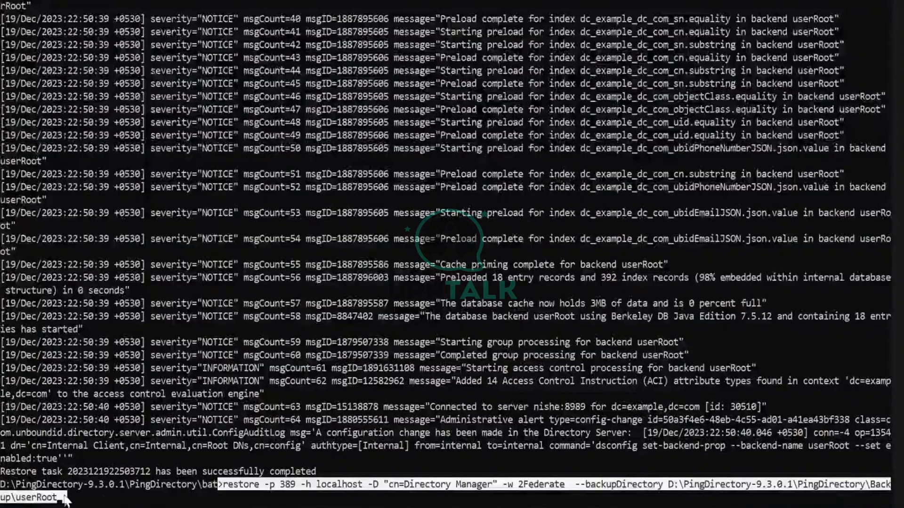
key("Escape")
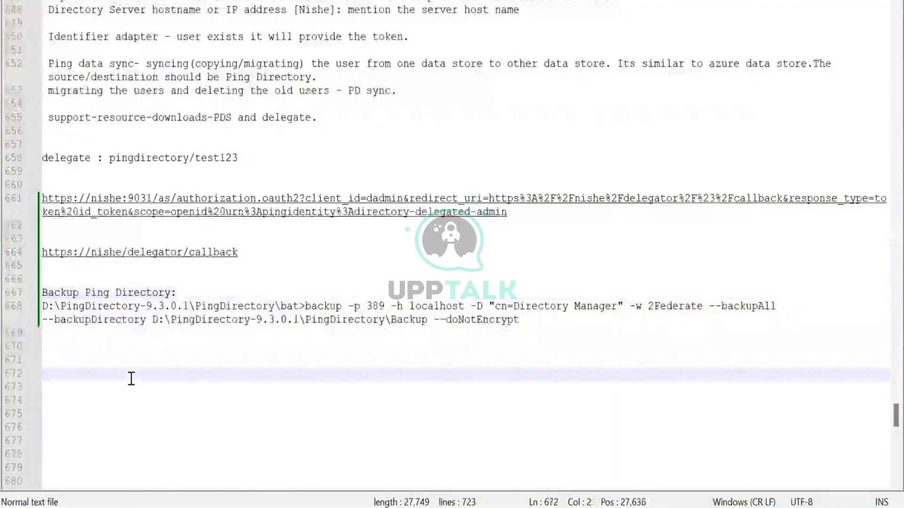
Add a 'Restore:' heading in the notes with the restore command pasted beneath it
type("Restor")
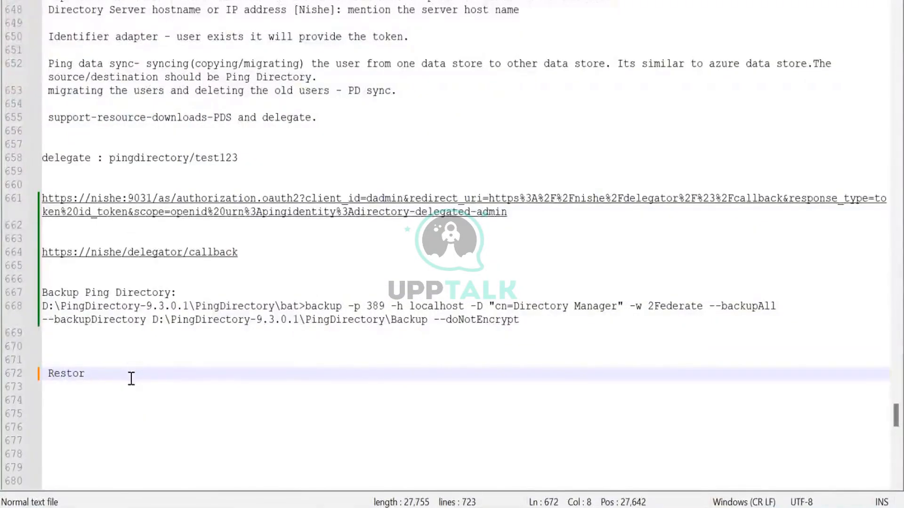
type("e")
type(":")
key("Return")
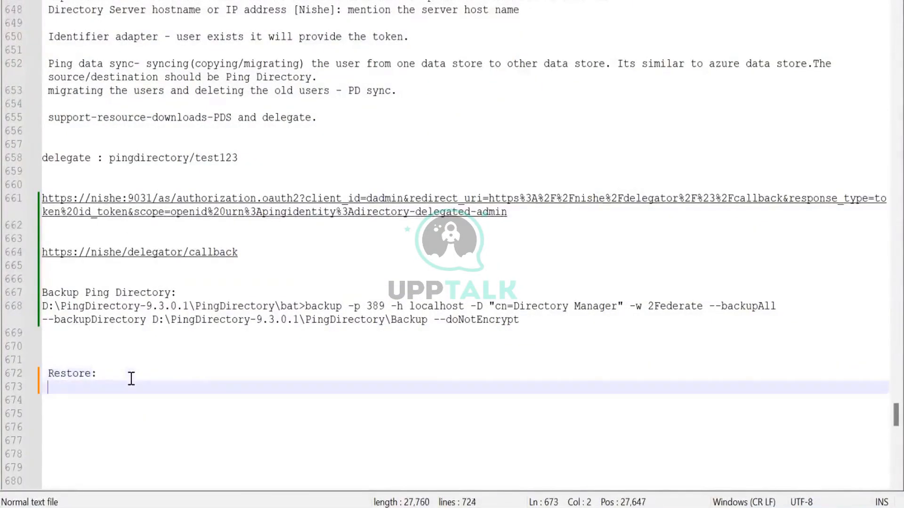
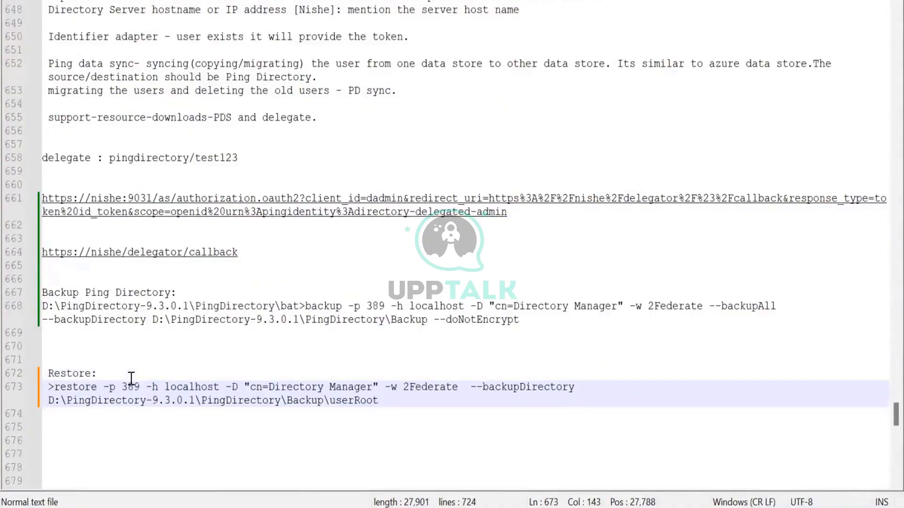
key("Up")
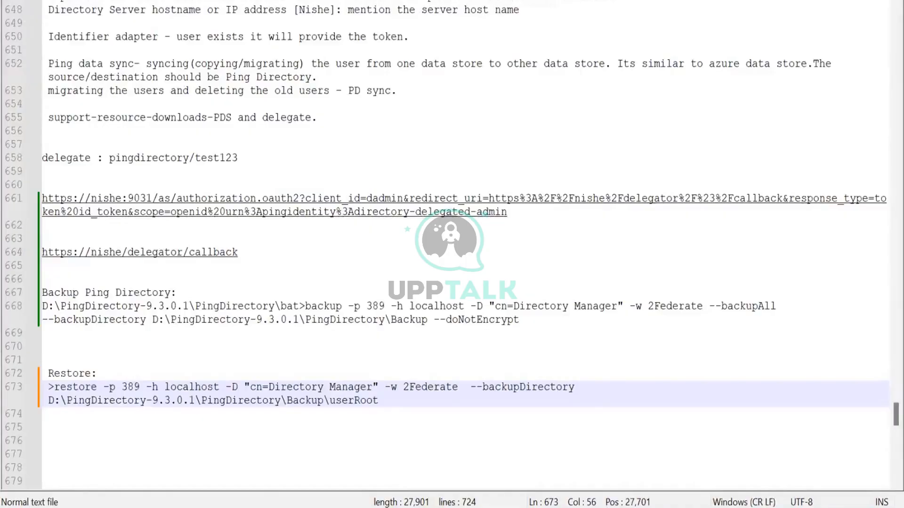
Replace the noted restore command with the full terminal line, including its bat folder prefix
key("alt+Tab")
left_click_drag(2, 486, 60, 498)
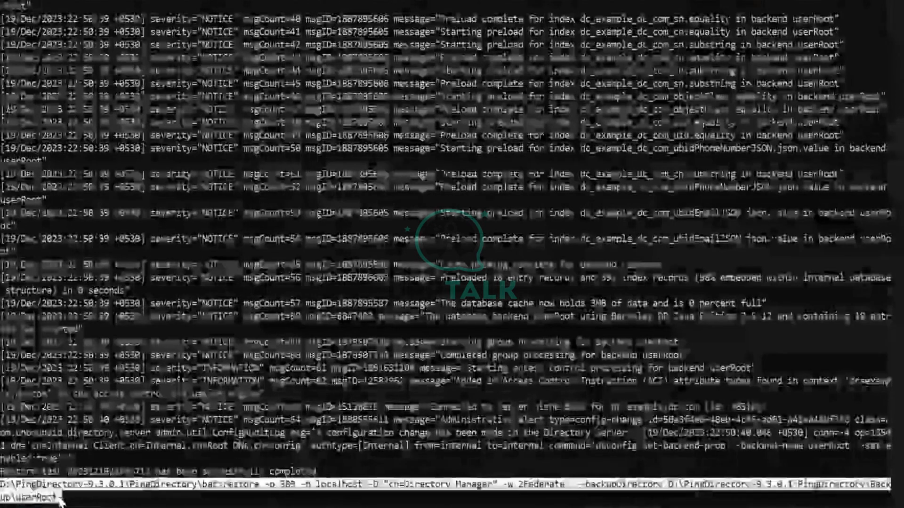
key("ctrl+c")
key("alt+Tab")
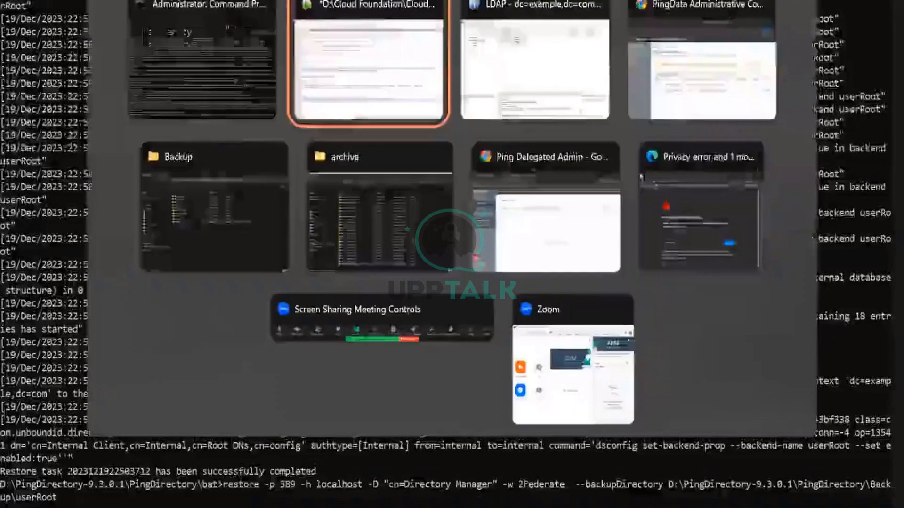
left_click_drag(379, 400, 50, 390)
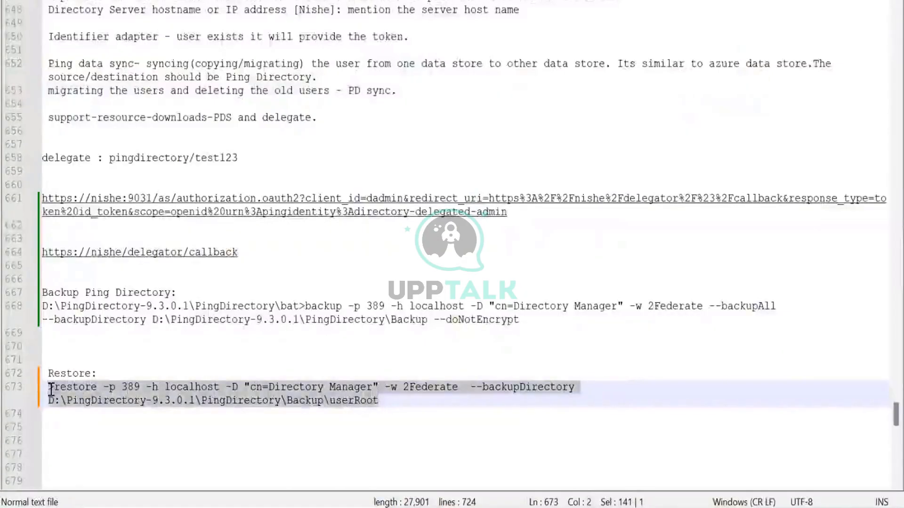
key("ctrl+v")
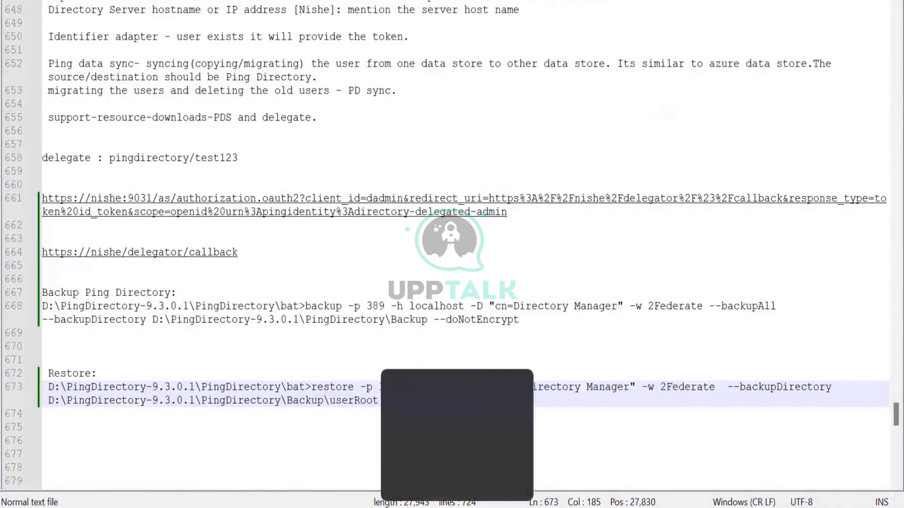
mouse_move(643, 507)
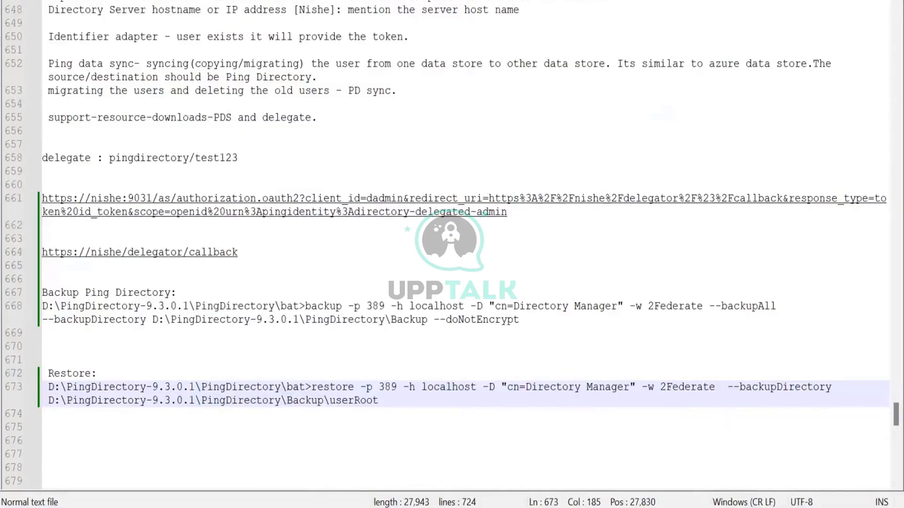
mouse_move(612, 507)
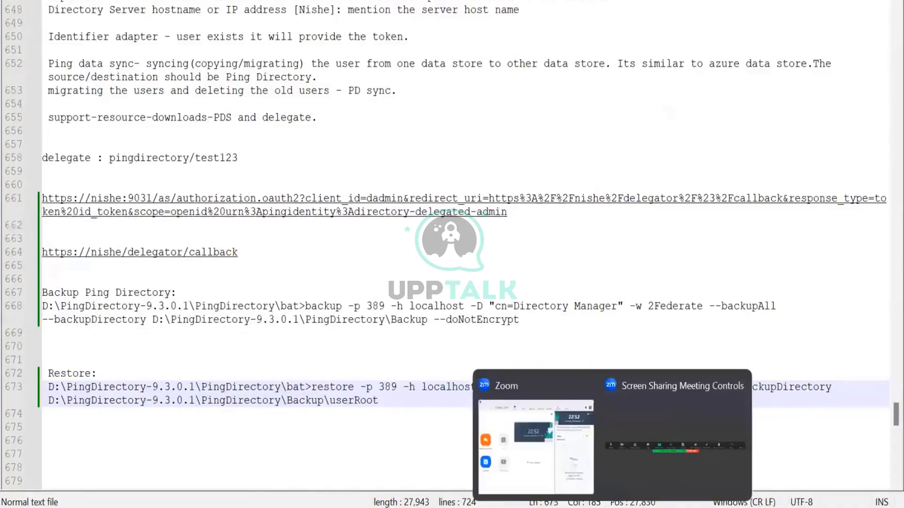
mouse_move(426, 507)
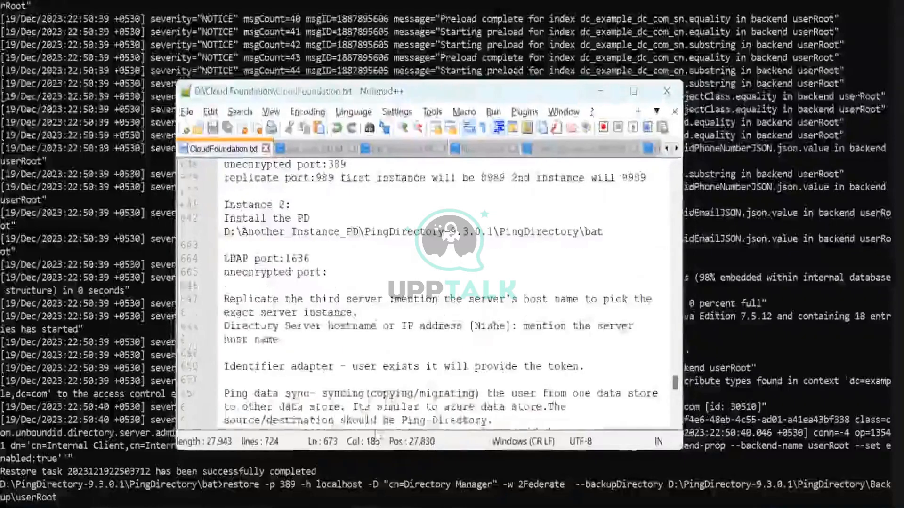
Switch to PingFederate in Chrome and open the empty Local Identity Profiles page
mouse_move(425, 505)
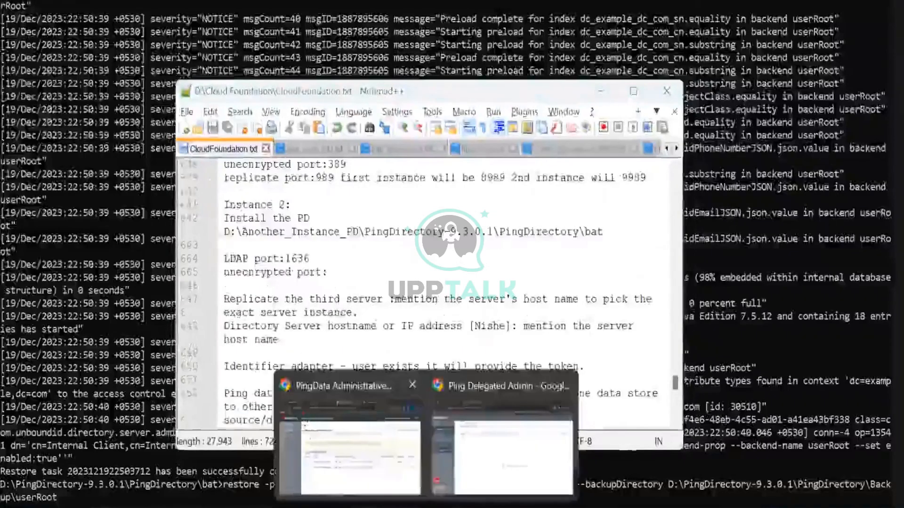
left_click(294, 438)
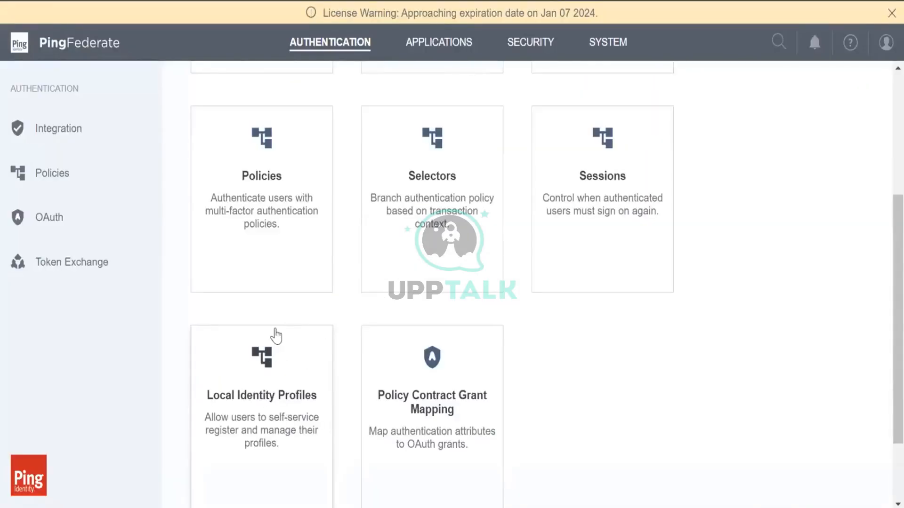
left_click(264, 403)
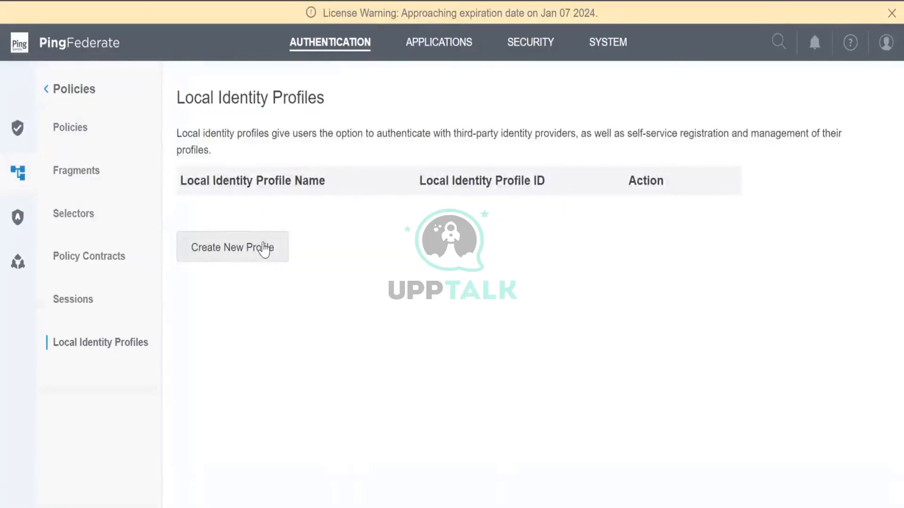
Create a new local identity profile named Profile1 using the Policy1 authentication policy contract
left_click(264, 249)
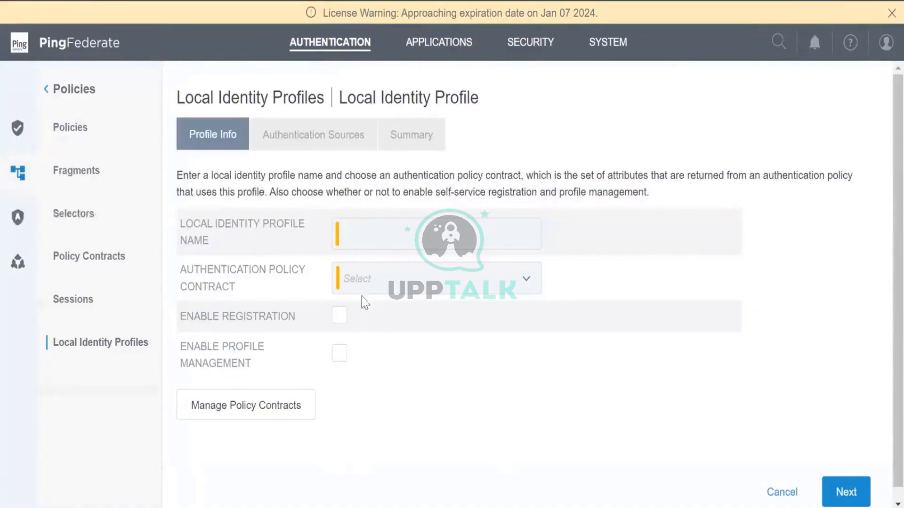
left_click(363, 224)
type("Profile1")
key("Tab")
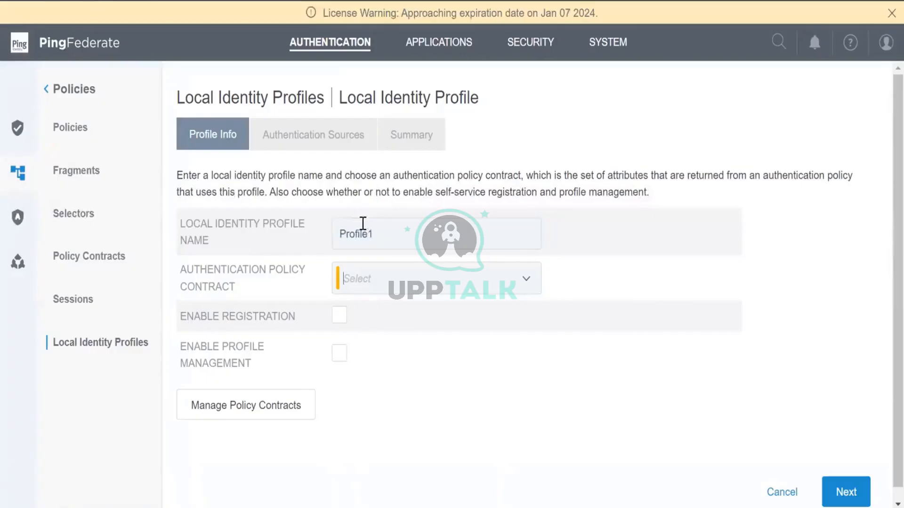
left_click(422, 285)
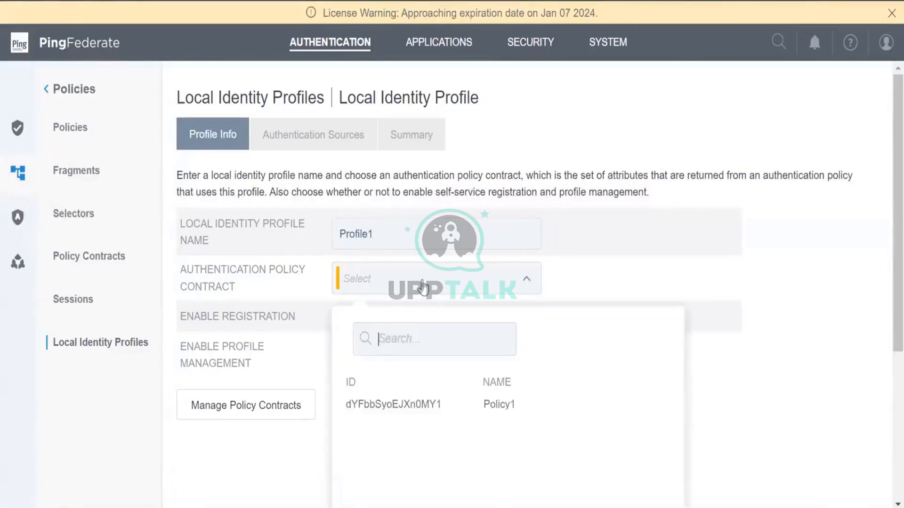
left_click(394, 408)
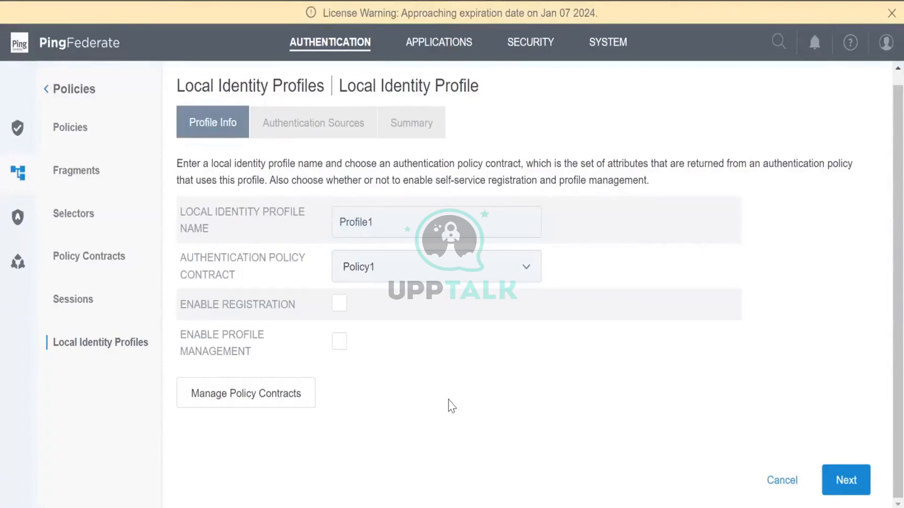
mouse_move(581, 507)
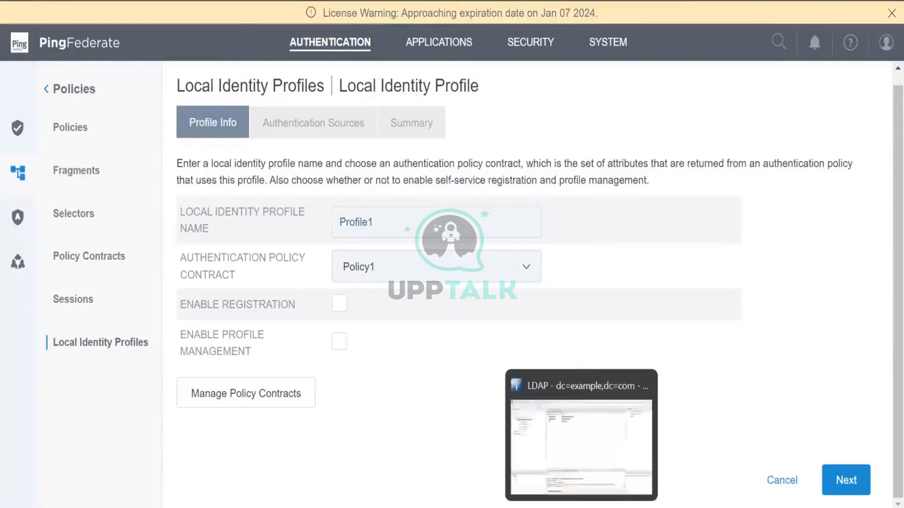
left_click(581, 447)
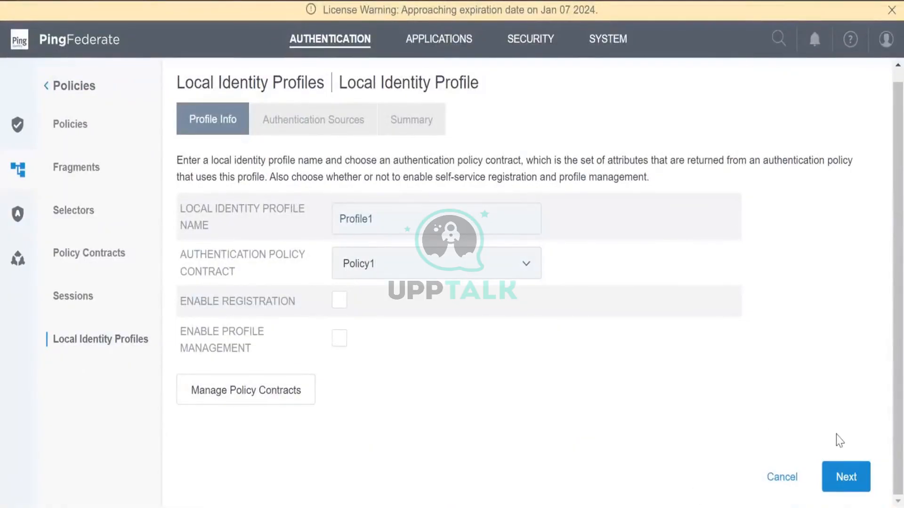
Enable Registration and Profile Management for Profile1, then advance past Authentication Sources to Fields
left_click(844, 476)
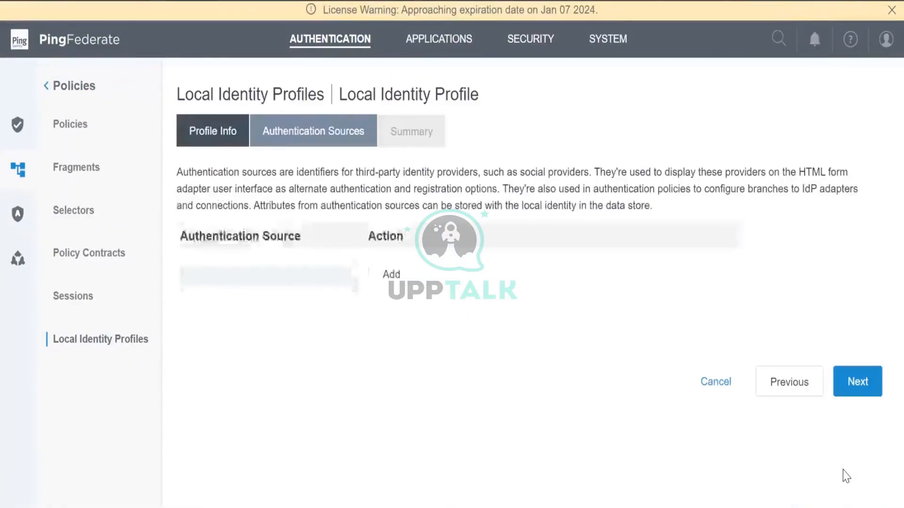
left_click(797, 386)
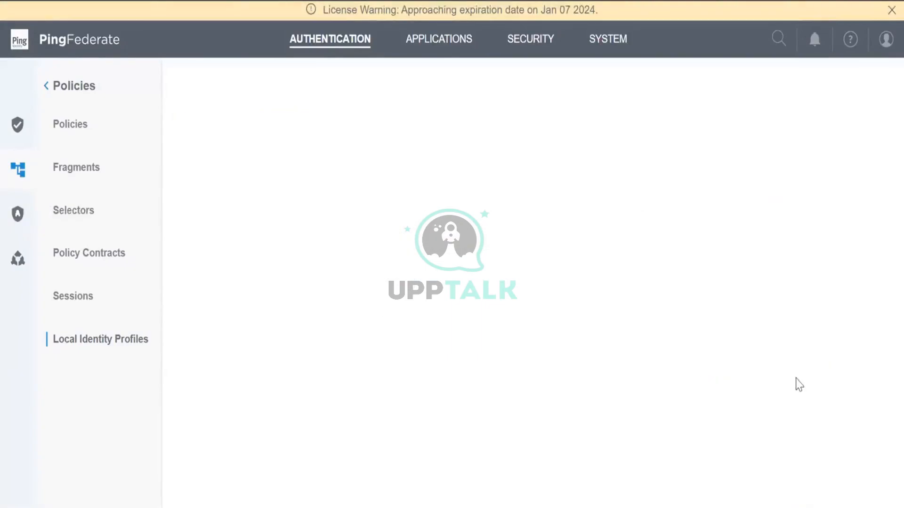
left_click(336, 316)
left_click(340, 352)
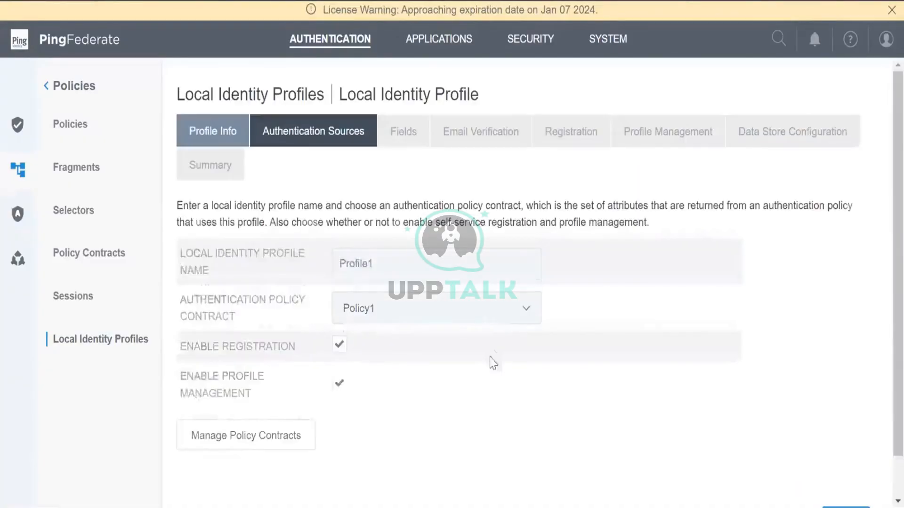
scroll(493, 362, "down", 2)
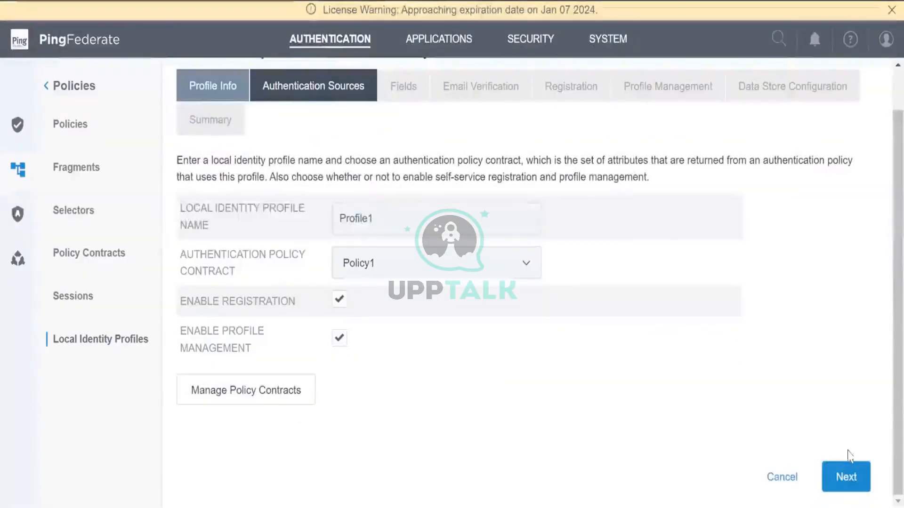
left_click(844, 474)
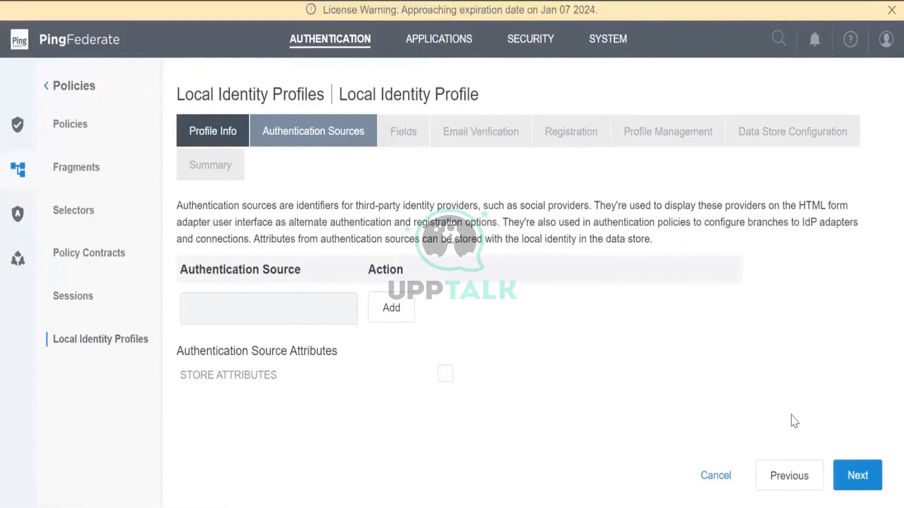
left_click(857, 476)
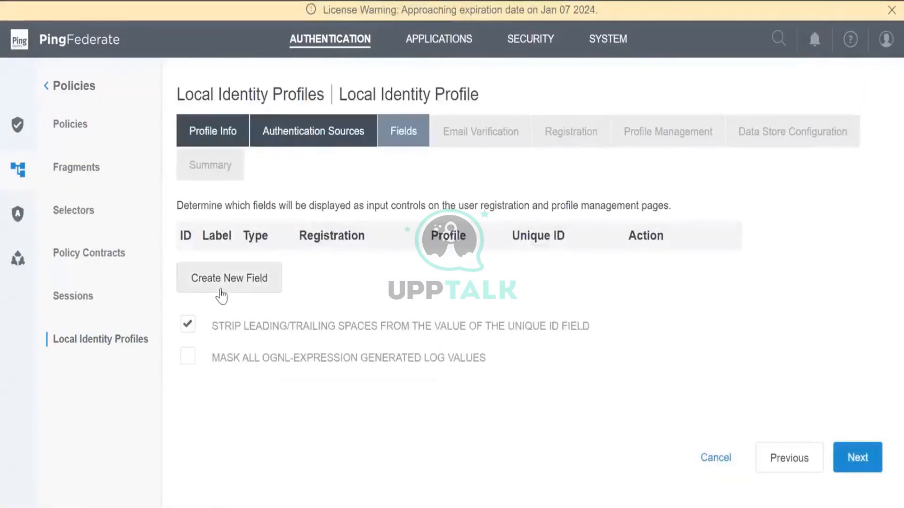
Add a new text field with the ID Fname
left_click(254, 278)
scroll(248, 279, "down", 1)
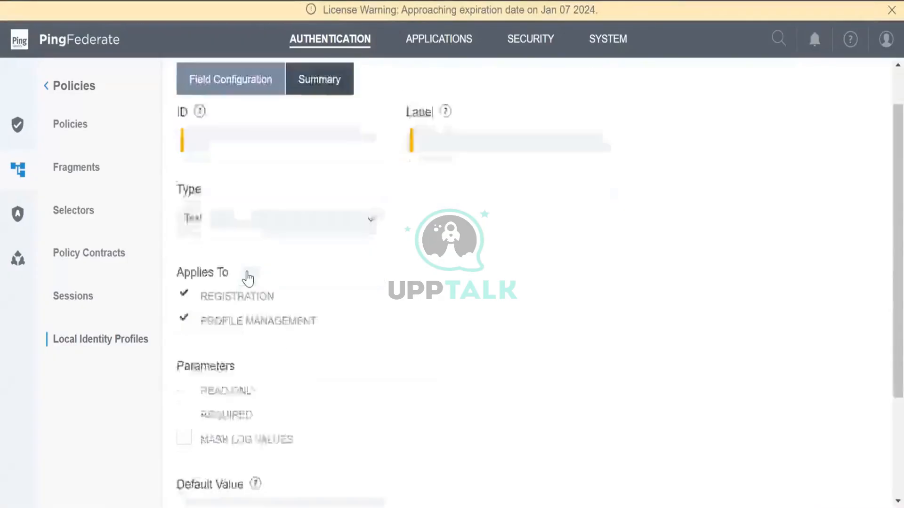
scroll(246, 277, "down", 3)
scroll(244, 277, "up", 4)
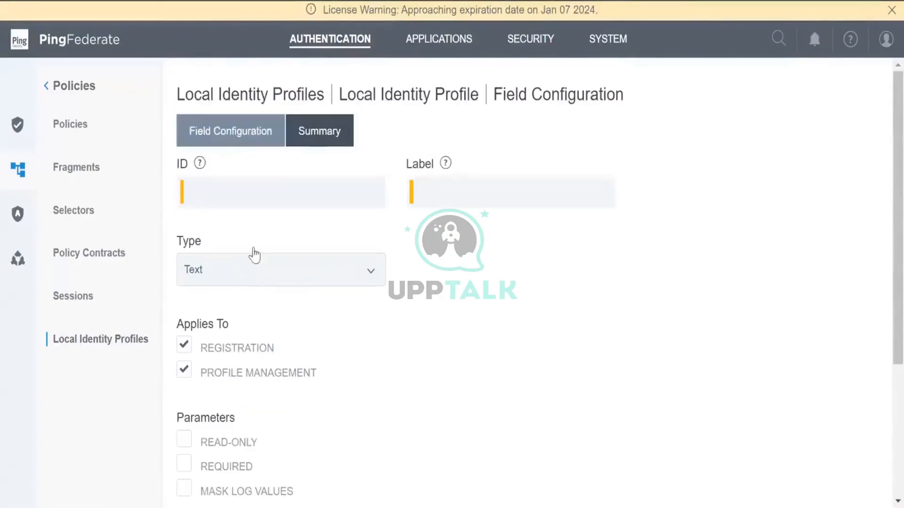
scroll(296, 369, "down", 1)
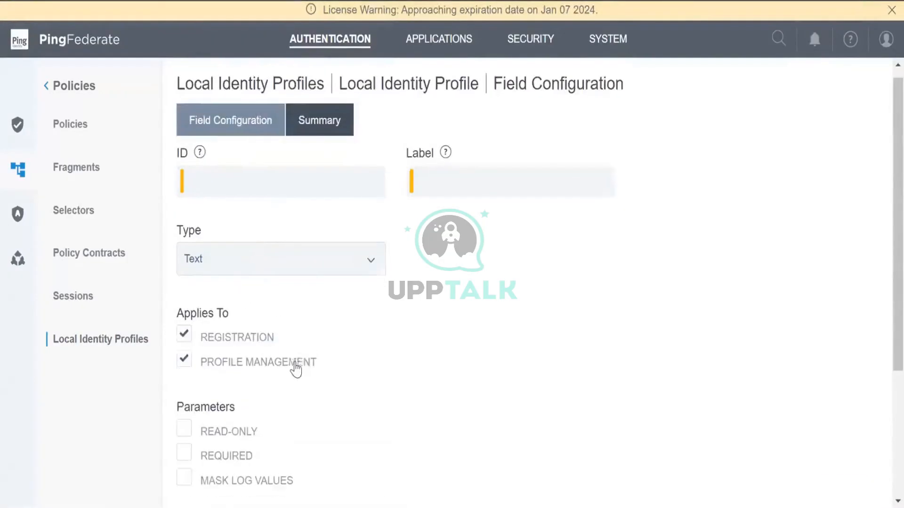
scroll(295, 370, "down", 3)
scroll(295, 370, "up", 4)
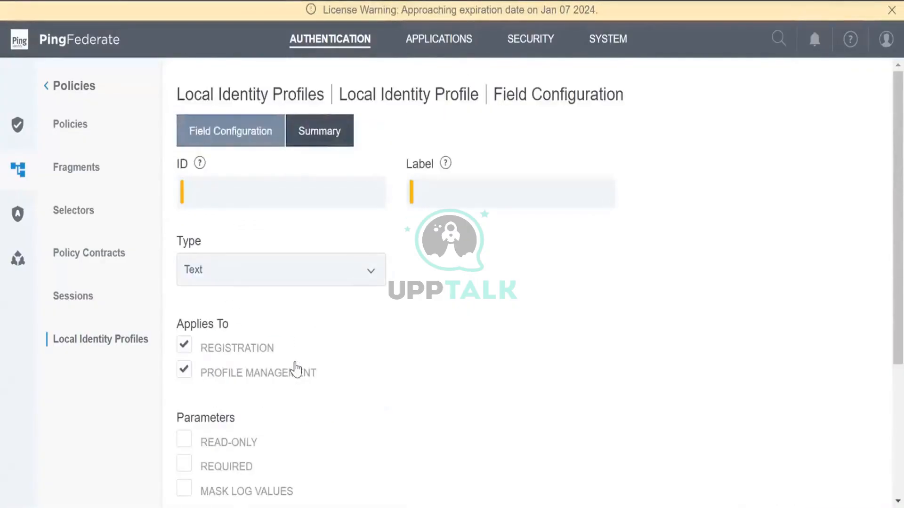
left_click(308, 184)
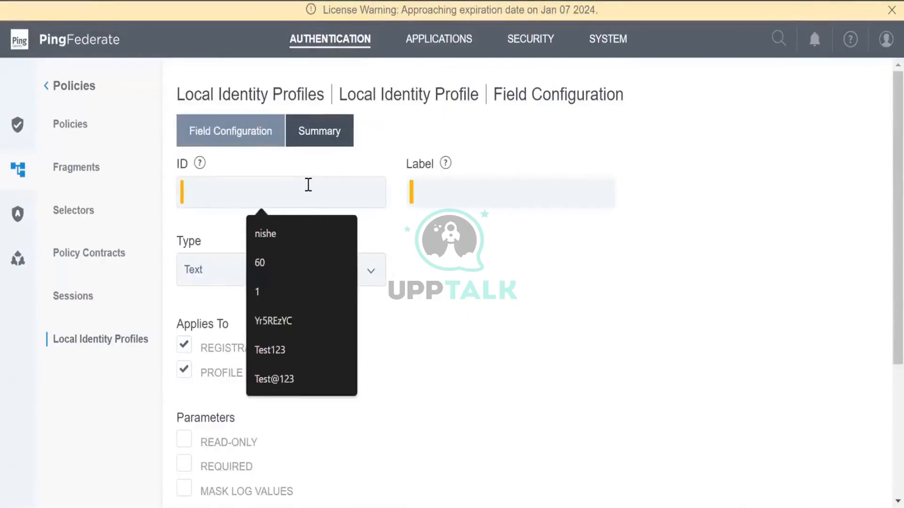
type("F")
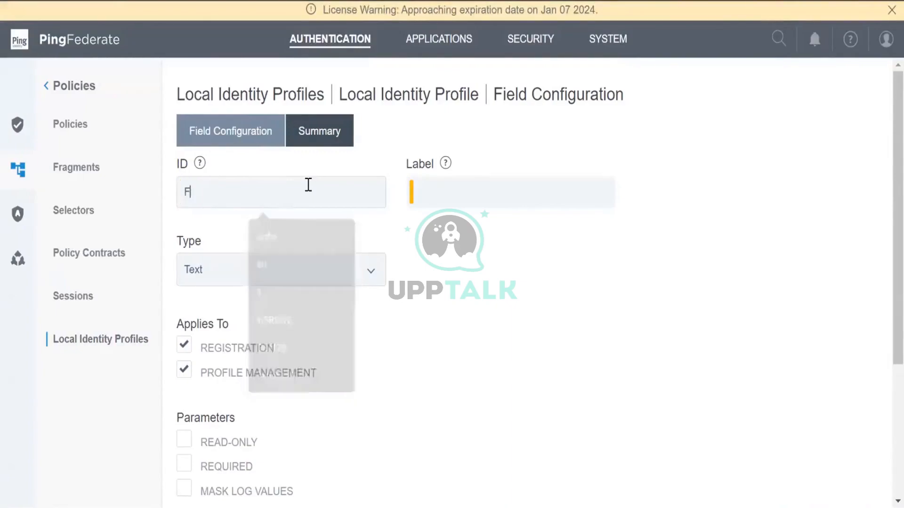
type("nm")
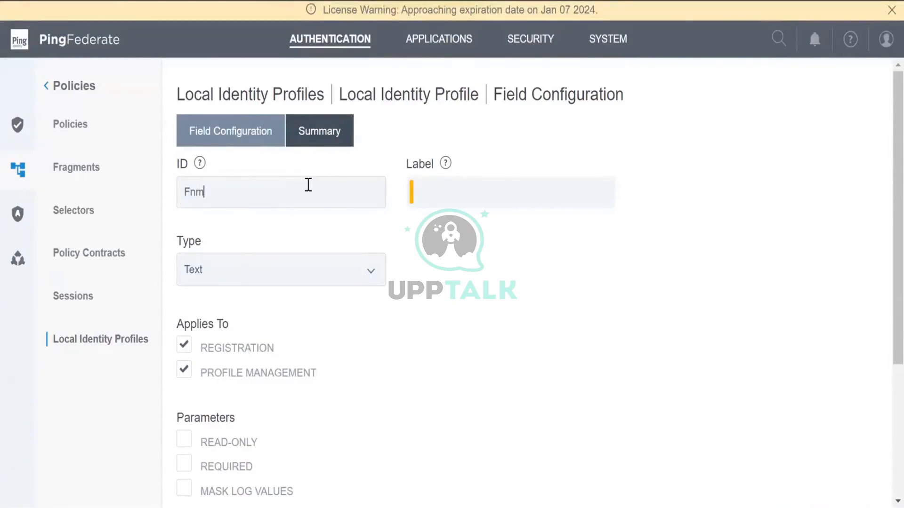
key("BackSpace")
type("ame")
Label the Fname field 'First Name' and bring up its summary
left_click(468, 200)
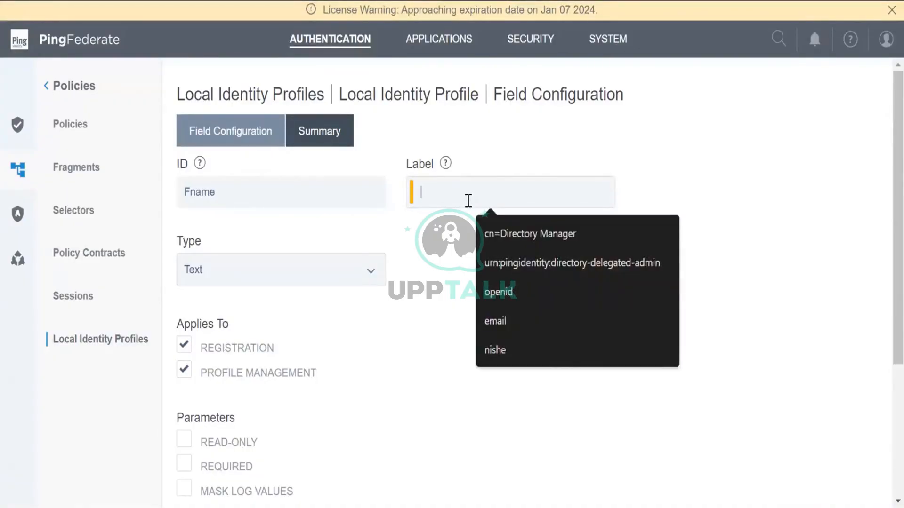
type("FIrst")
key("BackSpace")
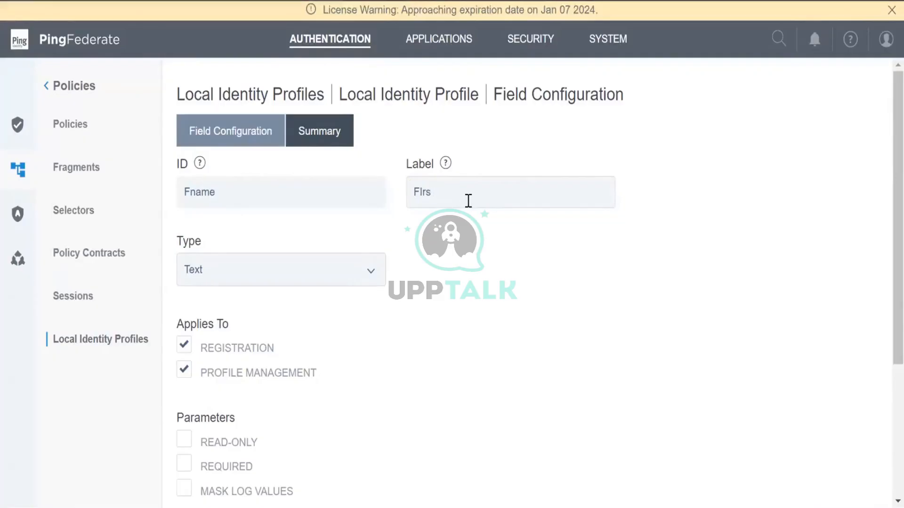
key("BackSpace")
key("BackSpace")
key("BackSpace")
type("irst Name")
scroll(469, 201, "down", 4)
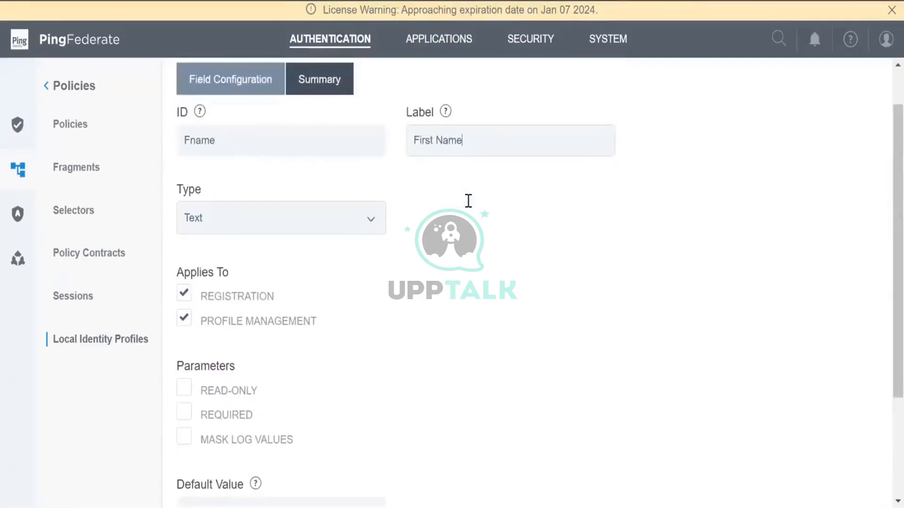
scroll(468, 203, "up", 4)
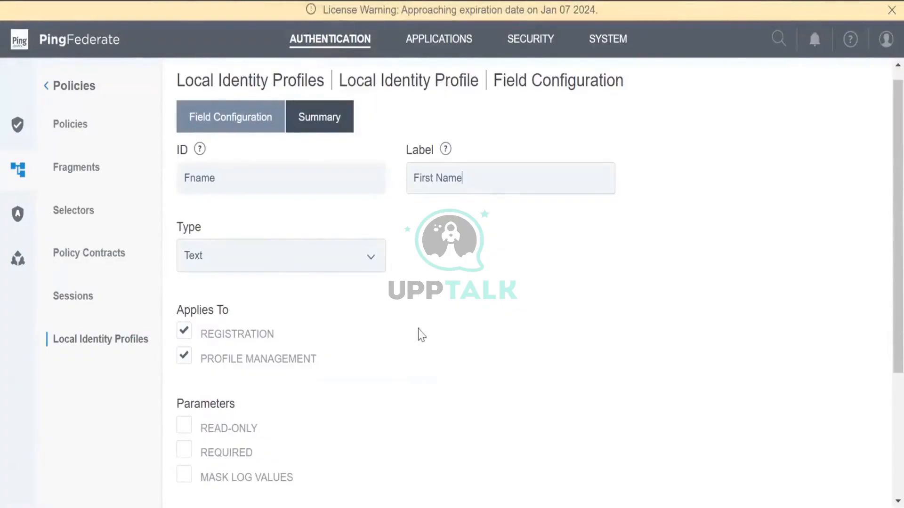
scroll(517, 331, "down", 4)
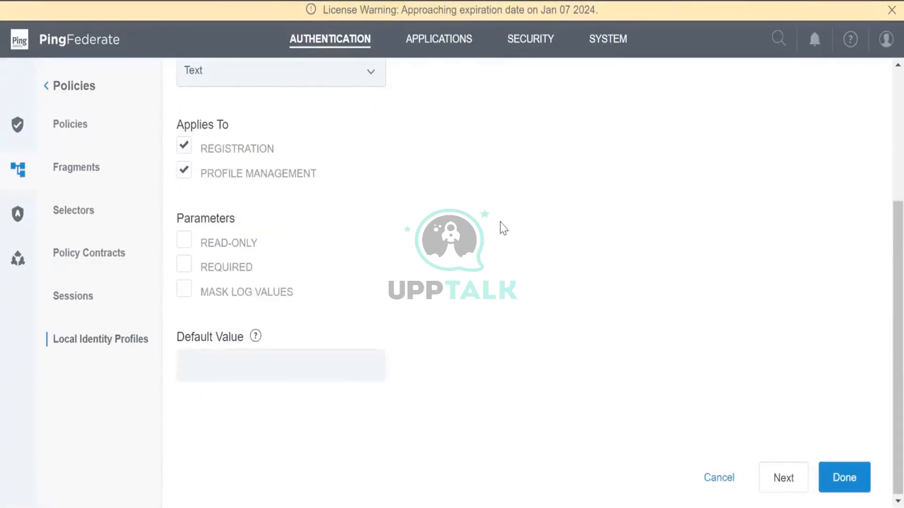
scroll(501, 228, "up", 4)
scroll(517, 403, "down", 4)
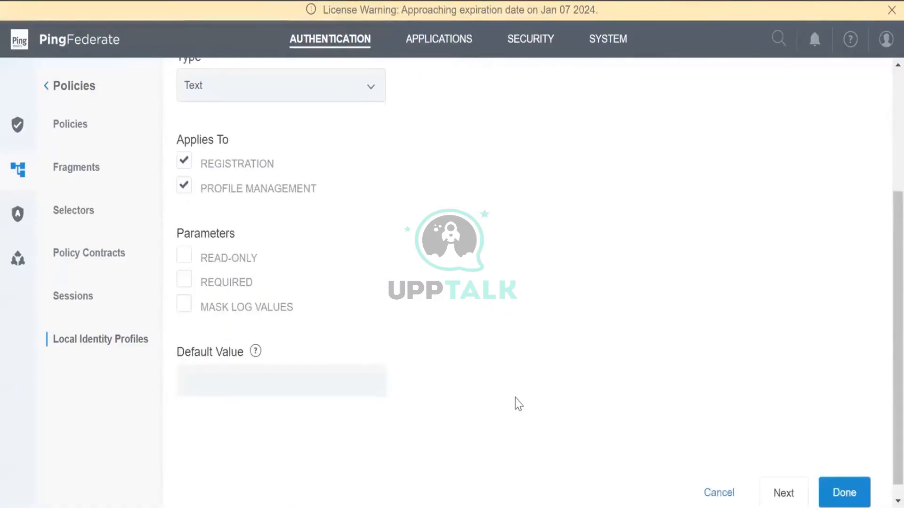
left_click(785, 494)
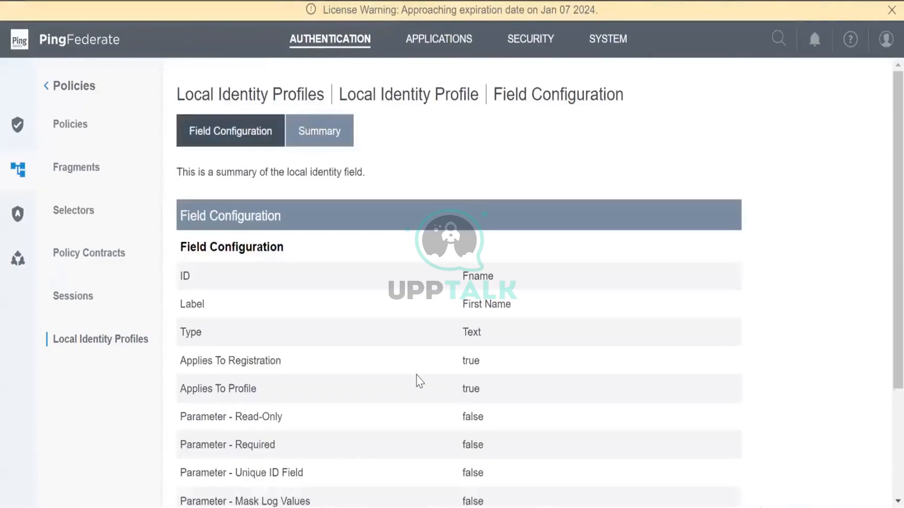
Mark the Fname (First Name) field required and save it to Profile1's field list
scroll(418, 381, "down", 3)
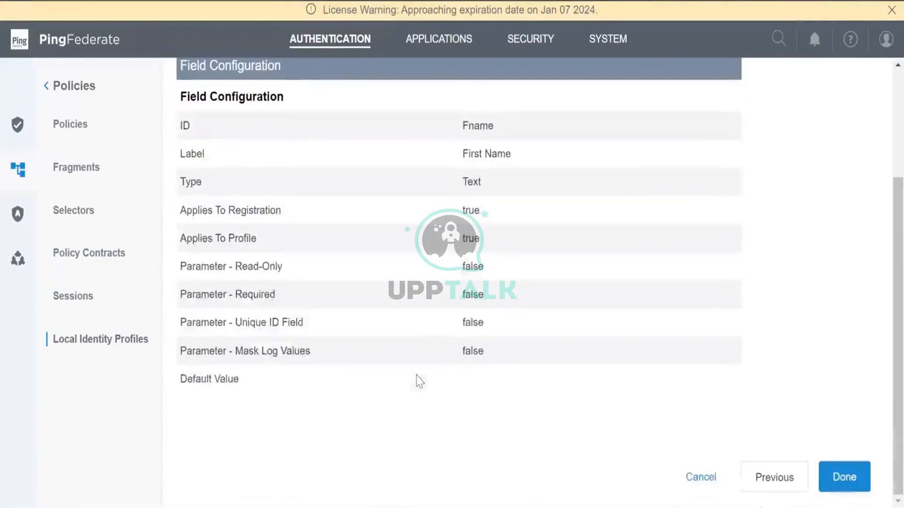
left_click(774, 477)
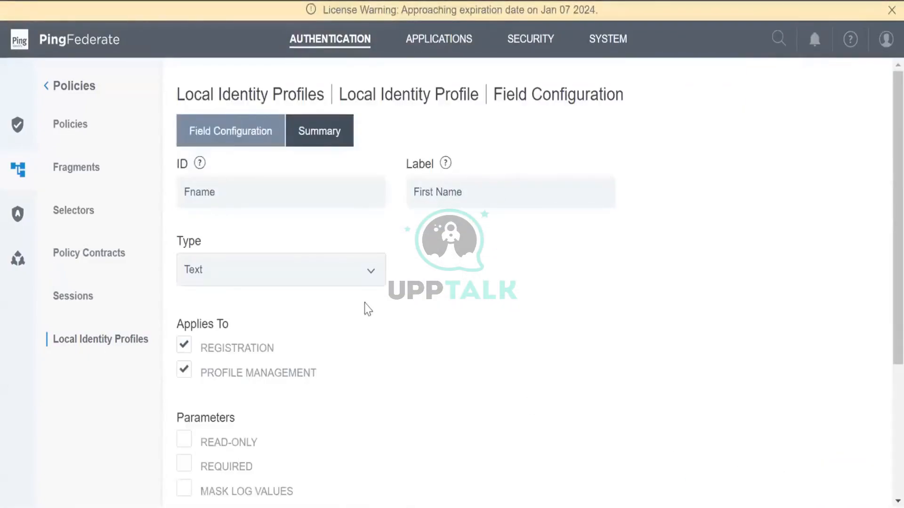
scroll(425, 345, "down", 4)
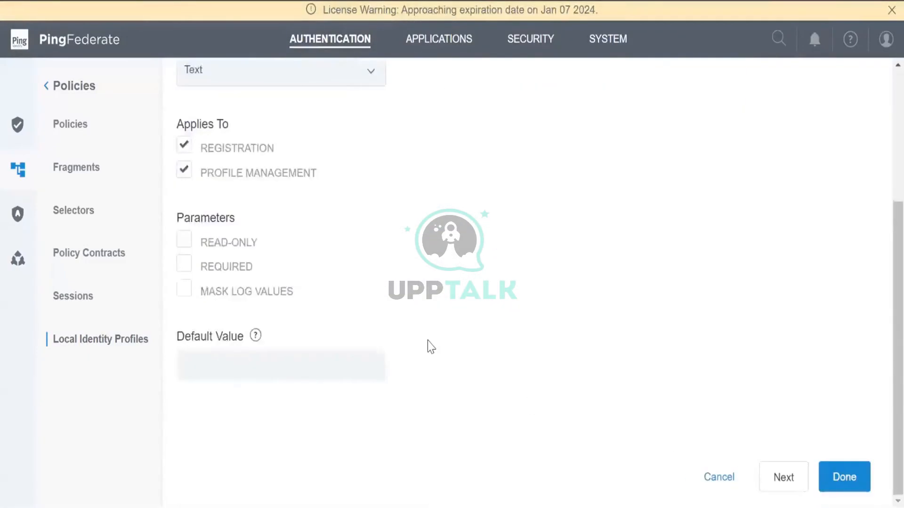
left_click(230, 266)
scroll(257, 335, "up", 2)
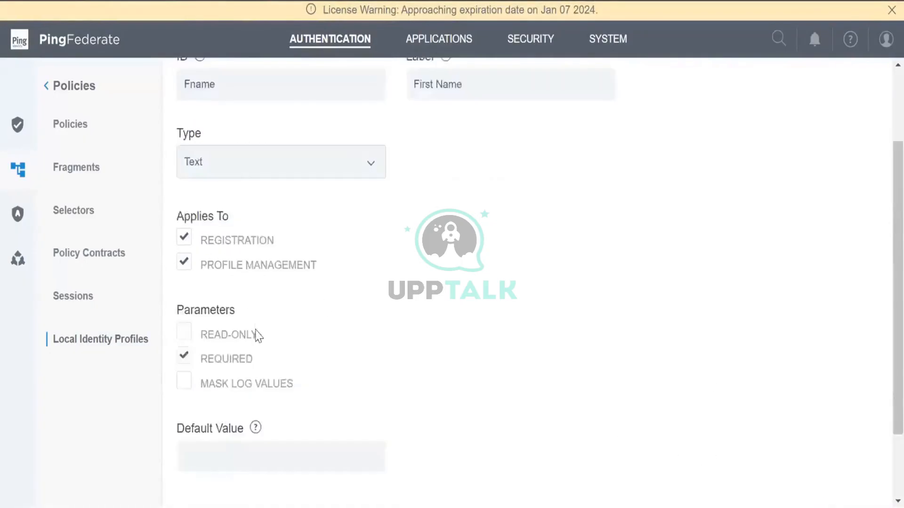
scroll(257, 336, "up", 2)
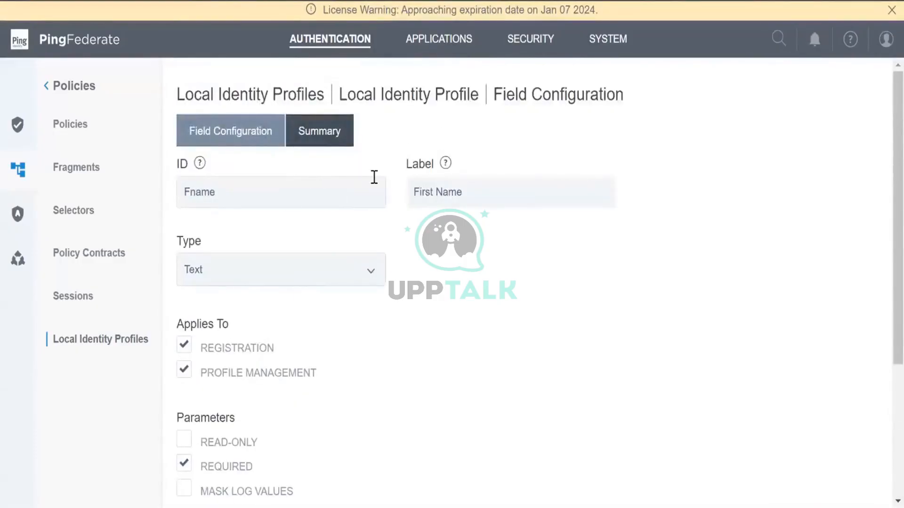
left_click(540, 192)
scroll(466, 385, "down", 4)
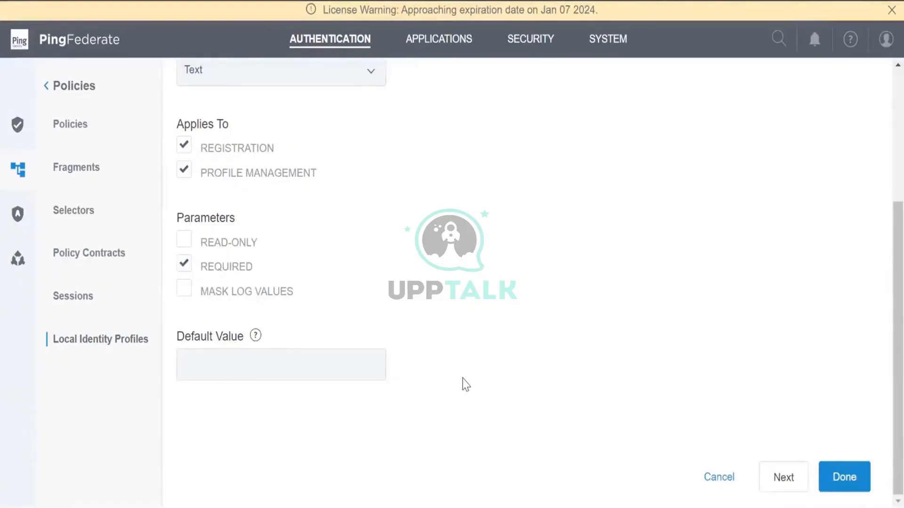
scroll(466, 385, "up", 2)
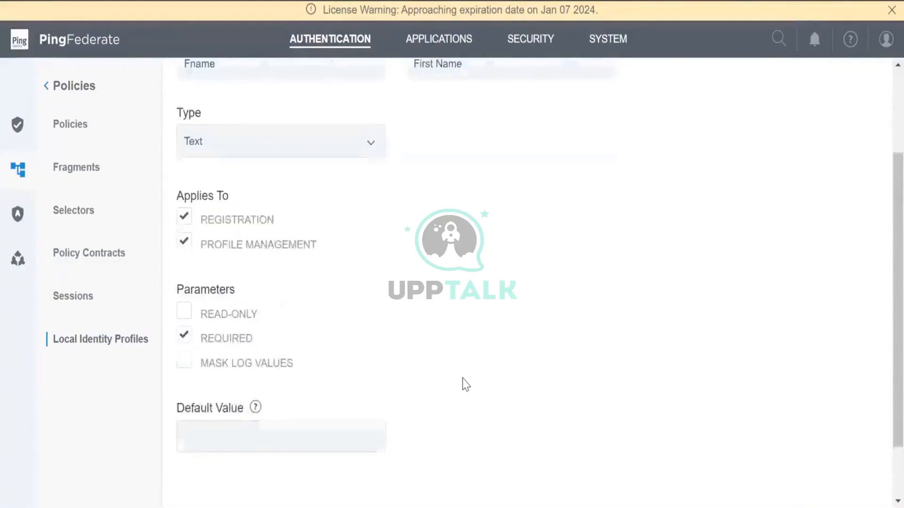
scroll(465, 384, "up", 2)
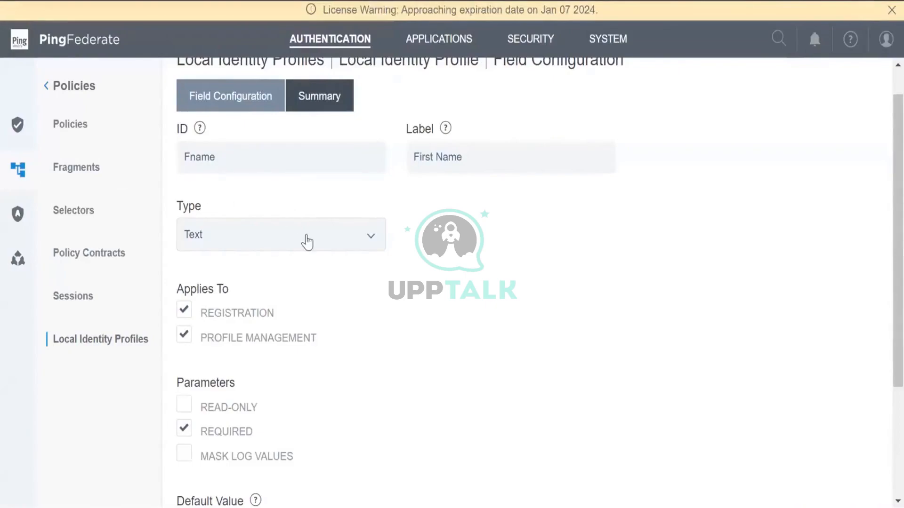
scroll(307, 242, "down", 3)
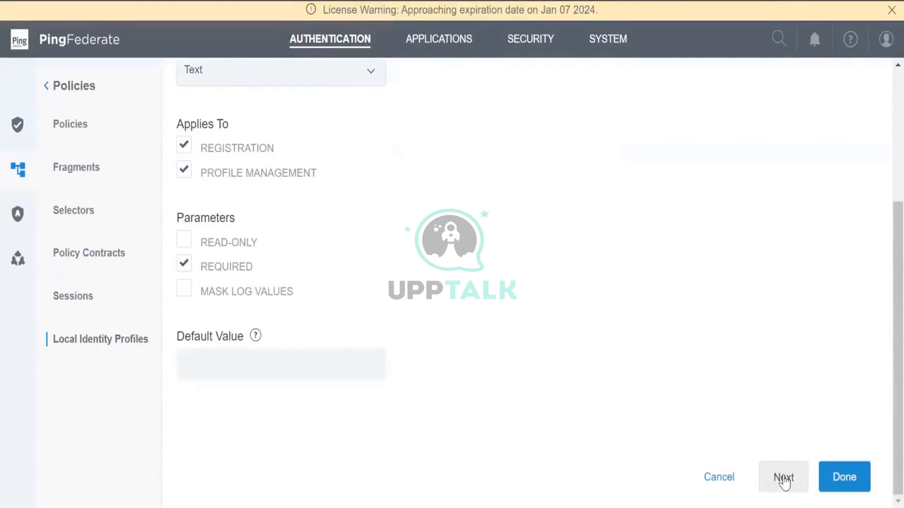
left_click(854, 473)
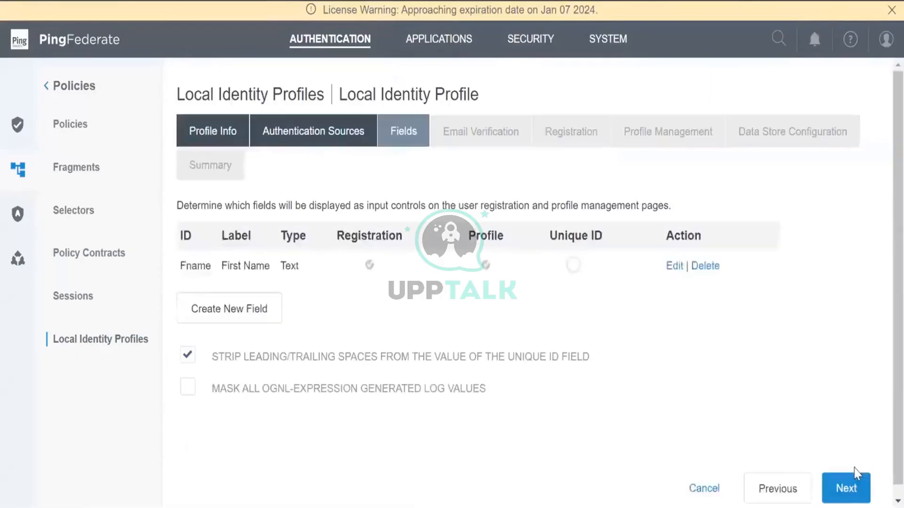
Create a new profile field with ID Lname and label Last Name
left_click(257, 314)
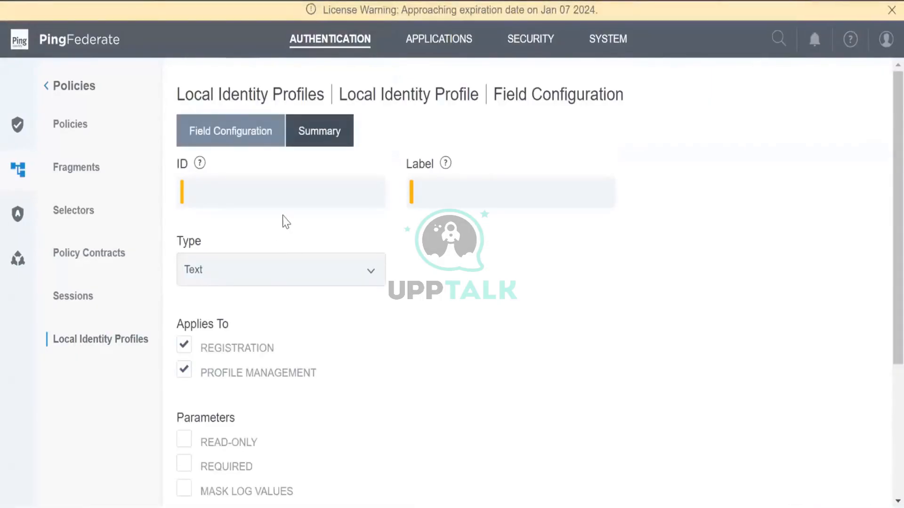
left_click(292, 195)
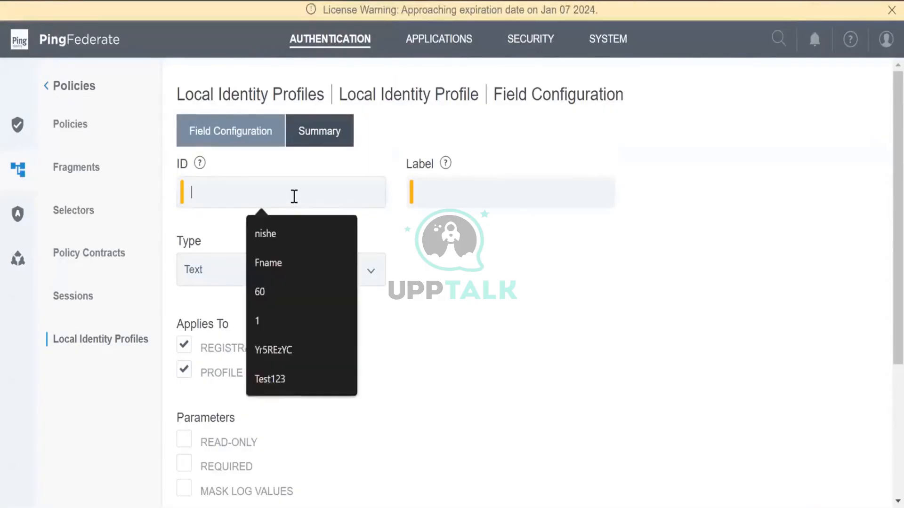
type("Lan")
key("BackSpace")
key("BackSpace")
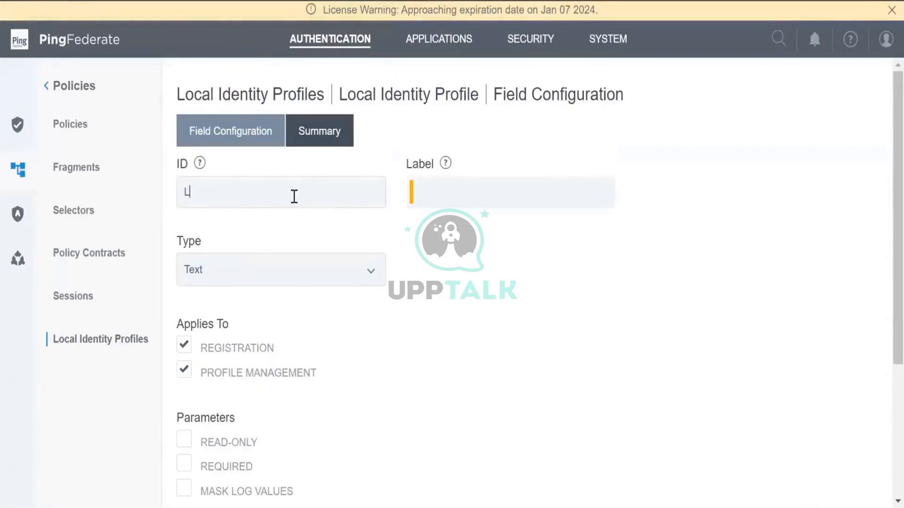
type("name")
key("Tab")
type("las")
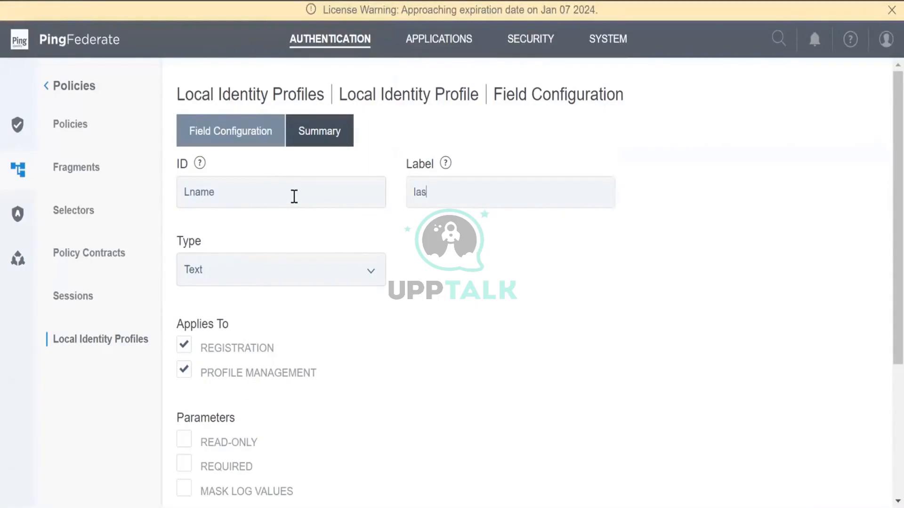
key("BackSpace")
key("BackSpace")
type("Last Name")
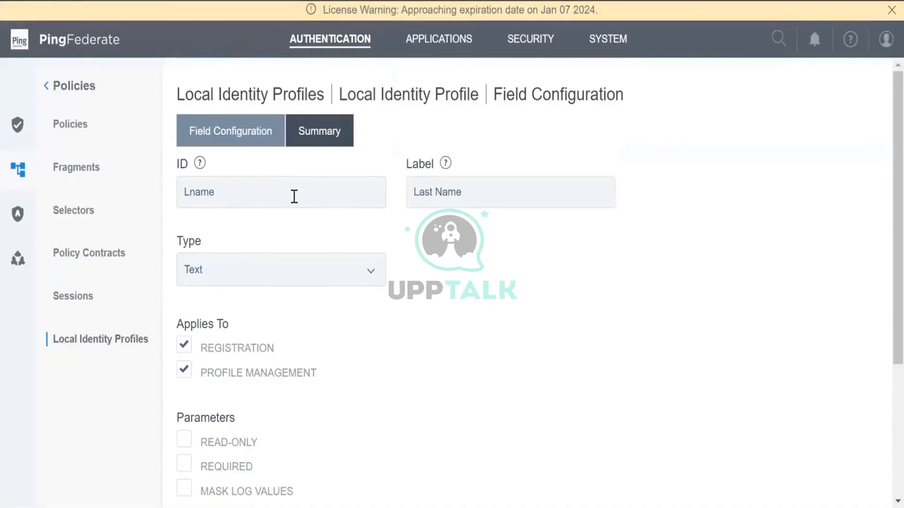
Make the Lname field required and save it
scroll(294, 196, "down", 2)
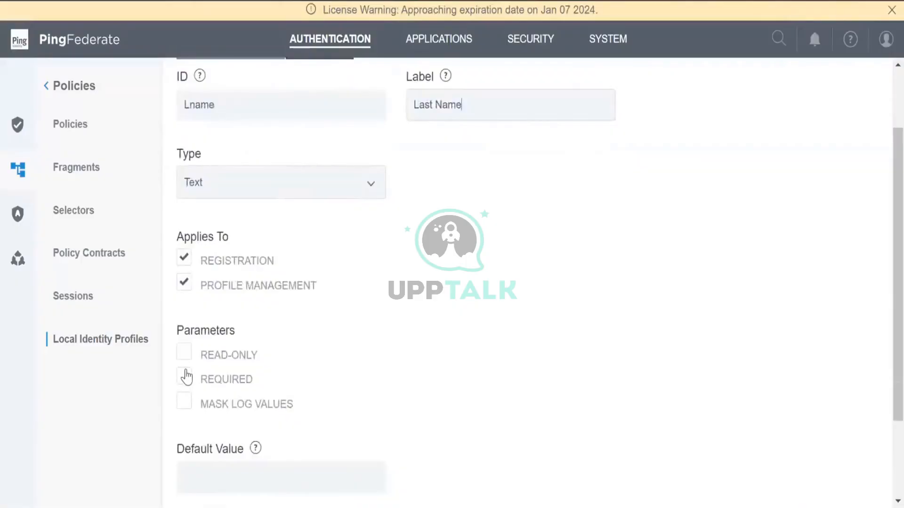
left_click(184, 376)
scroll(432, 348, "down", 2)
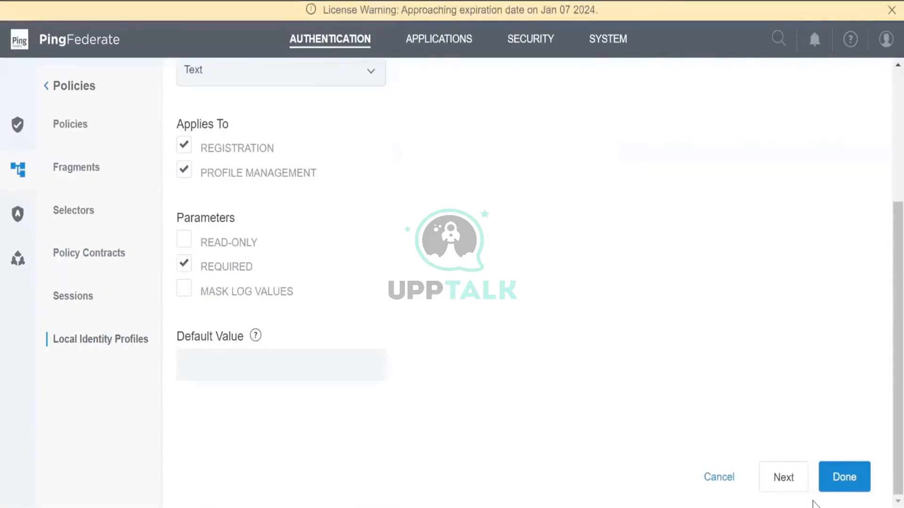
left_click(838, 487)
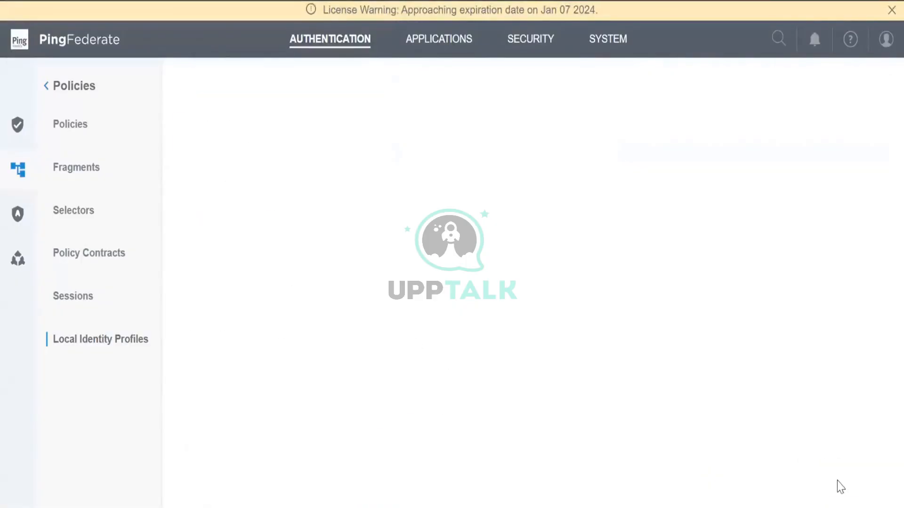
Create a new profile field with ID dName and label Display Name
left_click(245, 333)
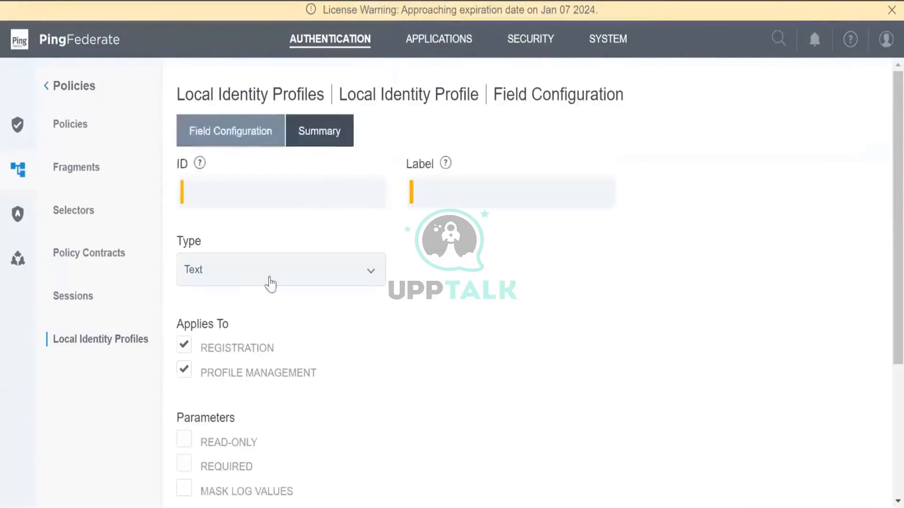
left_click(295, 200)
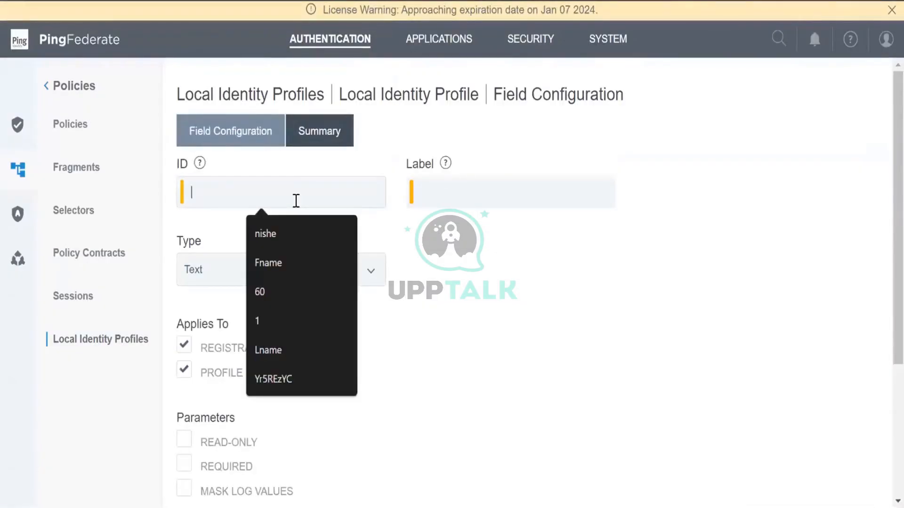
type("common")
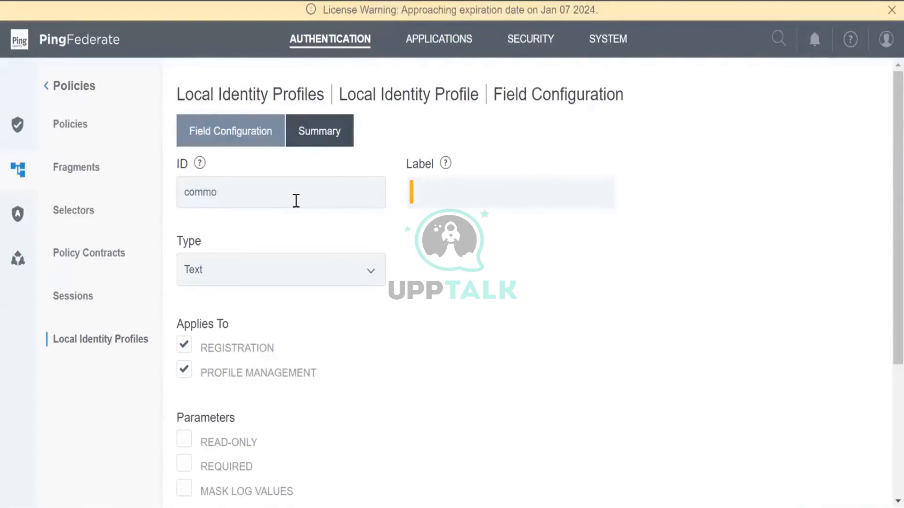
key("BackSpace")
key("BackSpace")
key("BackSpace")
key("BackSpace")
key("BackSpace")
type("De")
key("BackSpace")
type("isplay")
key("BackSpace")
key("BackSpace")
key("BackSpace")
key("BackSpace")
key("BackSpace")
key("BackSpace")
key("BackSpace")
type("dName")
key("Tab")
type("D")
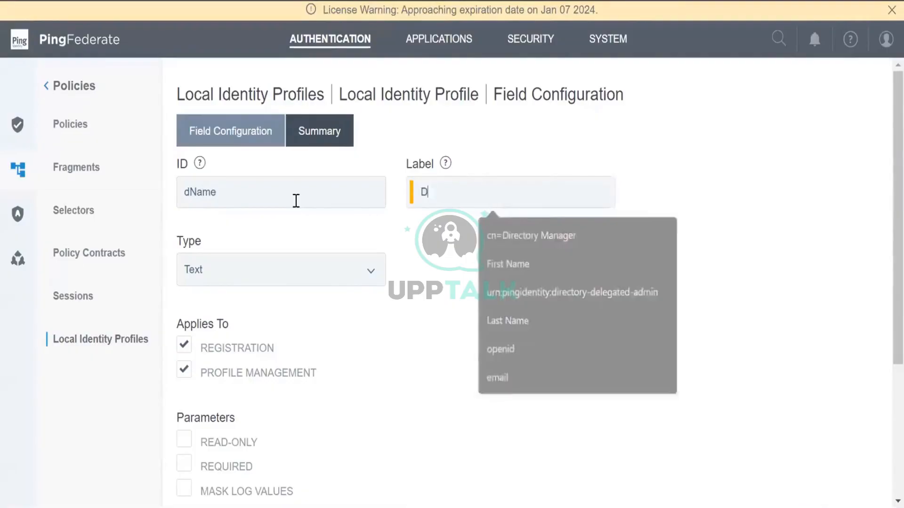
type("isplay Na")
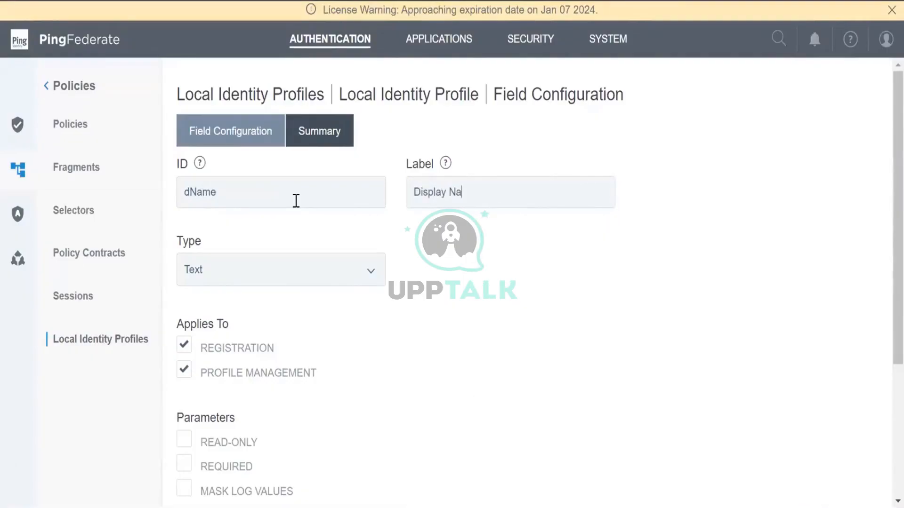
type("me")
Make the dName field required and save it
scroll(294, 199, "down", 4)
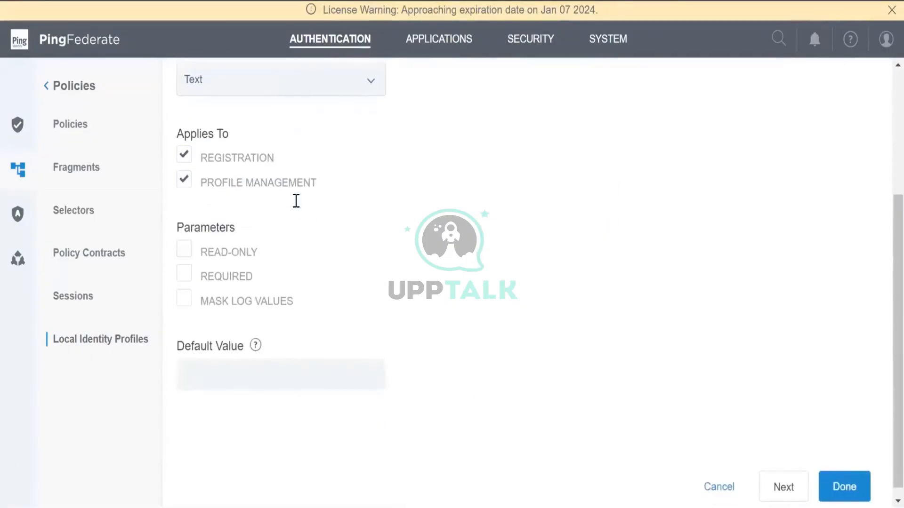
left_click(185, 272)
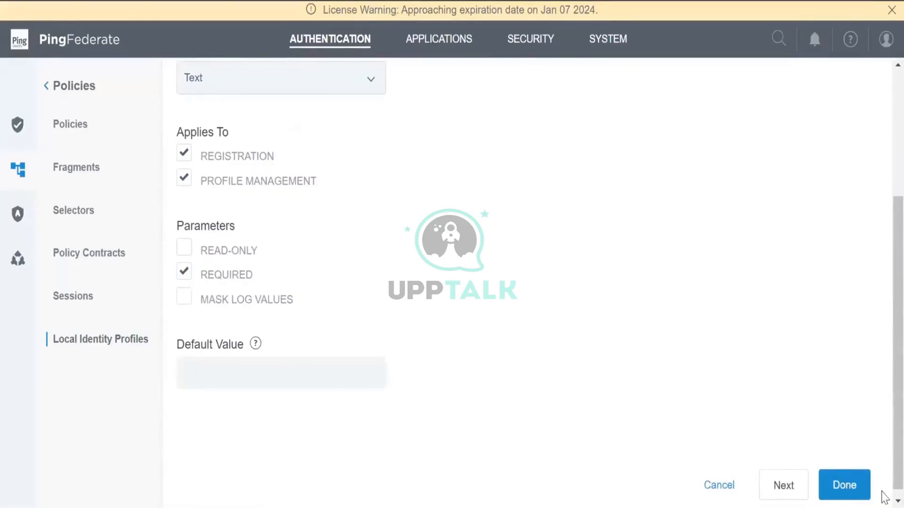
left_click(842, 485)
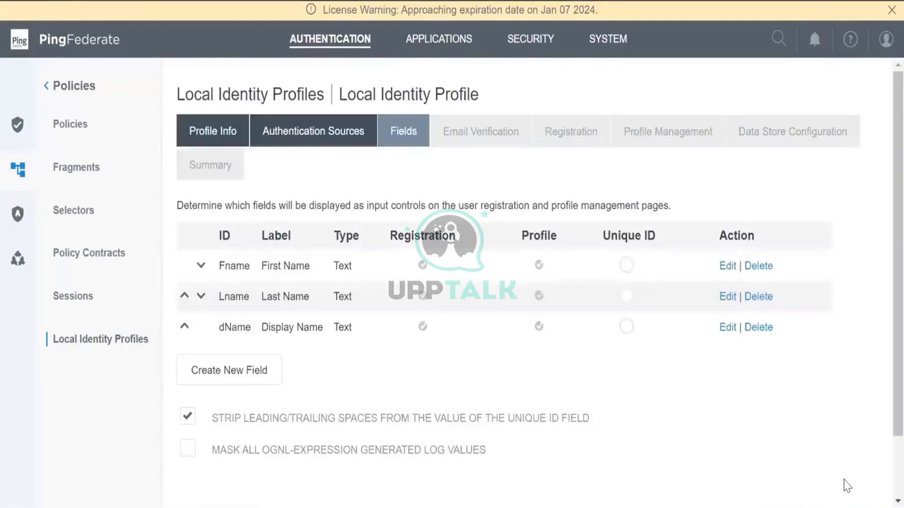
Create a new profile field with ID mail and label Email
left_click(212, 366)
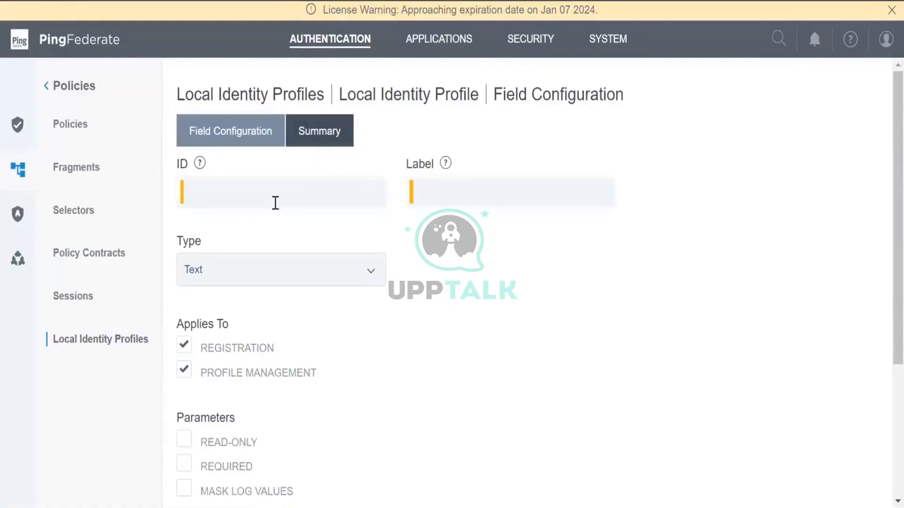
left_click(275, 201)
type("mail")
key("Tab")
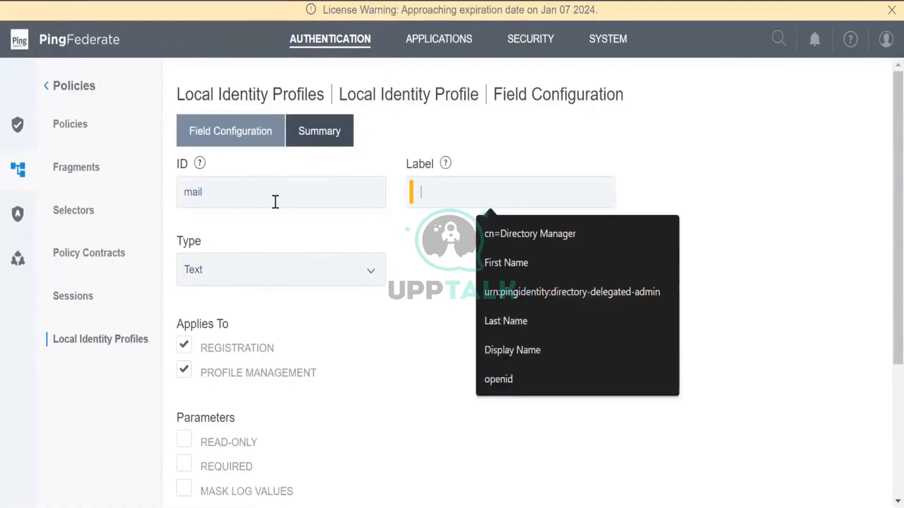
type("Email")
Set the mail field's type to Email, make it required, and save it
scroll(242, 250, "down", 4)
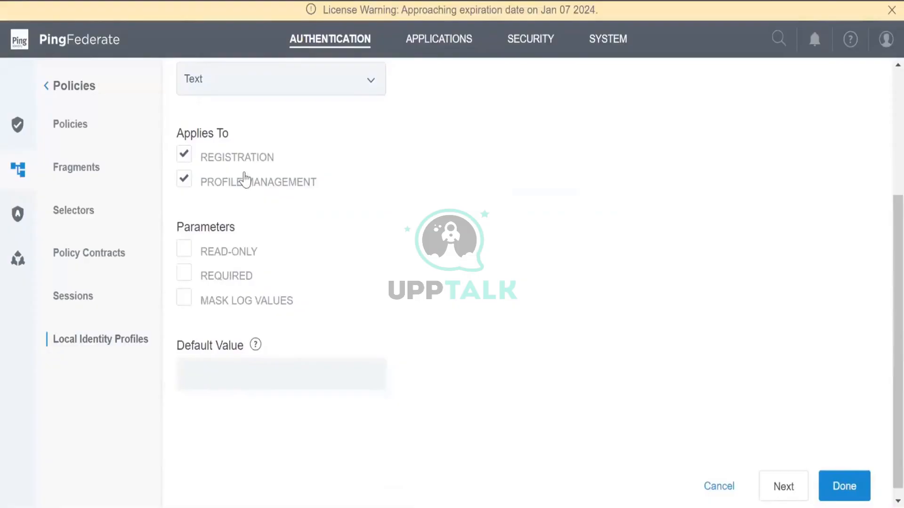
scroll(238, 263, "up", 1)
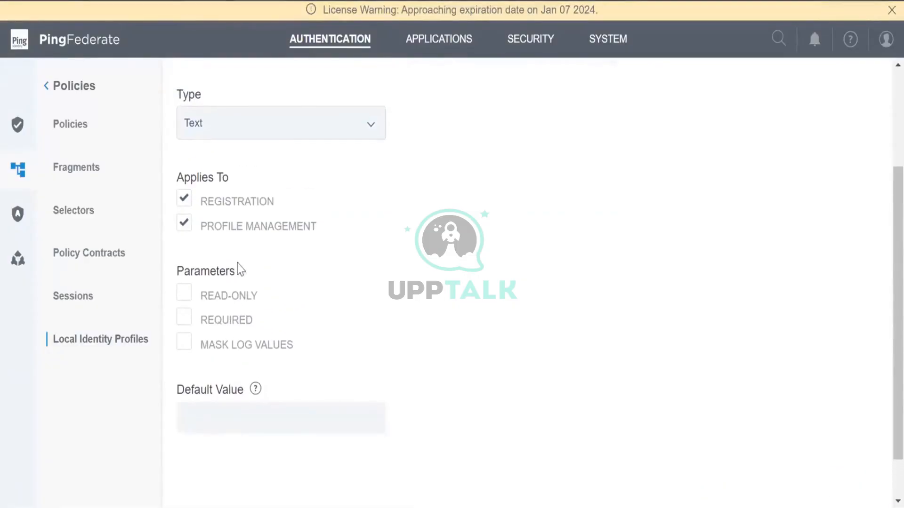
left_click(283, 134)
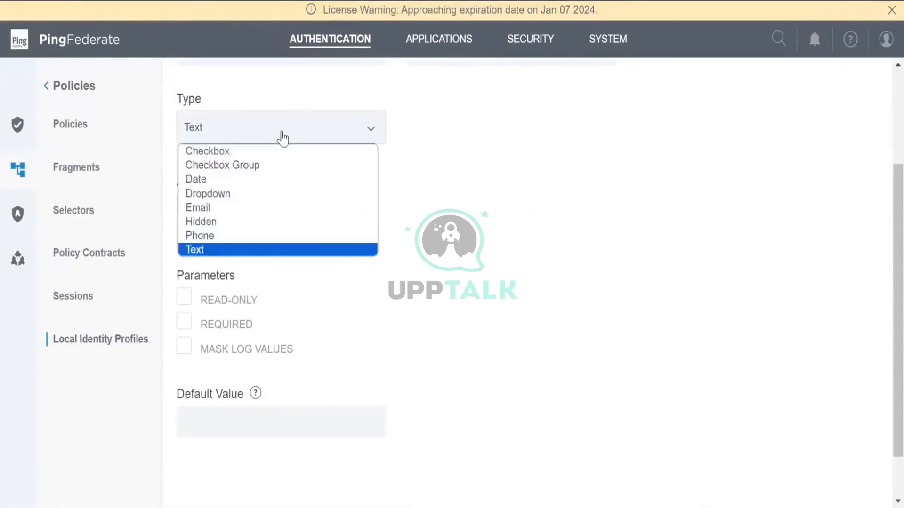
left_click(253, 211)
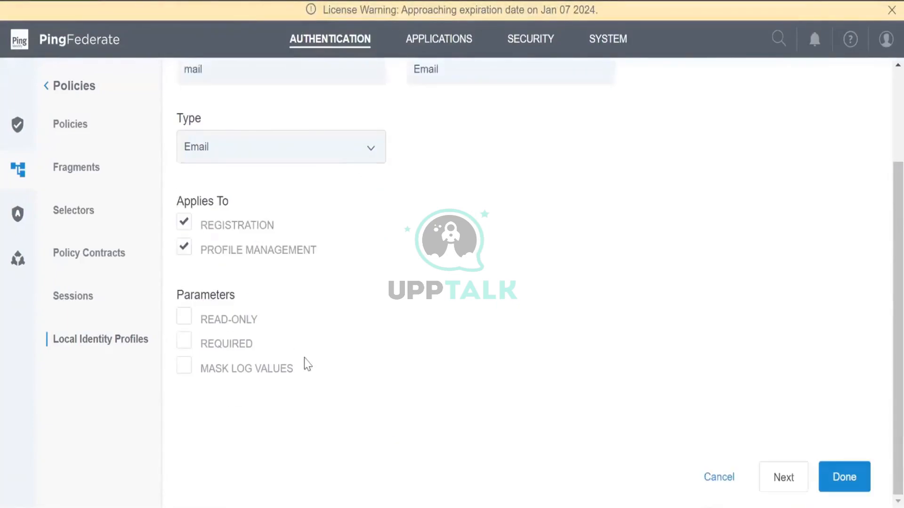
left_click(240, 348)
left_click(847, 474)
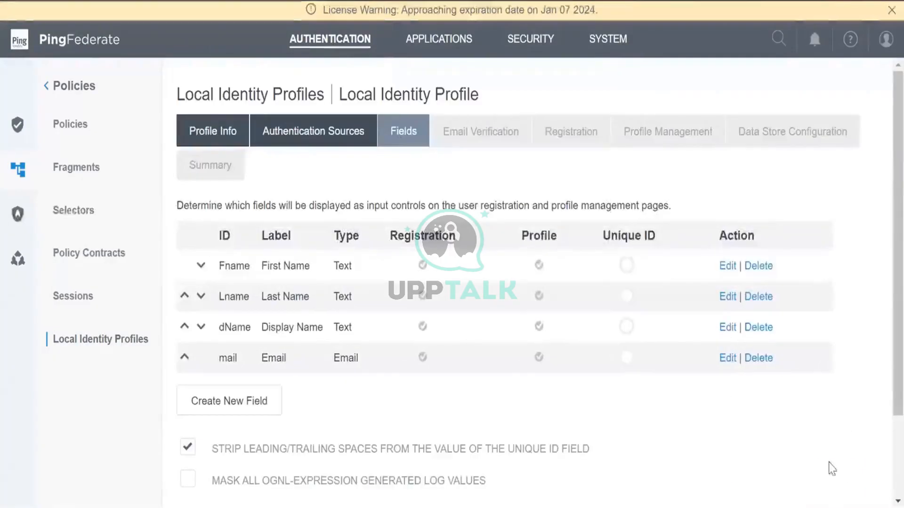
Start another new profile field and focus its ID box
scroll(545, 452, "down", 2)
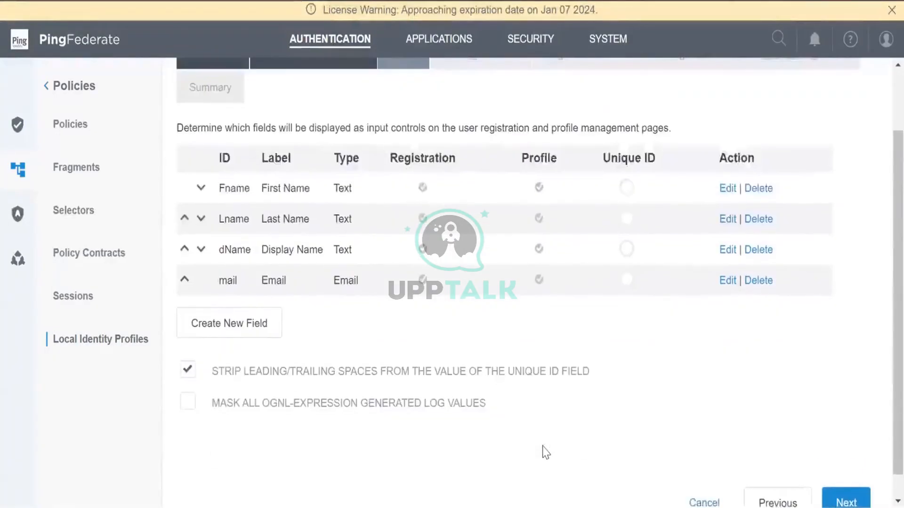
left_click(214, 335)
left_click(248, 194)
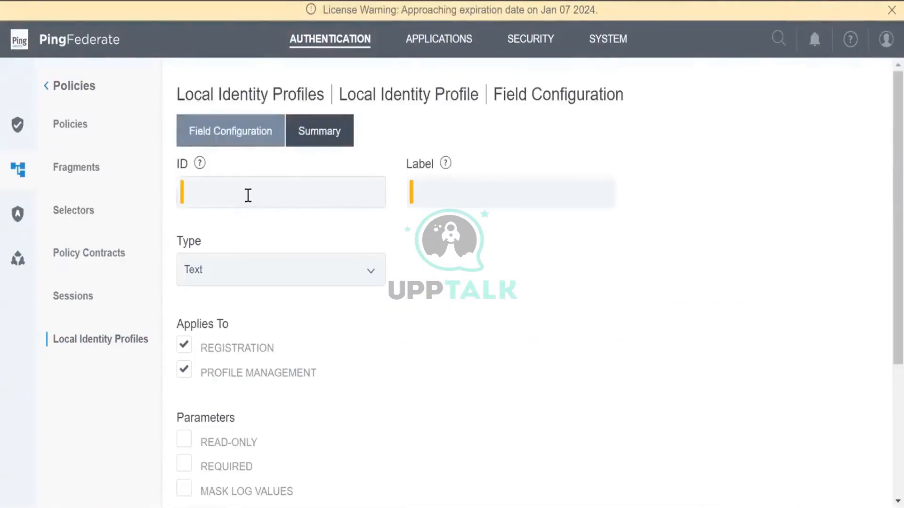
Enter ID uid and label UID, mark it required, and save the field
type("uid")
key("Tab")
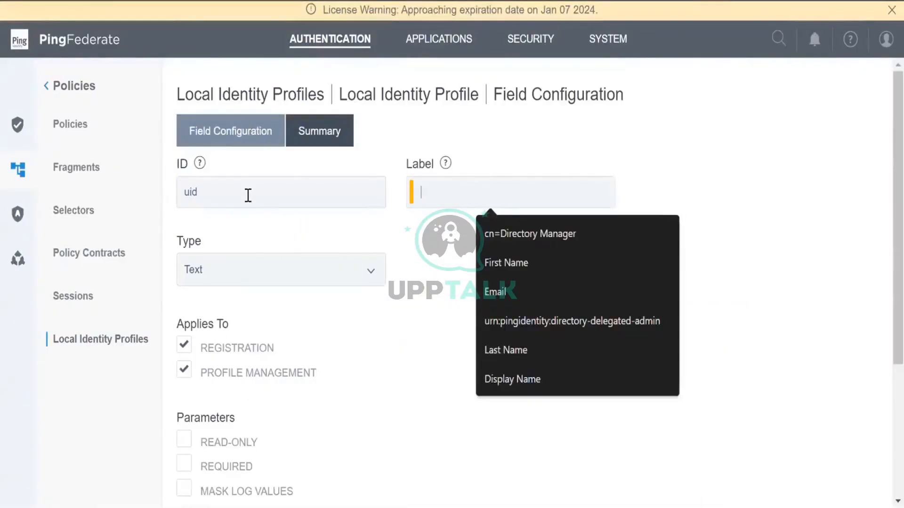
type("U")
key("BackSpace")
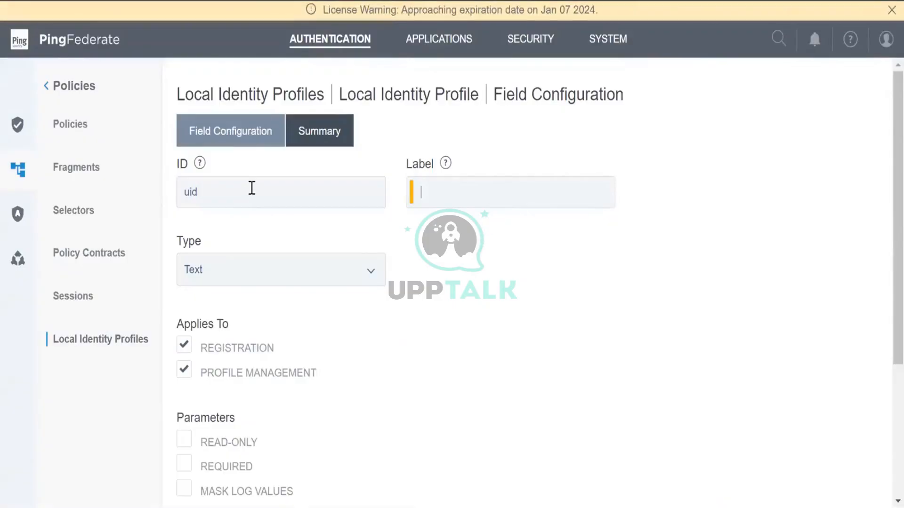
type("UID")
scroll(251, 190, "down", 3)
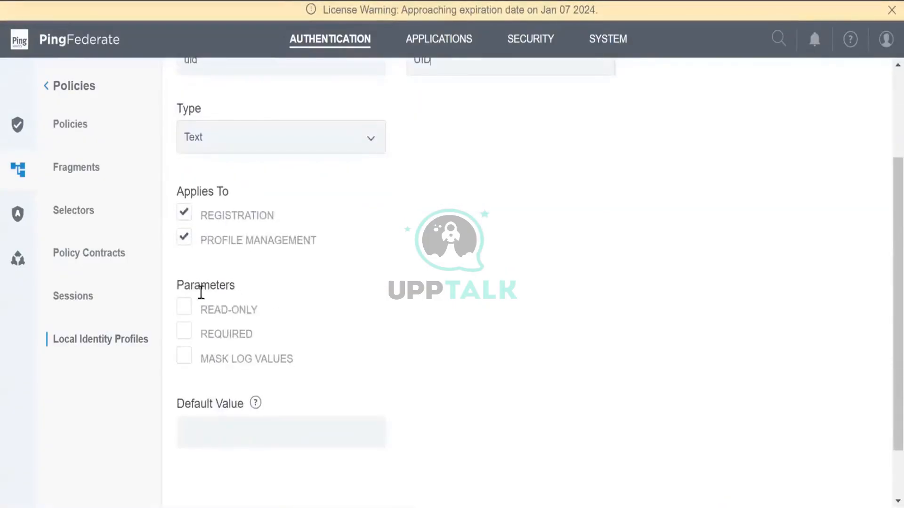
left_click(192, 336)
scroll(424, 401, "down", 2)
left_click(836, 477)
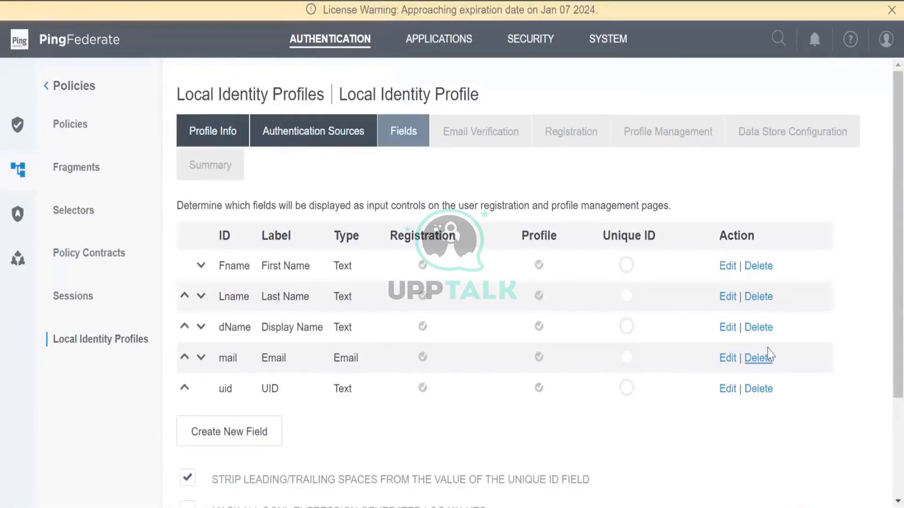
Make uid the profile's unique ID and continue to Email Verification
left_click(627, 392)
scroll(629, 400, "down", 4)
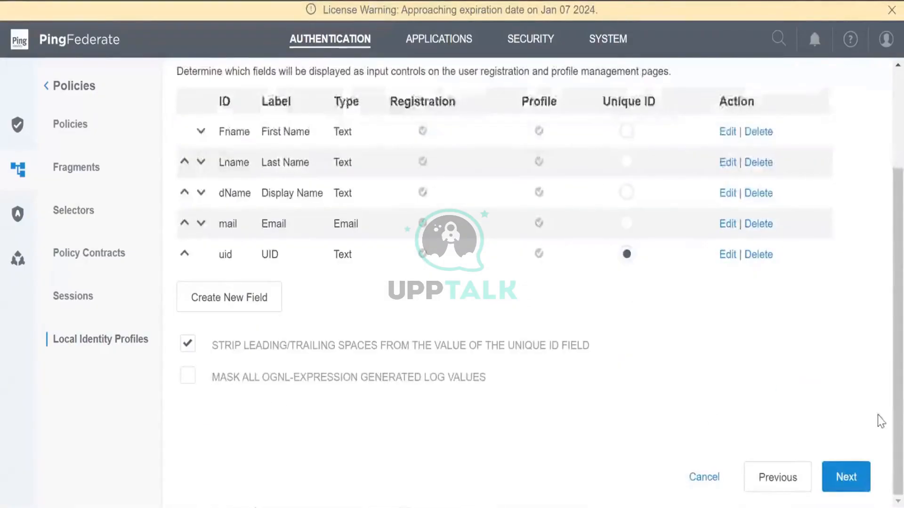
left_click(846, 477)
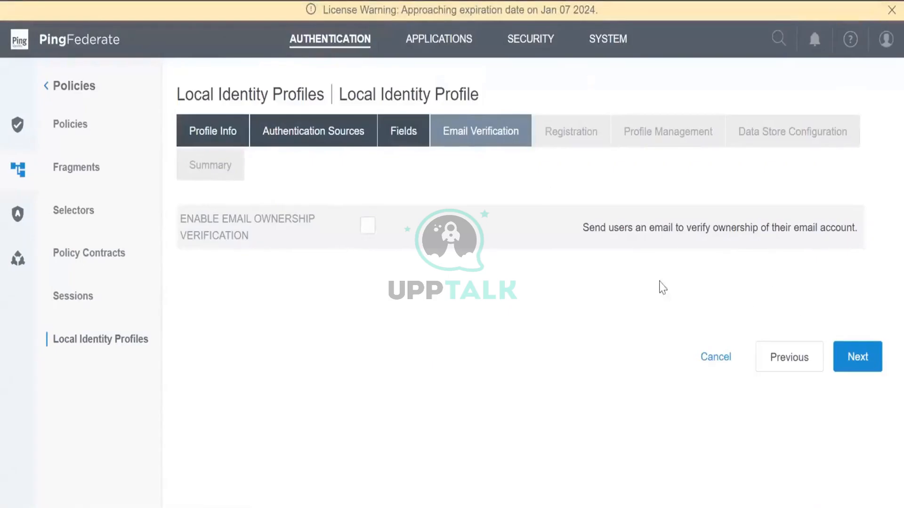
Skip Email Verification and set the registration Username Field to uid
left_click(849, 358)
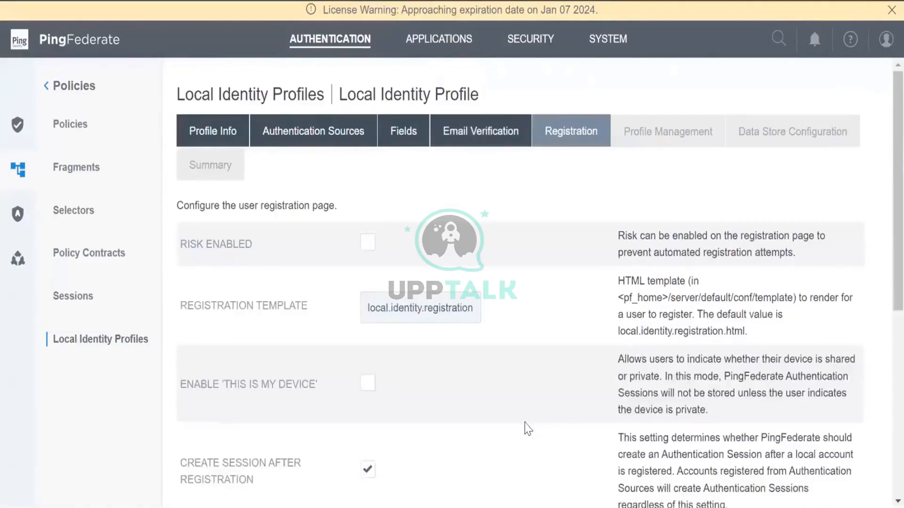
scroll(528, 428, "down", 3)
scroll(528, 429, "down", 3)
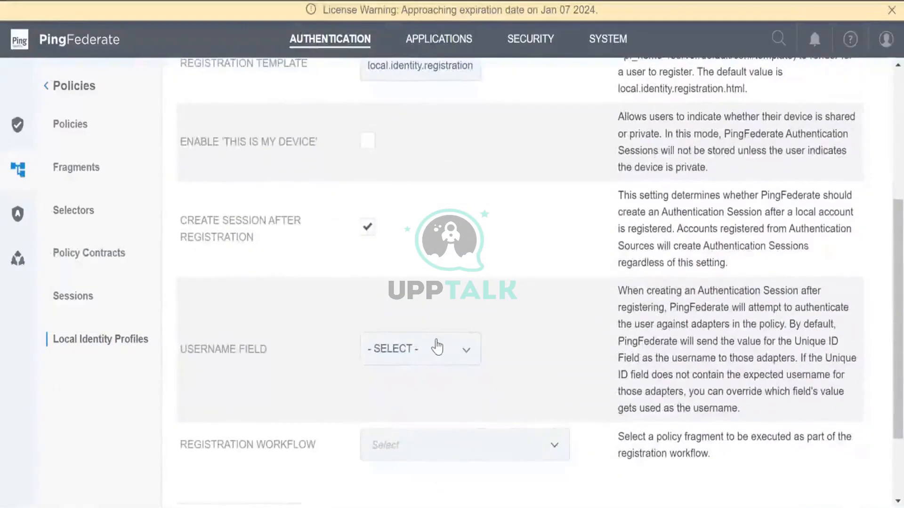
left_click(437, 347)
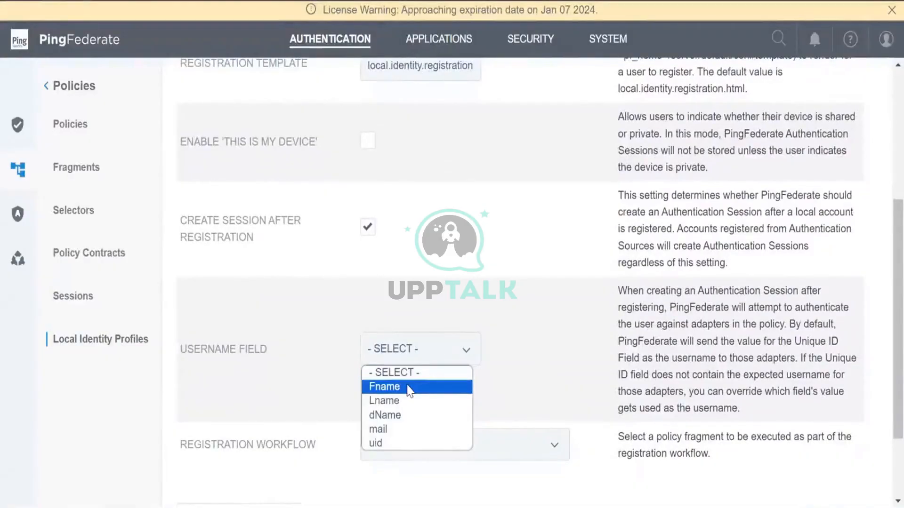
left_click(404, 443)
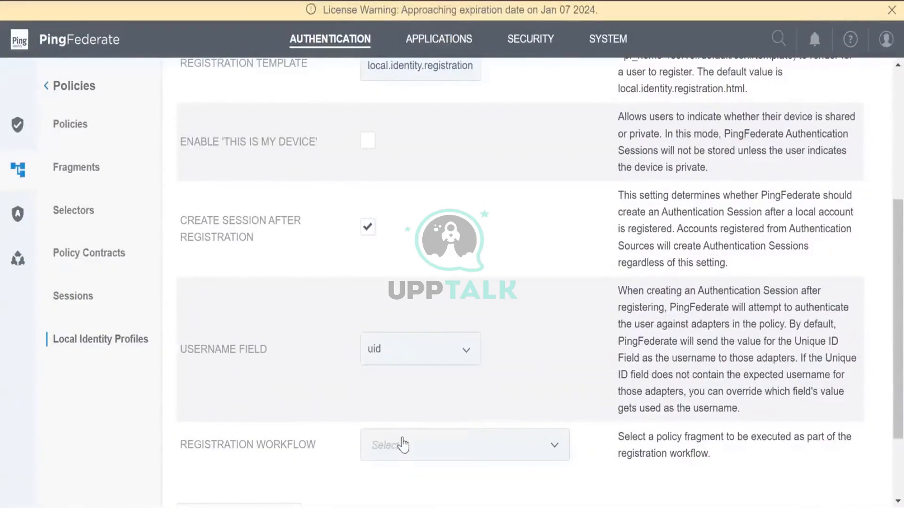
Leave Registration Workflow empty and continue to Profile Management
scroll(403, 444, "down", 2)
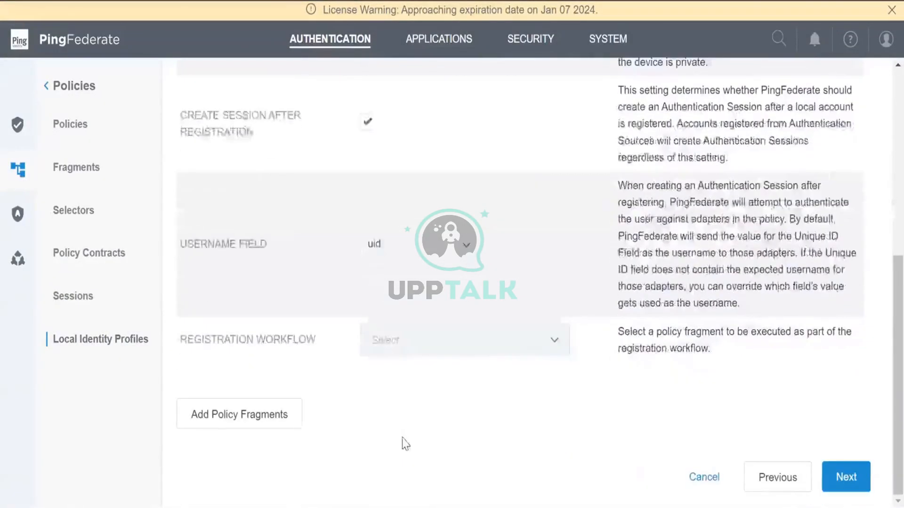
left_click(407, 345)
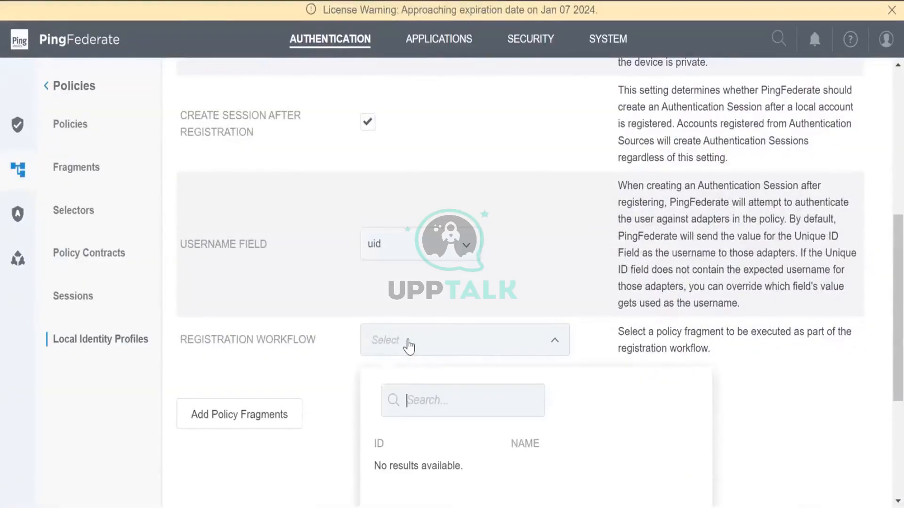
left_click(407, 346)
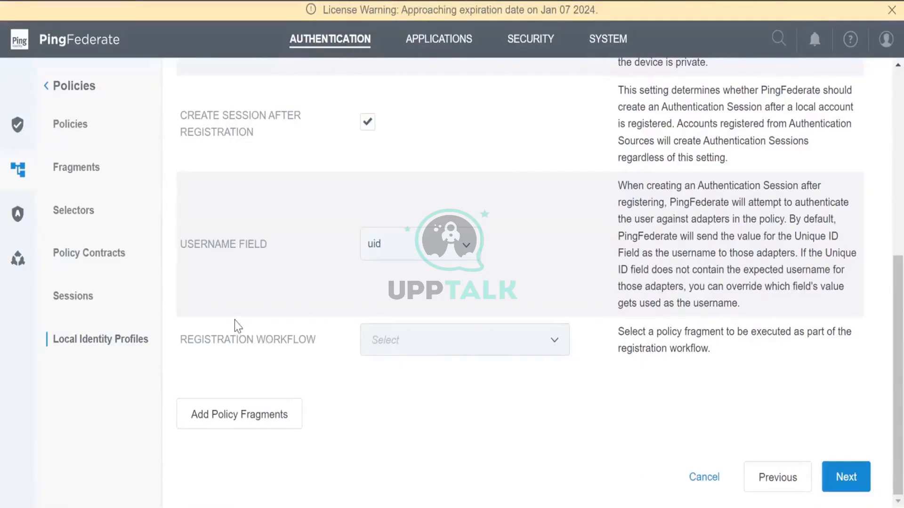
left_click(375, 352)
scroll(474, 318, "up", 3)
scroll(474, 318, "up", 3)
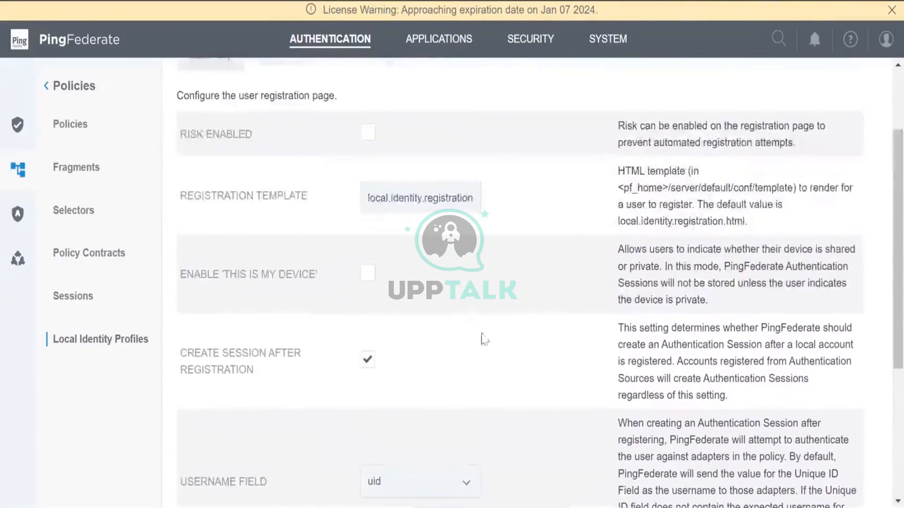
scroll(489, 353, "up", 2)
scroll(498, 369, "up", 2)
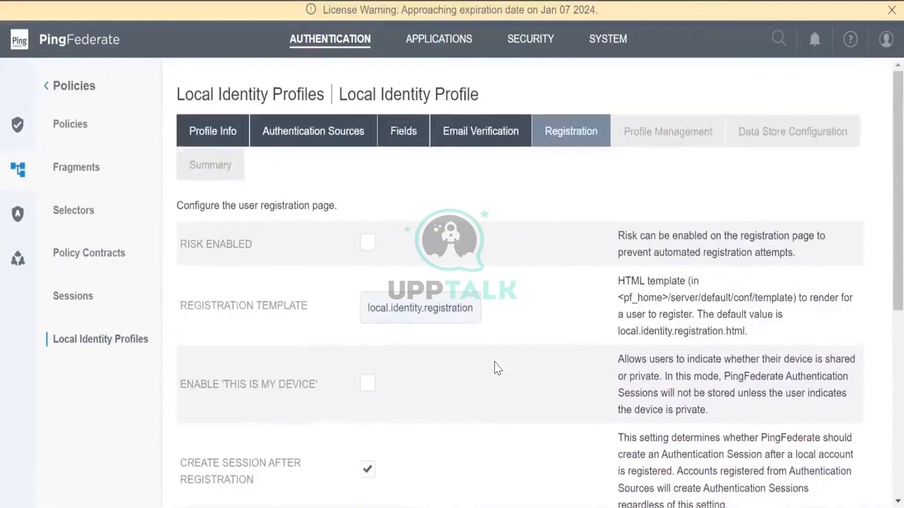
scroll(498, 369, "down", 6)
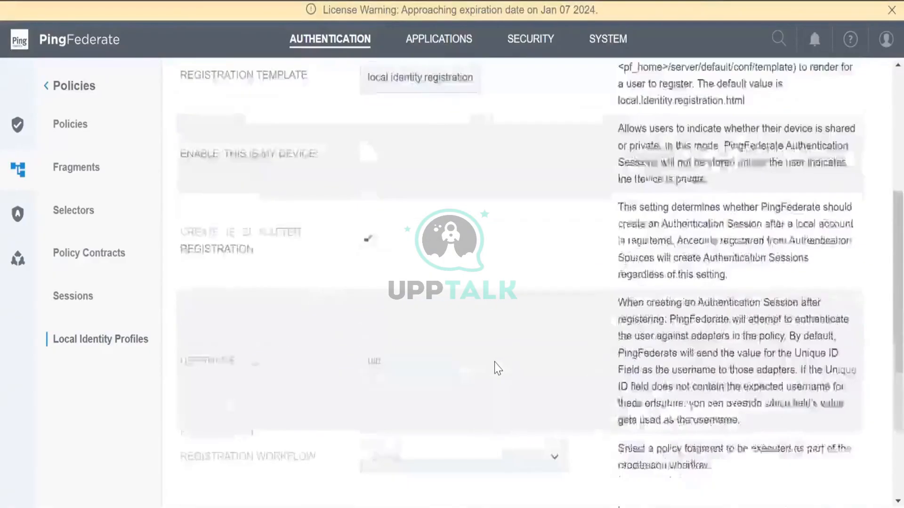
scroll(498, 369, "down", 3)
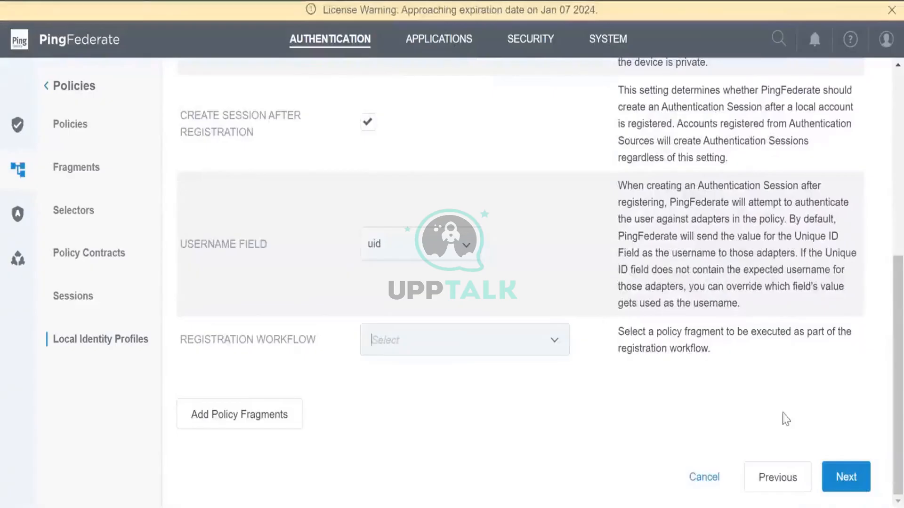
left_click(832, 480)
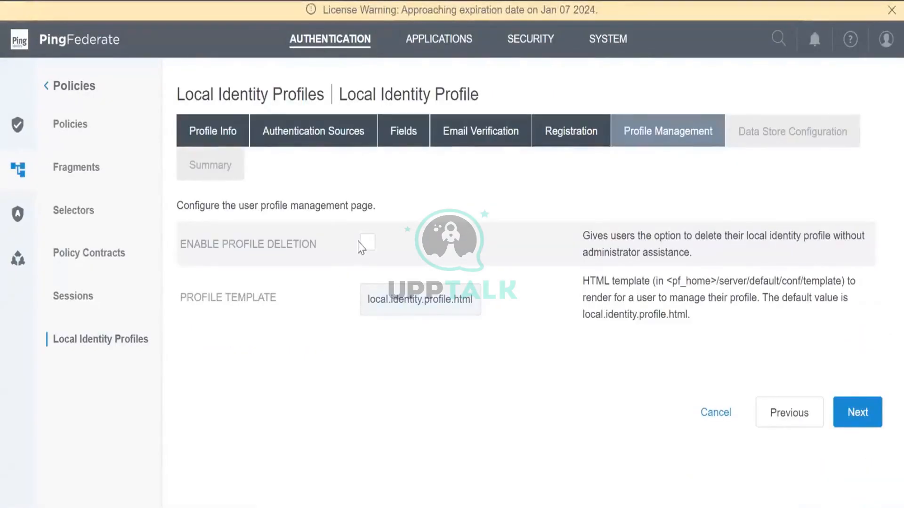
Choose PD as the profile's data store and continue to LDAP Configuration
left_click(852, 424)
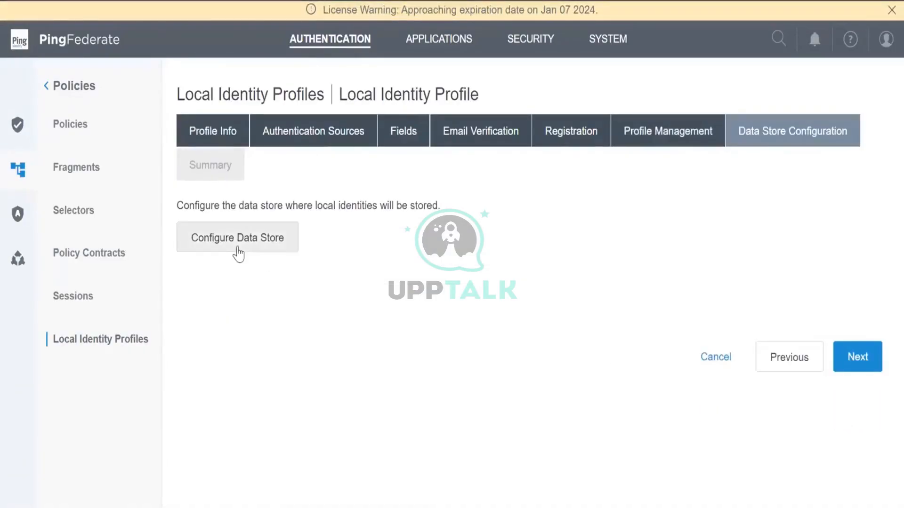
left_click(238, 238)
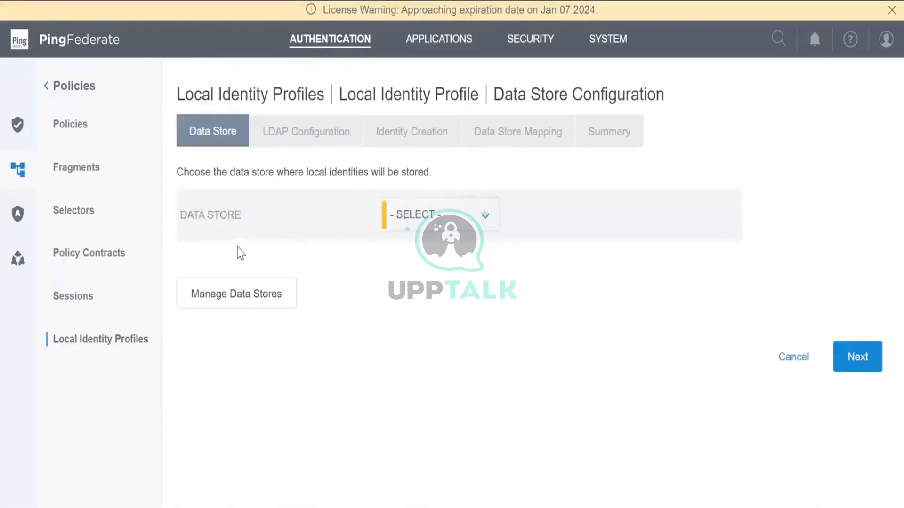
left_click(419, 213)
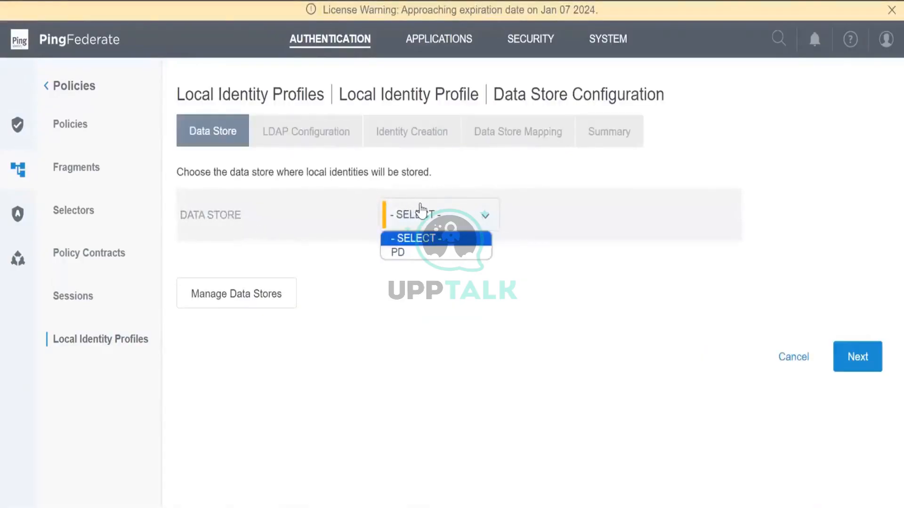
left_click(425, 256)
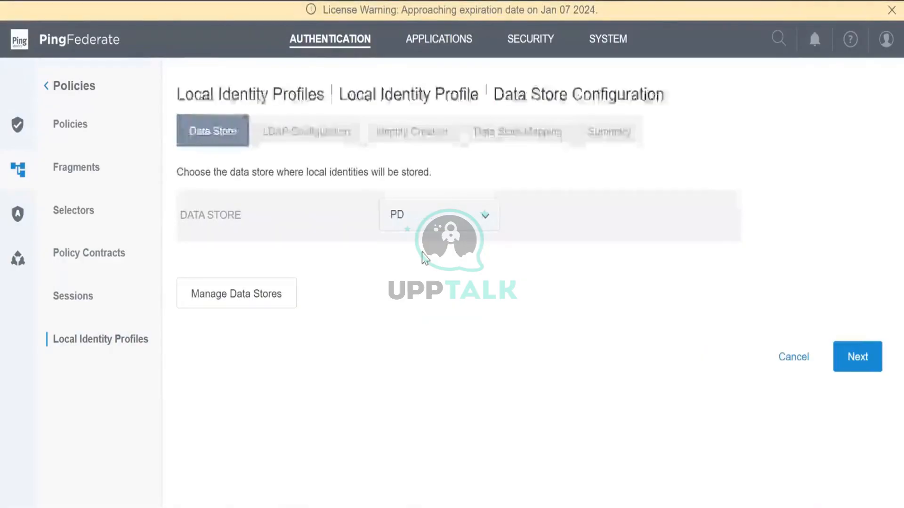
left_click(857, 357)
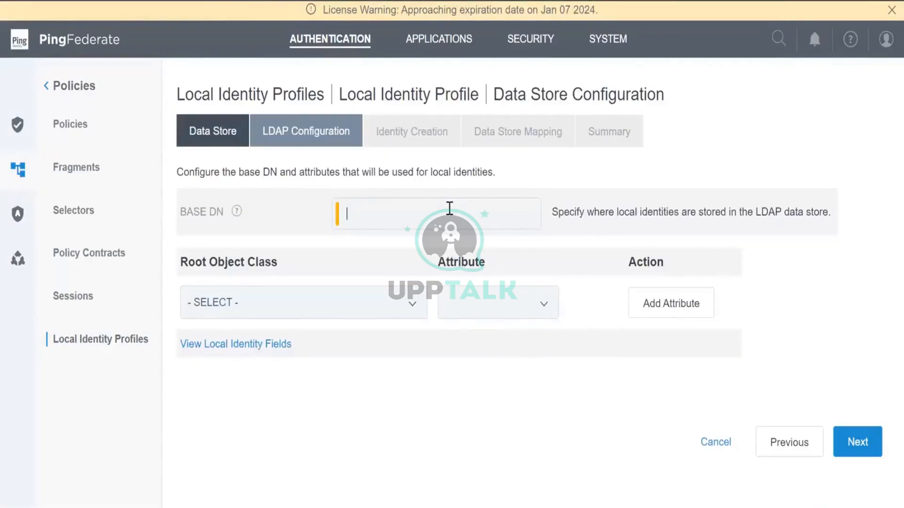
Enter ou=People,dc=example,dc=com as the Base DN
type("dd")
key("BackSpace")
key("BackSpace")
type("o")
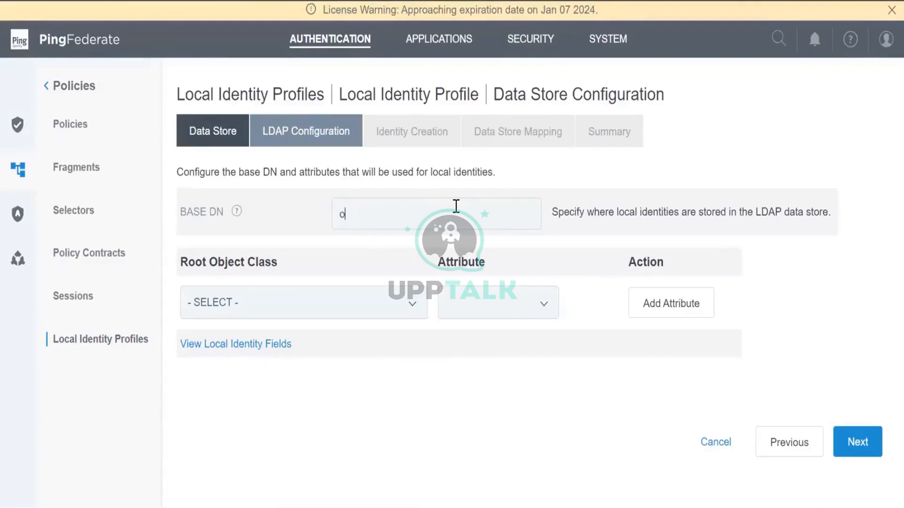
type("u=people")
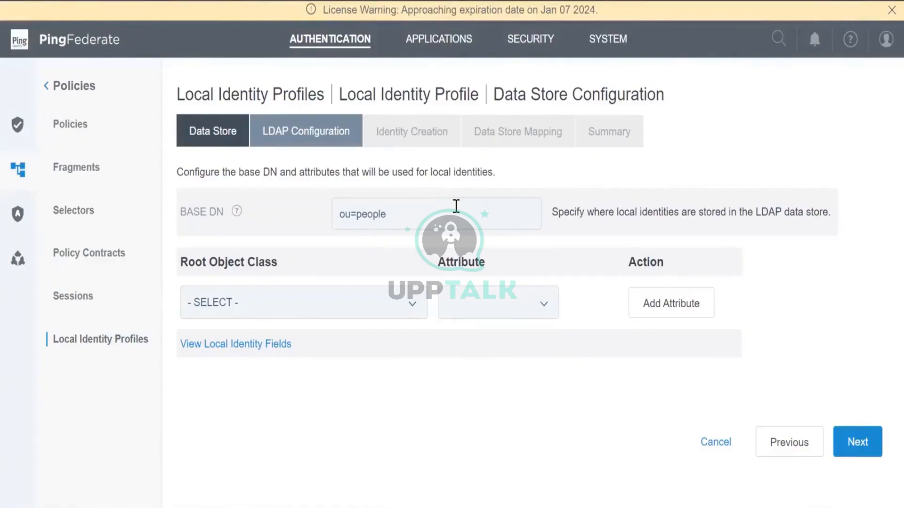
key("BackSpace")
key("BackSpace")
type("People,dc=xa")
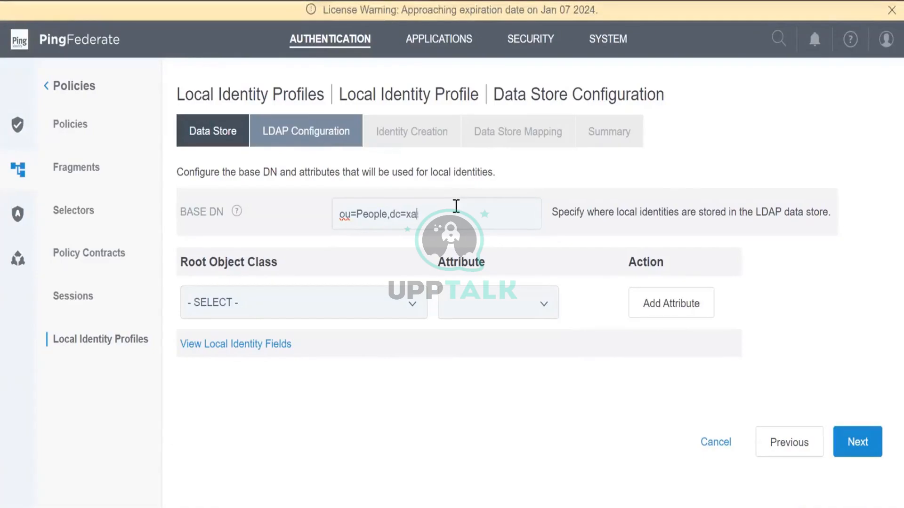
type("mple")
key("BackSpace")
key("BackSpace")
key("BackSpace")
key("BackSpace")
type("ample,")
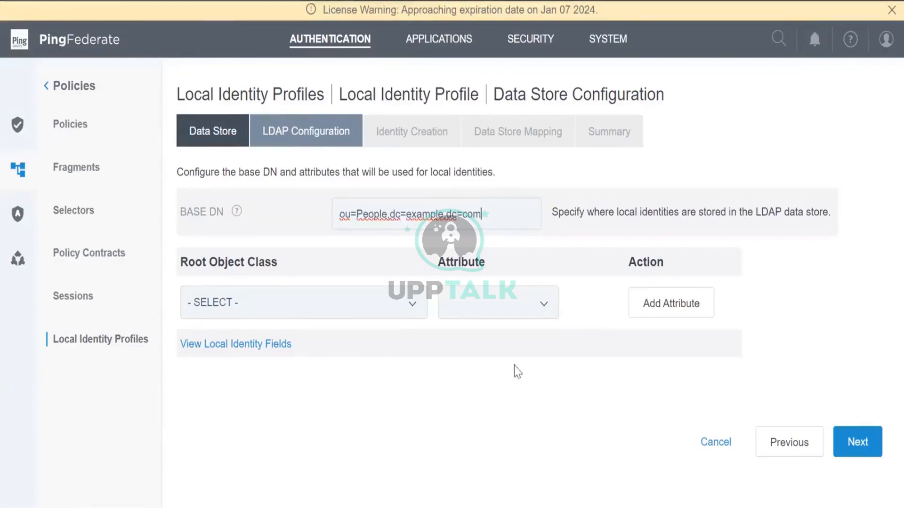
Set Root Object Class to <Show All Attributes> and add the sn attribute
left_click(334, 301)
left_click(257, 25)
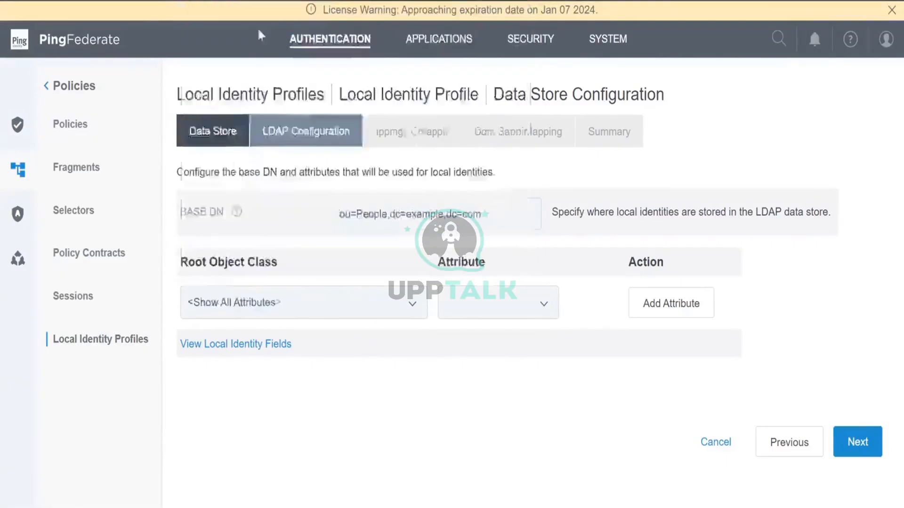
left_click(503, 319)
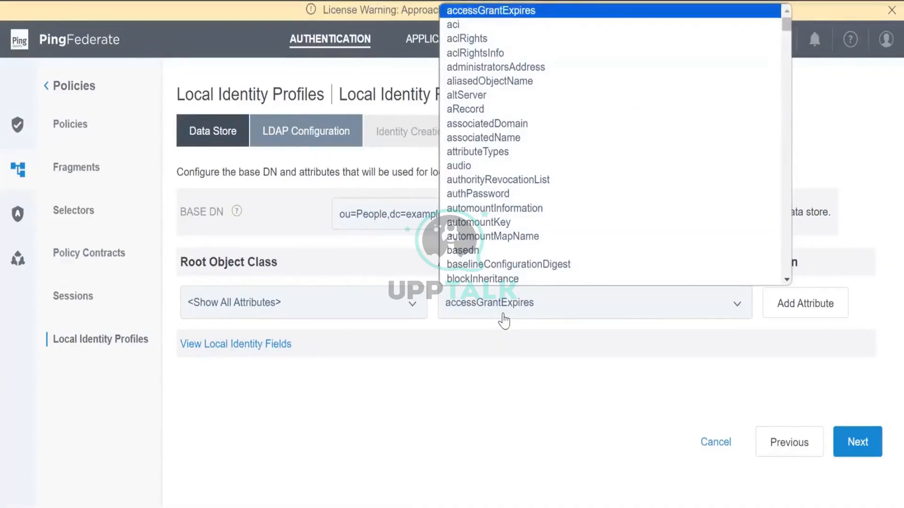
type("sn")
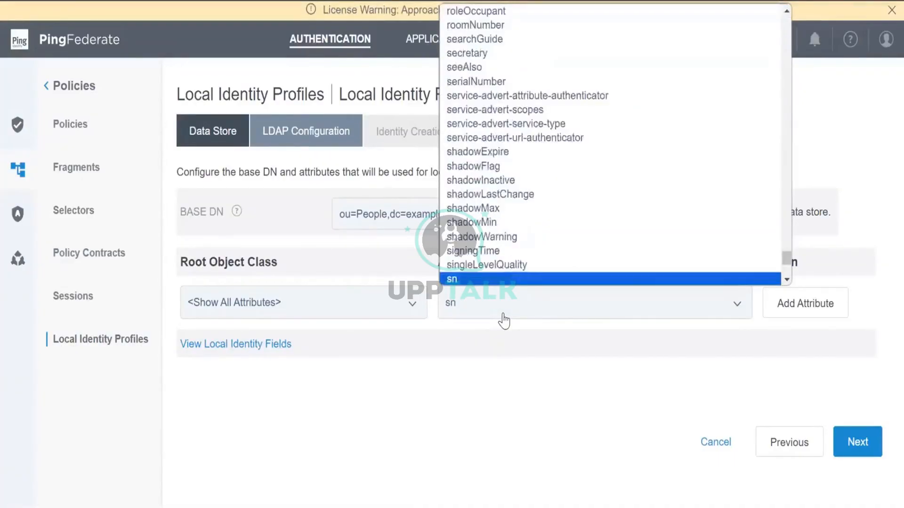
left_click(627, 279)
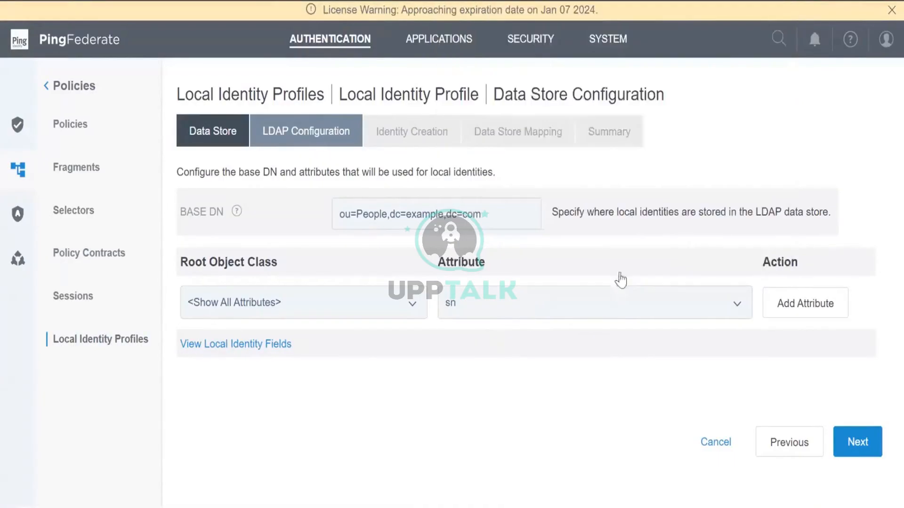
left_click(817, 311)
Add the mail and uid attributes
left_click(463, 331)
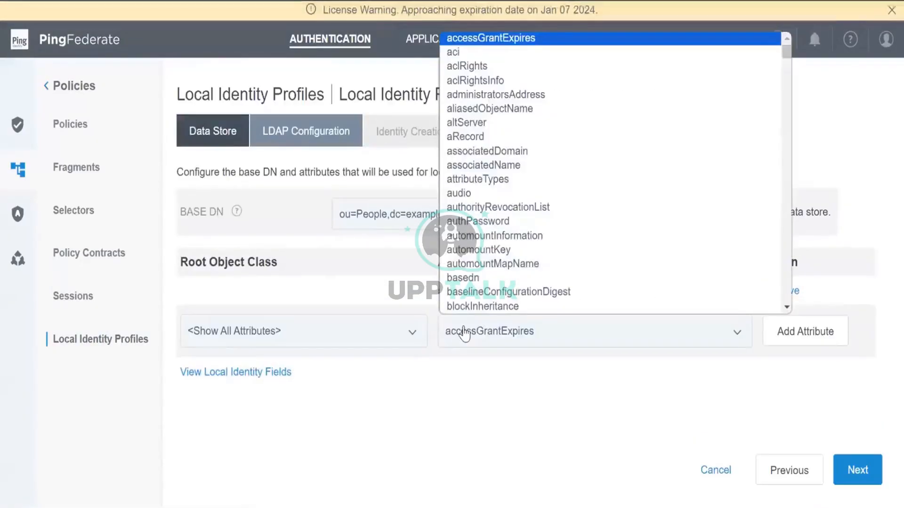
key("e")
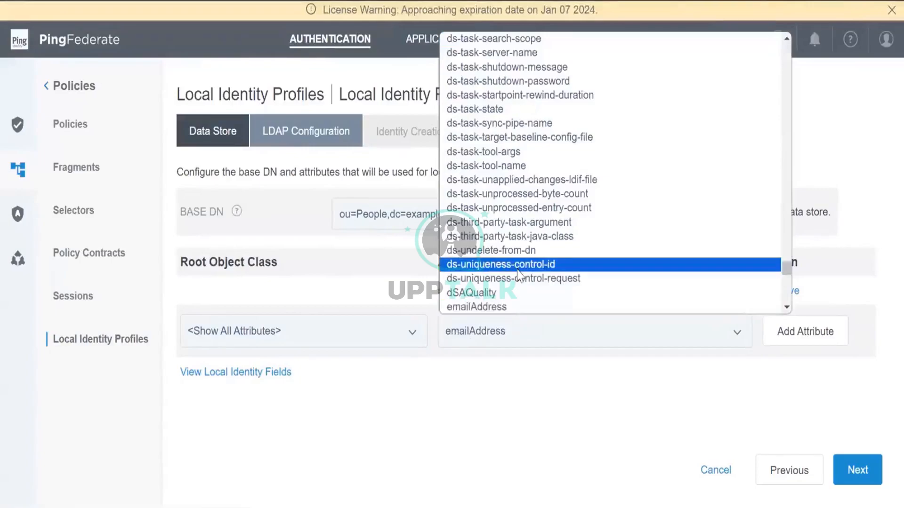
scroll(517, 270, "down", 8)
type("mail")
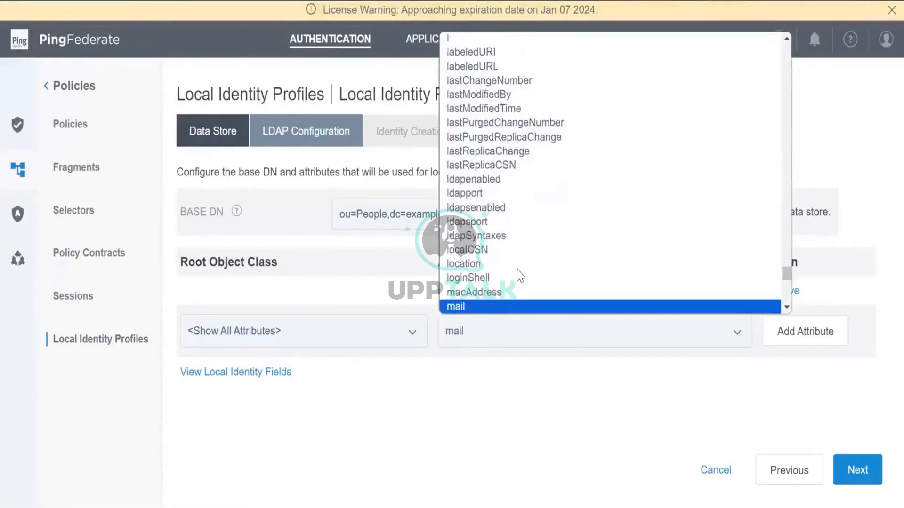
left_click(456, 307)
left_click(785, 341)
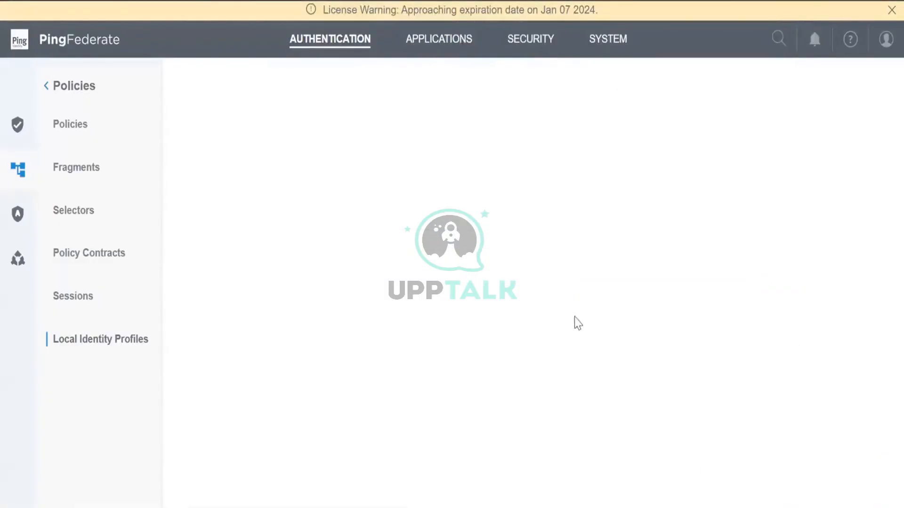
left_click(477, 360)
type("uid")
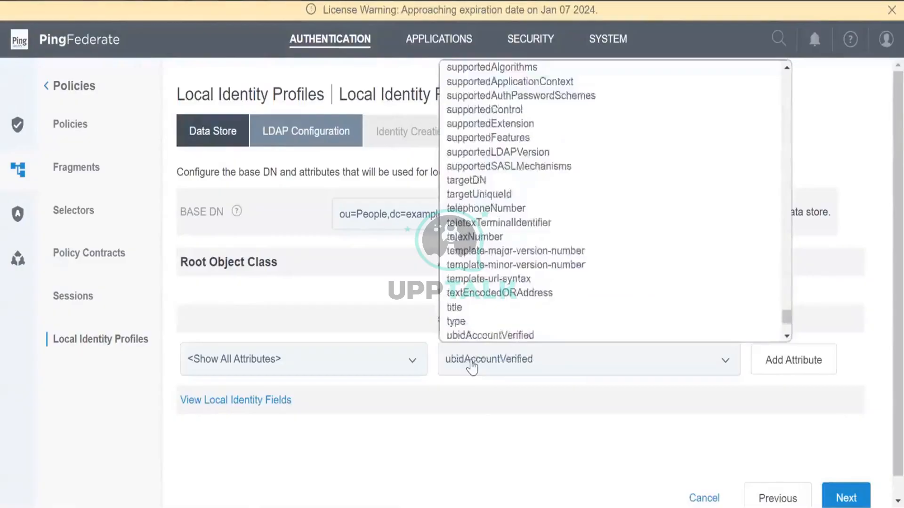
key("Return")
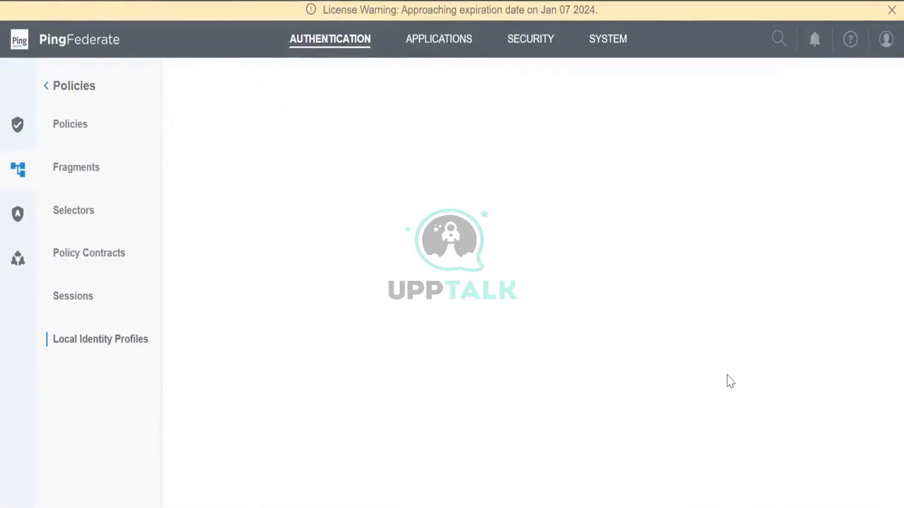
left_click(782, 370)
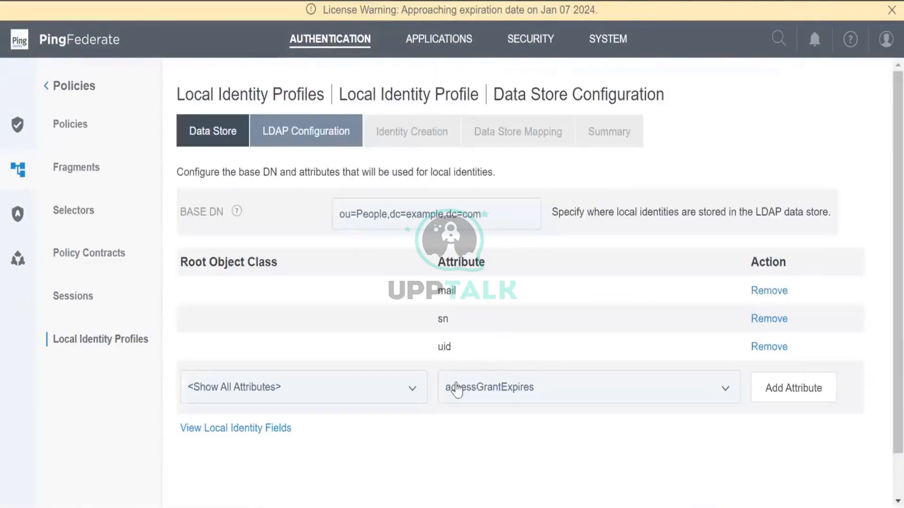
Add the givenName attribute
left_click(455, 391)
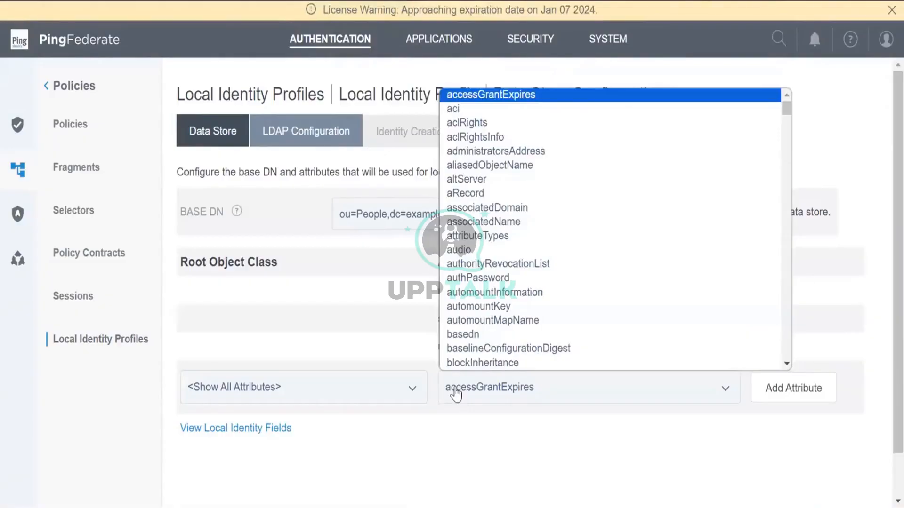
key("u")
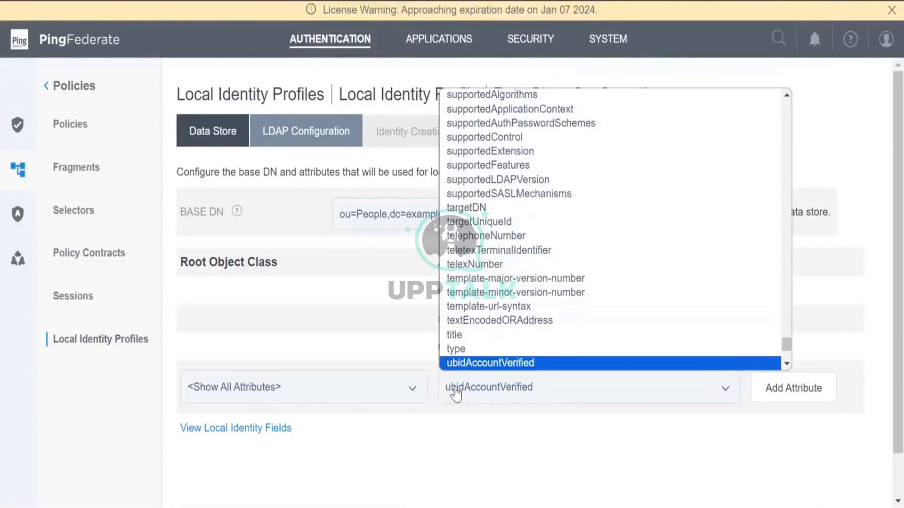
scroll(595, 319, "down", 10)
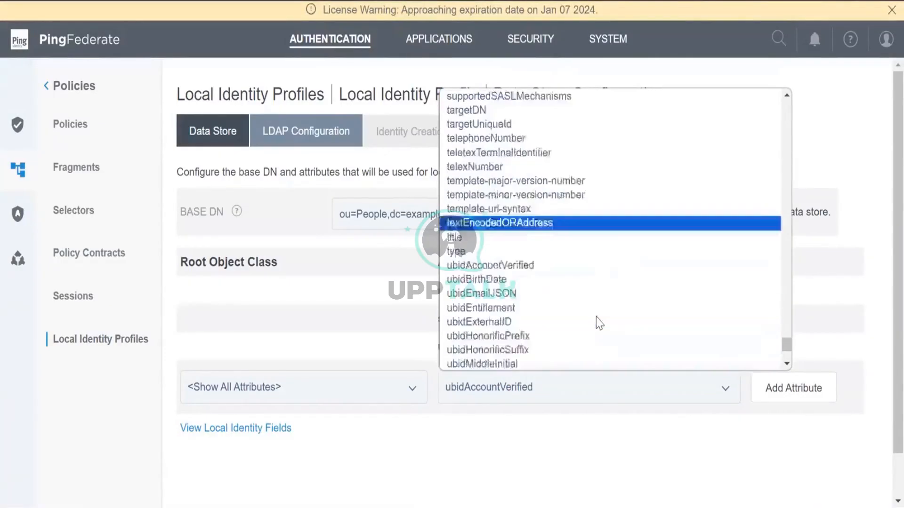
left_click(843, 156)
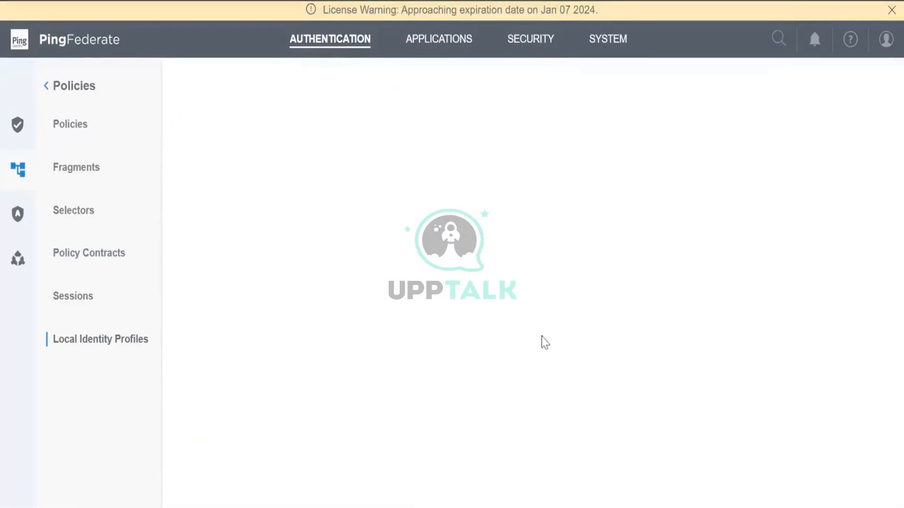
left_click(501, 389)
type("givenName")
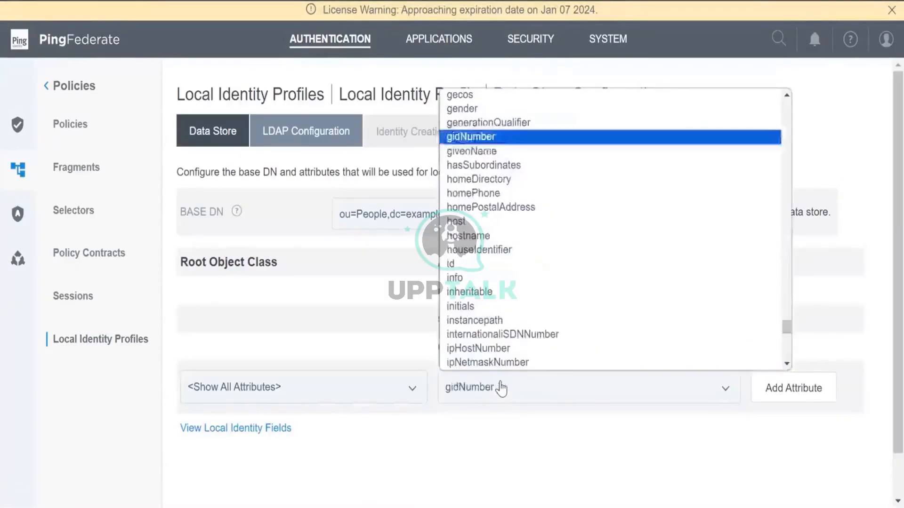
left_click(480, 151)
left_click(804, 396)
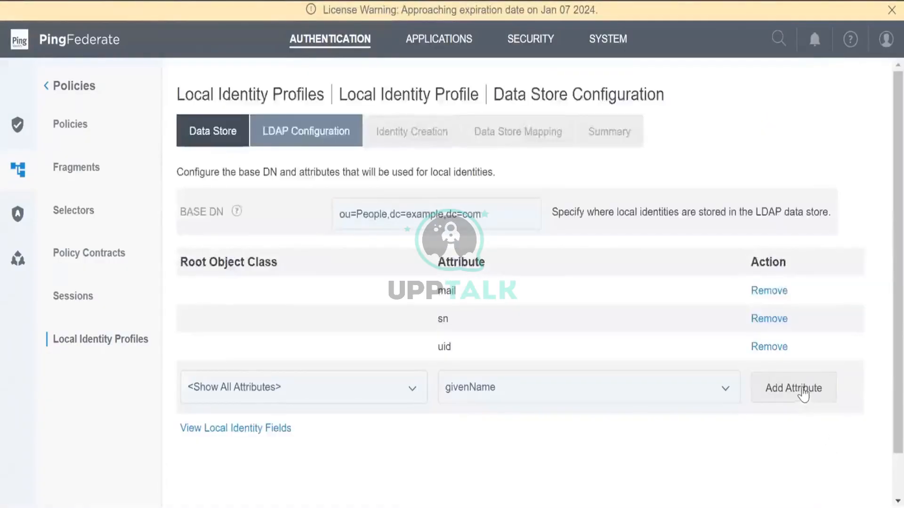
left_click(801, 392)
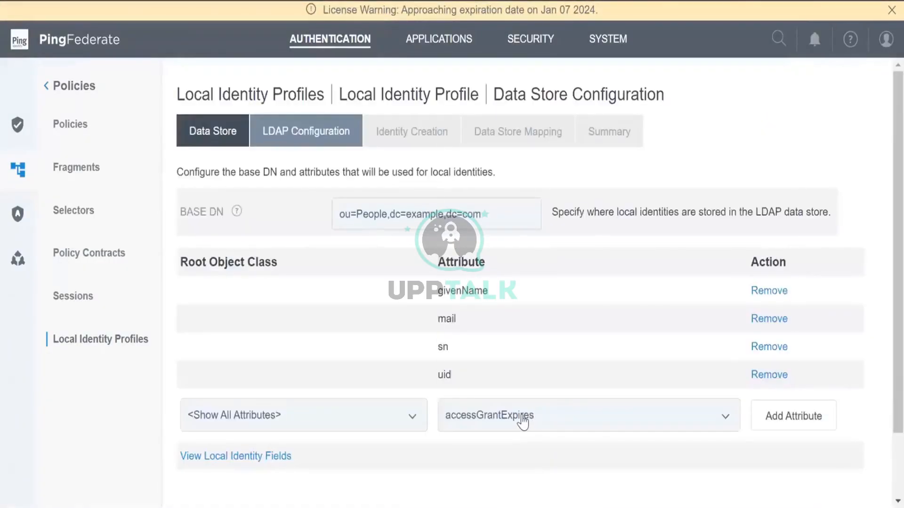
Add the cn attribute and continue to Identity Creation
left_click(523, 422)
type("cn")
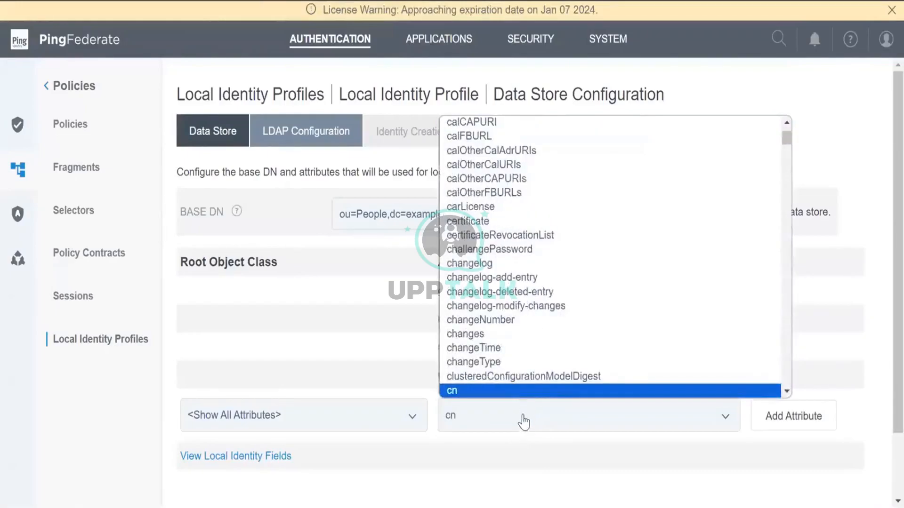
left_click(530, 393)
left_click(782, 419)
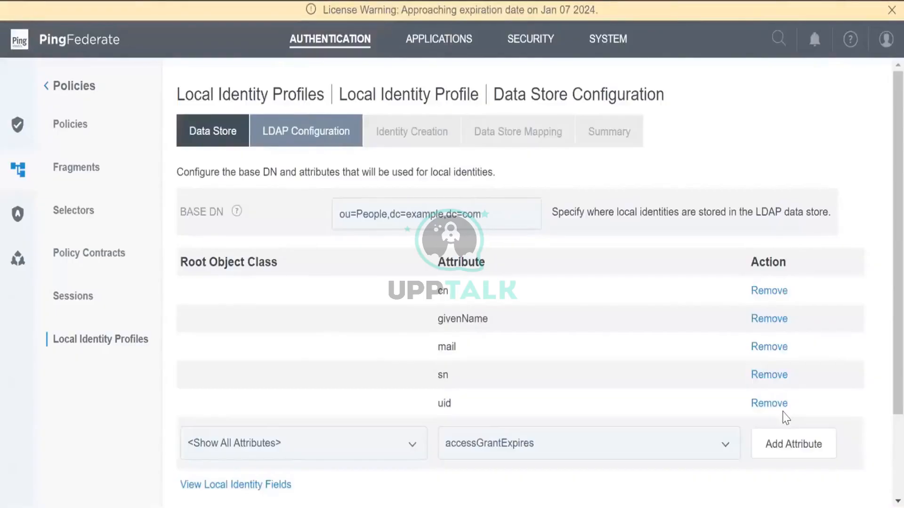
scroll(784, 416, "down", 3)
left_click(852, 484)
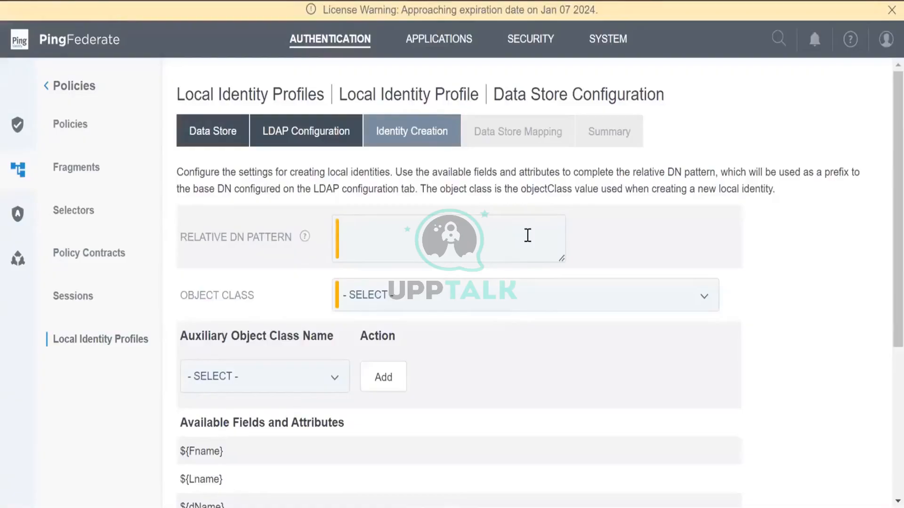
Set the Relative DN Pattern to uid=${uid}
type("uid=${")
scroll(530, 243, "down", 3)
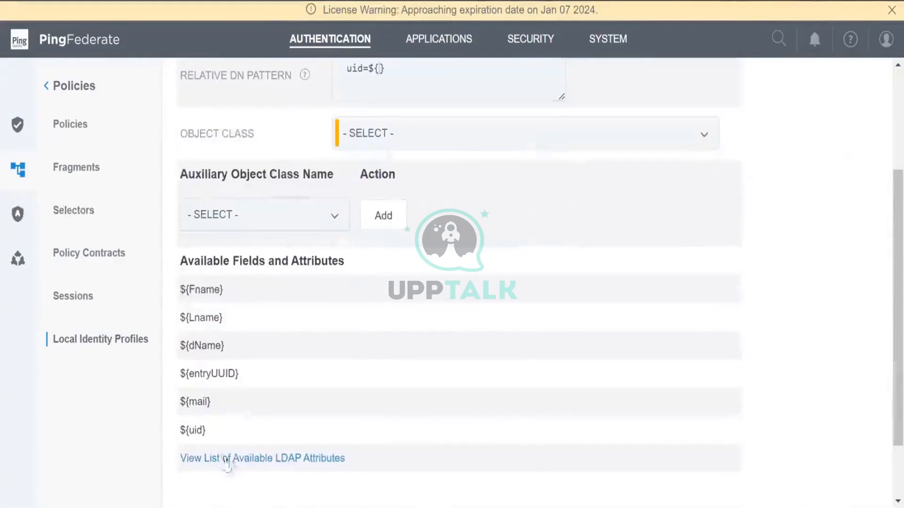
left_click_drag(206, 430, 185, 429)
key("ctrl+c")
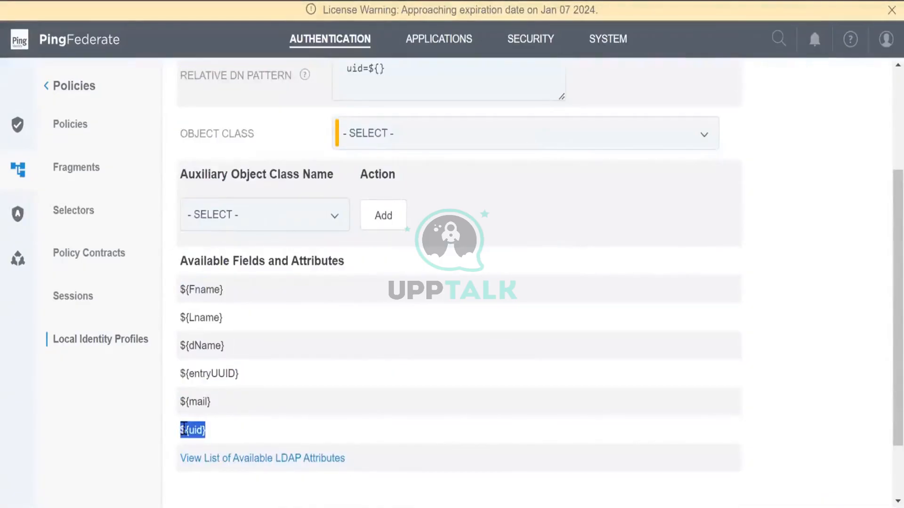
scroll(282, 400, "up", 3)
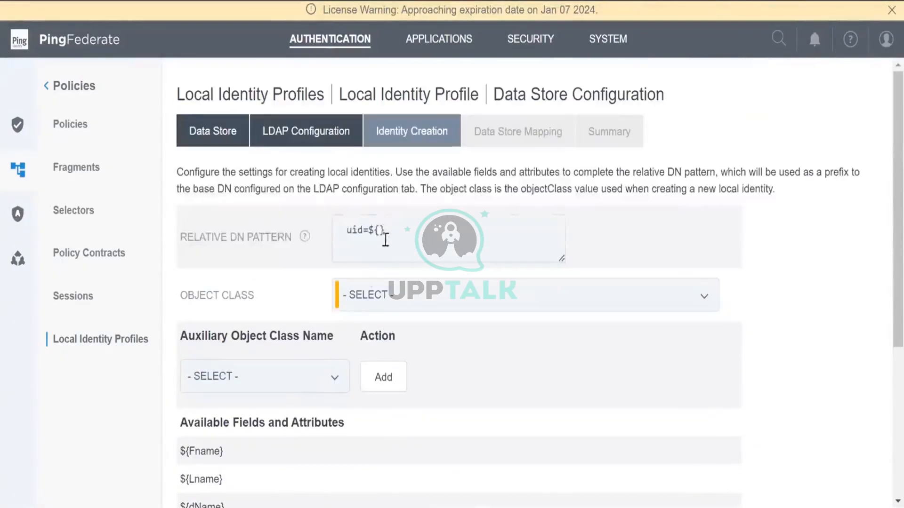
left_click(384, 230)
left_click_drag(384, 229, 372, 230)
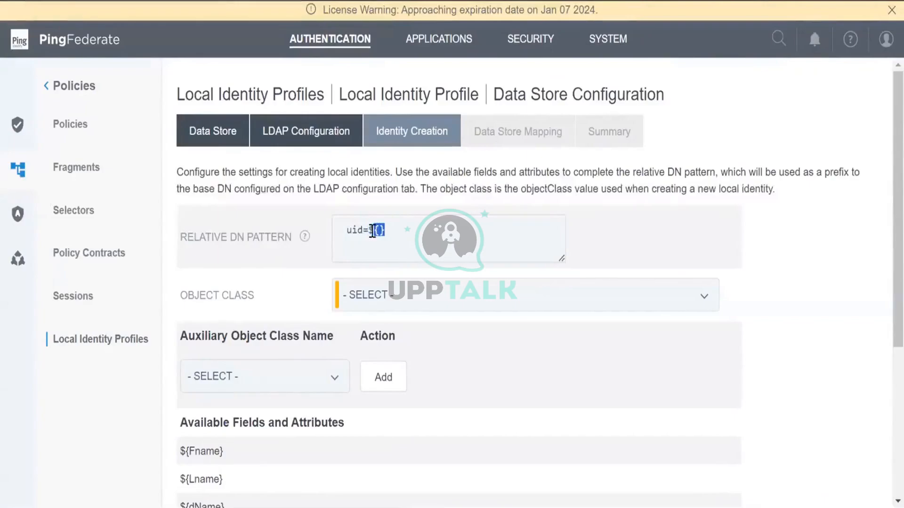
key("ctrl+v")
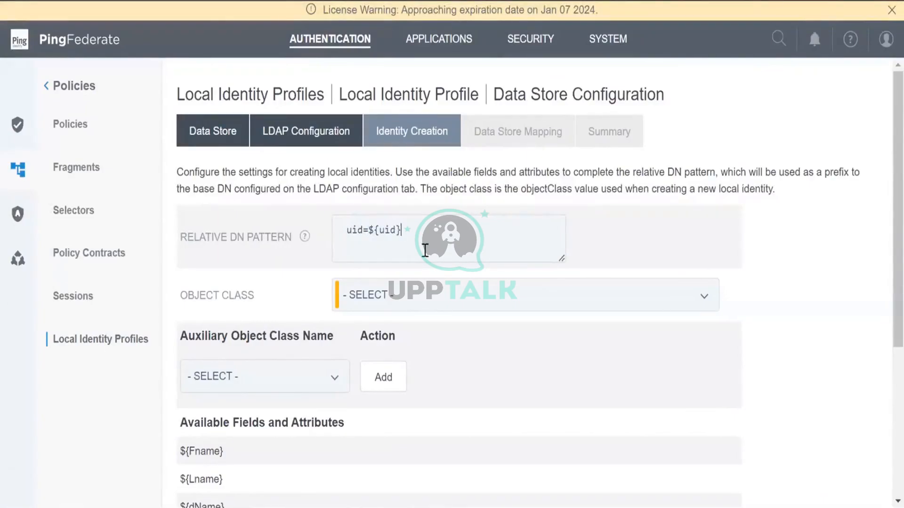
Choose inetOrgPerson as the object class and continue to Data Store Mapping
scroll(425, 250, "down", 5)
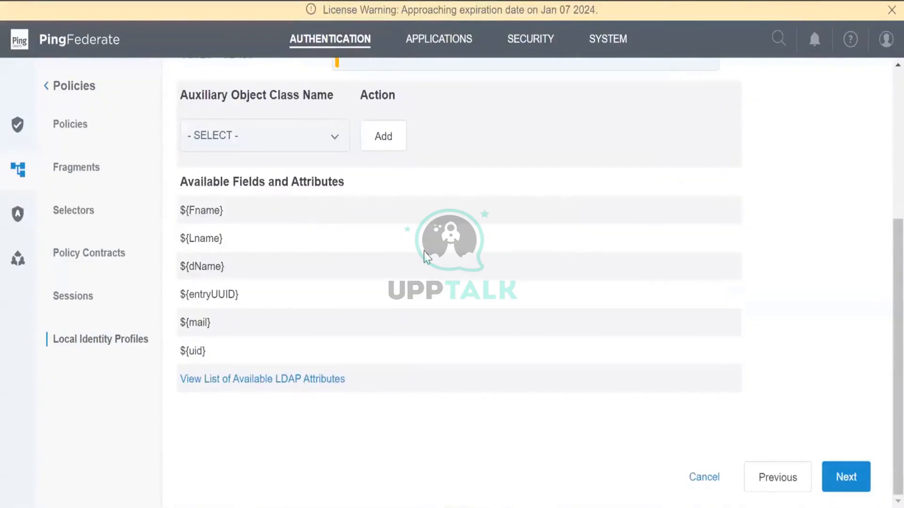
scroll(425, 258, "up", 5)
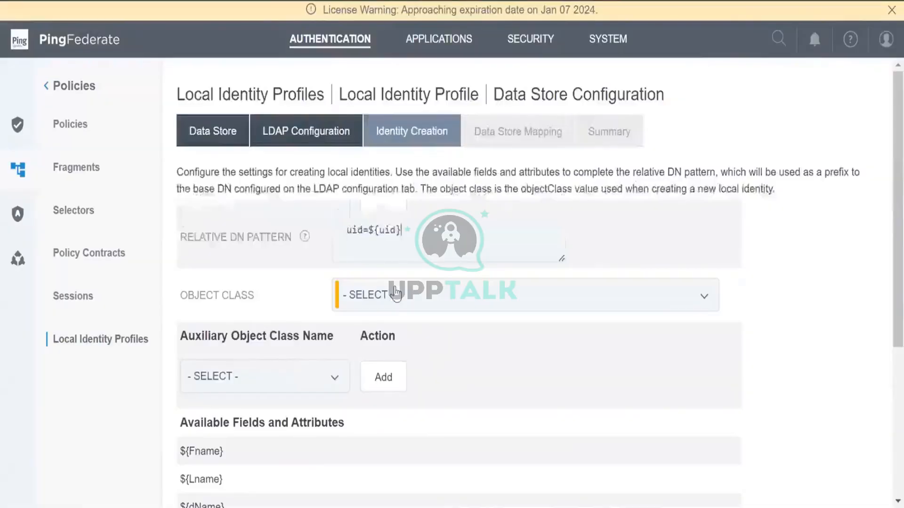
left_click(332, 379)
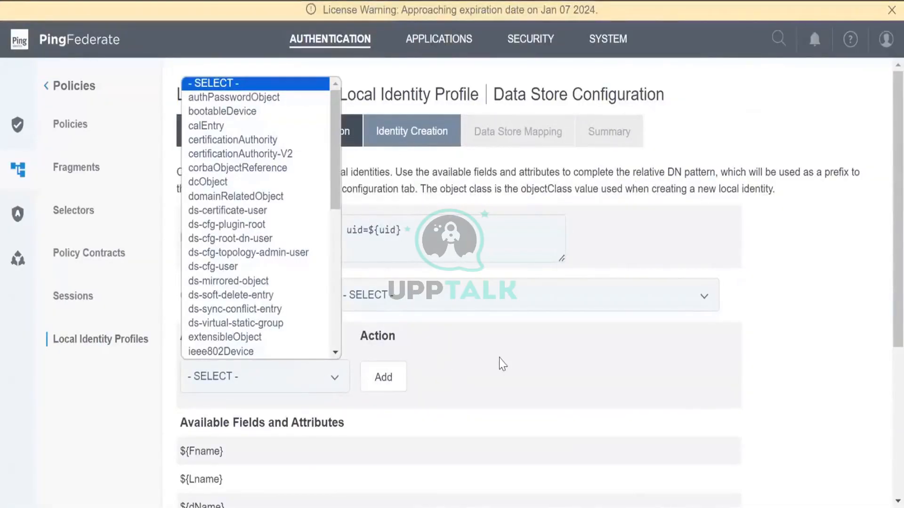
scroll(501, 363, "down", 1)
left_click(439, 223)
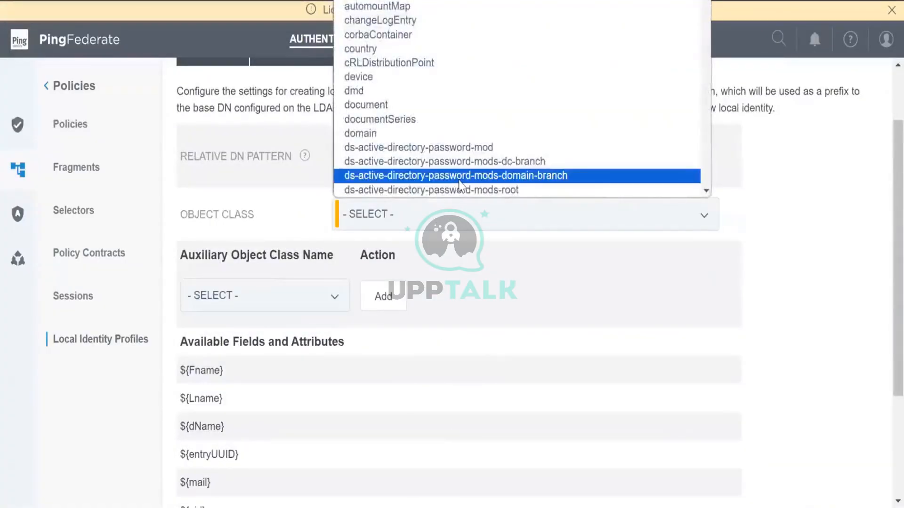
key("i")
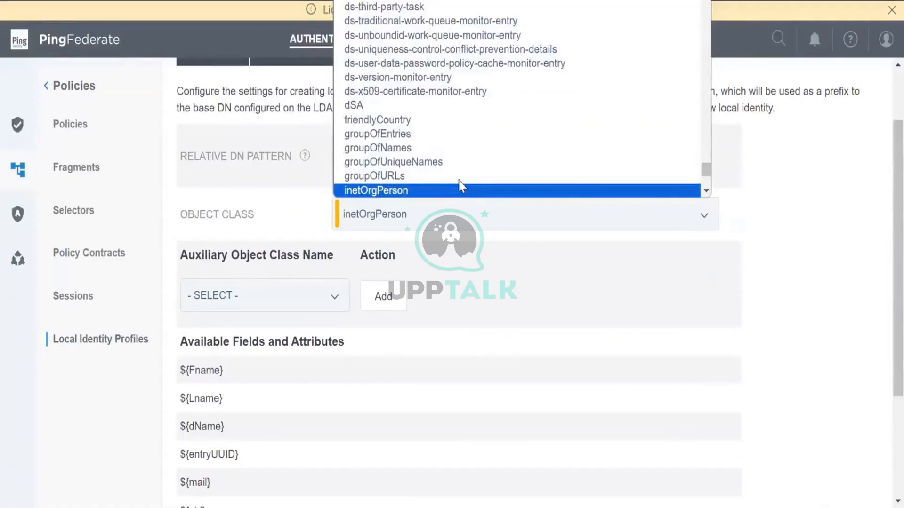
left_click(454, 194)
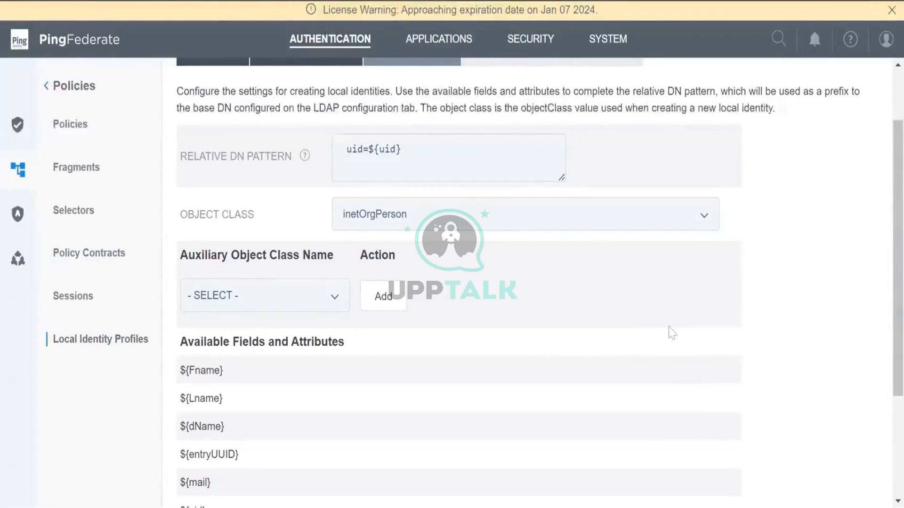
scroll(671, 333, "down", 3)
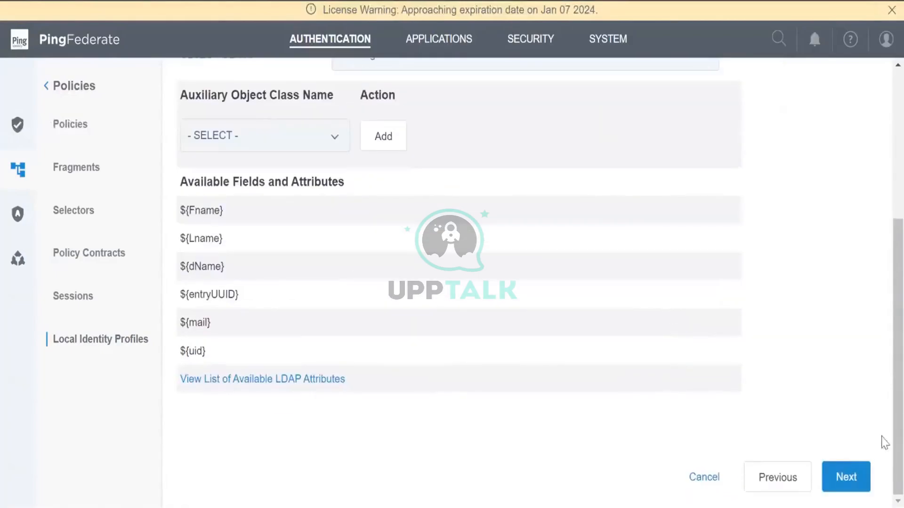
left_click(844, 480)
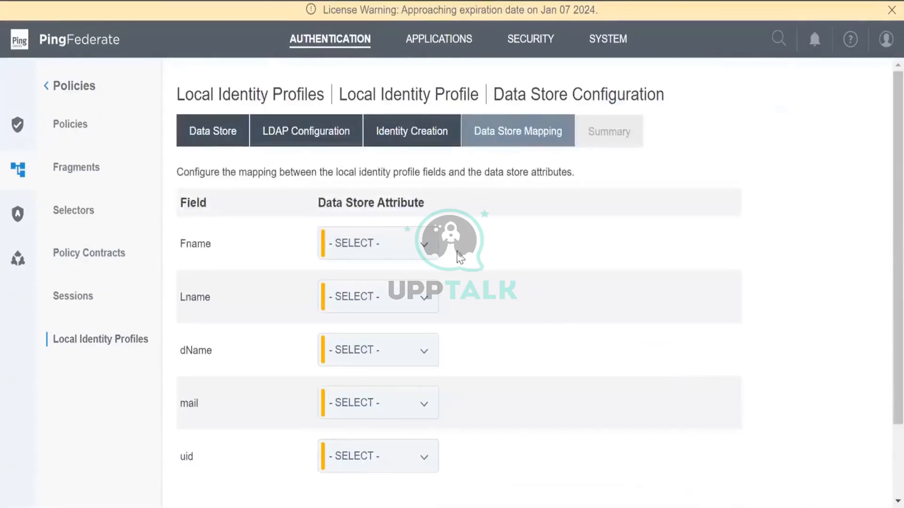
Map Fname→givenName, Lname→sn, dName→cn, mail→mail and uid→uid, then continue
left_click(416, 249)
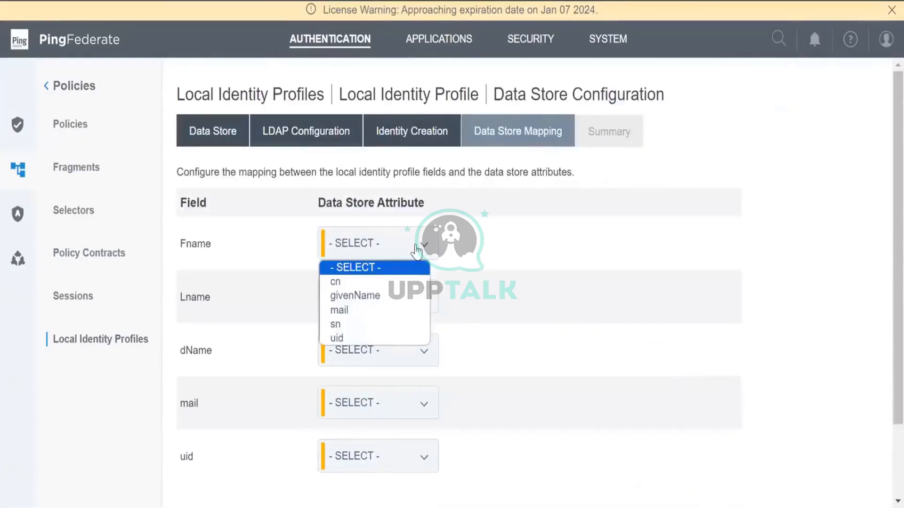
left_click(389, 297)
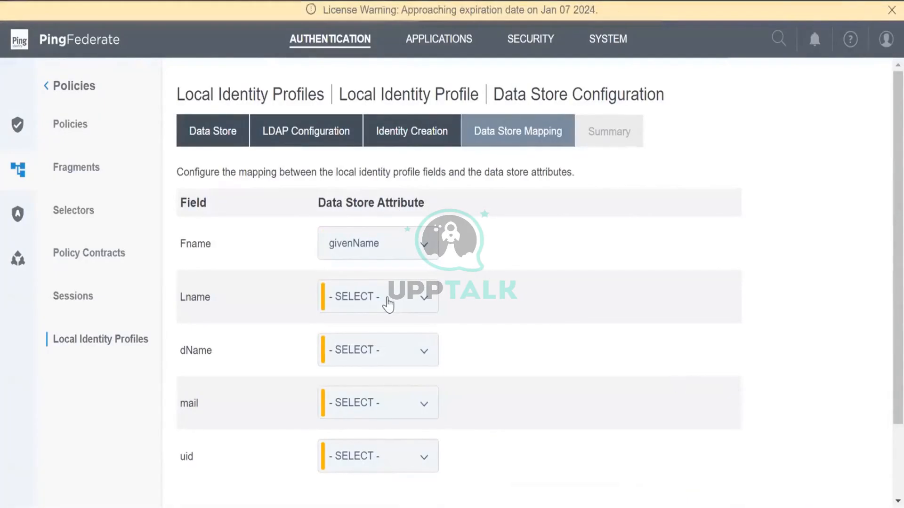
left_click(387, 303)
left_click(362, 375)
left_click(372, 360)
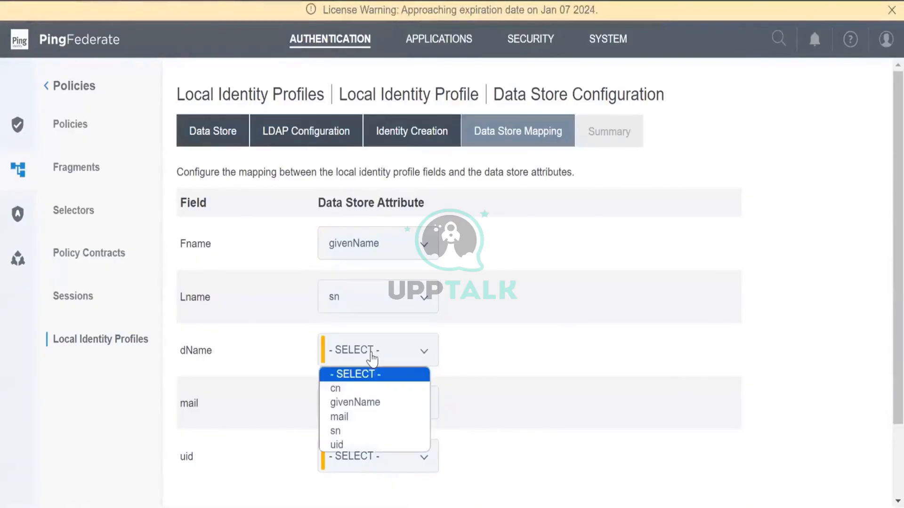
left_click(362, 388)
left_click(361, 403)
left_click(340, 468)
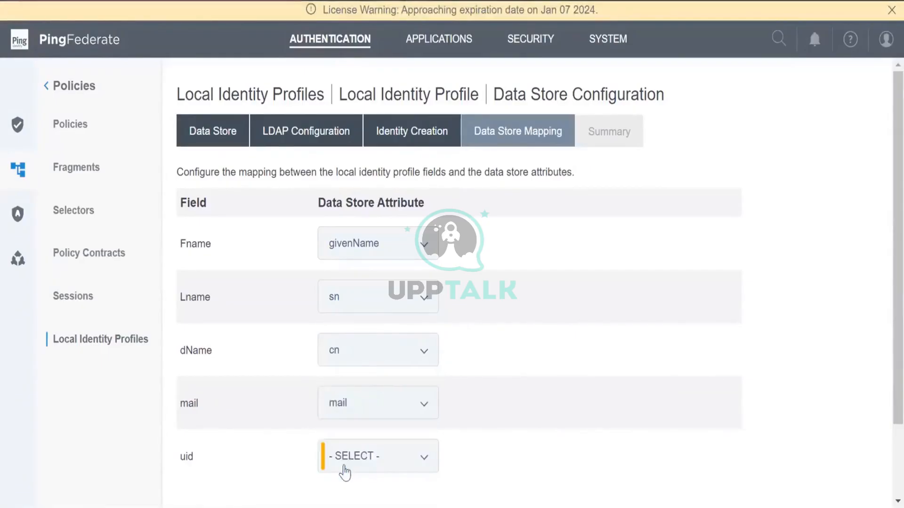
left_click(355, 464)
left_click(339, 429)
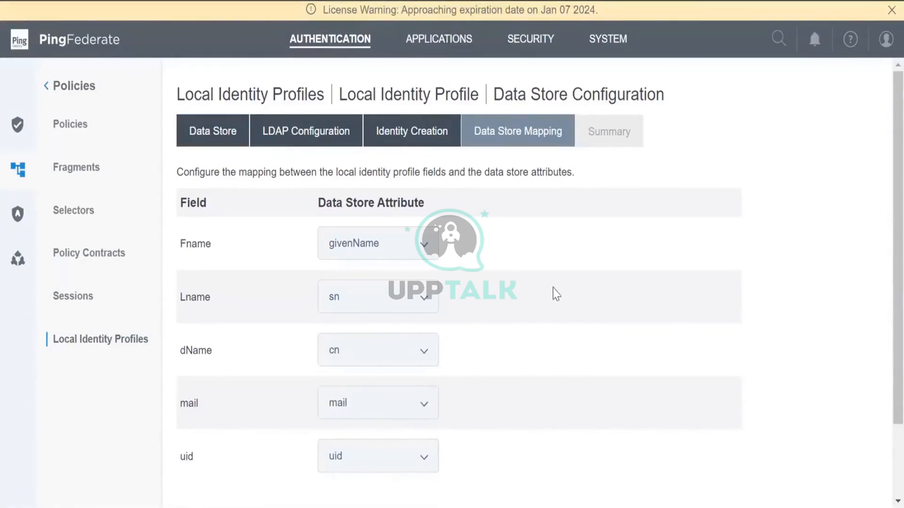
scroll(612, 305, "down", 2)
left_click(850, 492)
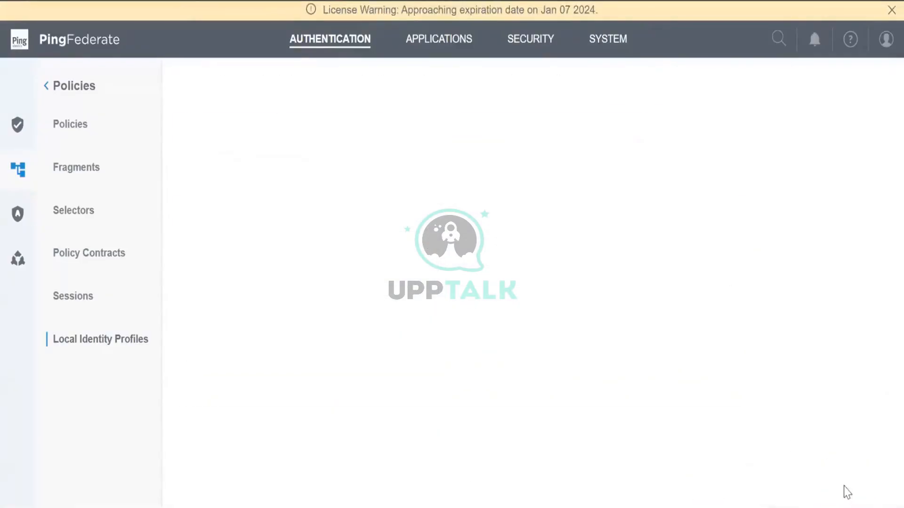
Finish the data store configuration and move on to the profile summary
scroll(843, 490, "down", 8)
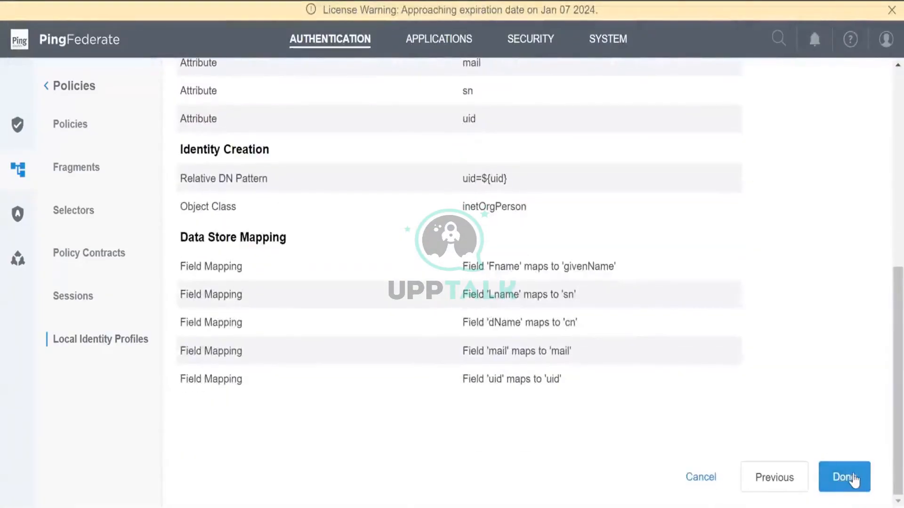
left_click(853, 479)
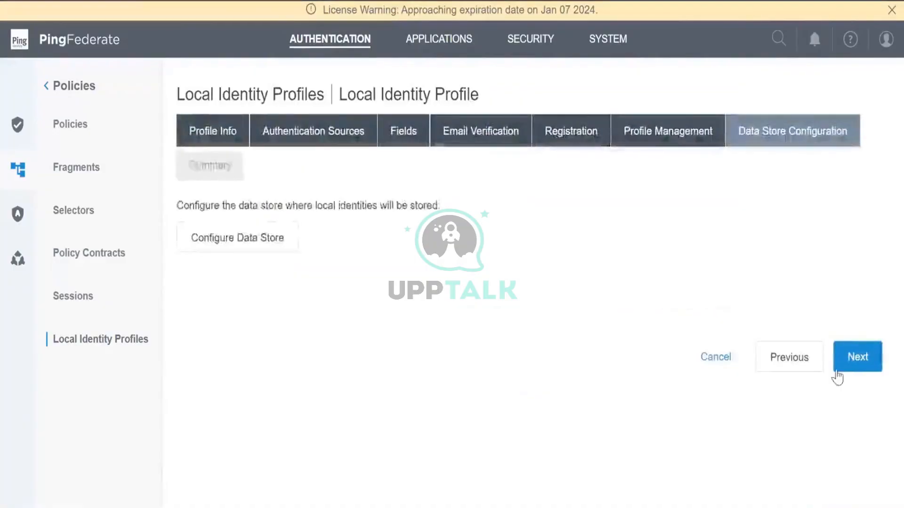
left_click(865, 368)
Review the Profile1 summary and save the local identity profile
scroll(851, 367, "down", 15)
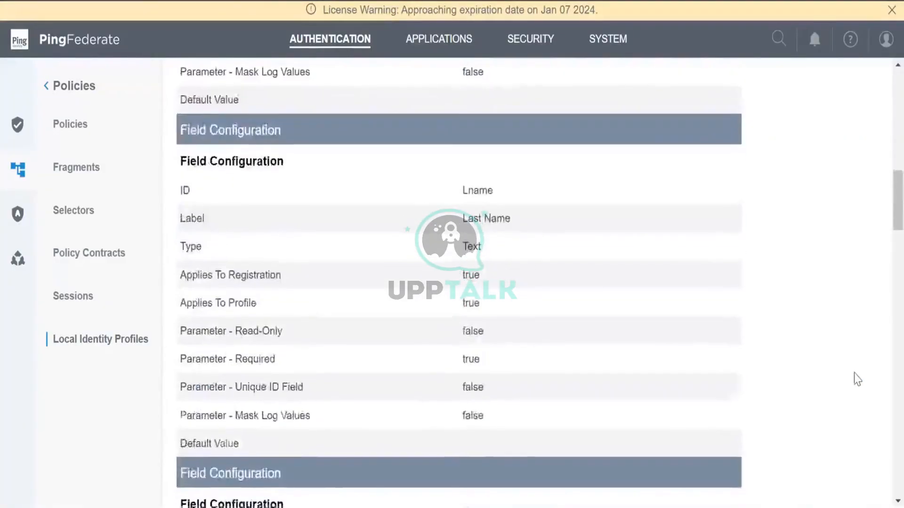
scroll(862, 426, "down", 15)
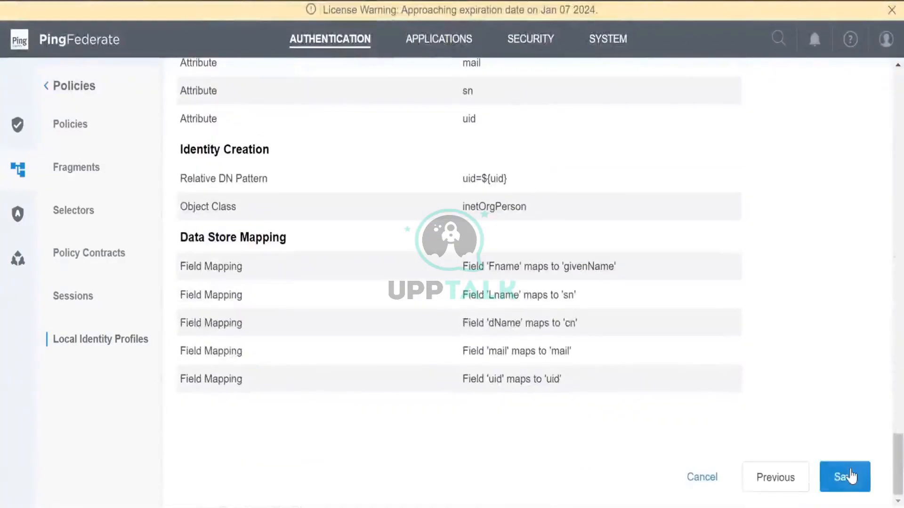
left_click(852, 476)
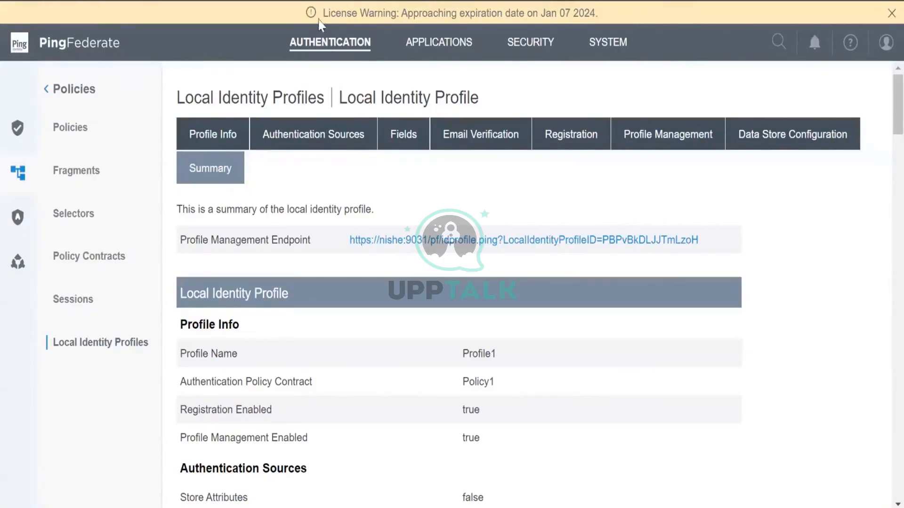
left_click(312, 48)
Open HTML_Form from the IdP Adapters list, review its summary, then go to its adapter settings
left_click(401, 229)
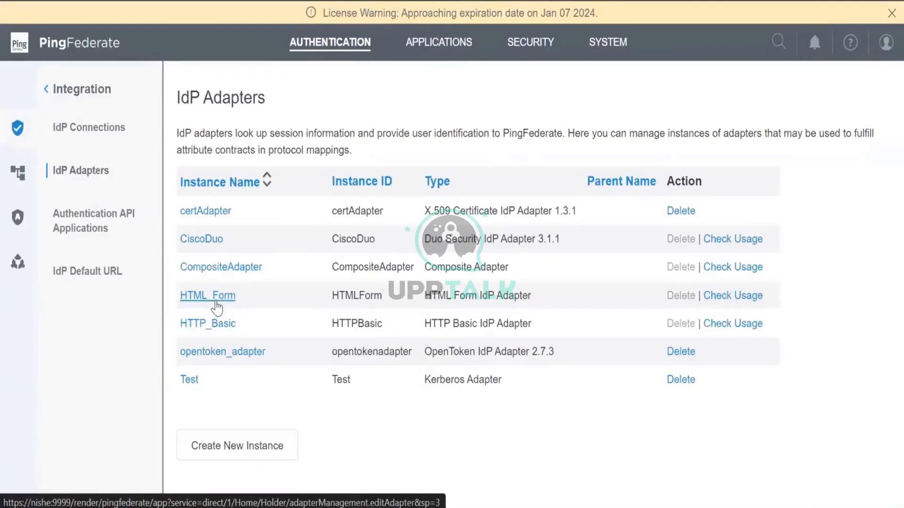
left_click(216, 301)
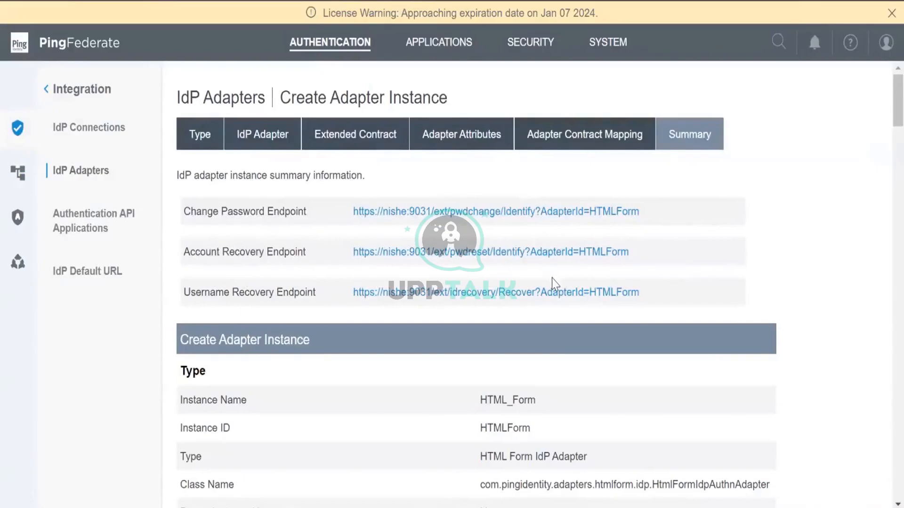
scroll(560, 343, "down", 20)
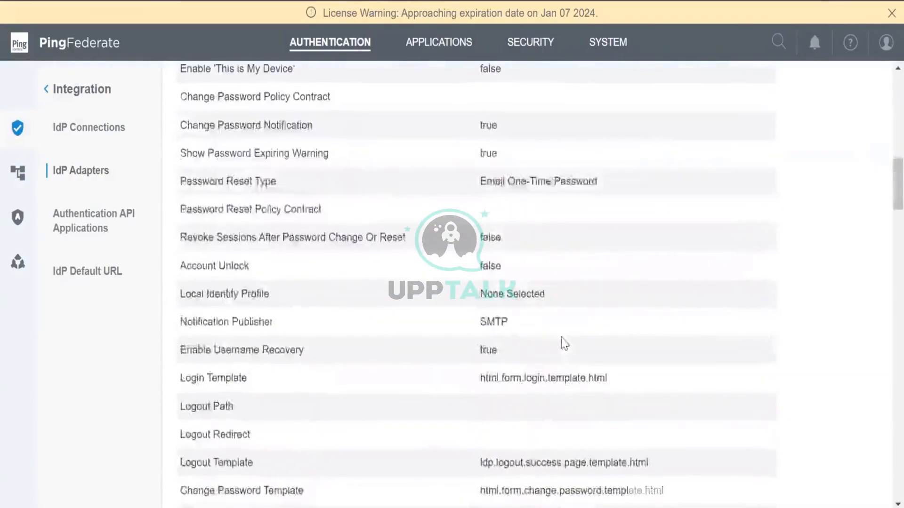
scroll(565, 344, "up", 20)
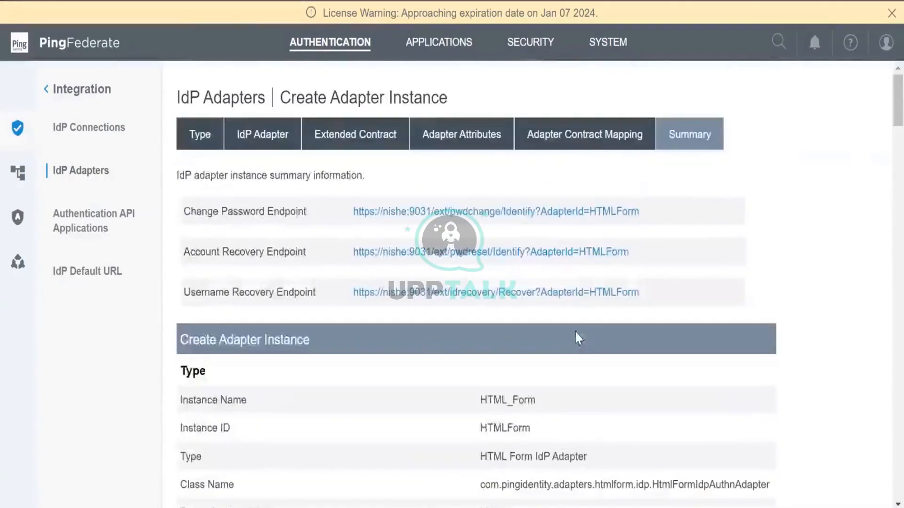
left_click(270, 134)
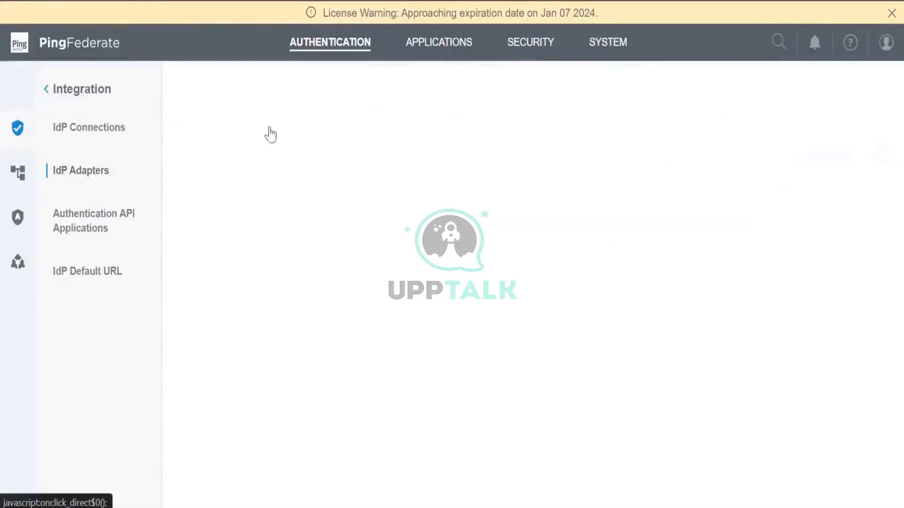
Set the HTML_Form adapter's Local Identity Profile to Profile1
scroll(464, 265, "down", 3)
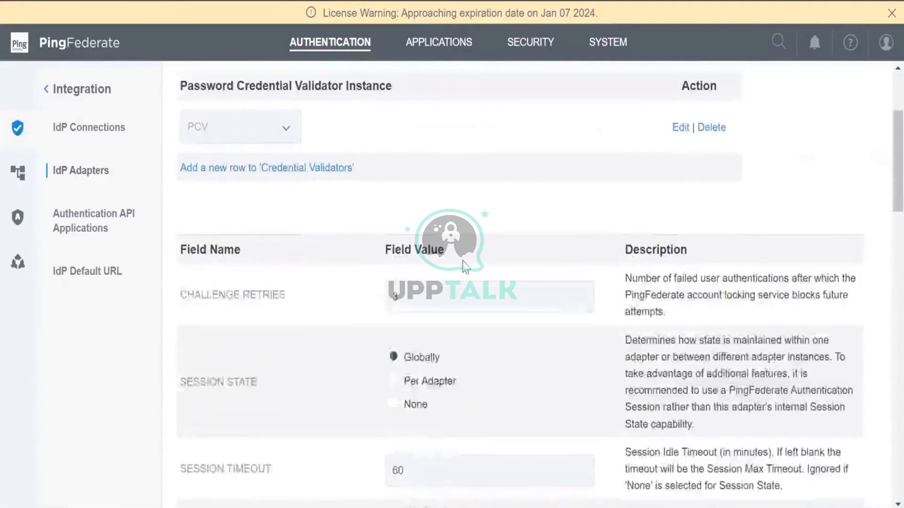
scroll(465, 266, "down", 10)
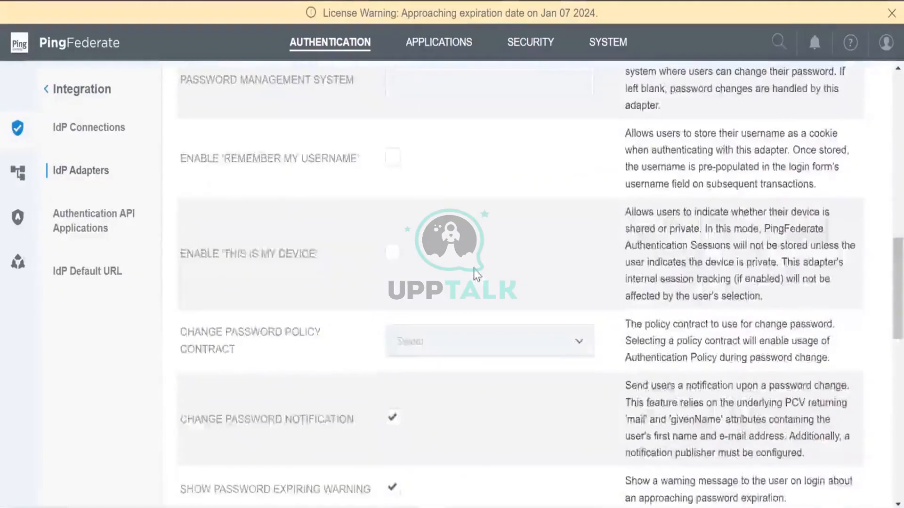
scroll(476, 273, "down", 3)
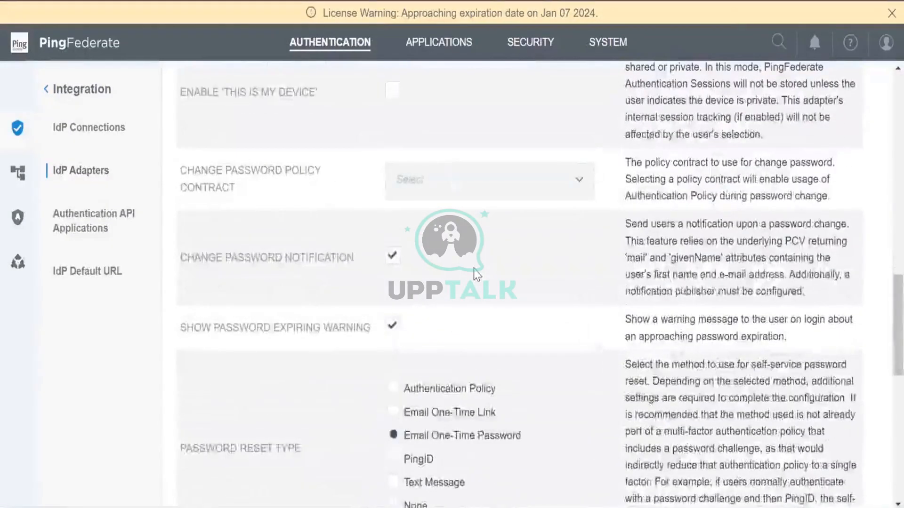
scroll(477, 273, "down", 6)
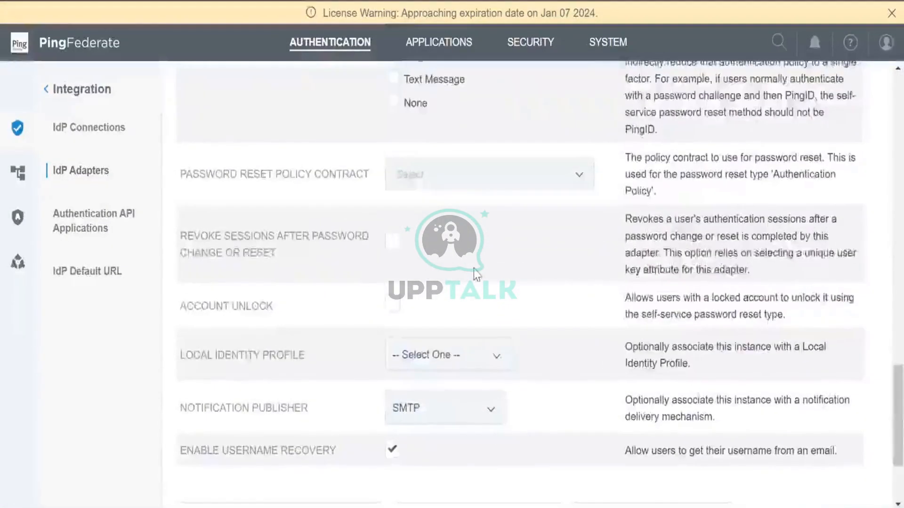
scroll(477, 273, "up", 2)
scroll(476, 273, "down", 5)
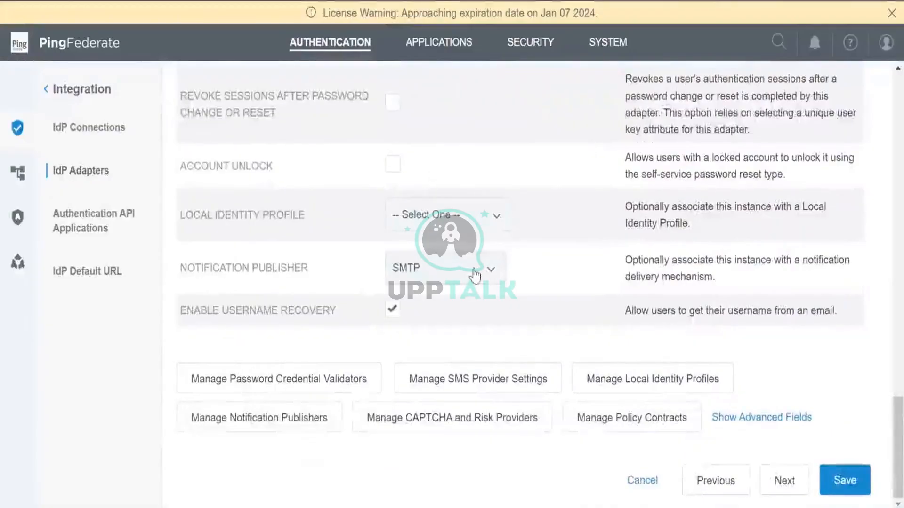
left_click(473, 225)
left_click(447, 251)
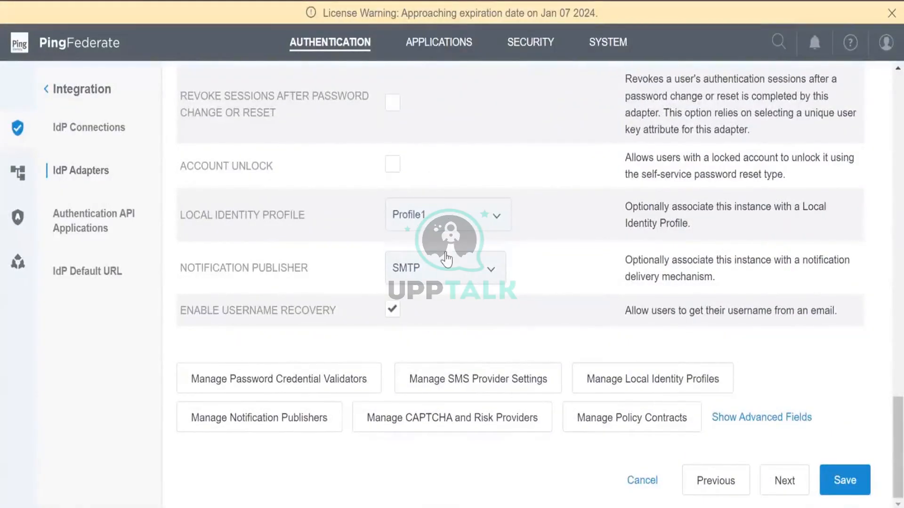
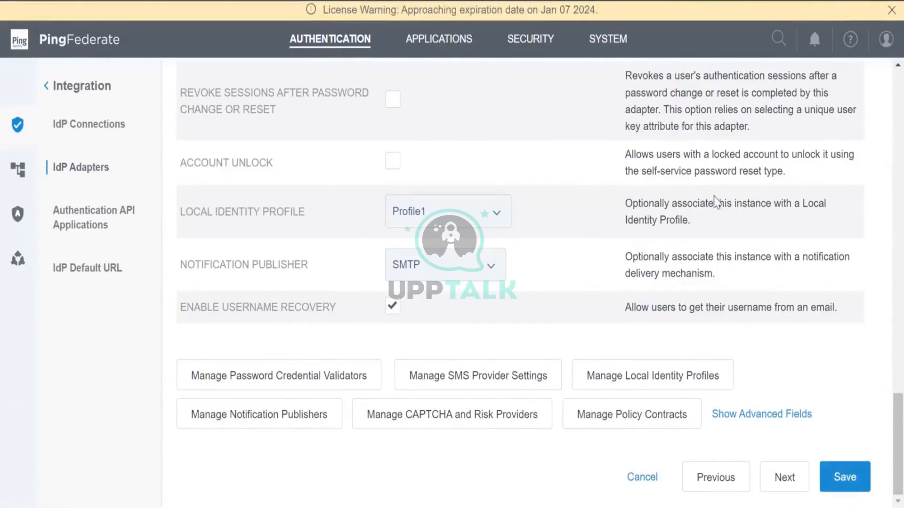
Save the HTML_Form adapter settings with Local Identity Profile Profile1 and return to IdP Adapters
left_click(845, 480)
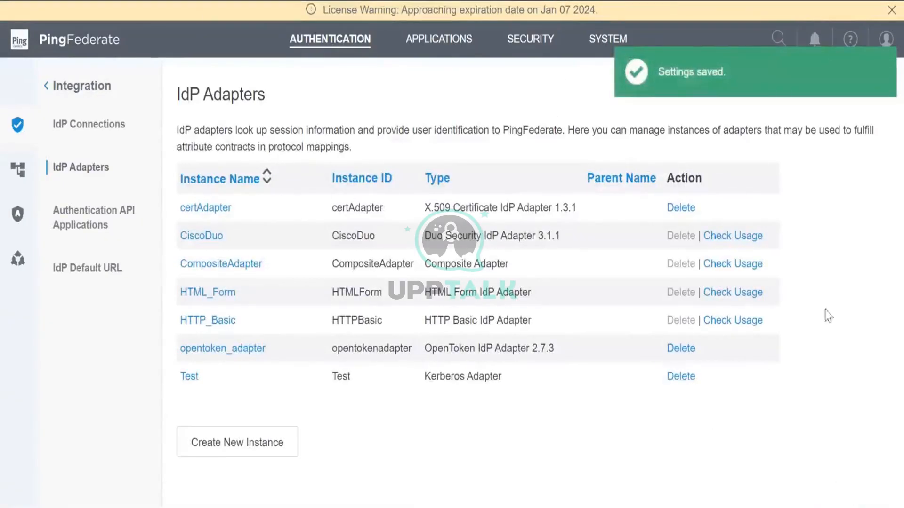
key("super+w")
left_click(862, 291)
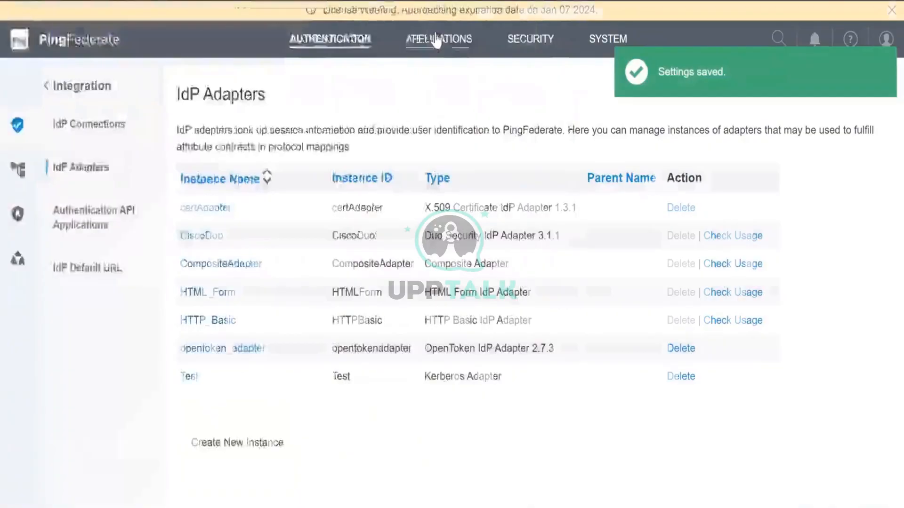
Open the Test_SP1 SP connection and select its SSO endpoint URL
left_click(438, 39)
left_click(301, 215)
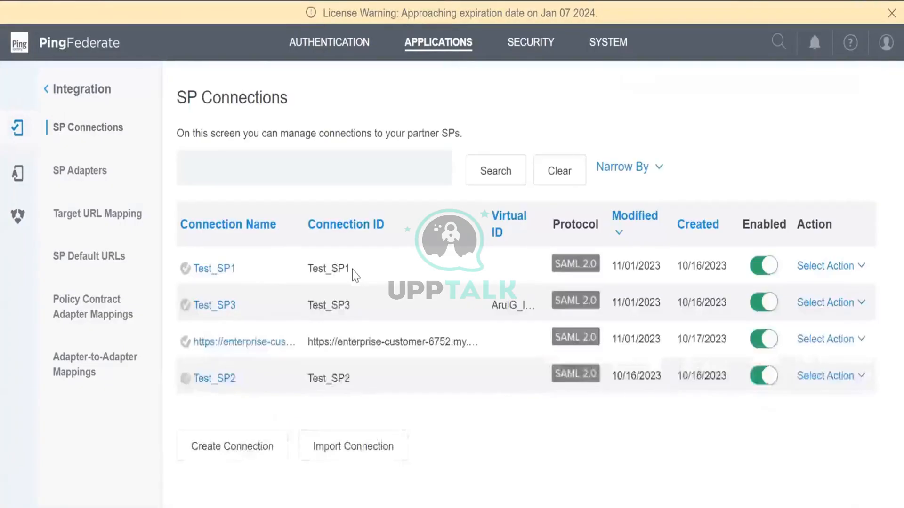
left_click(225, 272)
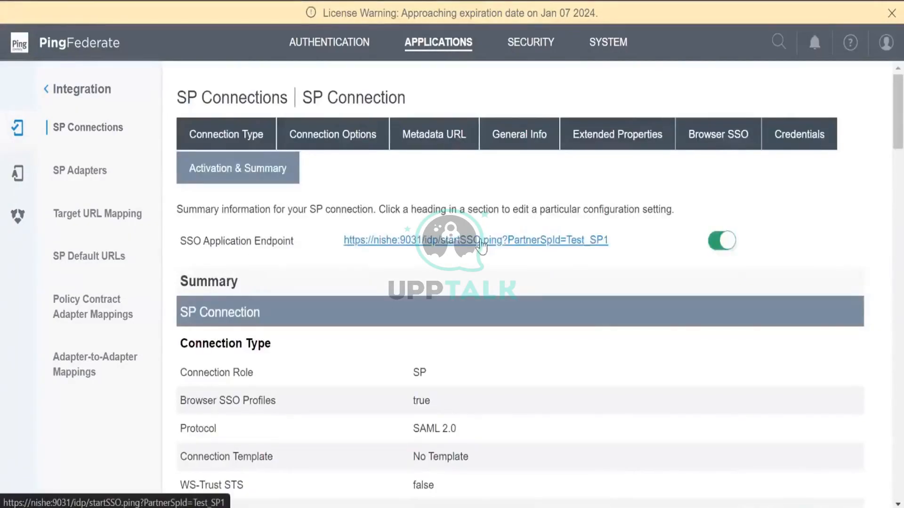
left_click_drag(614, 241, 345, 245)
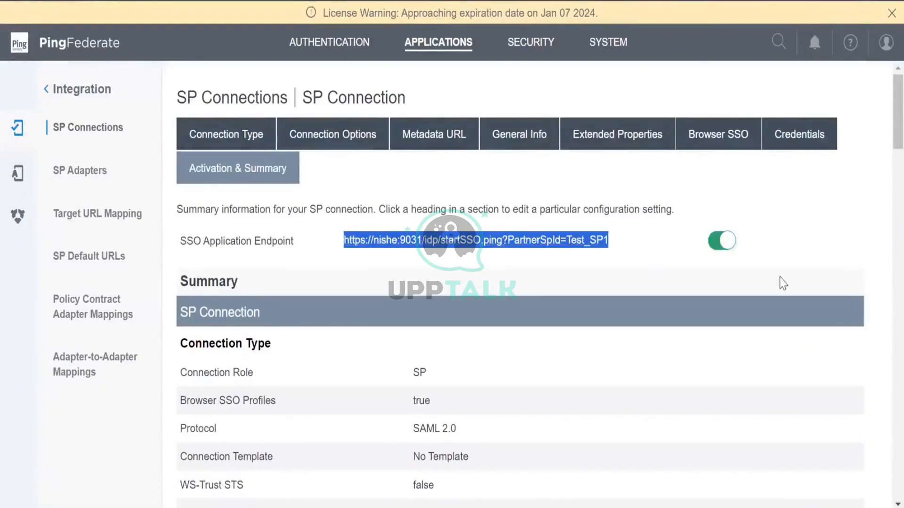
Look over the authentication policies list
left_click(329, 42)
left_click(287, 403)
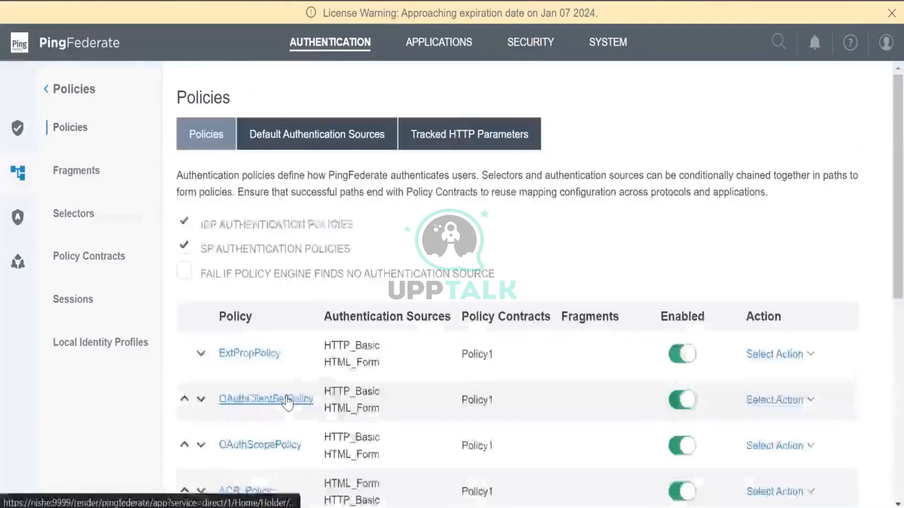
scroll(287, 403, "down", 4)
scroll(288, 403, "down", 3)
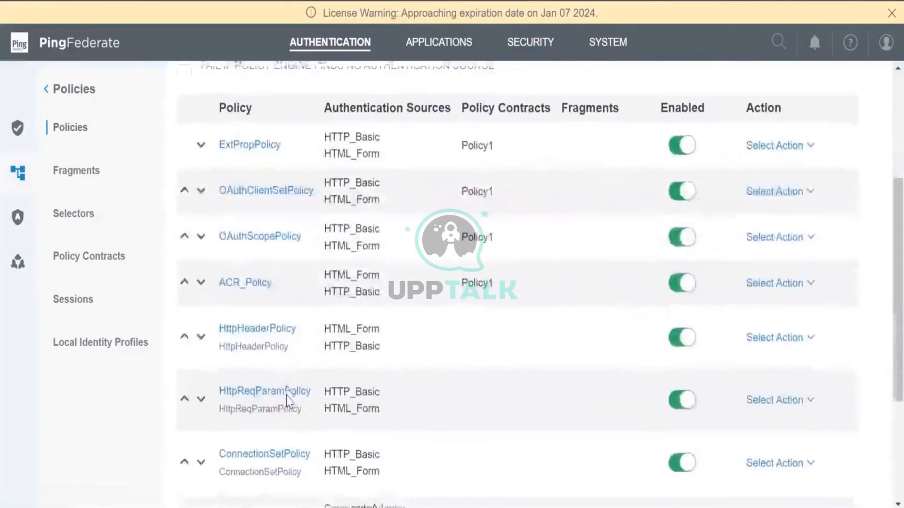
scroll(286, 396, "up", 3)
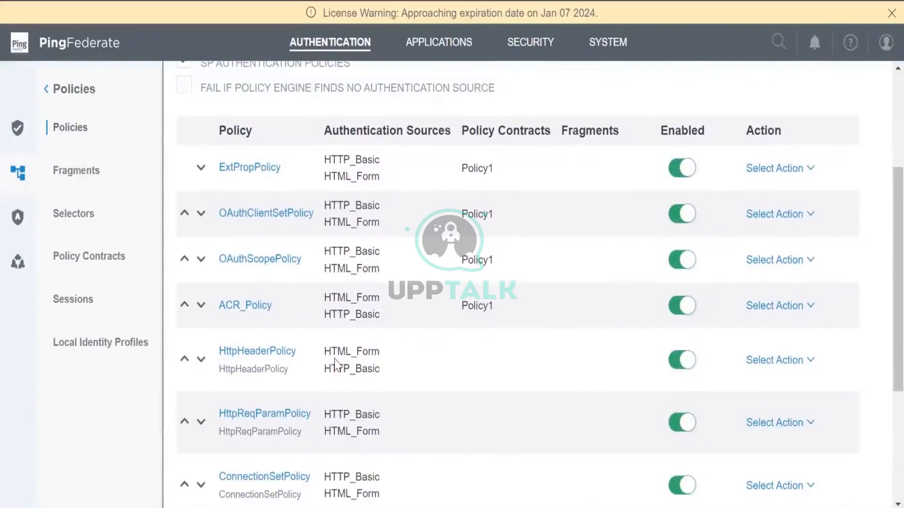
Reopen the Test_SP1 summary, scroll through it, then return to the SP Connections list
left_click(429, 39)
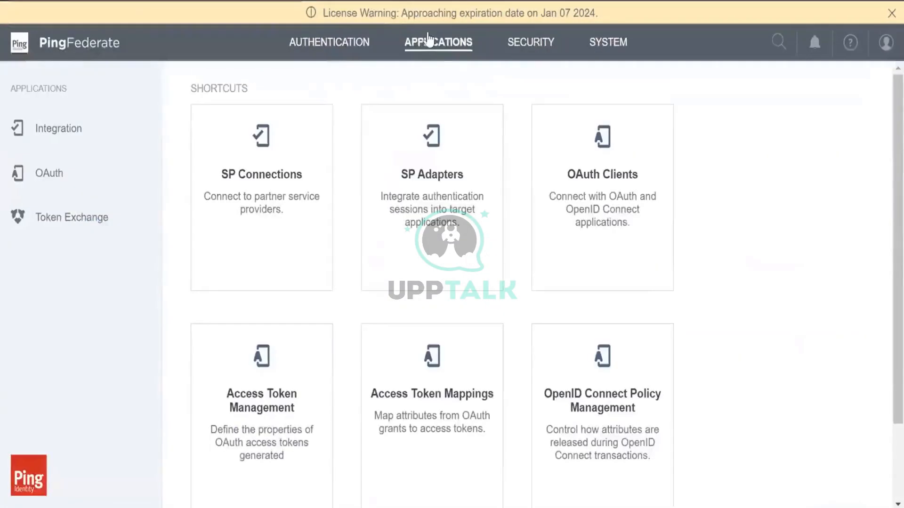
left_click(298, 196)
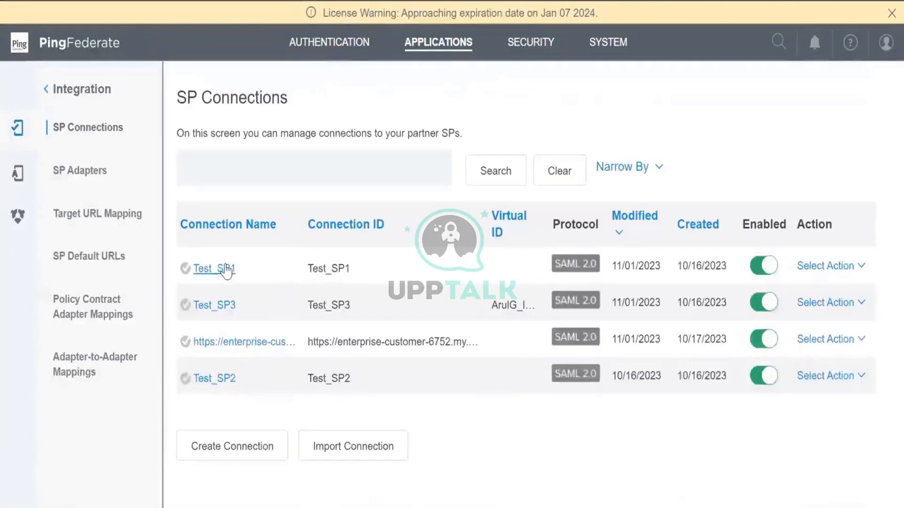
left_click(226, 269)
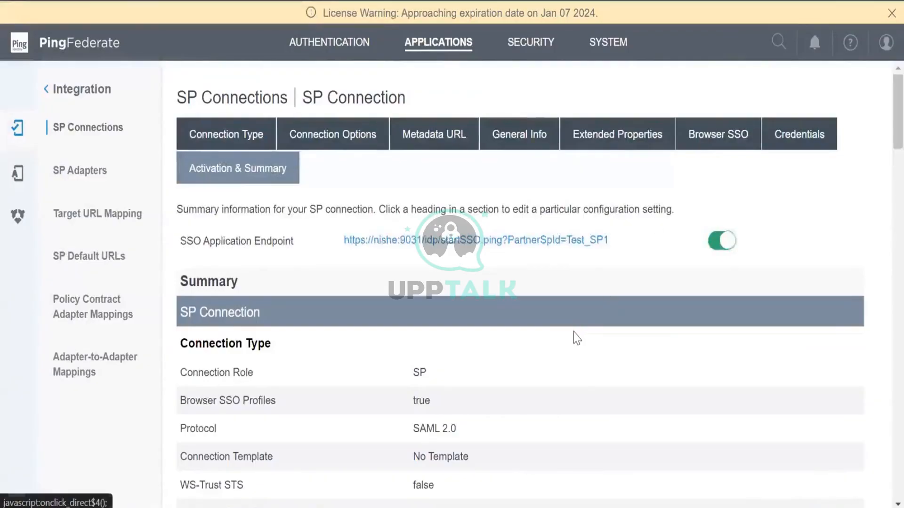
scroll(575, 335, "down", 12)
scroll(575, 336, "down", 12)
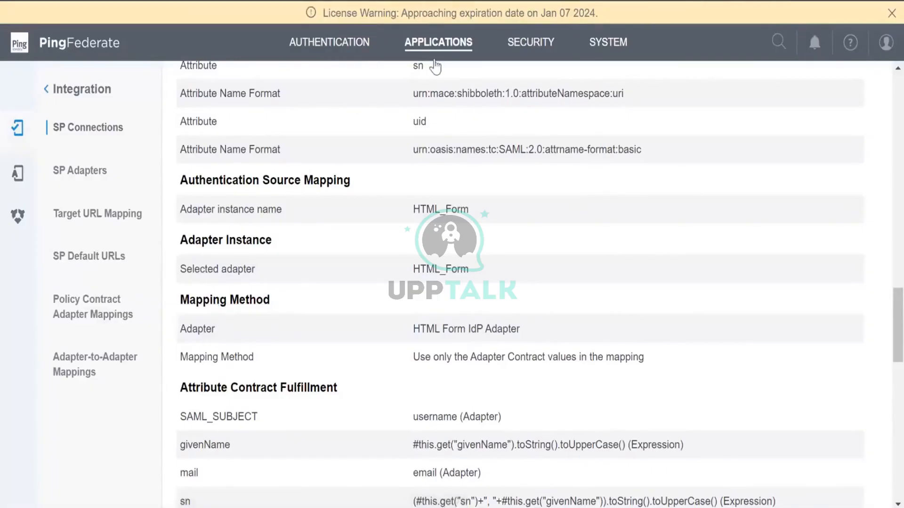
left_click(438, 44)
left_click(243, 234)
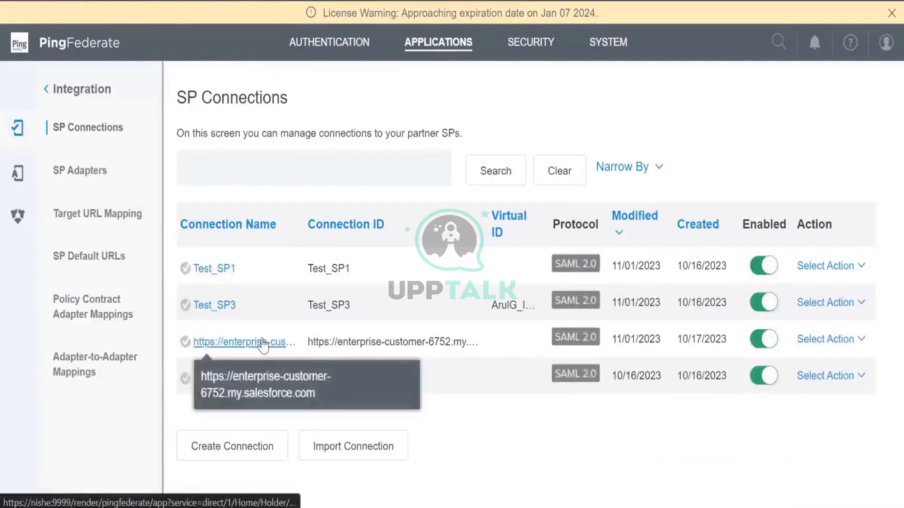
Review the Salesforce connection summary and launch its SSO endpoint, which fails with an HTTPBasic sign-on error
left_click(262, 341)
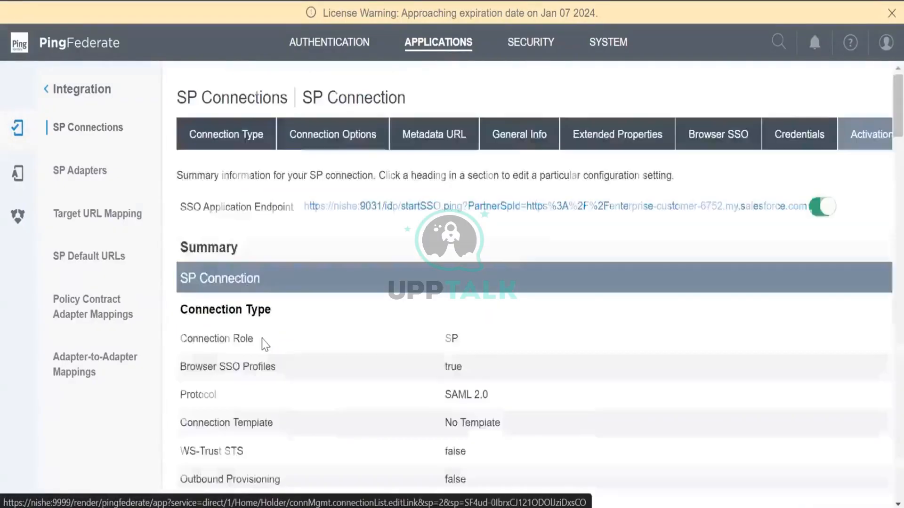
scroll(521, 251, "down", 20)
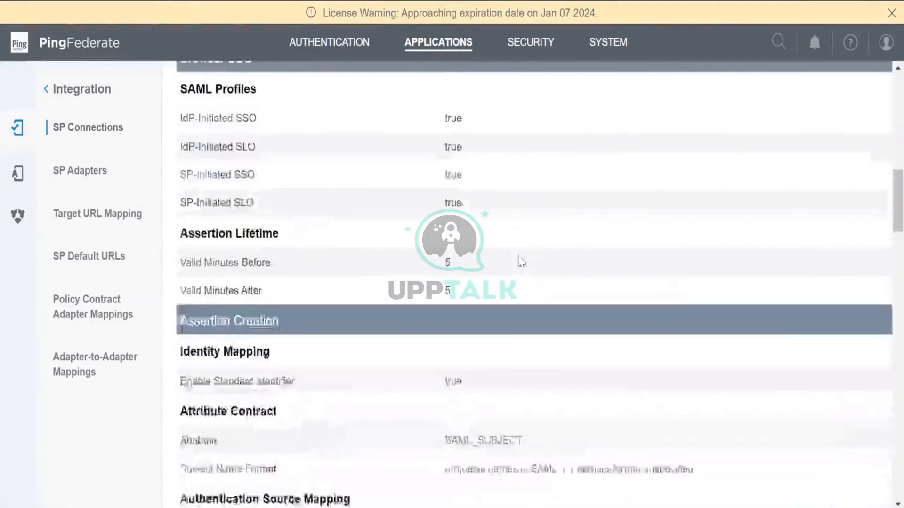
scroll(519, 256, "down", 15)
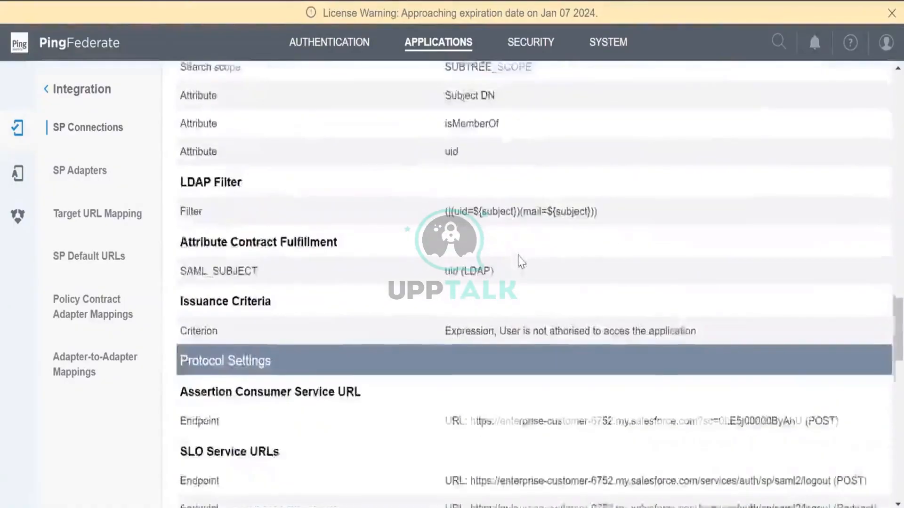
scroll(519, 259, "down", 5)
scroll(520, 259, "up", 10)
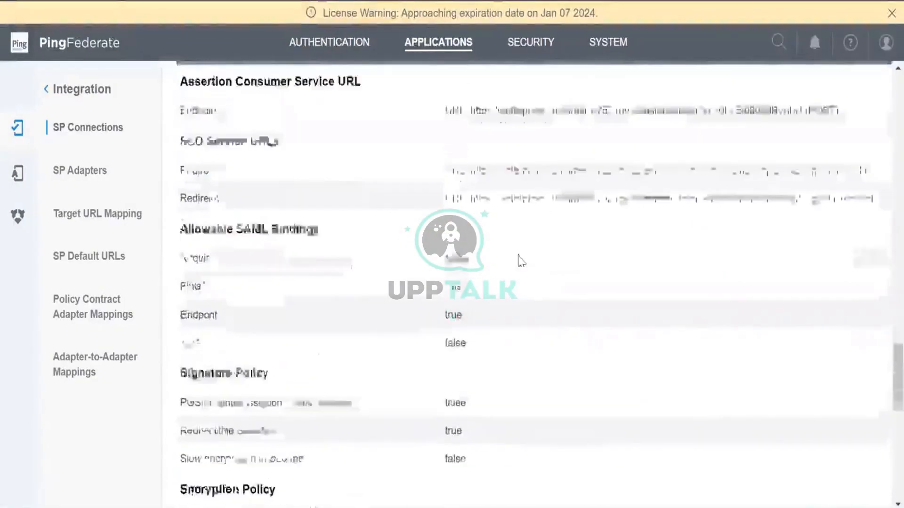
scroll(521, 263, "up", 10)
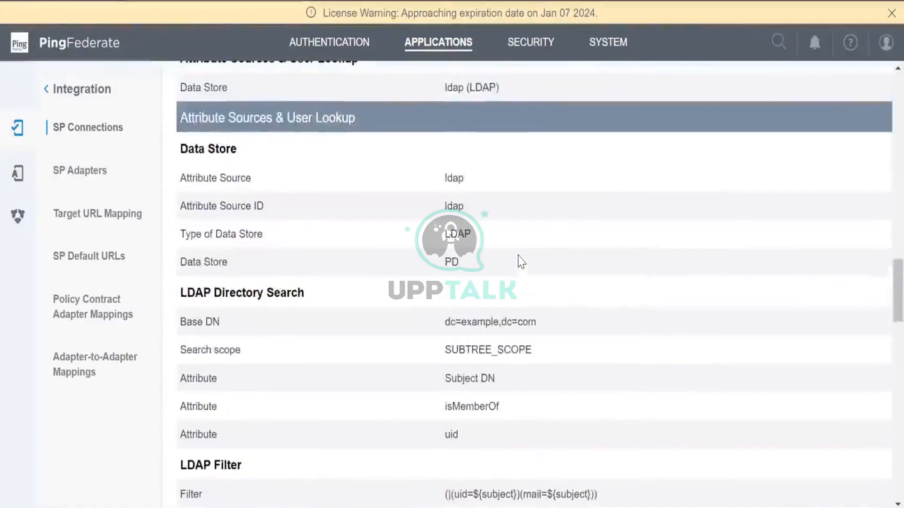
scroll(519, 256, "up", 3)
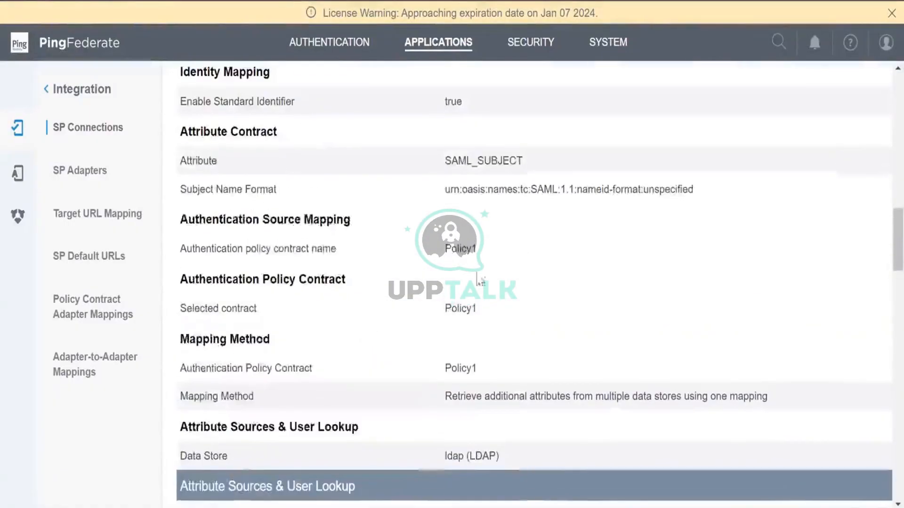
scroll(363, 338, "up", 15)
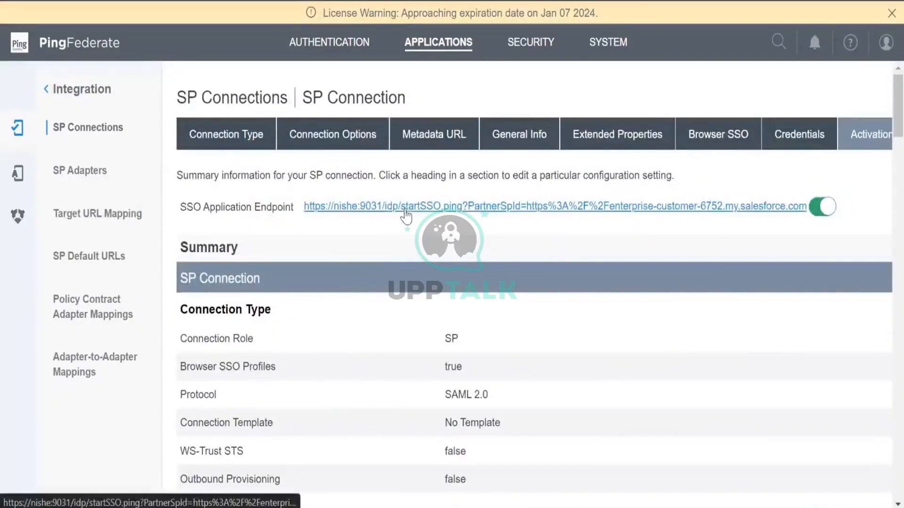
left_click(405, 210)
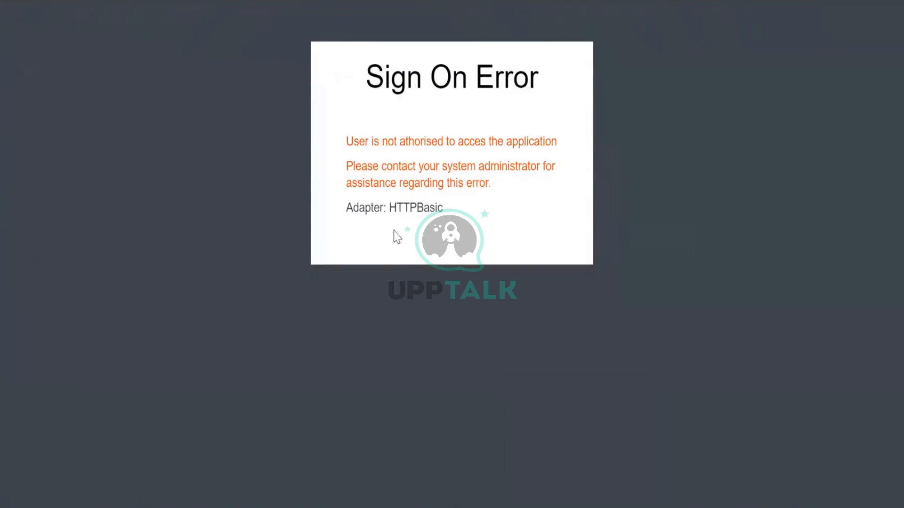
left_click_drag(389, 209, 442, 208)
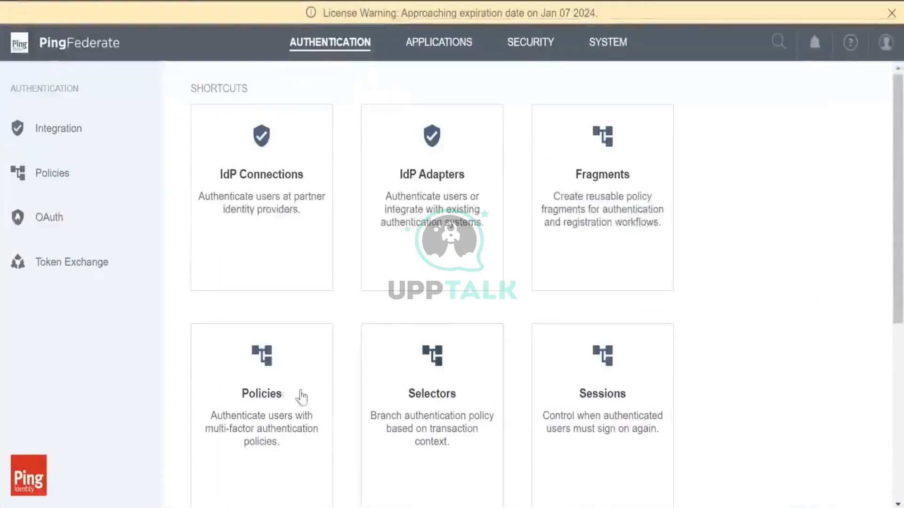
Browse the list of authentication policies
left_click(299, 398)
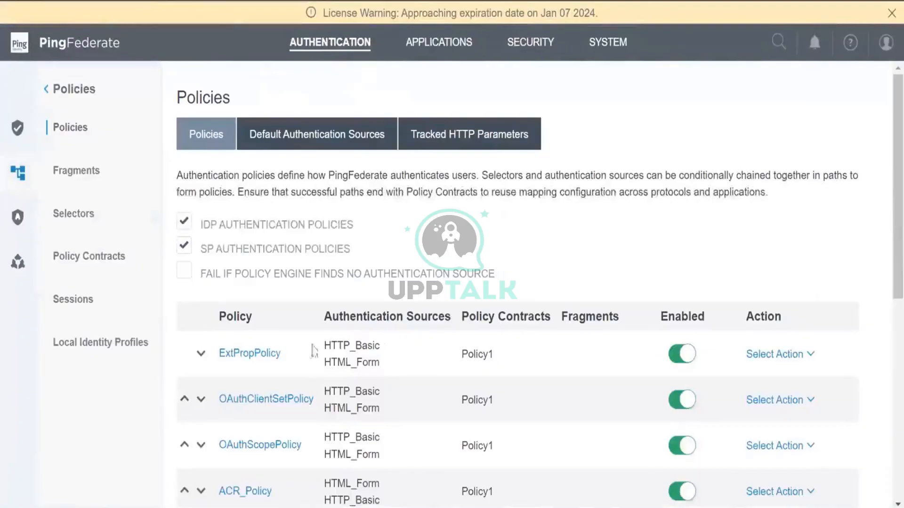
left_click(262, 356)
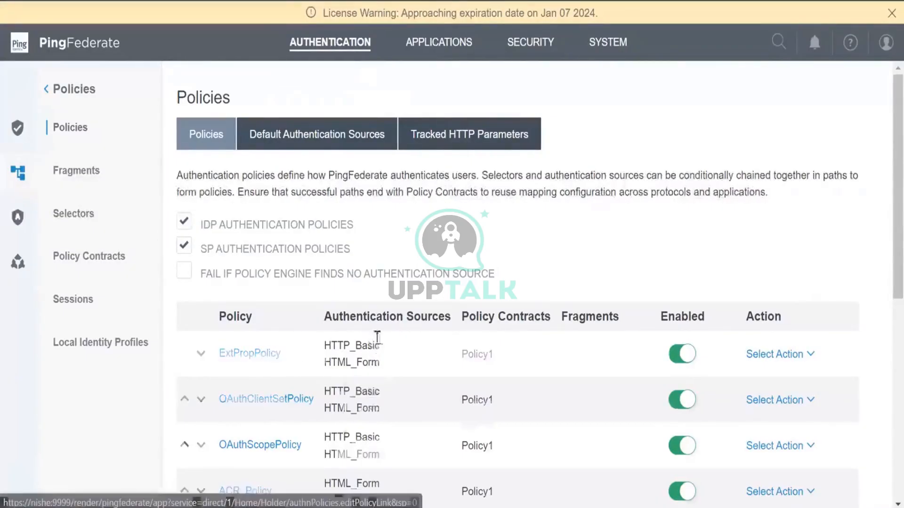
scroll(453, 363, "down", 2)
scroll(619, 394, "down", 2)
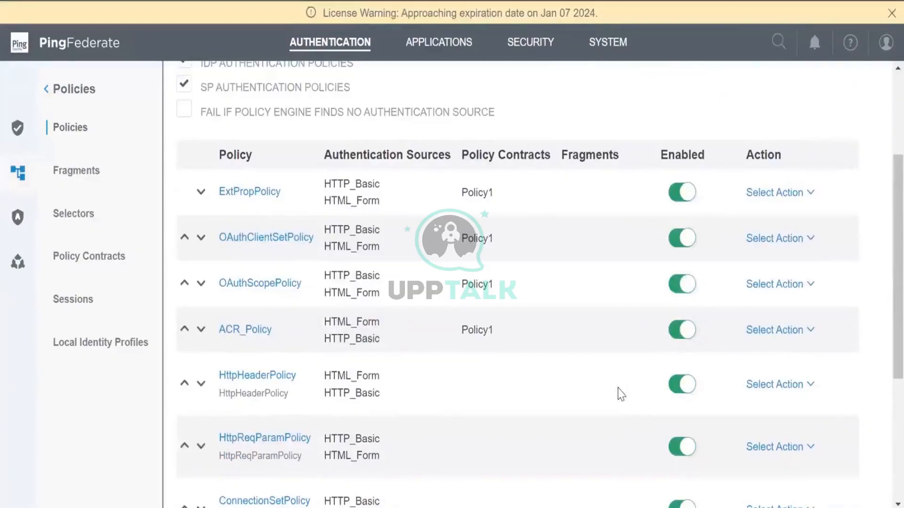
scroll(620, 394, "down", 4)
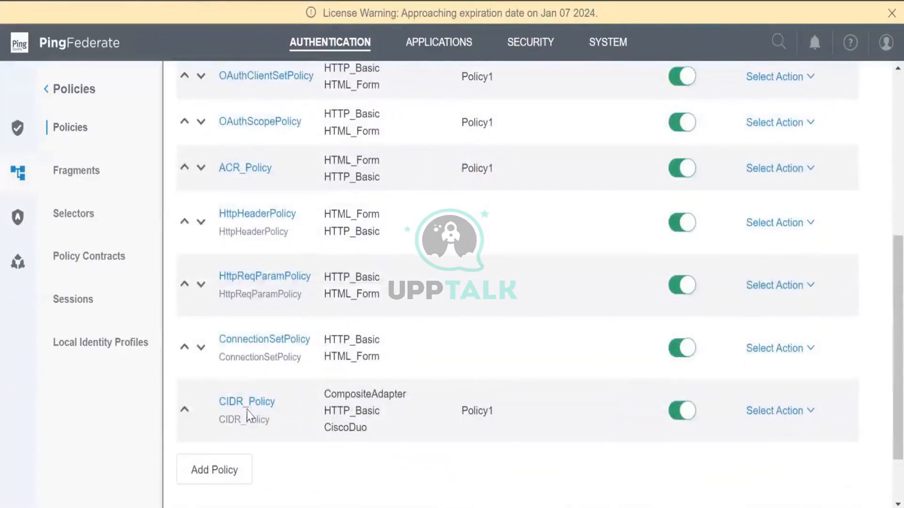
Open CIDR_Policy and expand all of its branches to review the policy tree
left_click(249, 401)
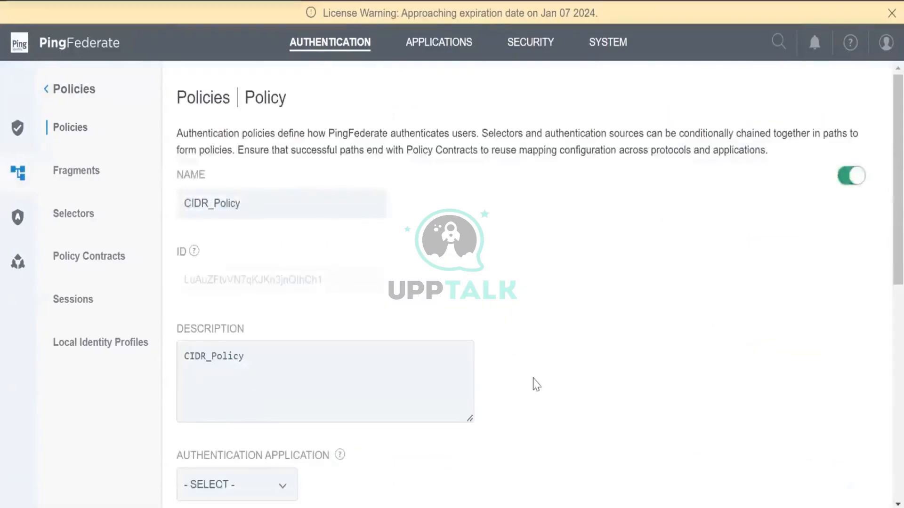
scroll(555, 385, "down", 5)
scroll(572, 387, "down", 4)
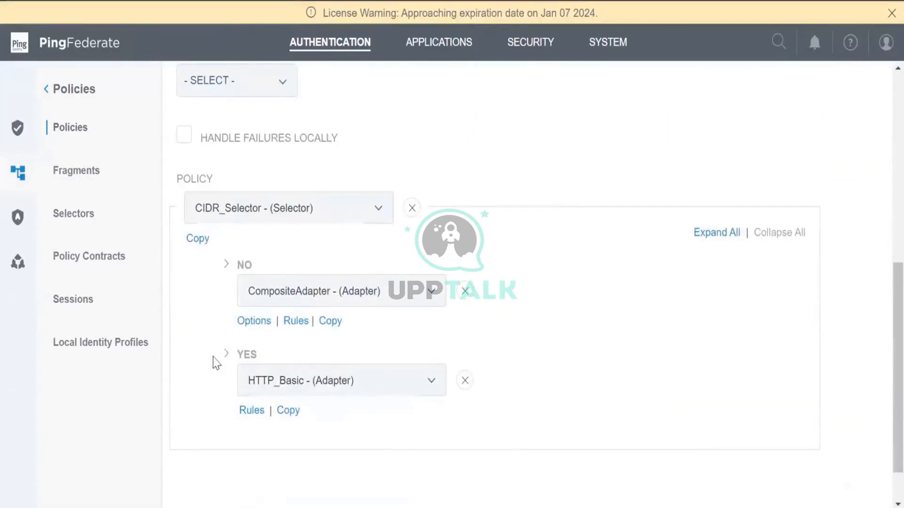
left_click(720, 234)
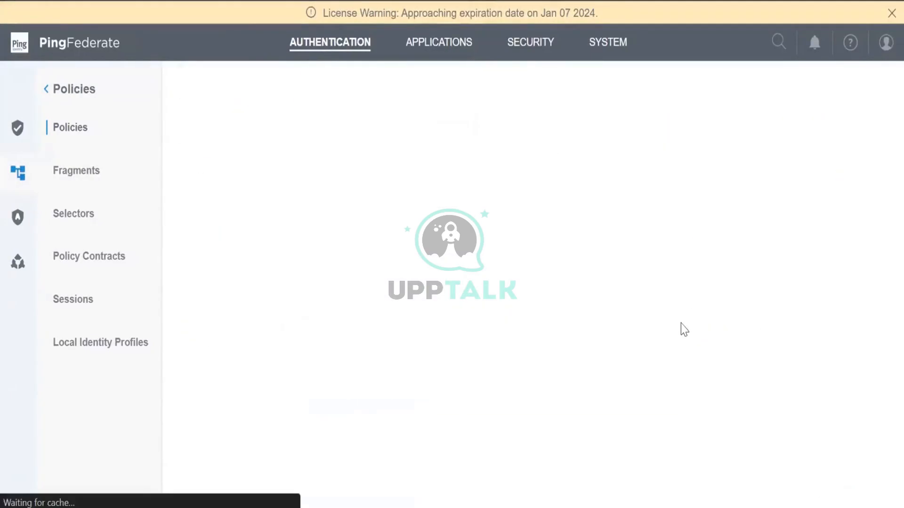
scroll(706, 327, "down", 3)
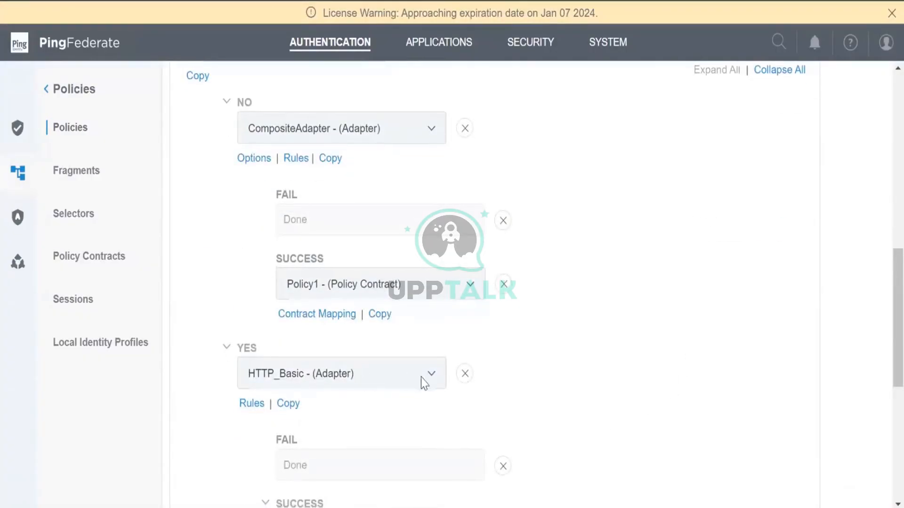
scroll(423, 383, "down", 5)
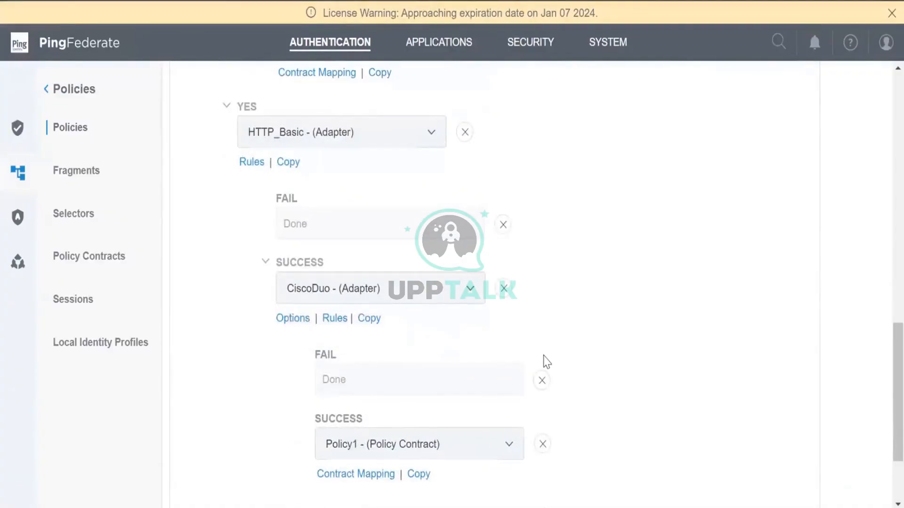
scroll(549, 364, "up", 7)
scroll(547, 364, "down", 5)
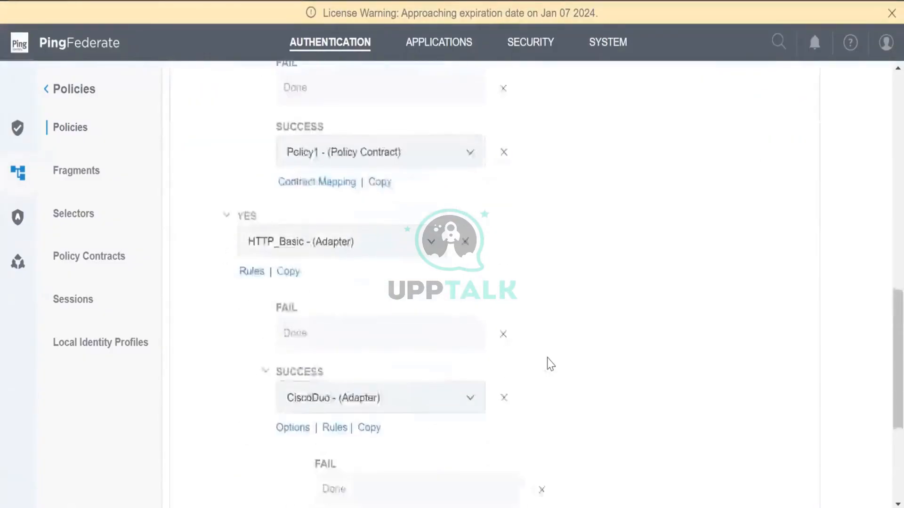
scroll(541, 355, "up", 13)
scroll(531, 339, "up", 2)
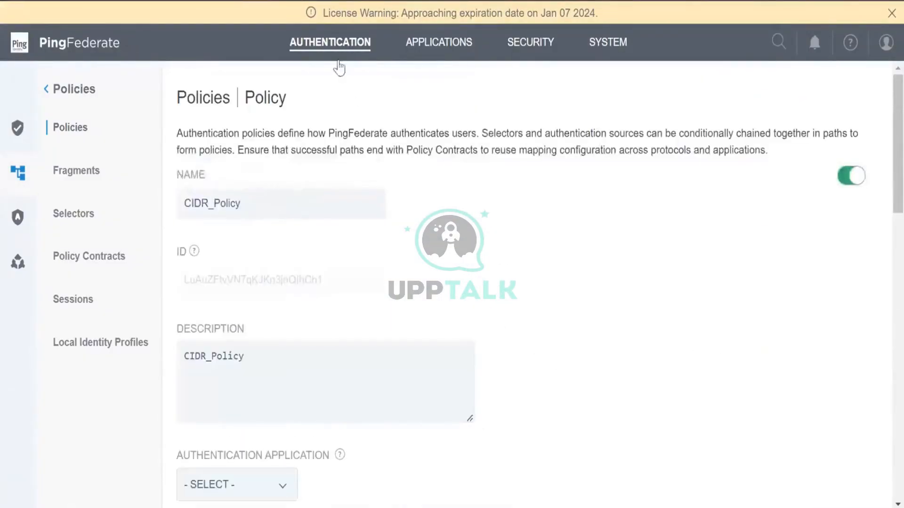
Open ExtPropPolicy and expand its ADMIN branch to show the Done and Policy1 outcomes
left_click(346, 41)
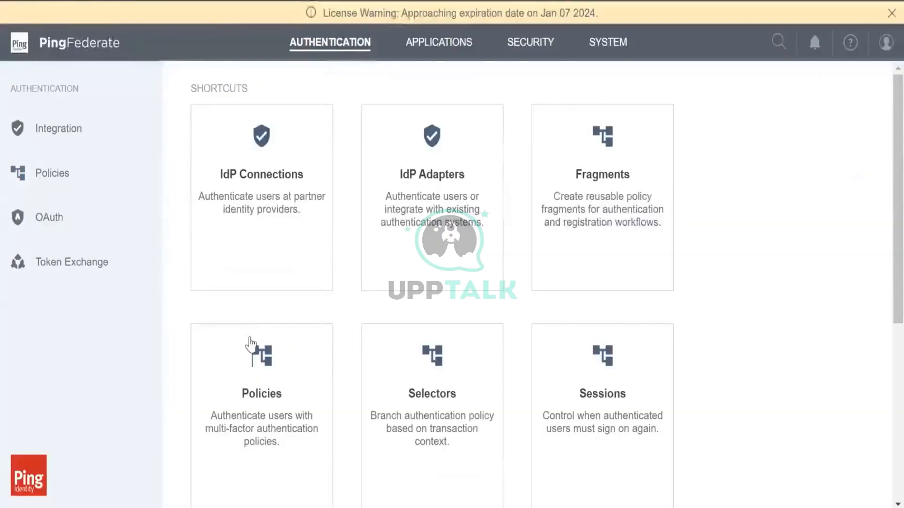
left_click(250, 343)
scroll(372, 338, "down", 3)
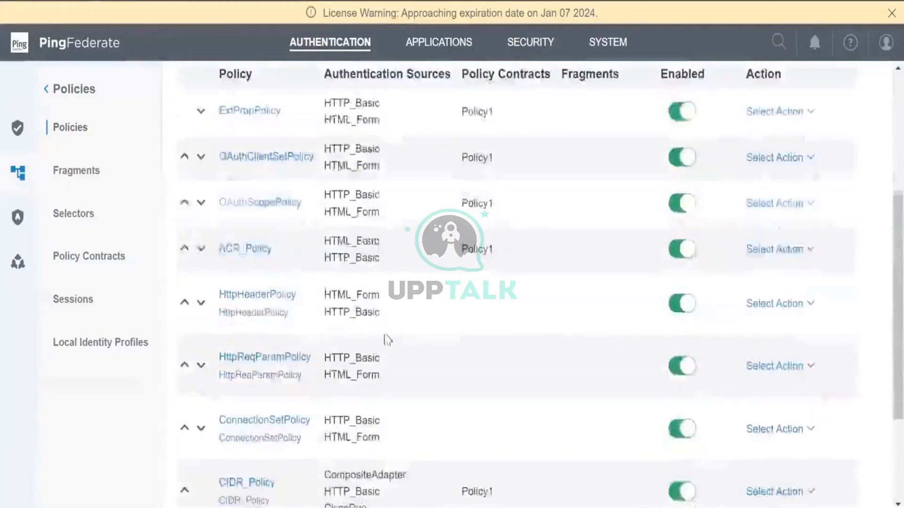
scroll(396, 337, "down", 3)
scroll(217, 256, "up", 5)
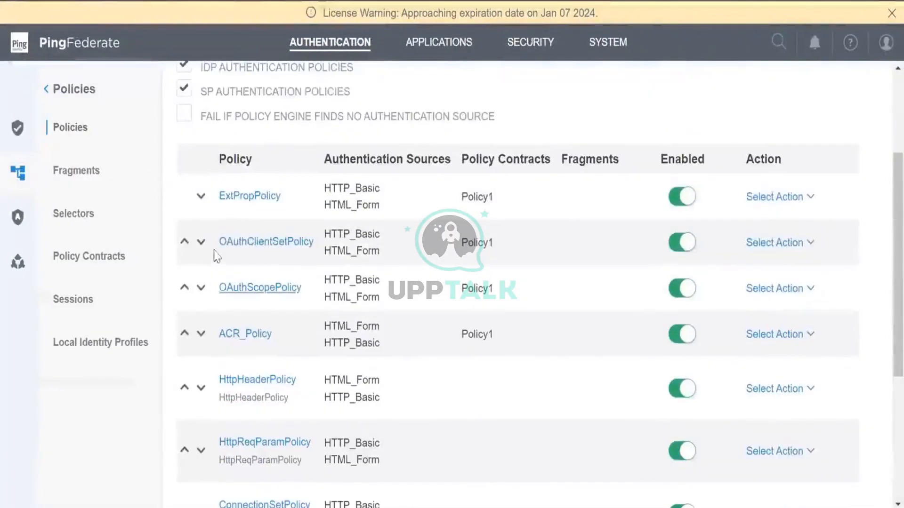
left_click(254, 197)
scroll(502, 306, "down", 5)
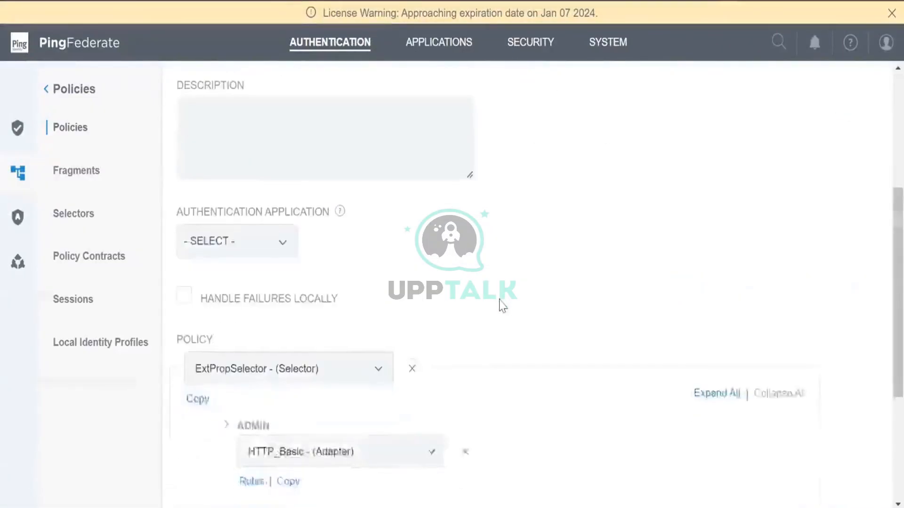
scroll(502, 306, "down", 5)
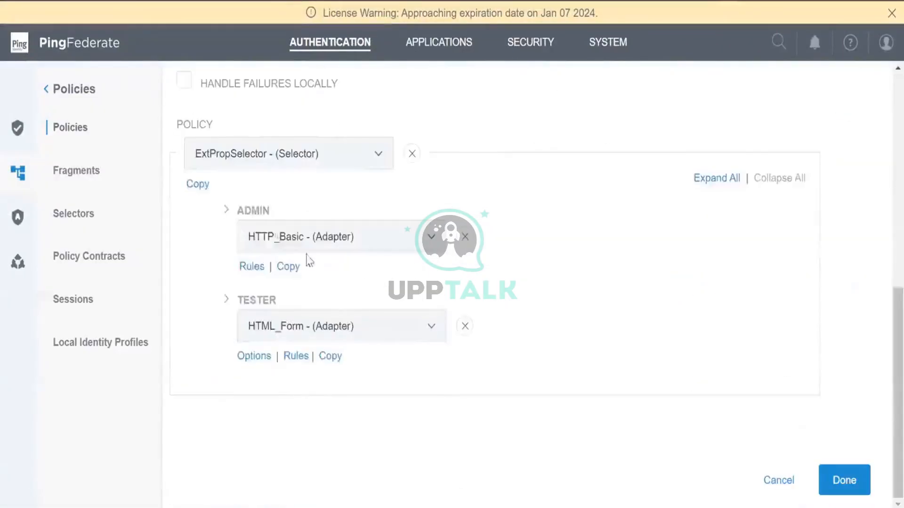
left_click(226, 210)
scroll(291, 282, "down", 2)
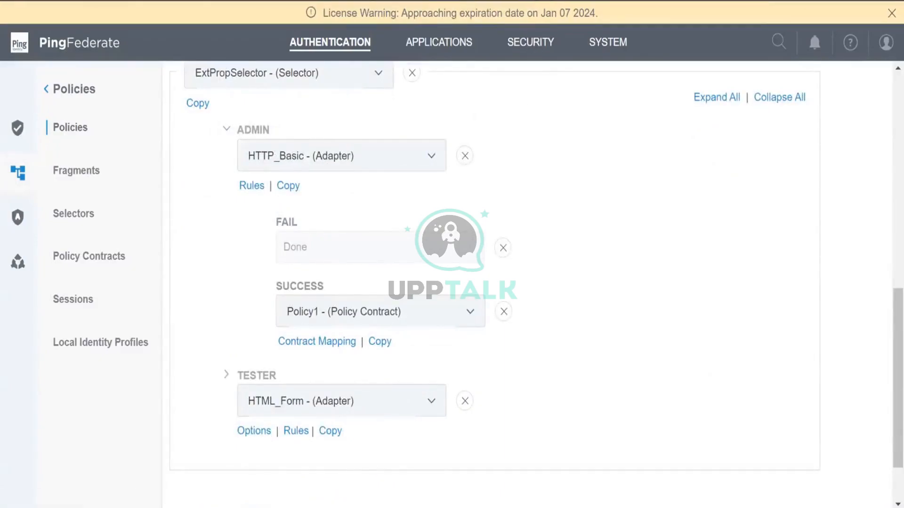
Go to the Salesforce SP connection's extended properties
left_click(446, 43)
left_click(253, 218)
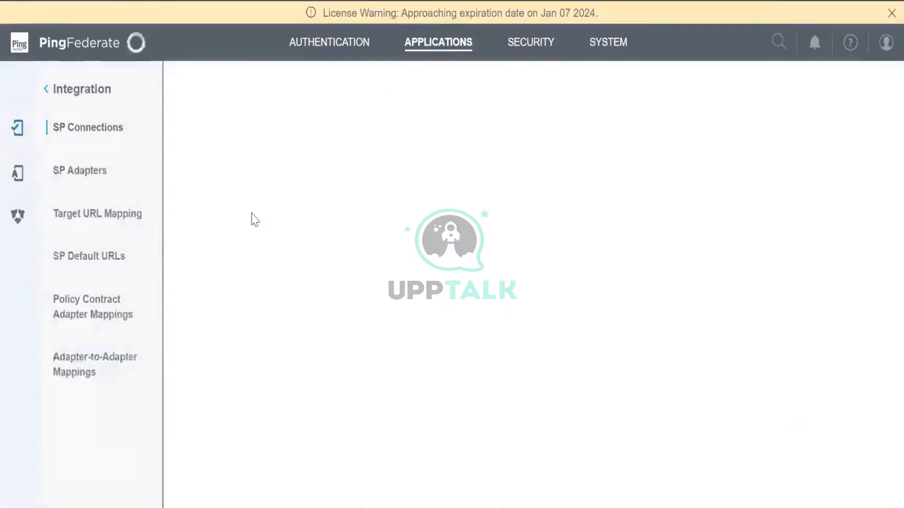
left_click(205, 340)
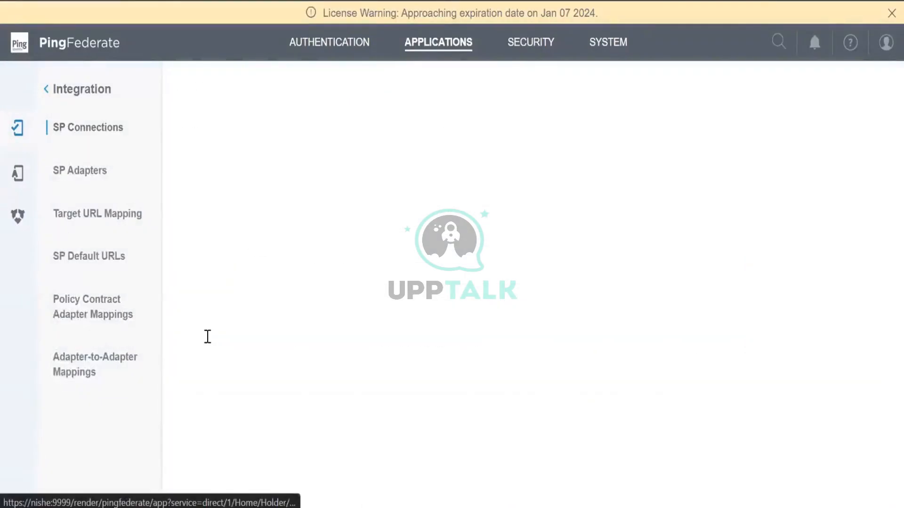
scroll(536, 295, "down", 7)
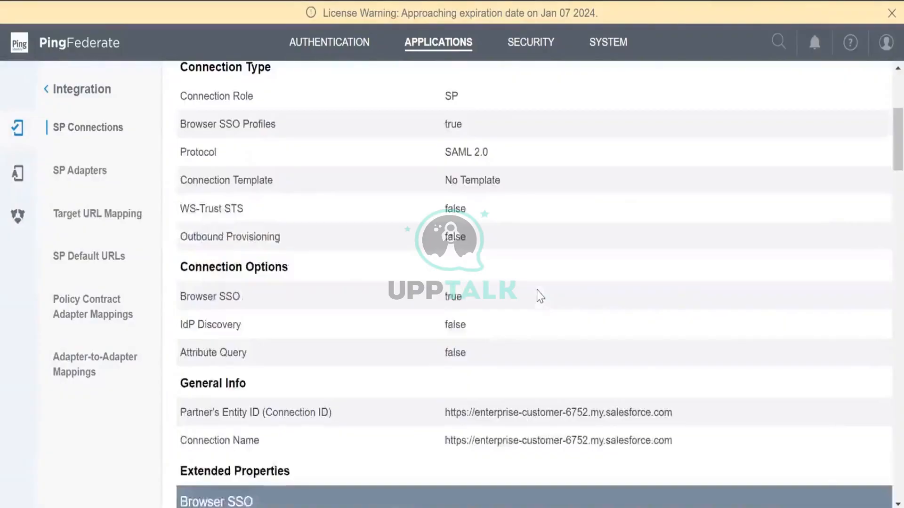
left_click(255, 393)
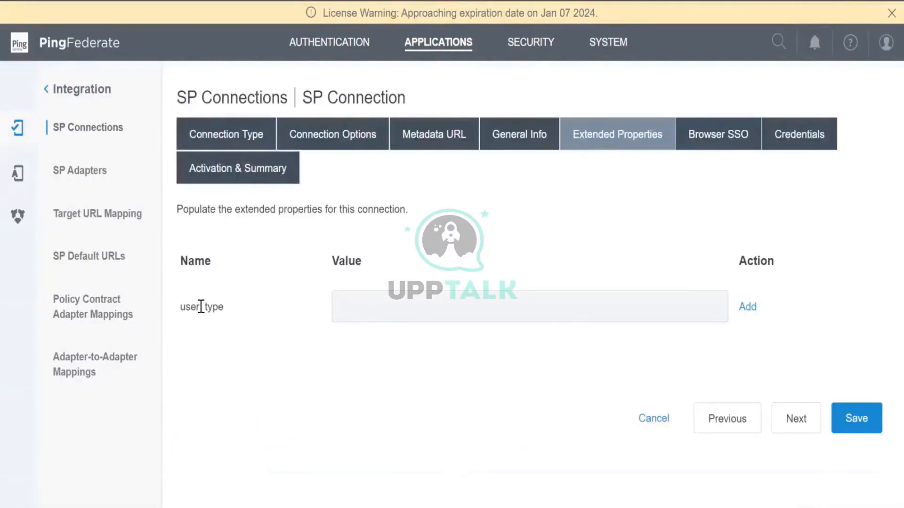
Add the user_type extended property with value TESTER and save the connection
left_click(422, 311)
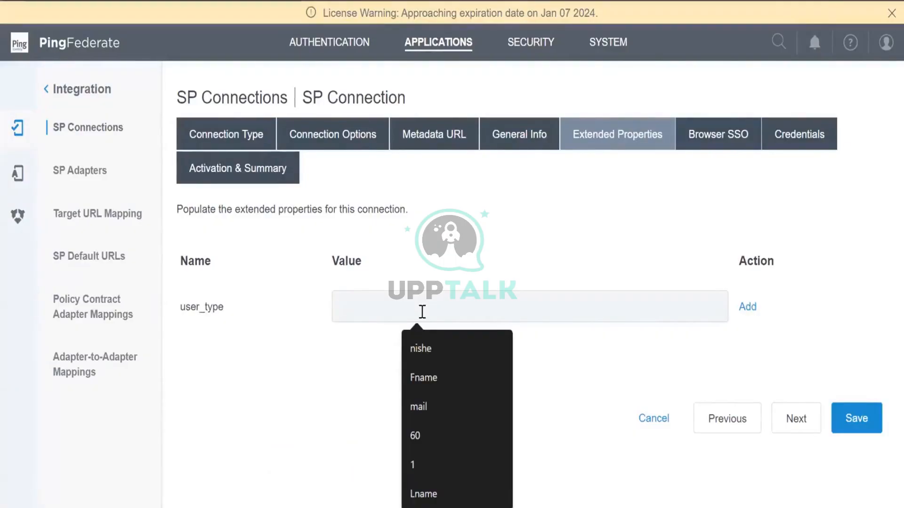
type("tester")
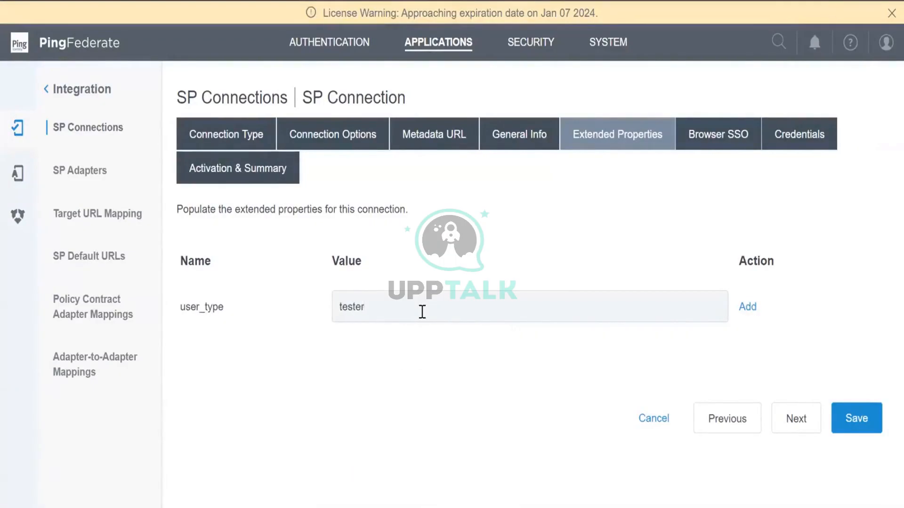
key("BackSpace")
key("BackSpace")
key("BackSpace")
key("BackSpace")
key("BackSpace")
key("BackSpace")
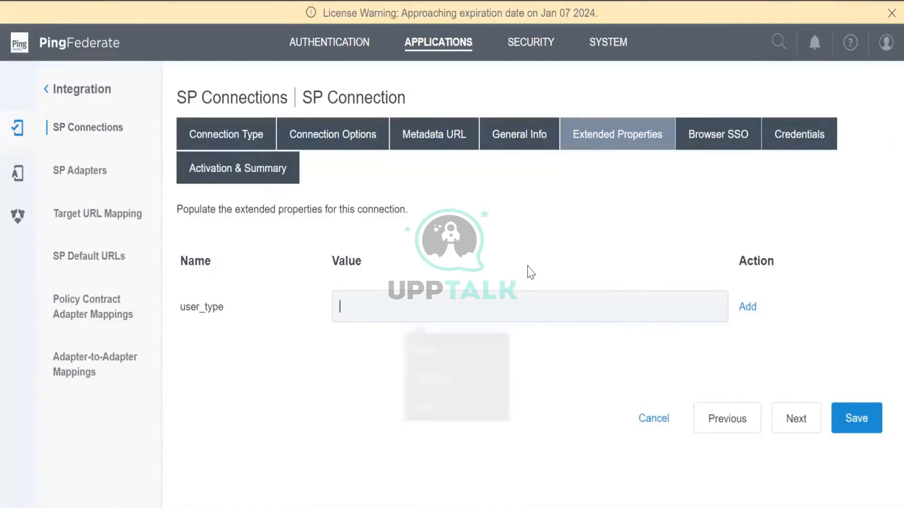
type("TESTER")
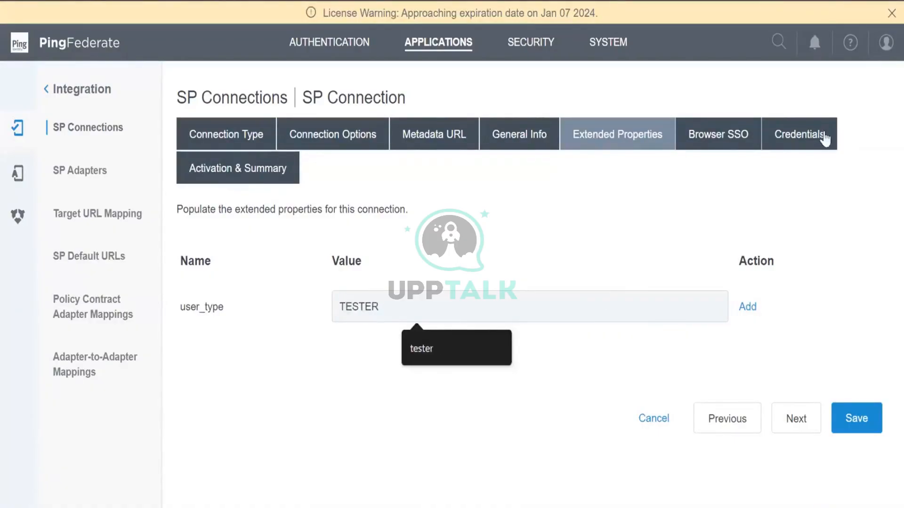
left_click(748, 310)
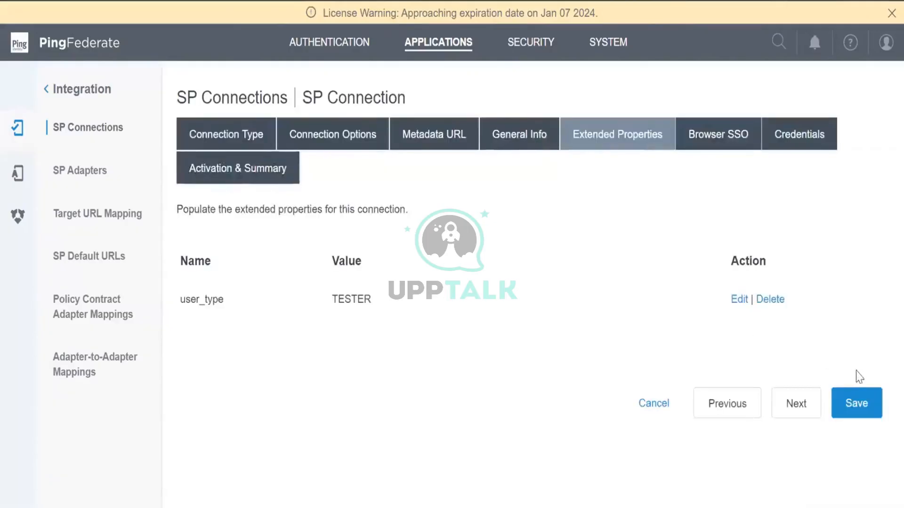
left_click(854, 404)
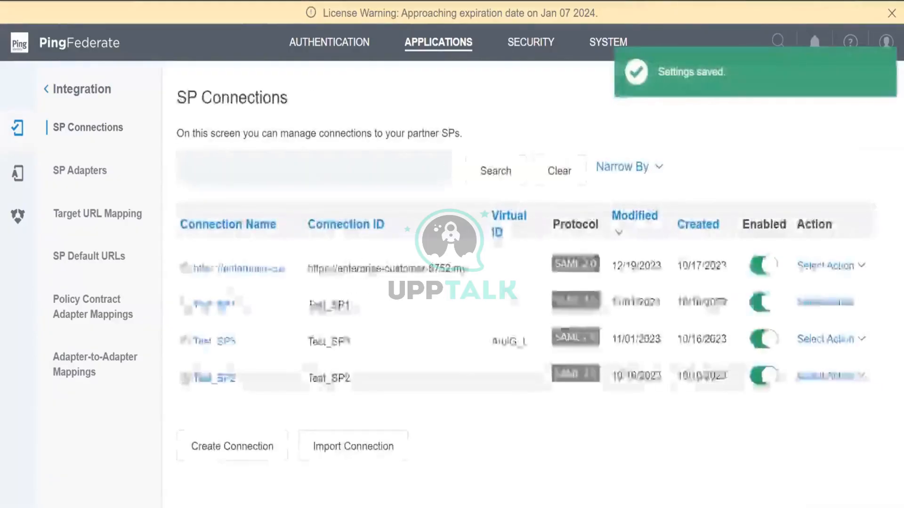
Copy the Salesforce connection's SSO application endpoint link
left_click(256, 273)
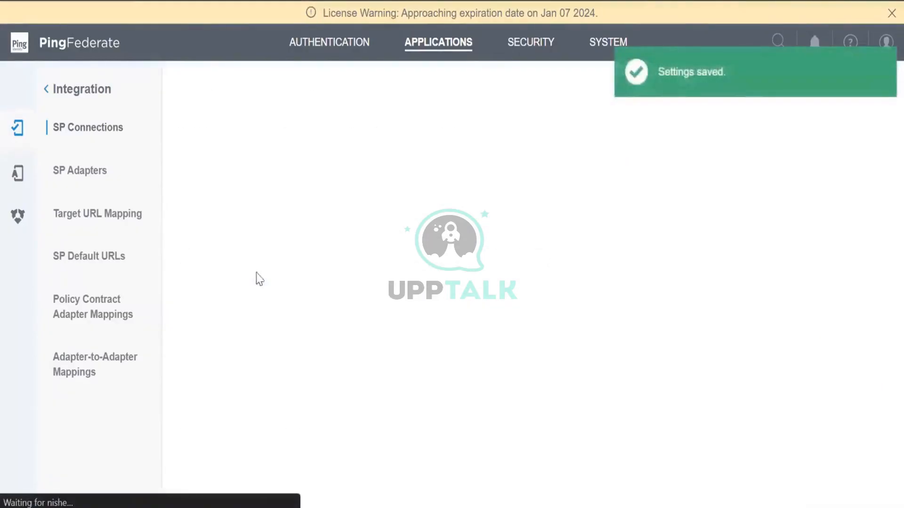
right_click(630, 125)
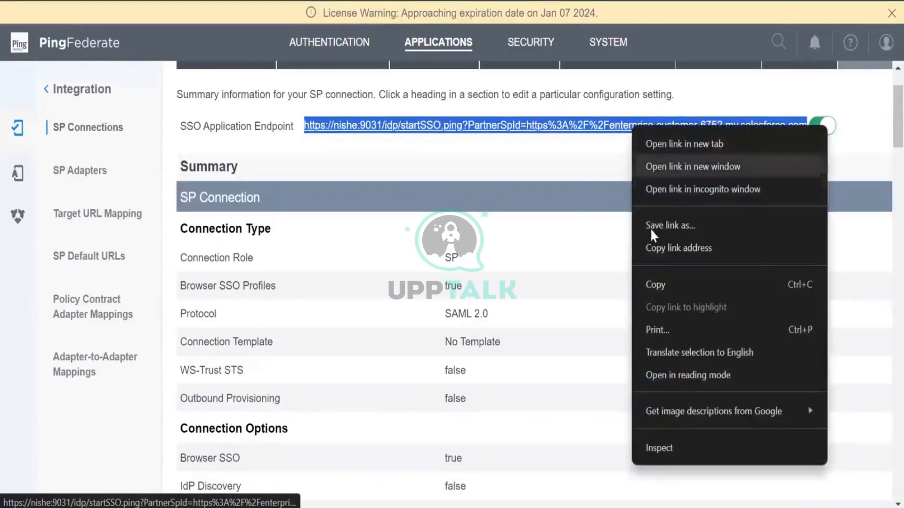
left_click(655, 284)
left_click(395, 507)
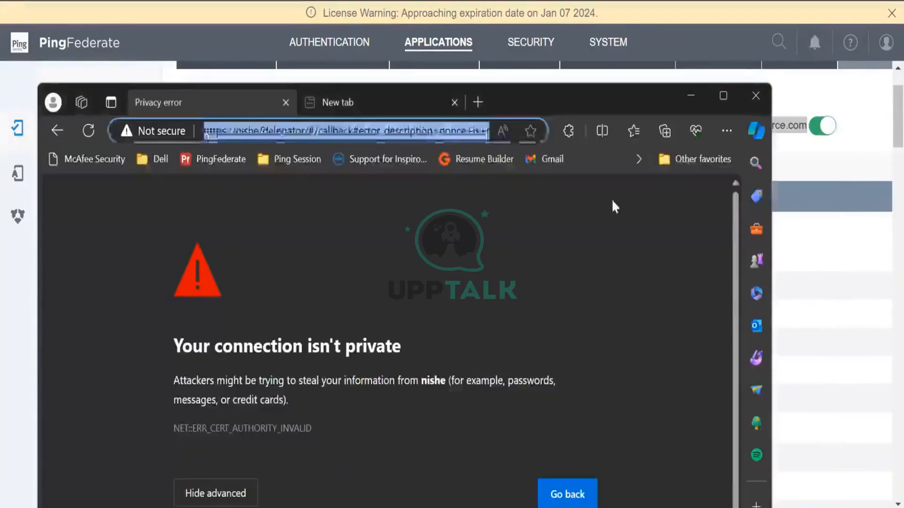
Load the copied SSO endpoint in a maximized Edge window, bringing up a username/password prompt
left_click(725, 97)
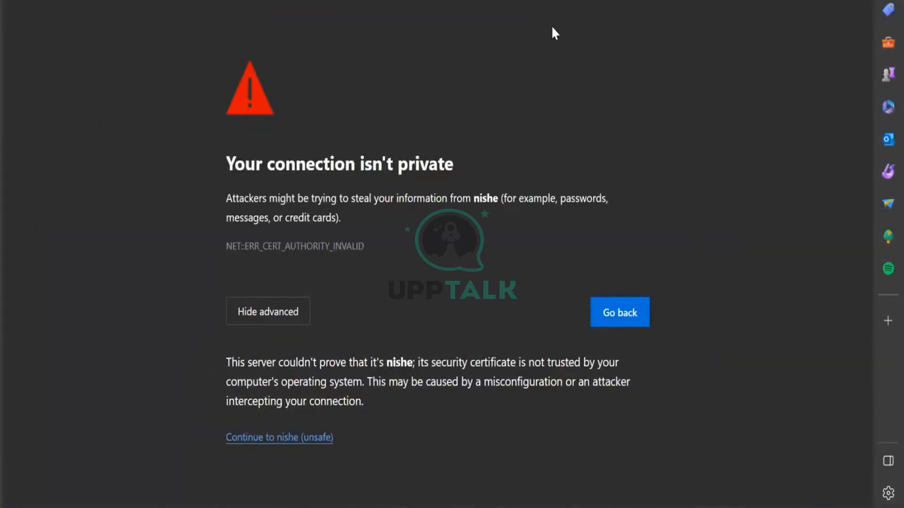
key("ctrl+l")
key("ctrl+v")
key("Return")
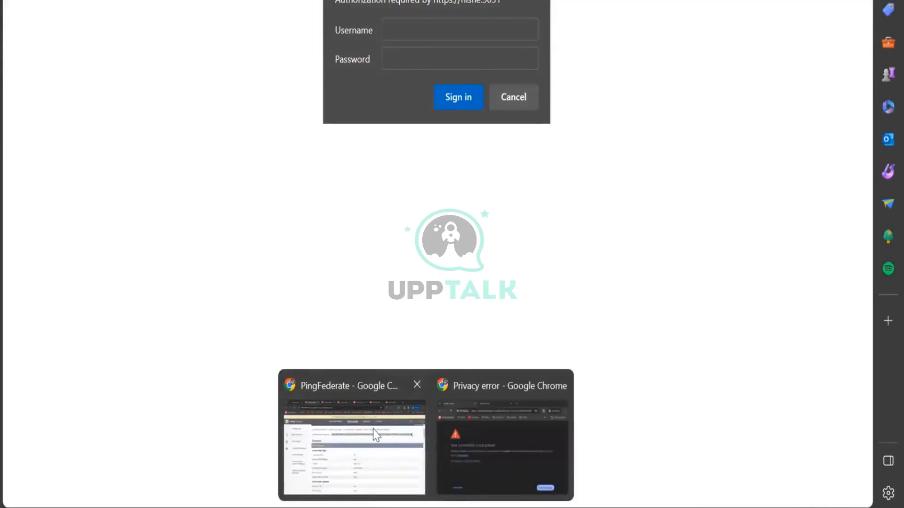
left_click(353, 437)
Open ExtPropPolicy and expand its ADMIN branch to review its paths
left_click(342, 47)
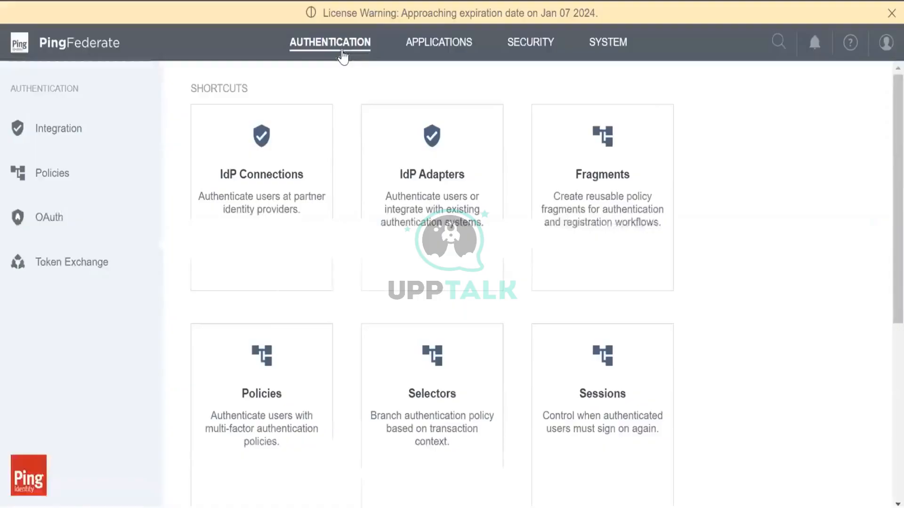
left_click(267, 397)
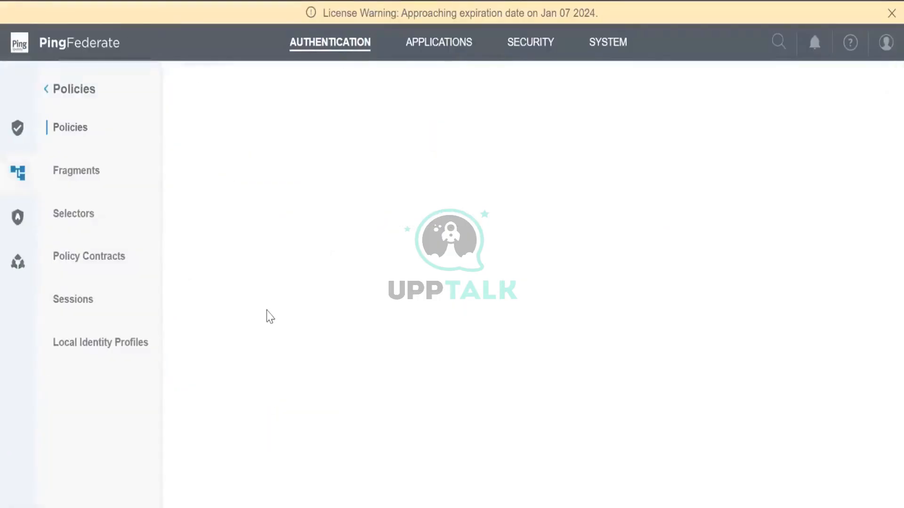
left_click(254, 355)
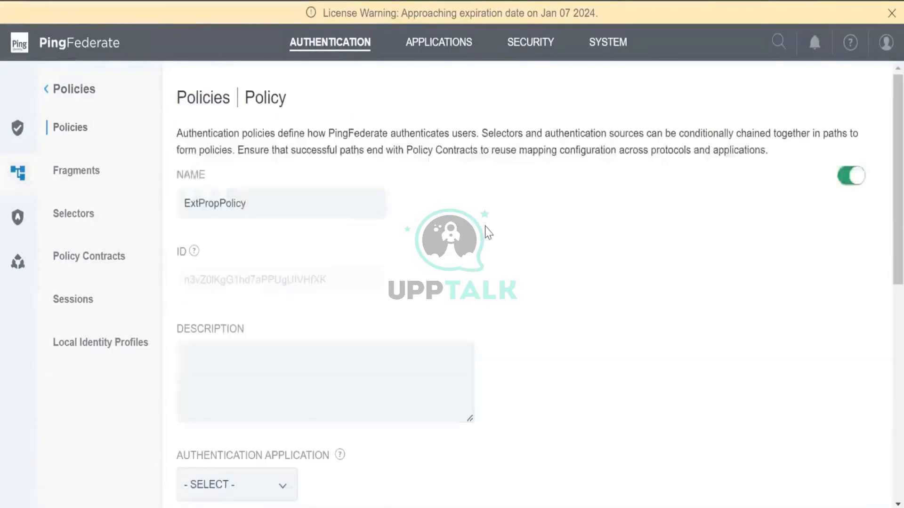
scroll(485, 232, "down", 10)
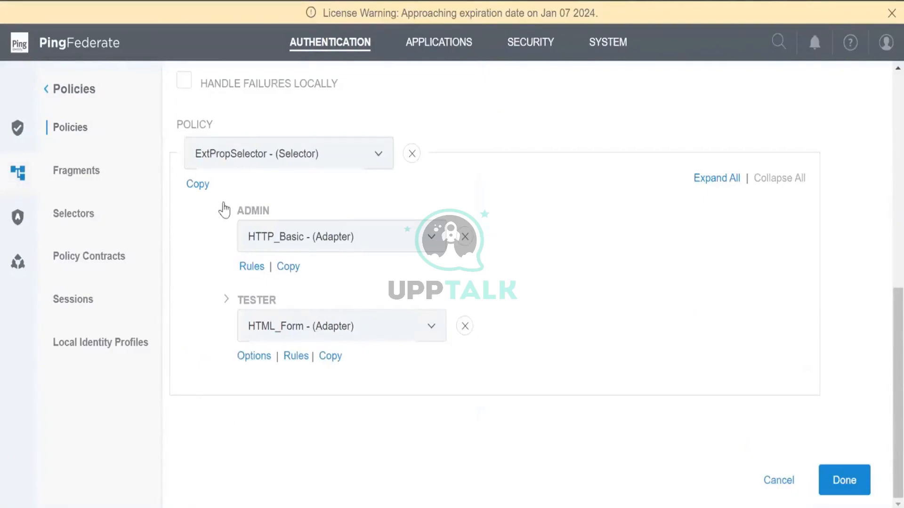
left_click(226, 211)
scroll(351, 347, "down", 2)
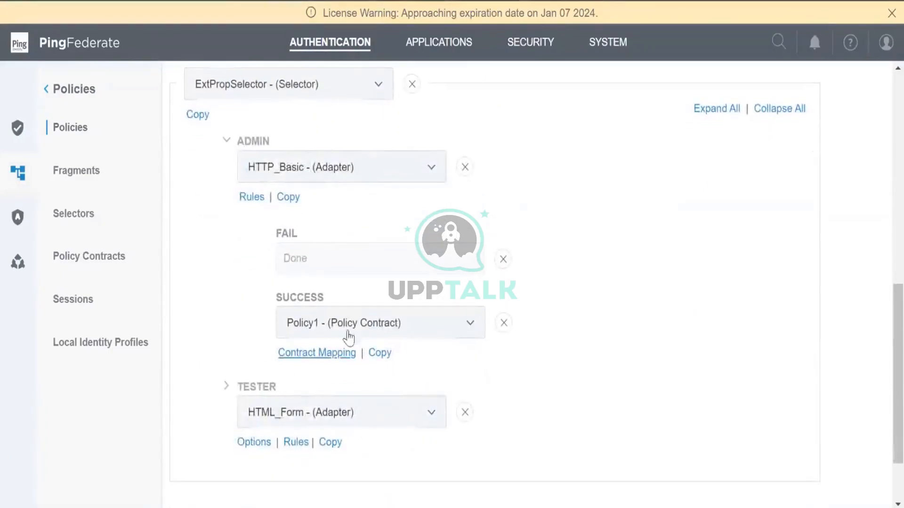
left_click(251, 144)
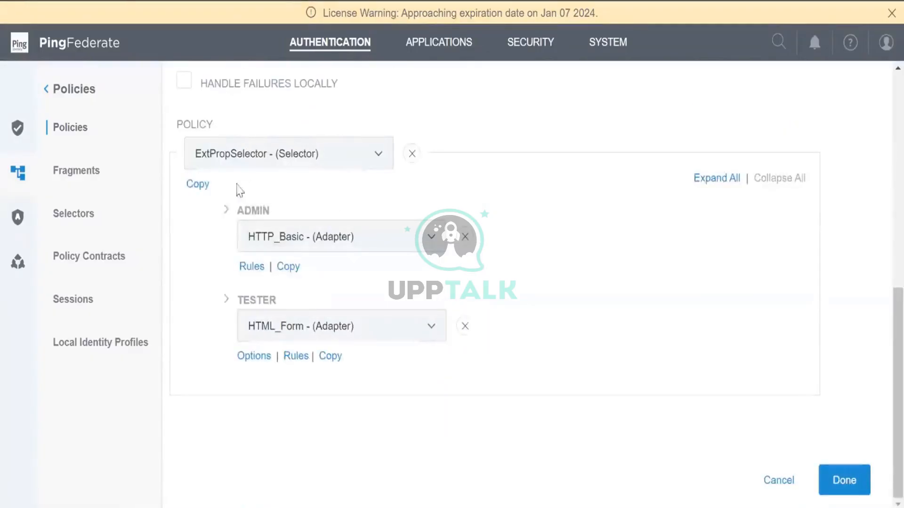
left_click(227, 213)
scroll(244, 392, "down", 5)
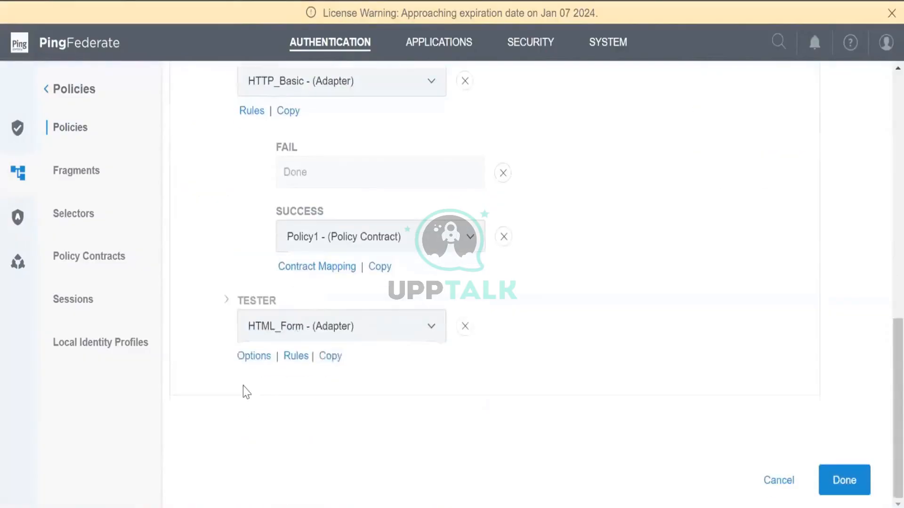
Expand the TESTER branch to see HTML_Form success leading to Policy1, then go to SP Connections
left_click(223, 307)
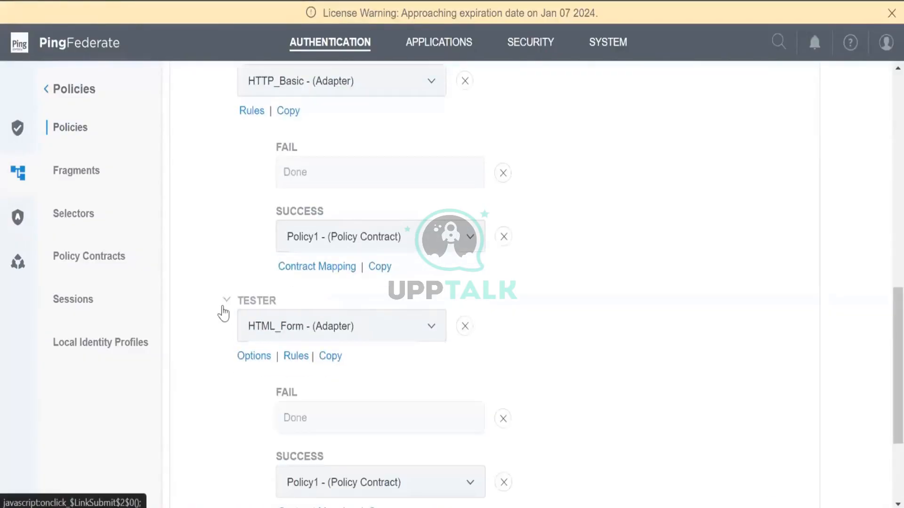
scroll(224, 312, "down", 5)
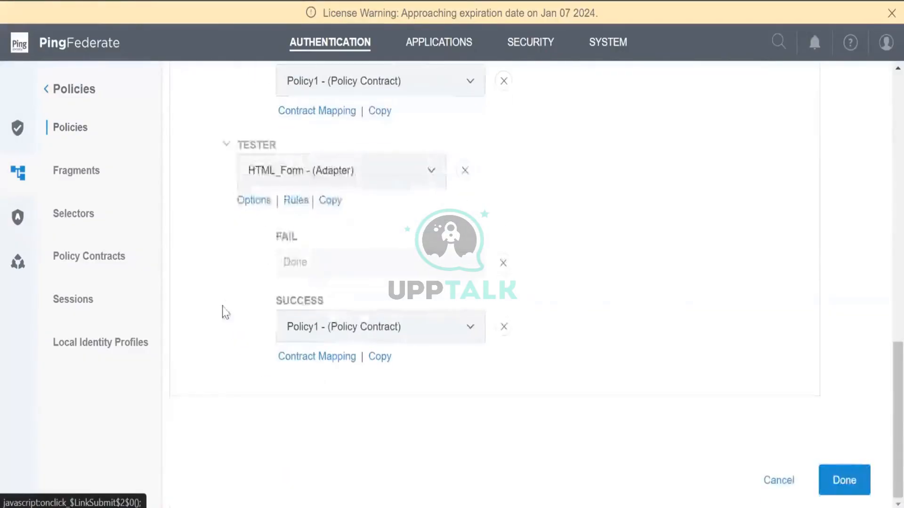
left_click(438, 43)
left_click(273, 176)
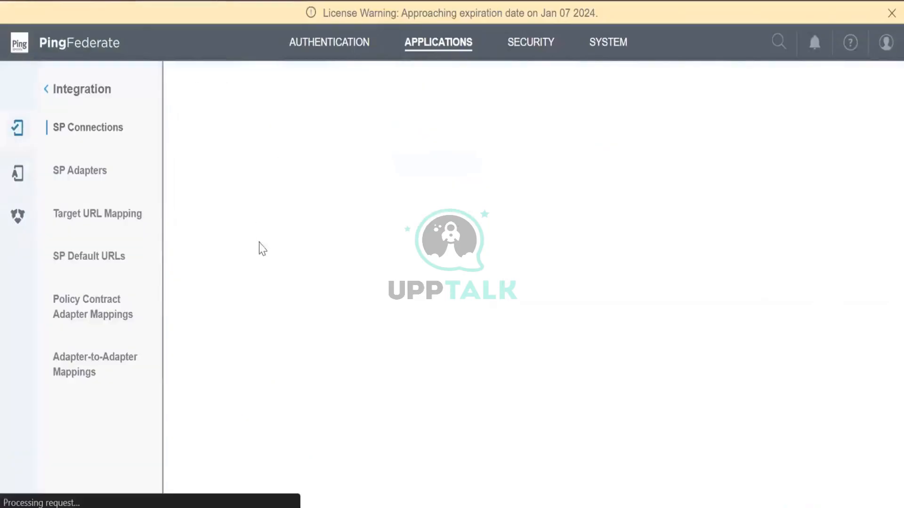
Open and scroll through the Salesforce connection summary
left_click(266, 266)
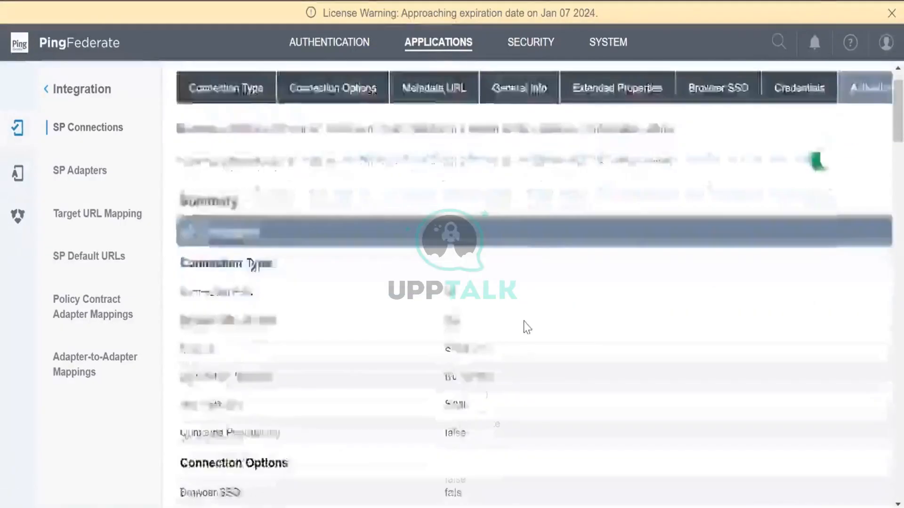
scroll(526, 327, "down", 10)
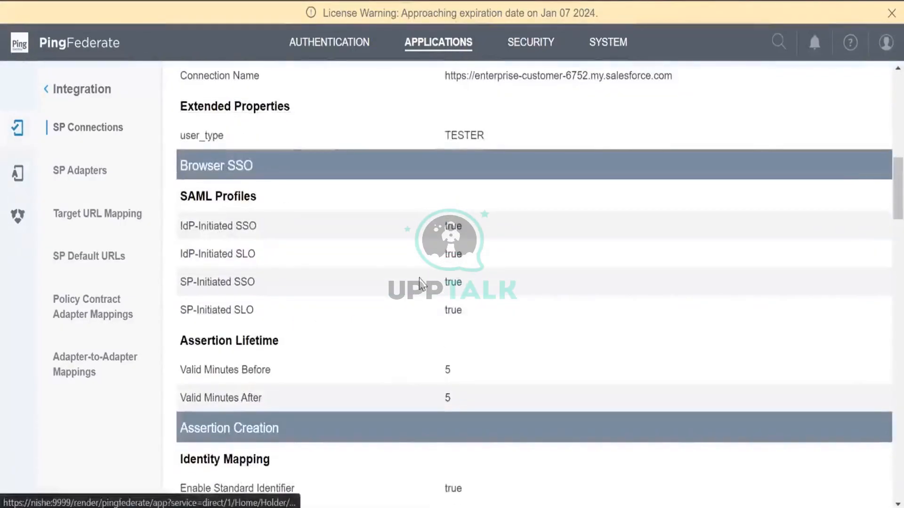
scroll(420, 284, "down", 8)
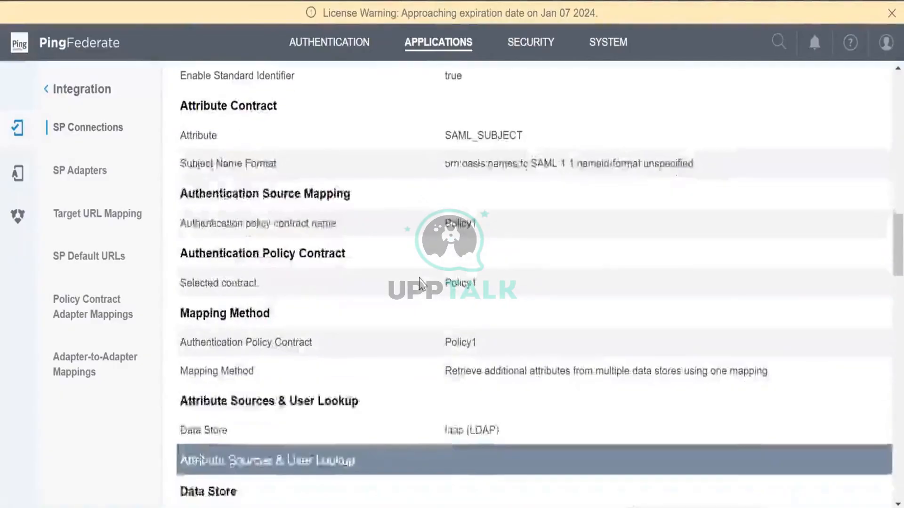
scroll(420, 284, "up", 5)
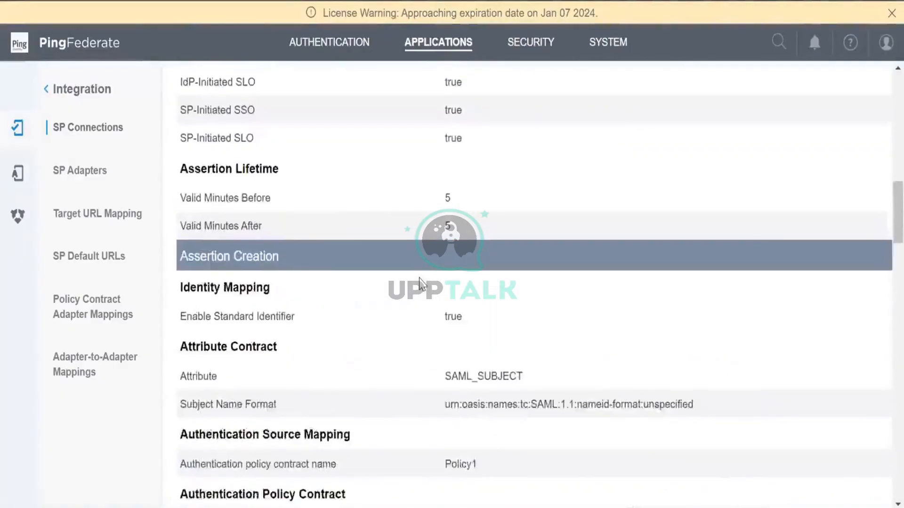
scroll(420, 283, "up", 5)
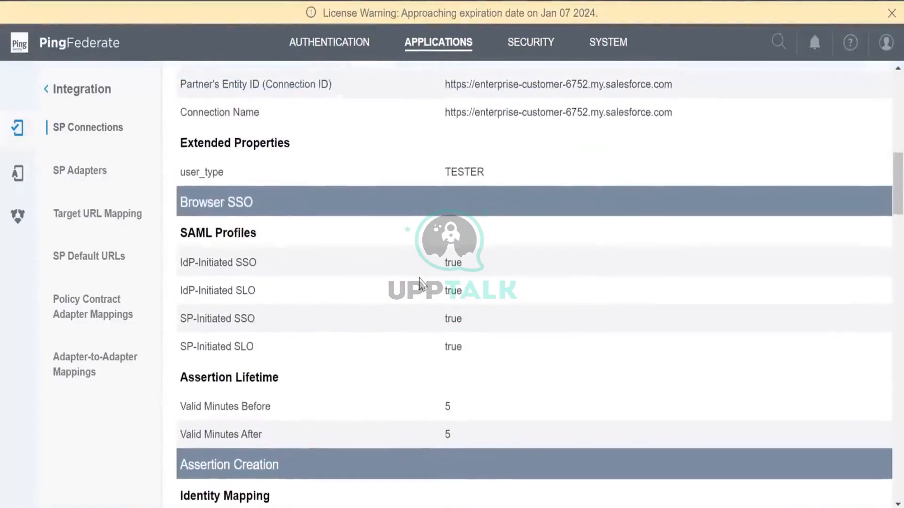
Change the user_type extended property from TESTER to tester and save the connection
left_click(232, 146)
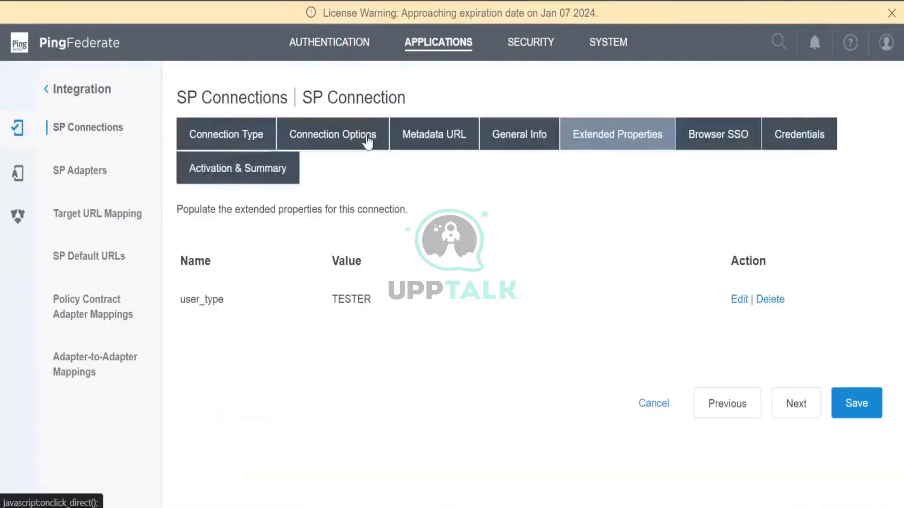
left_click(739, 300)
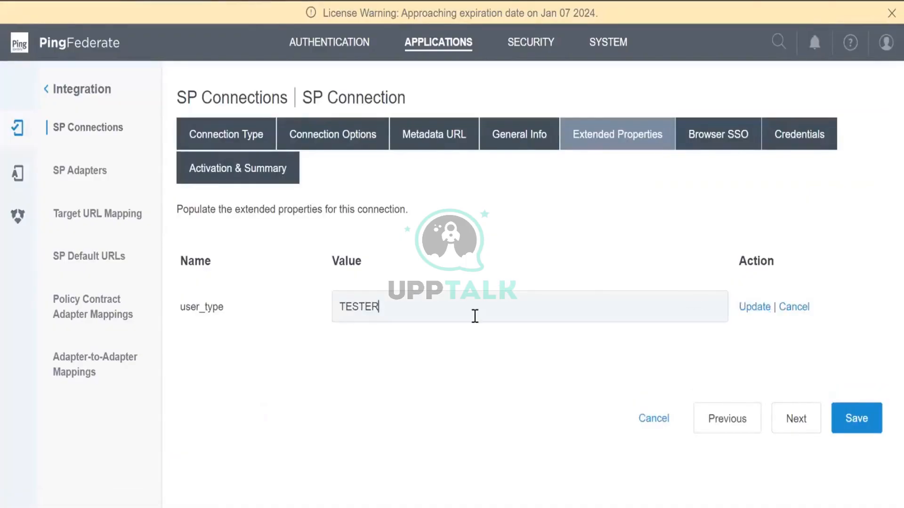
key("BackSpace")
key("BackSpace")
key("BackSpace")
type("t")
left_click(752, 311)
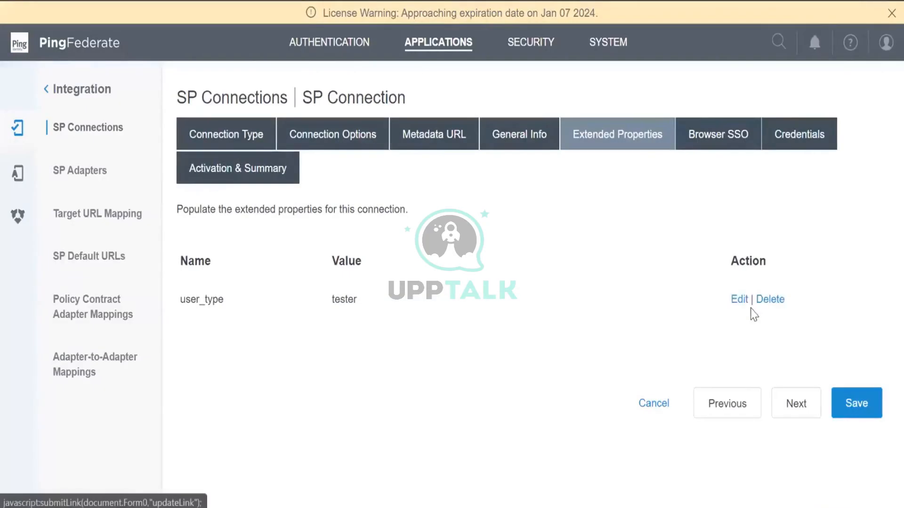
left_click(849, 412)
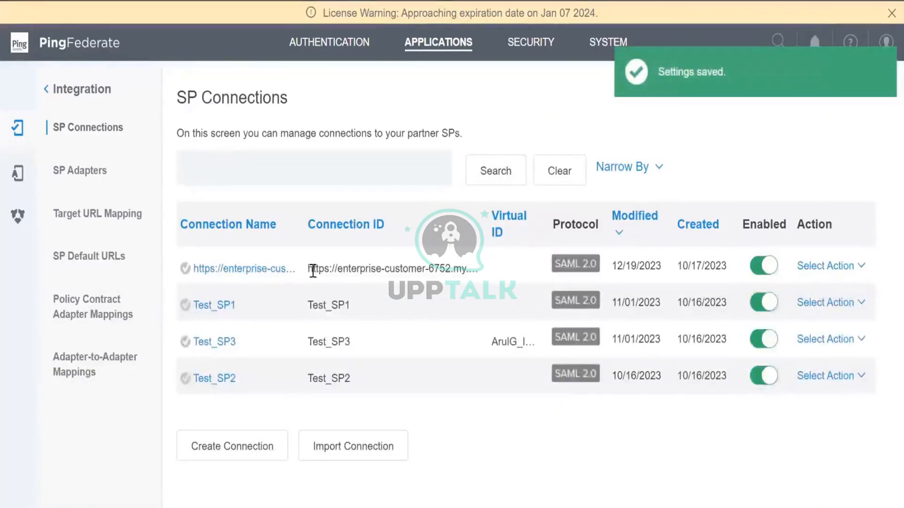
left_click(261, 269)
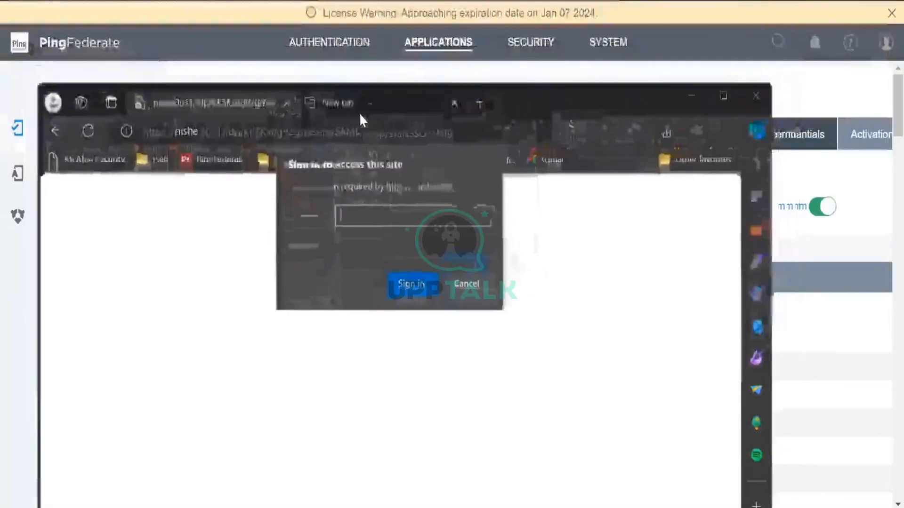
Paste the Salesforce SSO endpoint link into a new Edge tab and load it
left_click(359, 112)
left_click(347, 132)
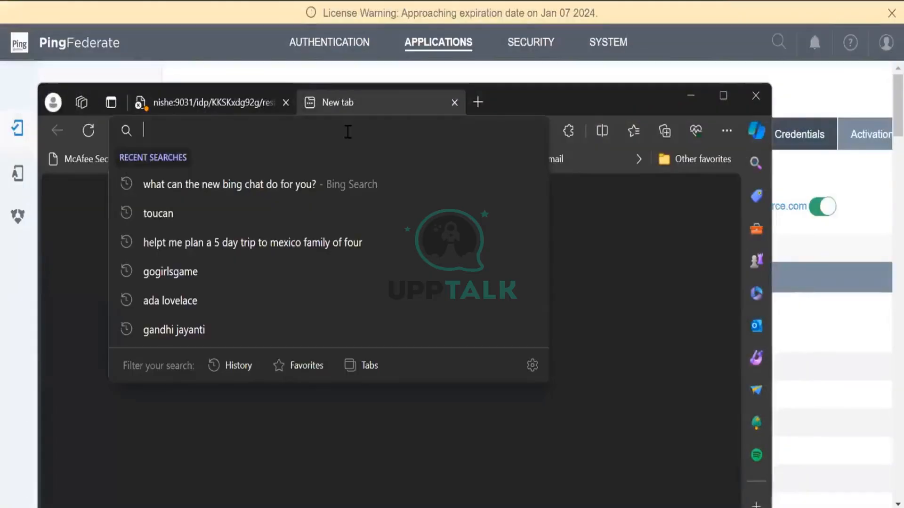
type("https://nishe:9031/idp/startSSO.ping?PartnerSpId=https%3A%2F%2Fenterprise-customer-6752.my.salesforce.com")
left_click(236, 100)
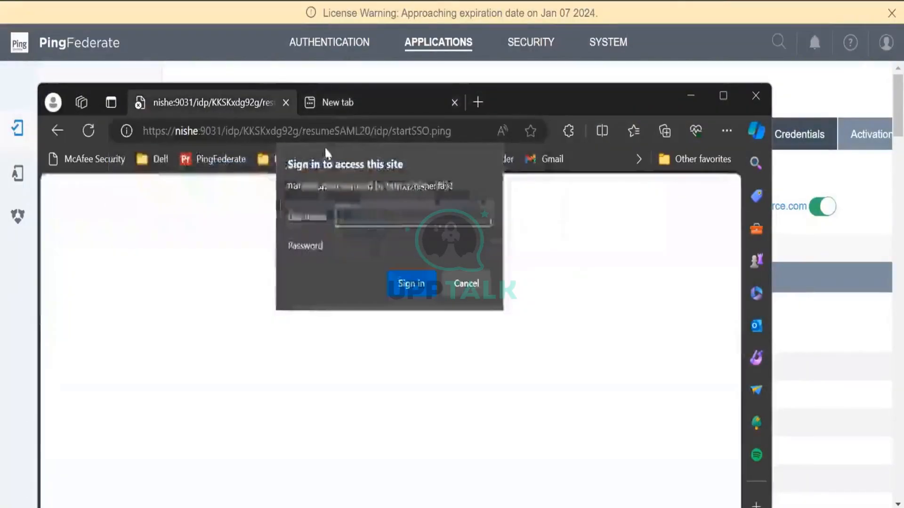
left_click(352, 102)
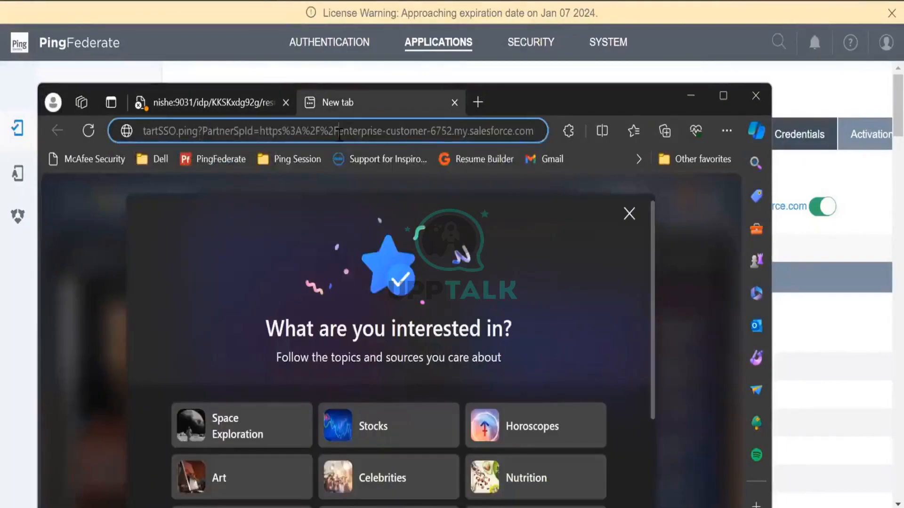
key("Return")
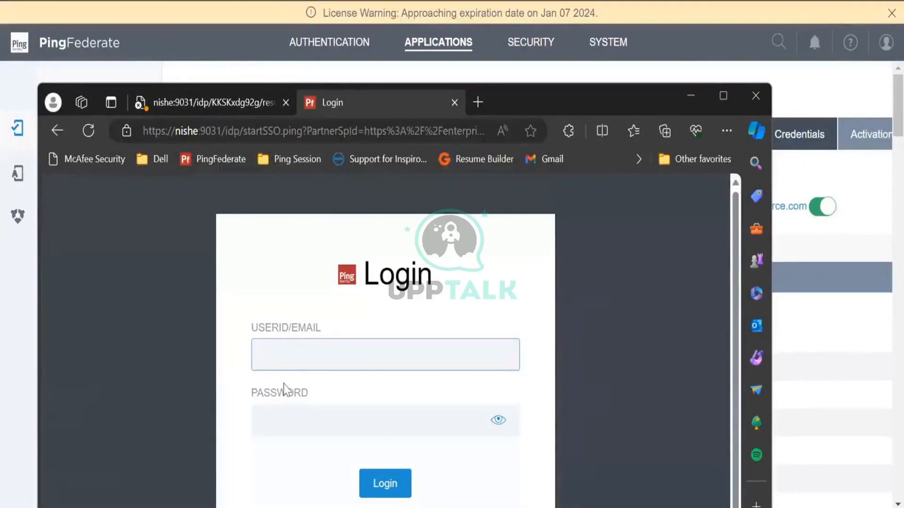
Sign in with saved credentials, which fails with 'Authentication Failed'
left_click(723, 102)
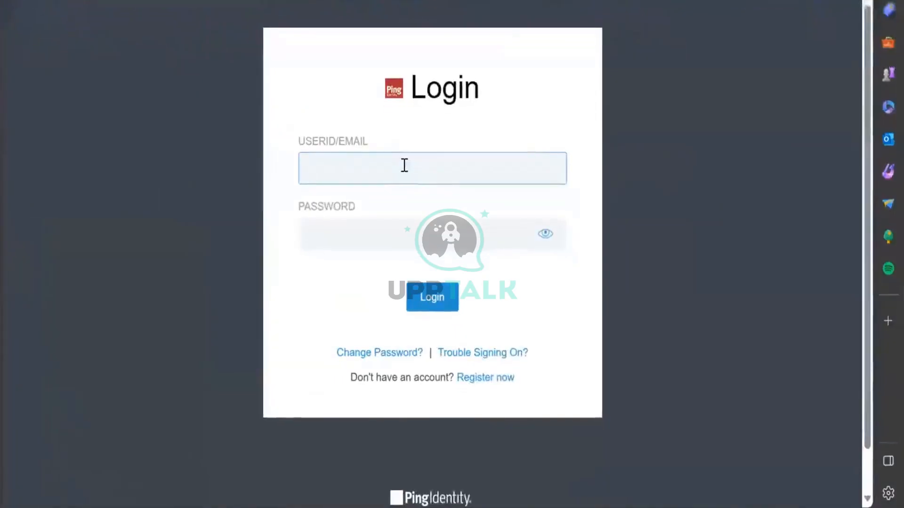
left_click(403, 165)
left_click(474, 377)
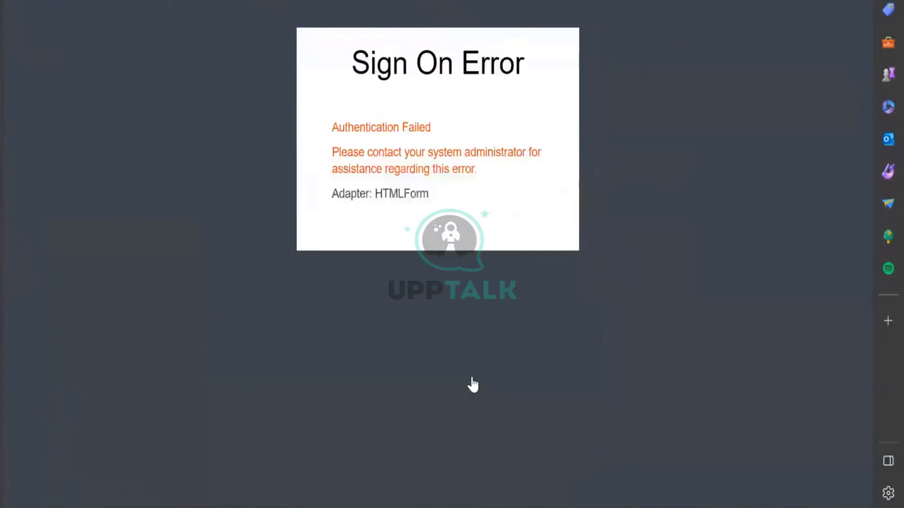
left_click_drag(332, 128, 426, 193)
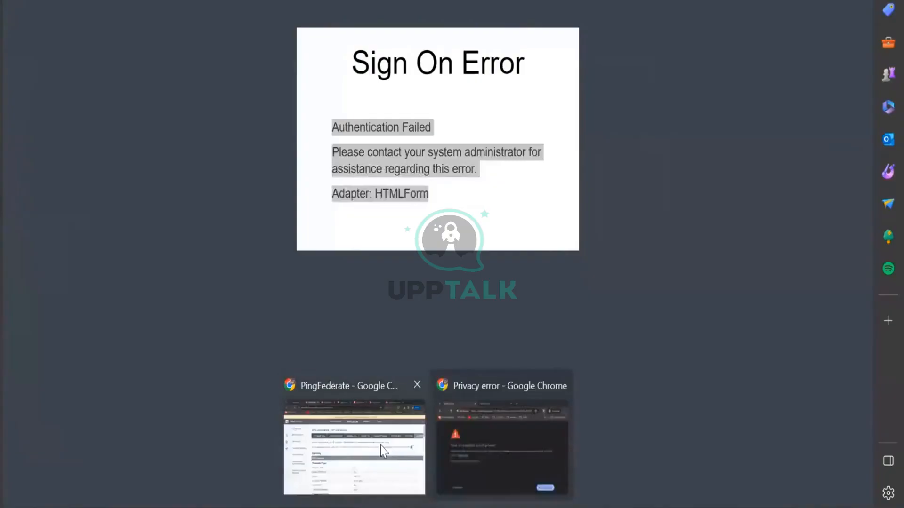
left_click(380, 445)
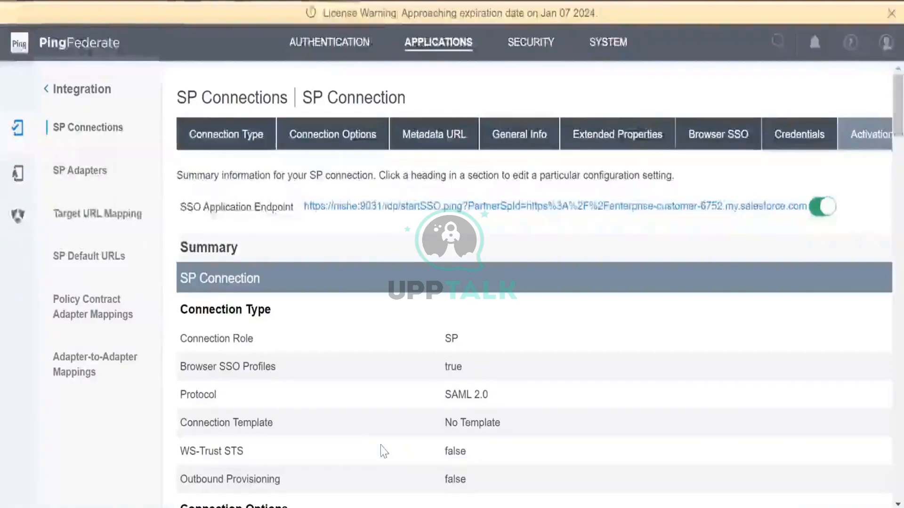
Open ExtPropPolicy, expand the TESTER branch and review its success contract mapping
left_click(323, 47)
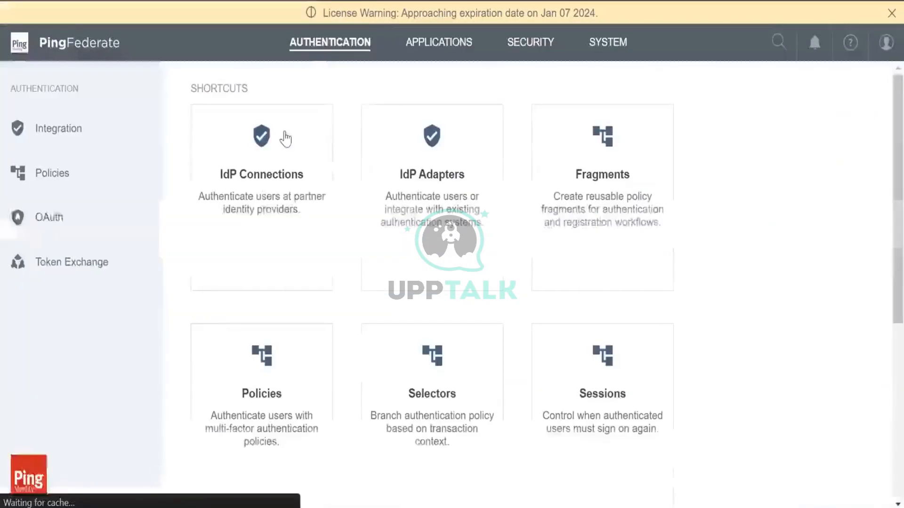
left_click(244, 387)
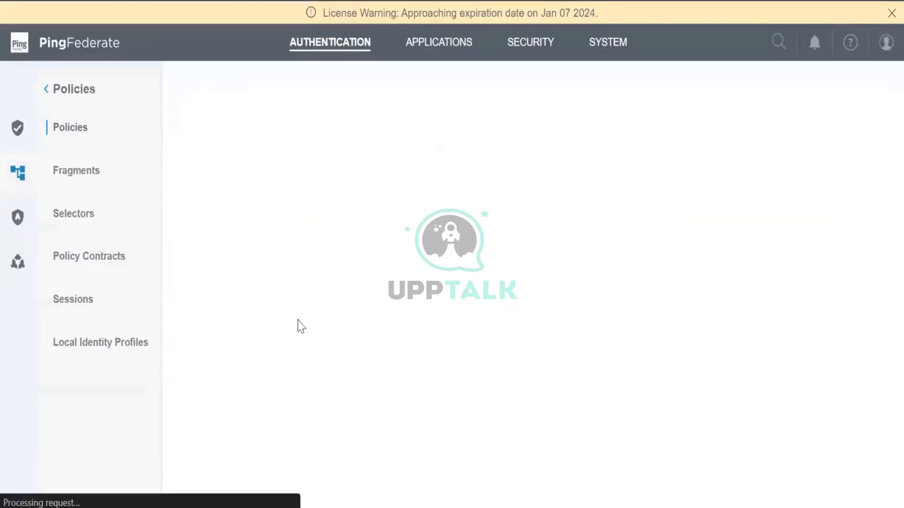
left_click(272, 354)
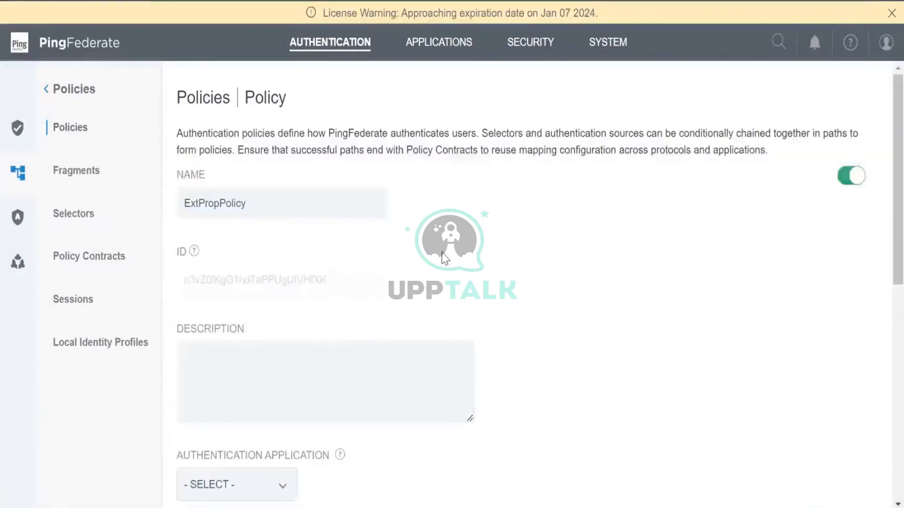
scroll(442, 258, "down", 10)
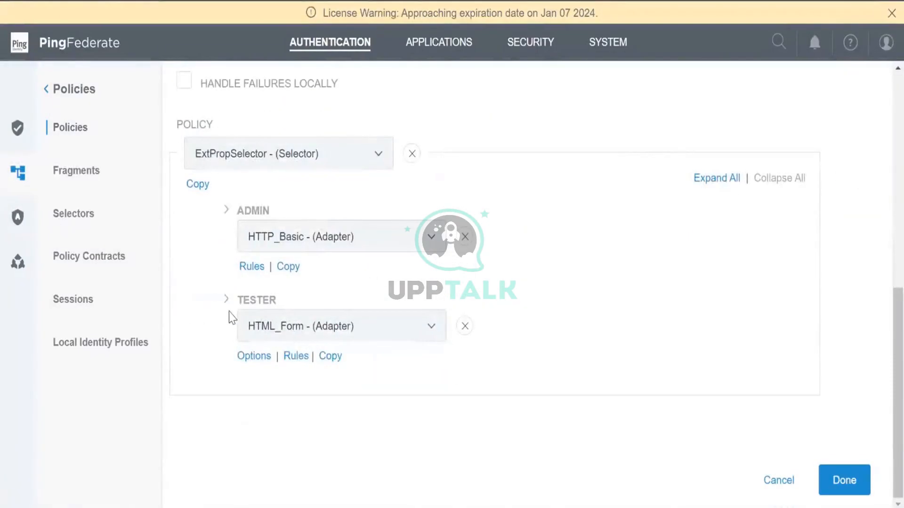
left_click(227, 301)
scroll(227, 306, "down", 3)
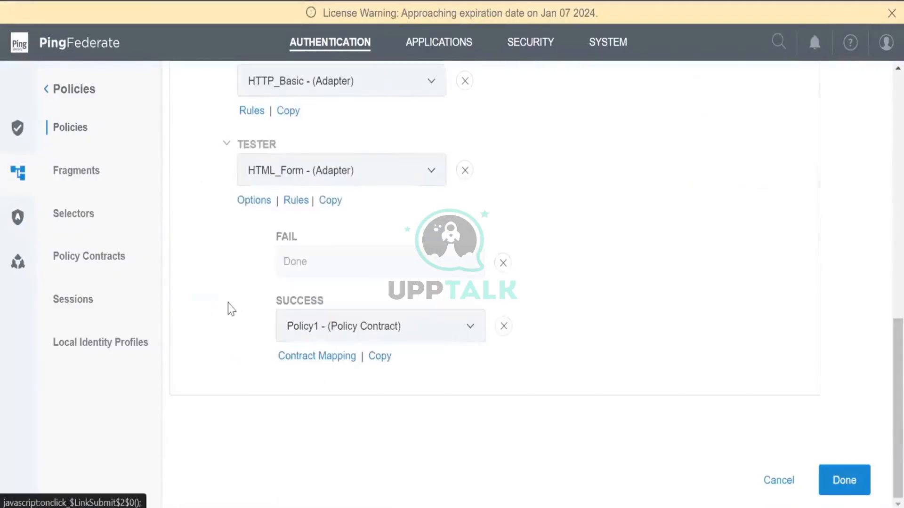
left_click(305, 356)
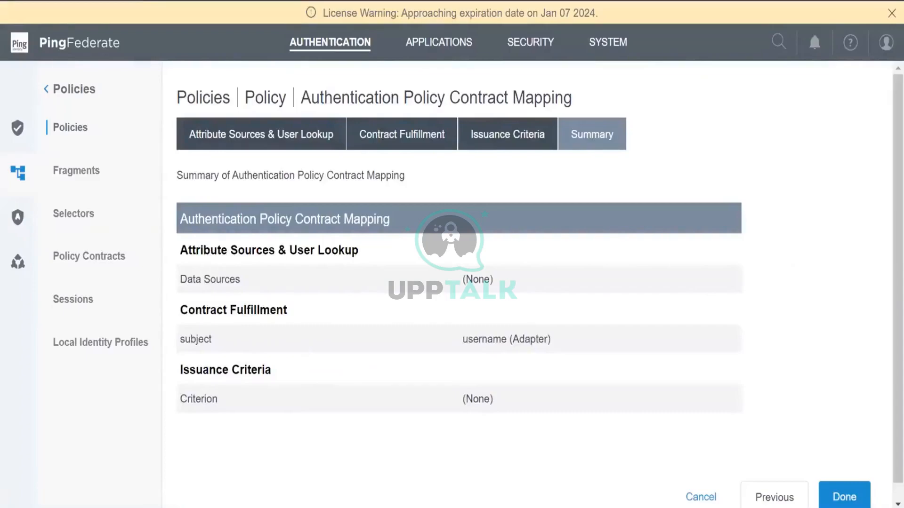
left_click(700, 498)
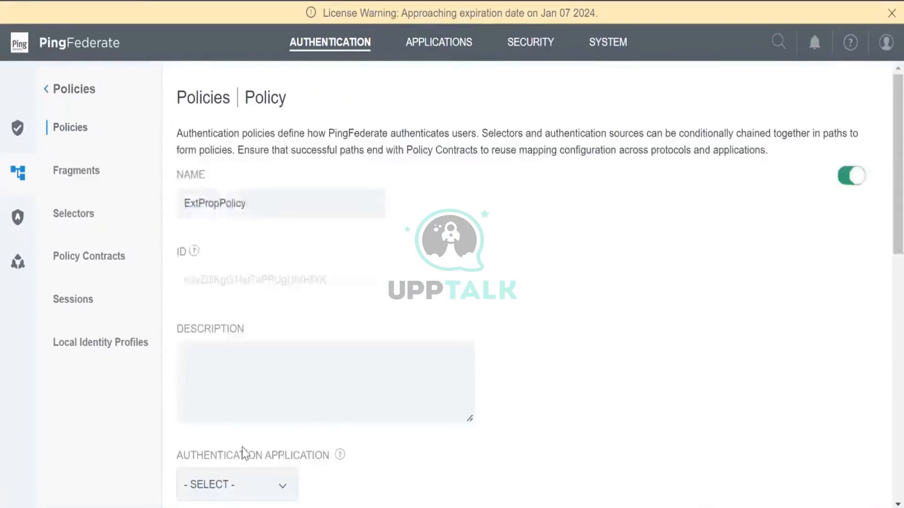
Set the HTML_Form success target to the Profile1 local identity profile
scroll(240, 449, "down", 10)
scroll(283, 357, "down", 3)
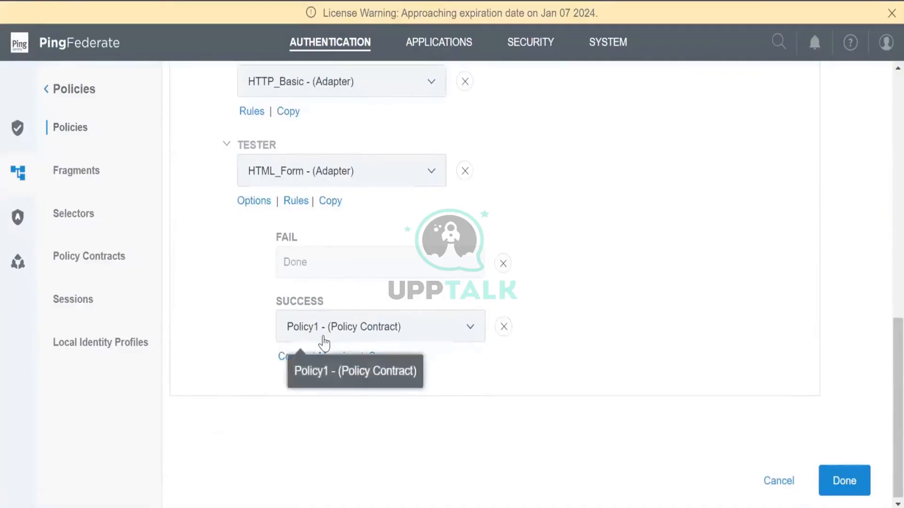
left_click(436, 332)
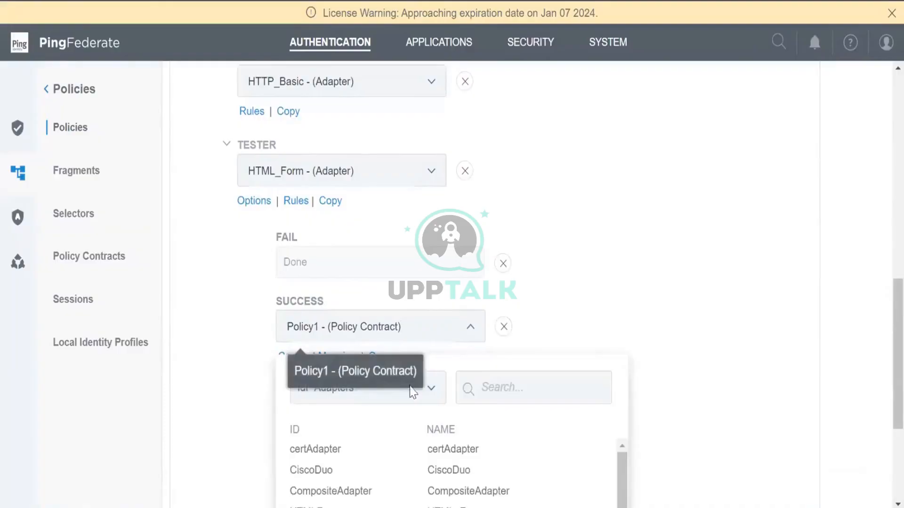
left_click(424, 396)
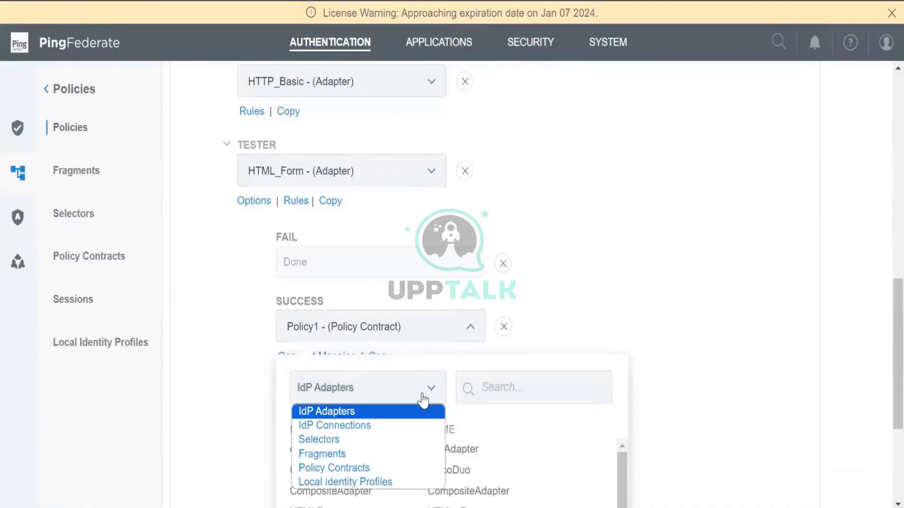
left_click(372, 482)
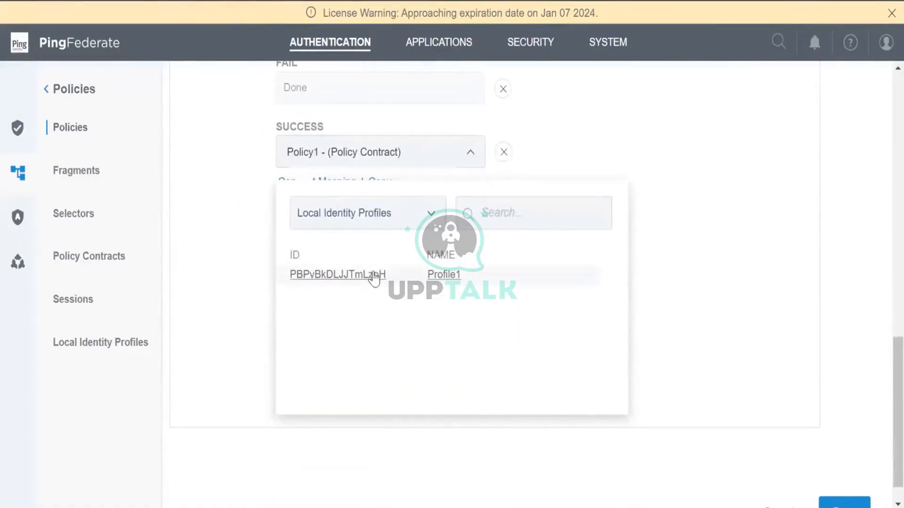
left_click(373, 279)
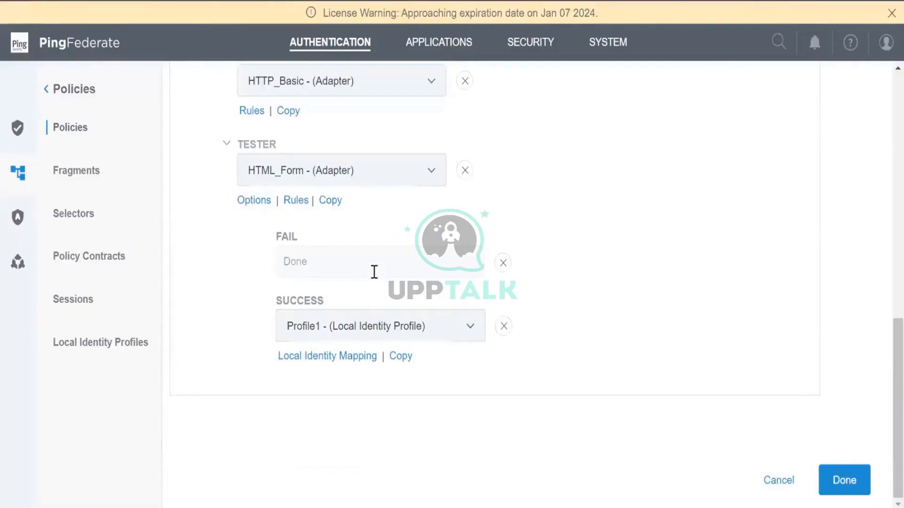
In Profile1's local identity mapping, map pf.local.identity.unique.id to the HTMLForm adapter's uid
left_click(335, 358)
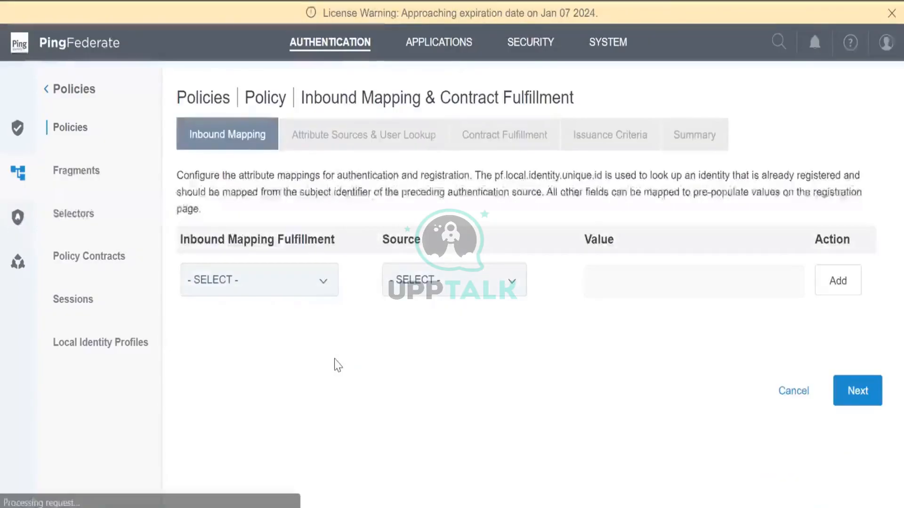
left_click(323, 282)
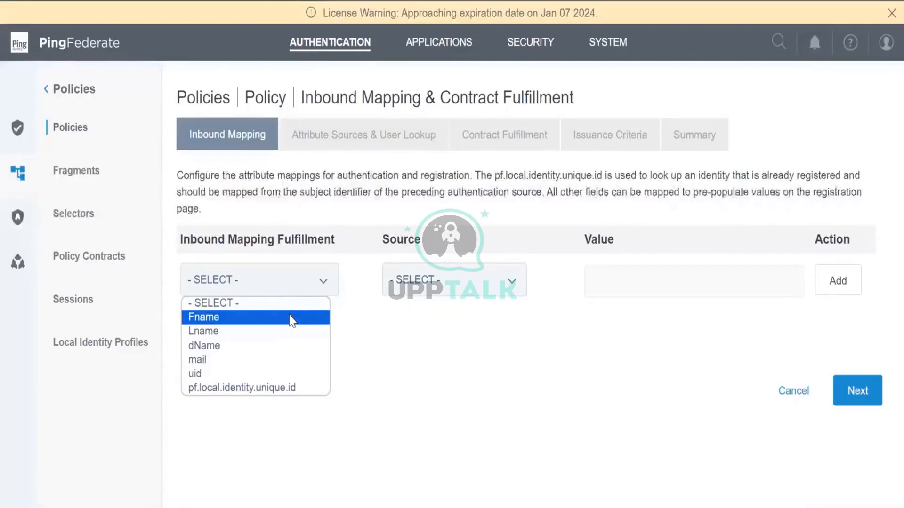
left_click(267, 387)
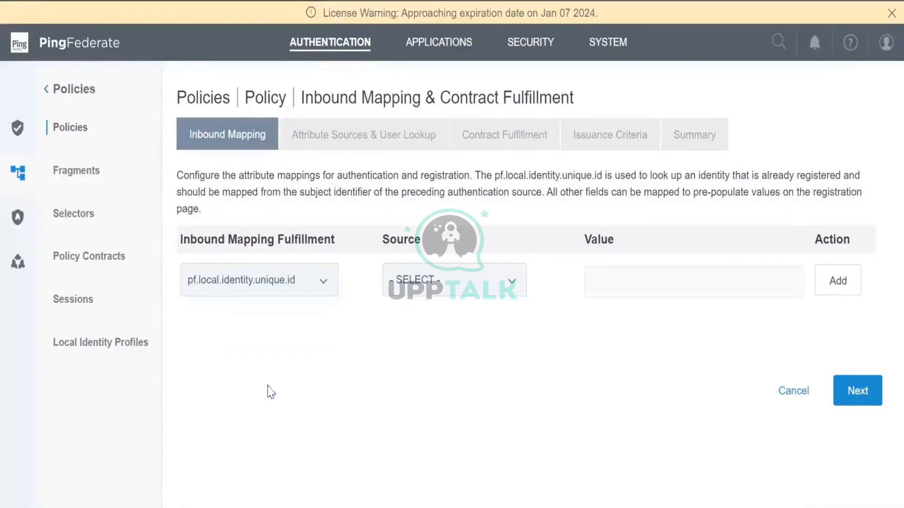
left_click(400, 282)
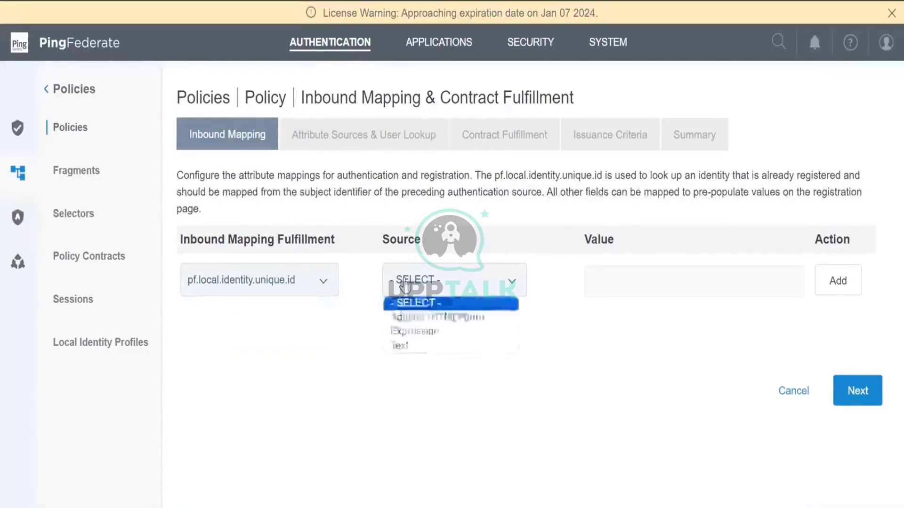
left_click(405, 323)
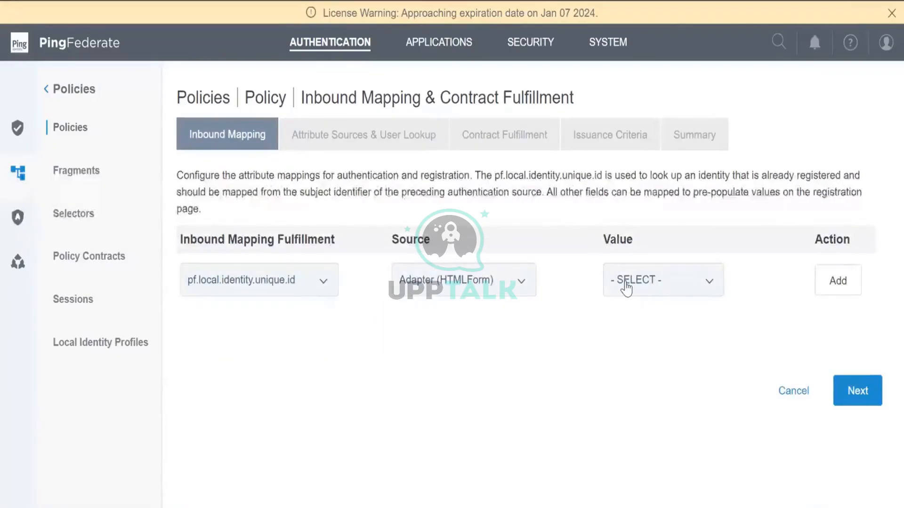
left_click(626, 288)
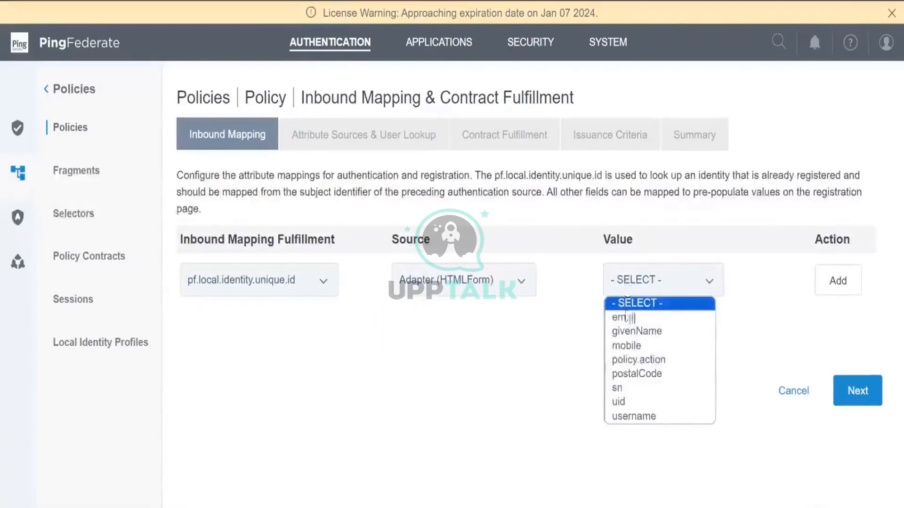
left_click(622, 403)
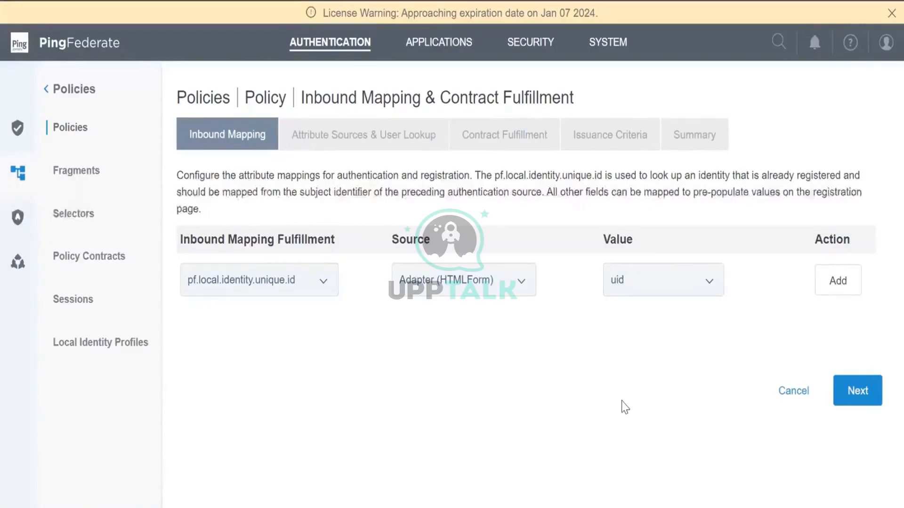
left_click(516, 349)
left_click(832, 292)
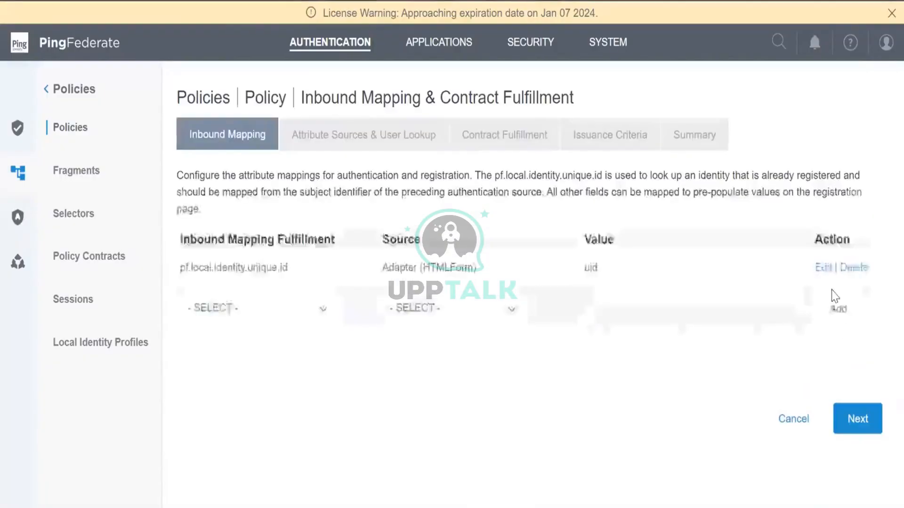
Fulfil the contract subject from the HTMLForm adapter's username
left_click(852, 423)
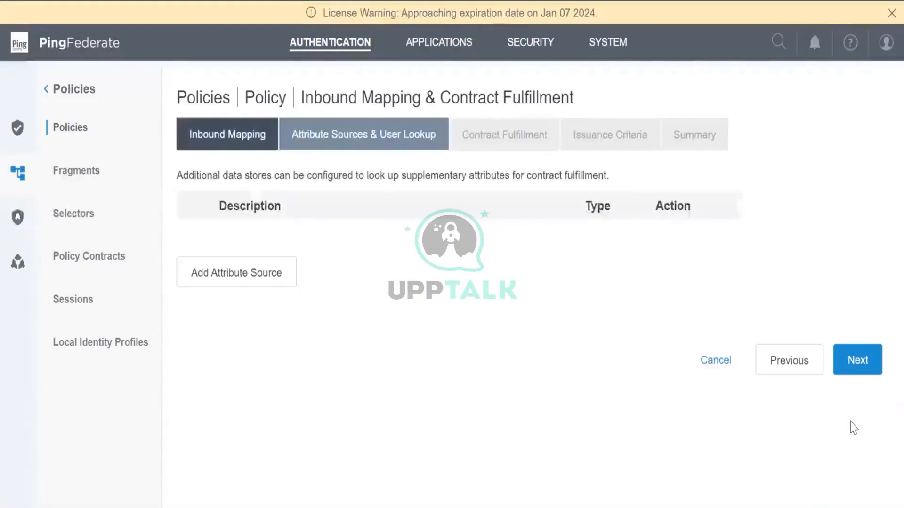
left_click(868, 369)
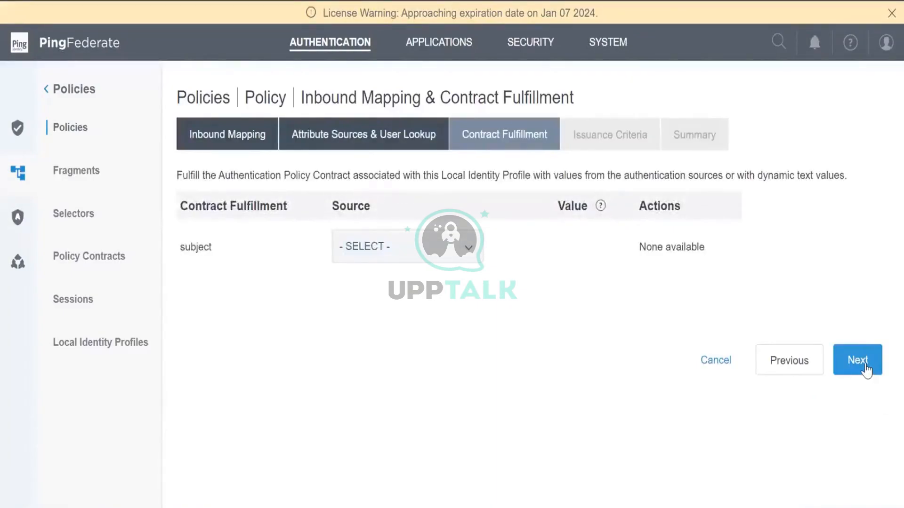
left_click(400, 259)
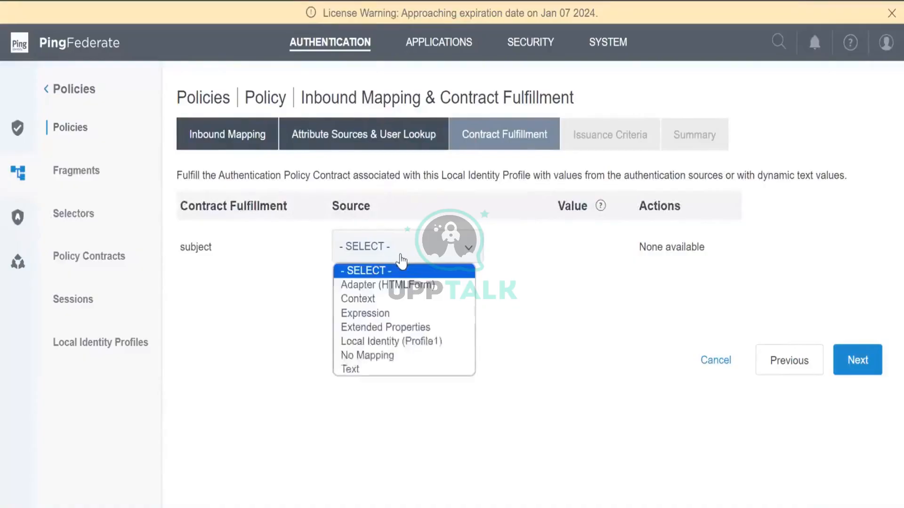
left_click(391, 284)
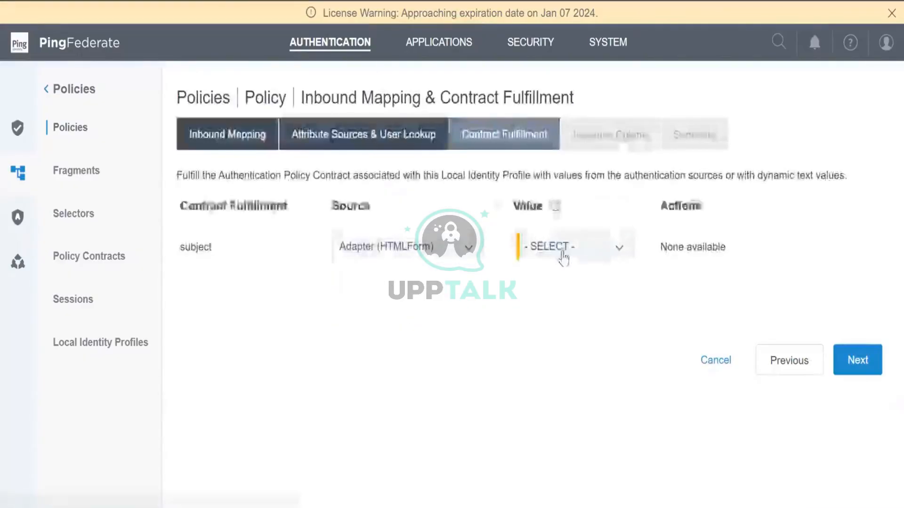
left_click(562, 254)
left_click(547, 384)
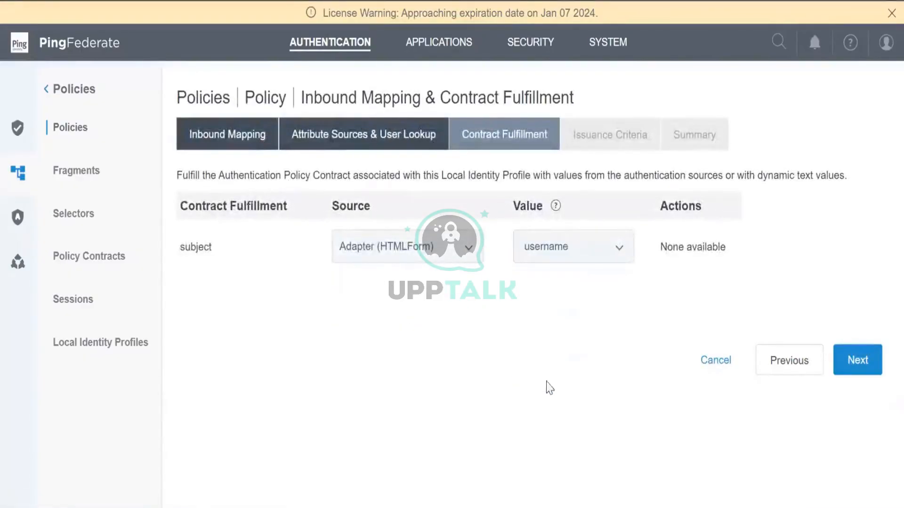
Finish the local identity mapping and the ExtPropPolicy policy, then save the authentication policies
left_click(853, 372)
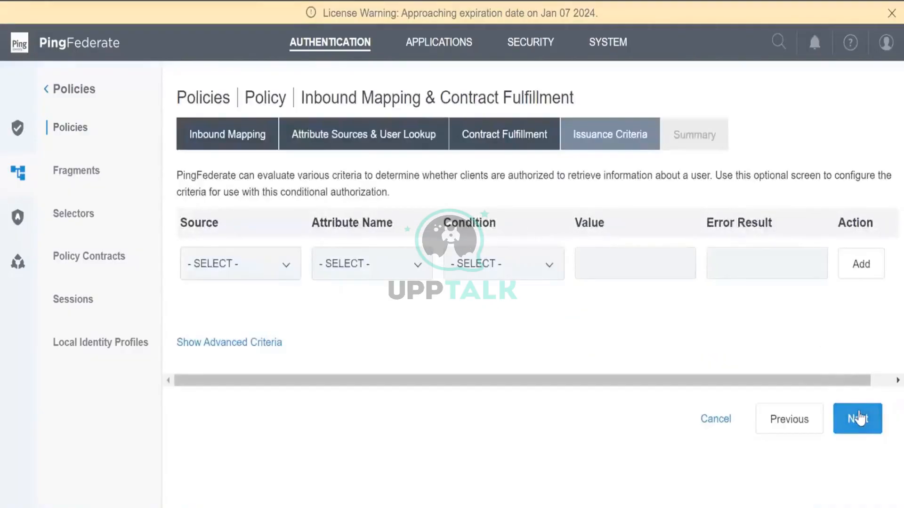
left_click(858, 418)
scroll(857, 433, "down", 2)
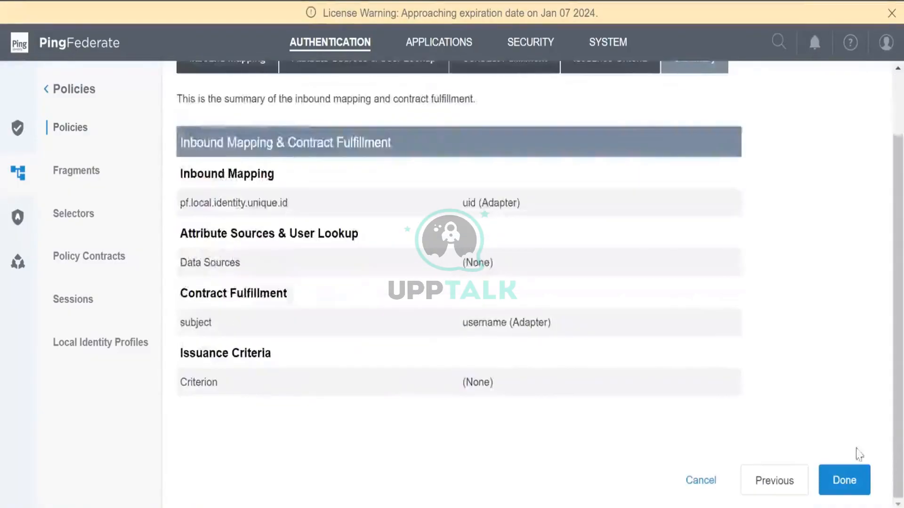
left_click(844, 480)
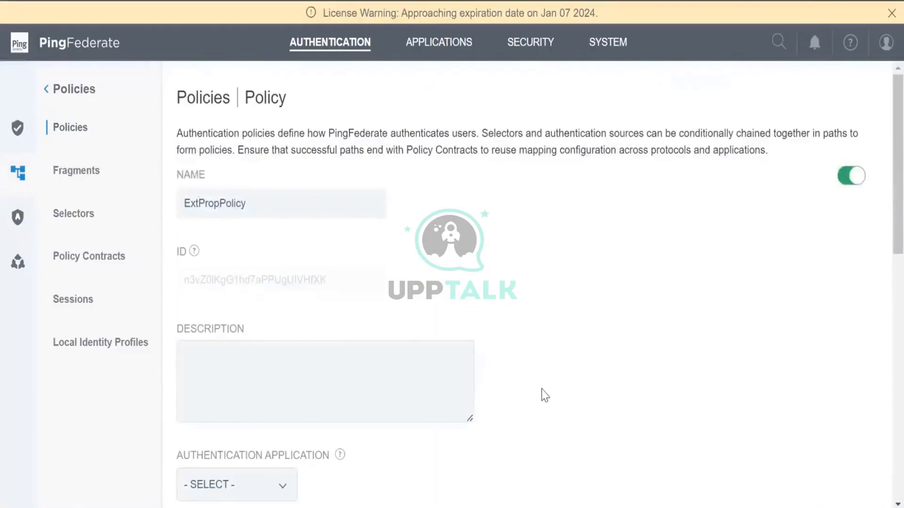
scroll(545, 395, "down", 15)
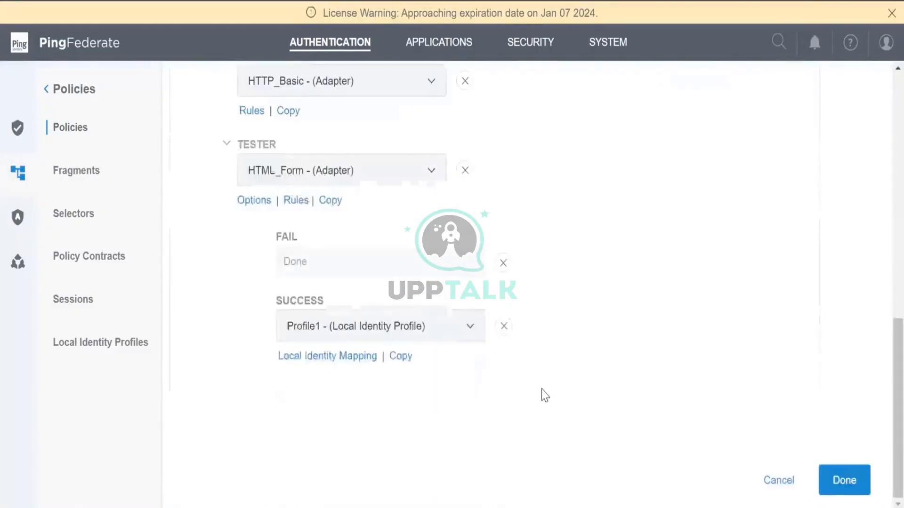
left_click(827, 472)
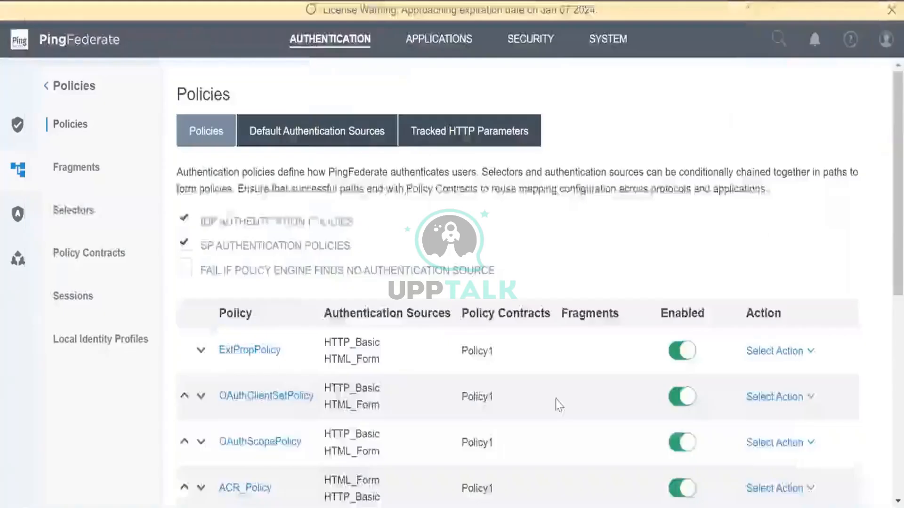
scroll(557, 403, "down", 10)
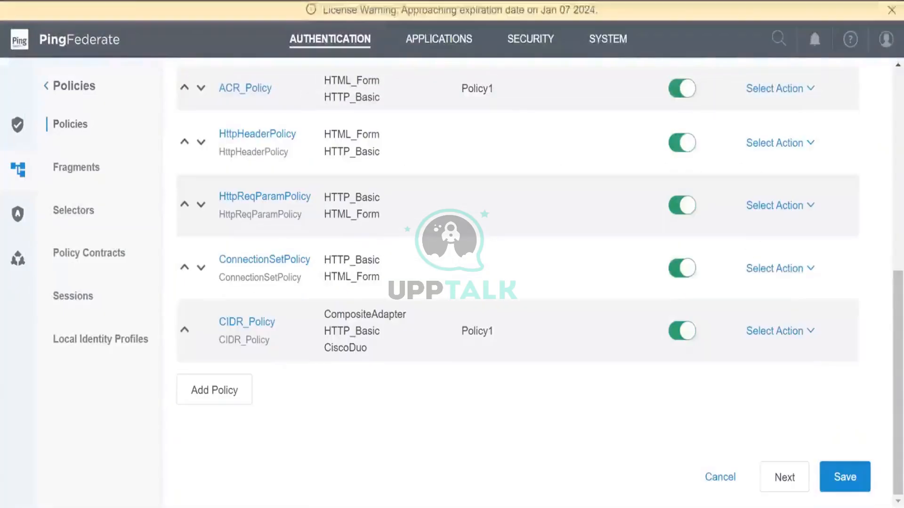
left_click(857, 473)
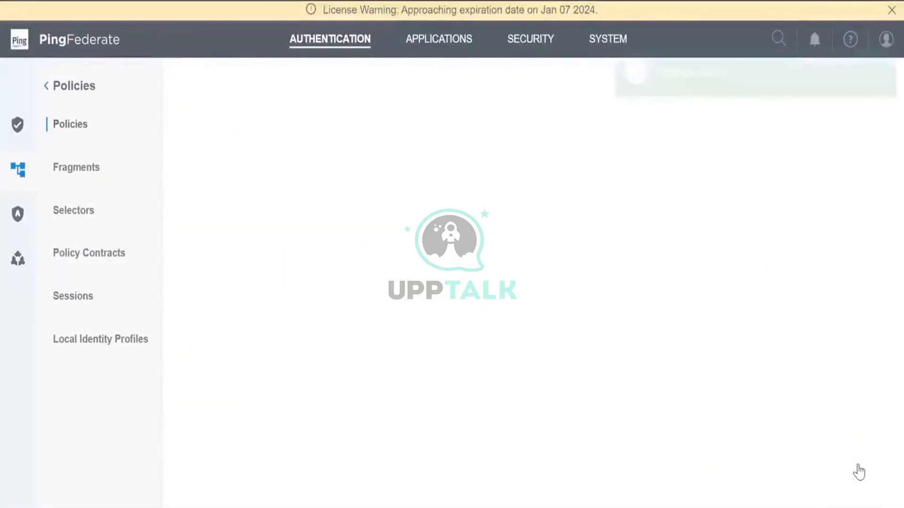
scroll(607, 453, "up", 6)
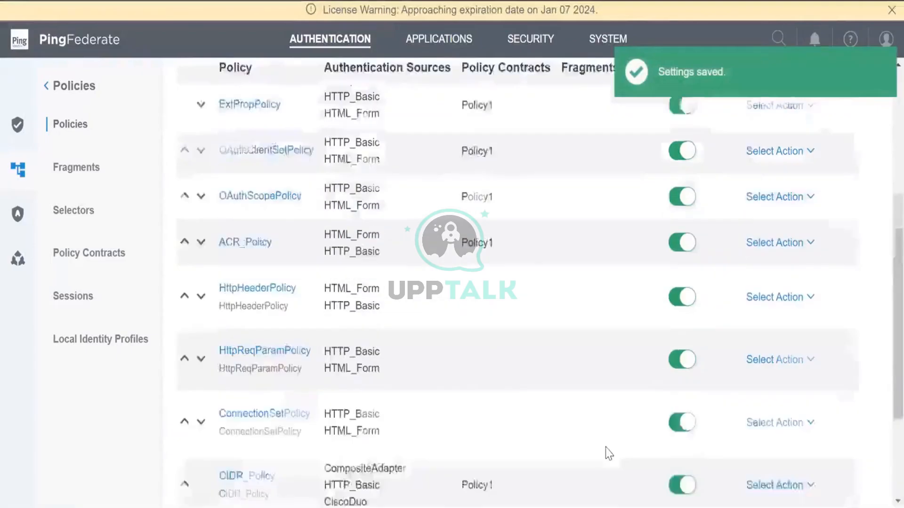
scroll(606, 449, "up", 2)
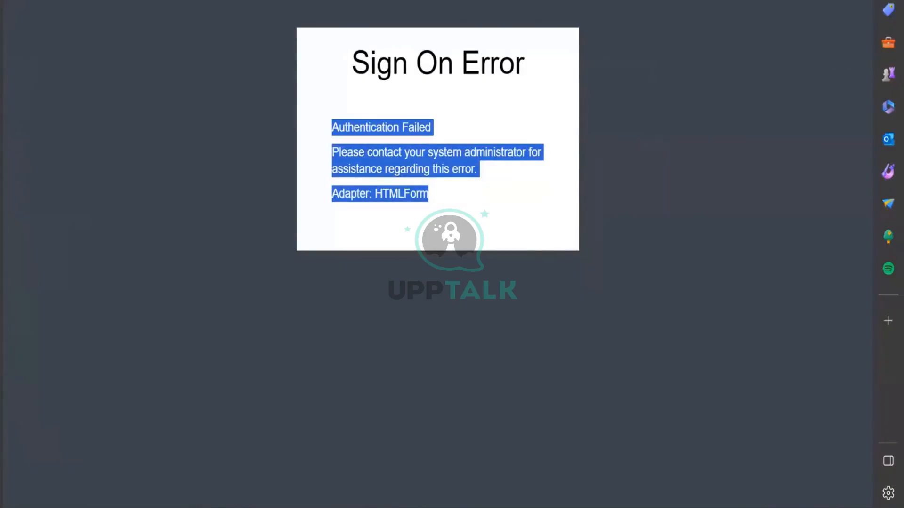
Reload the pasted SSO sign-on URL and choose Register now on the Login page
key("alt+f")
key("Escape")
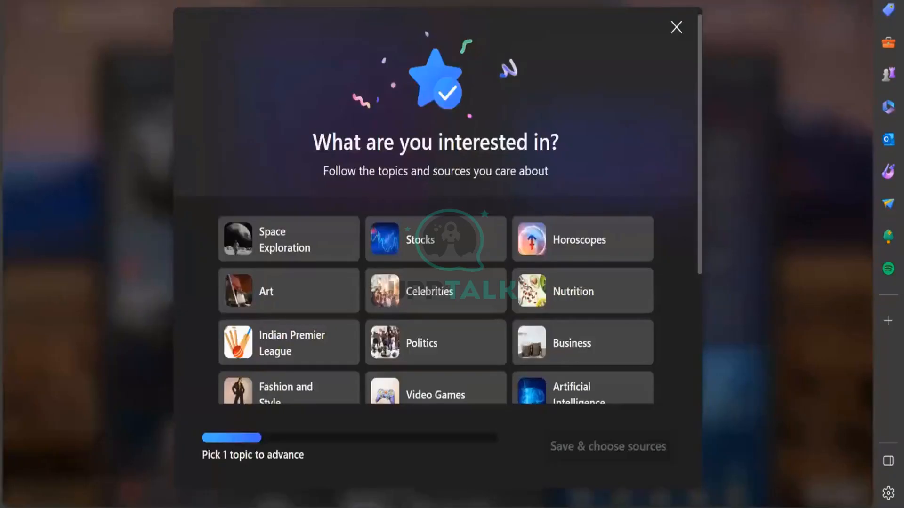
key("ctrl+l")
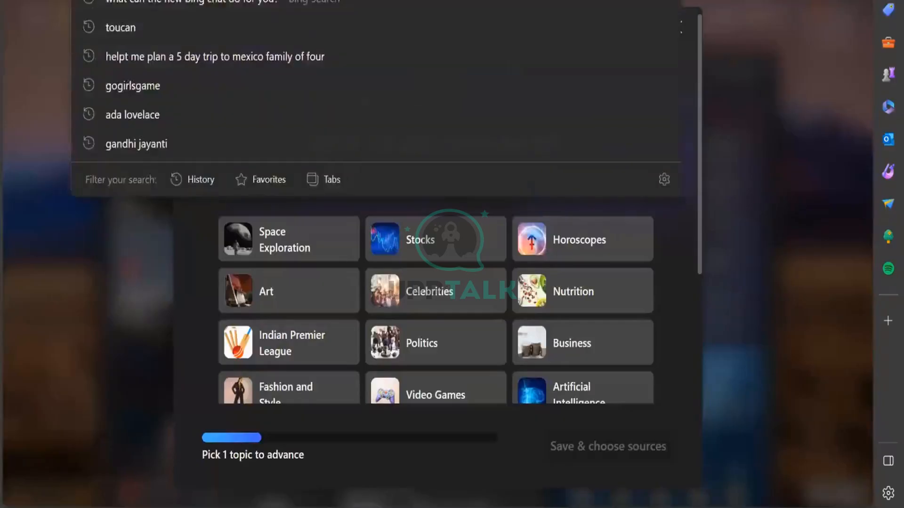
type("https://nishe:9031/idp/startSSO.ping?PartnerSpId=https%3A%2F%2Fenterprise-customer-6752.my.salesforce.com")
key("Return")
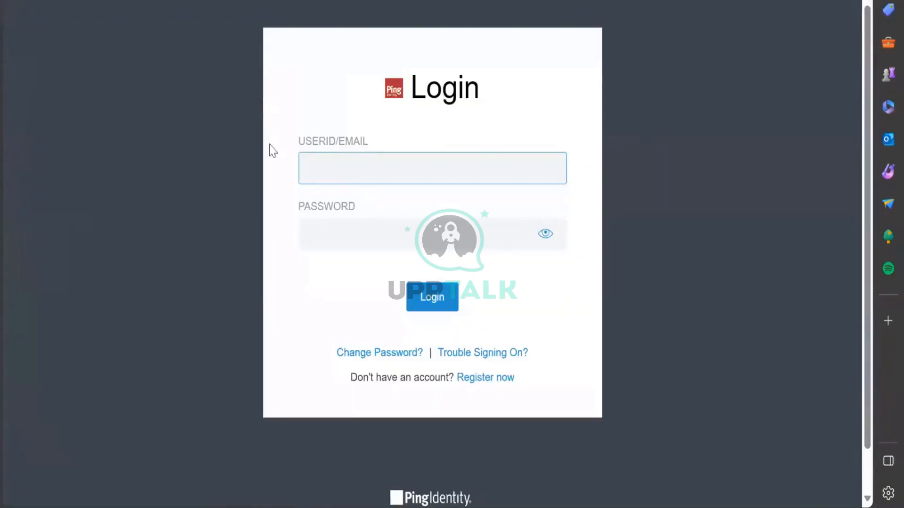
left_click(467, 378)
scroll(466, 388, "down", 7)
Enter the new user's first name on the Create Your Account form
scroll(466, 389, "up", 7)
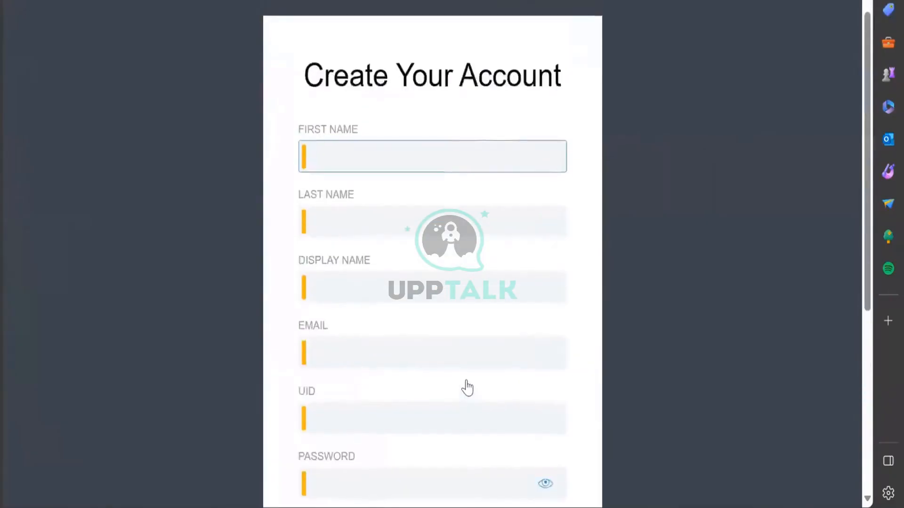
scroll(467, 389, "down", 4)
scroll(467, 388, "up", 1)
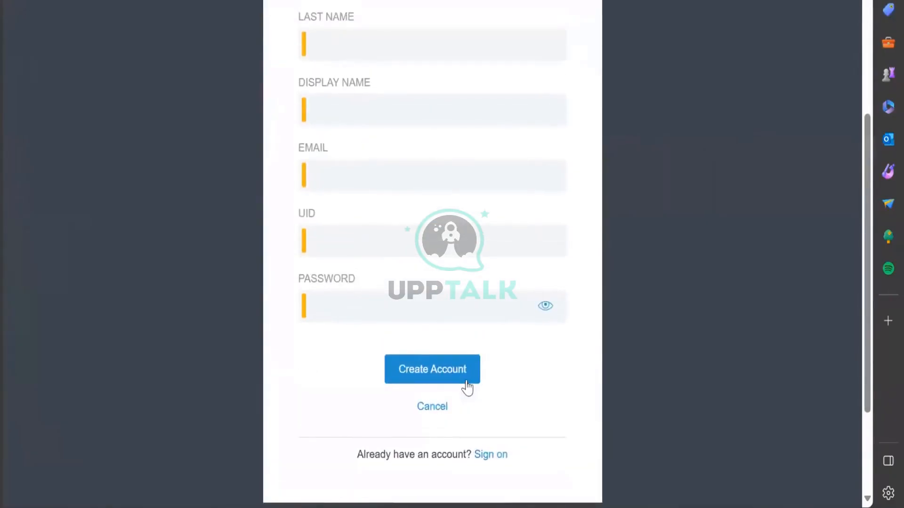
scroll(467, 388, "down", 1)
scroll(466, 387, "up", 1)
scroll(466, 388, "up", 3)
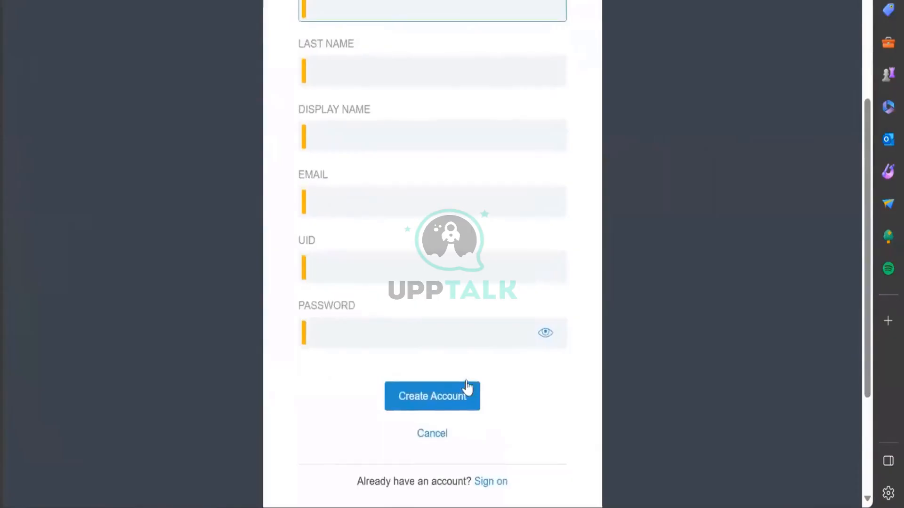
scroll(467, 389, "down", 3)
scroll(467, 388, "up", 2)
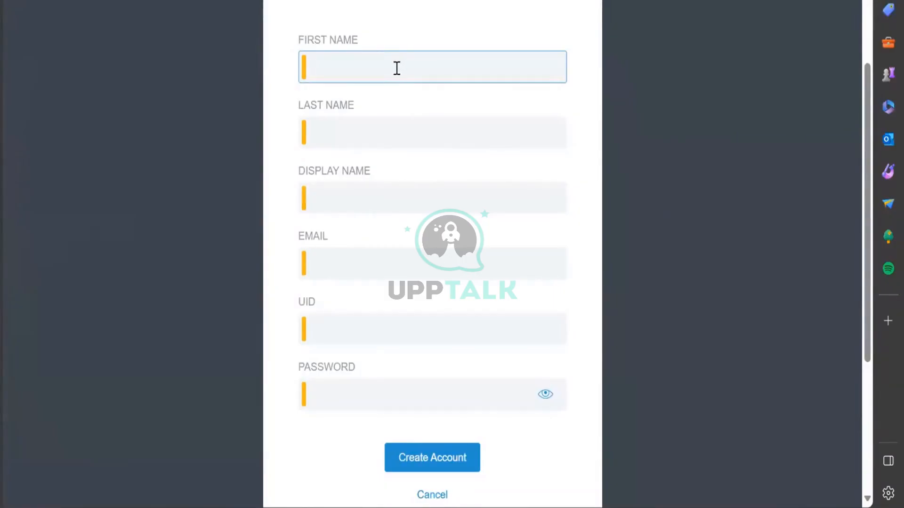
type("ani")
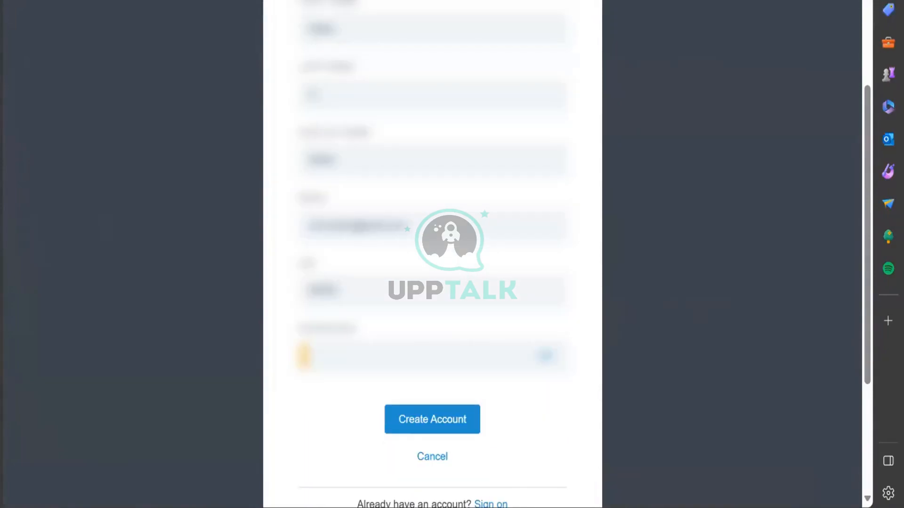
mouse_move(434, 497)
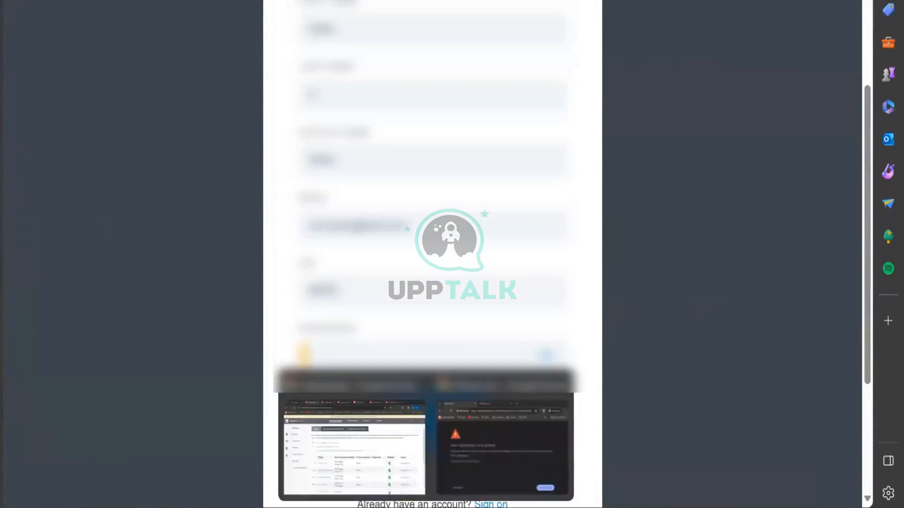
left_click(453, 463)
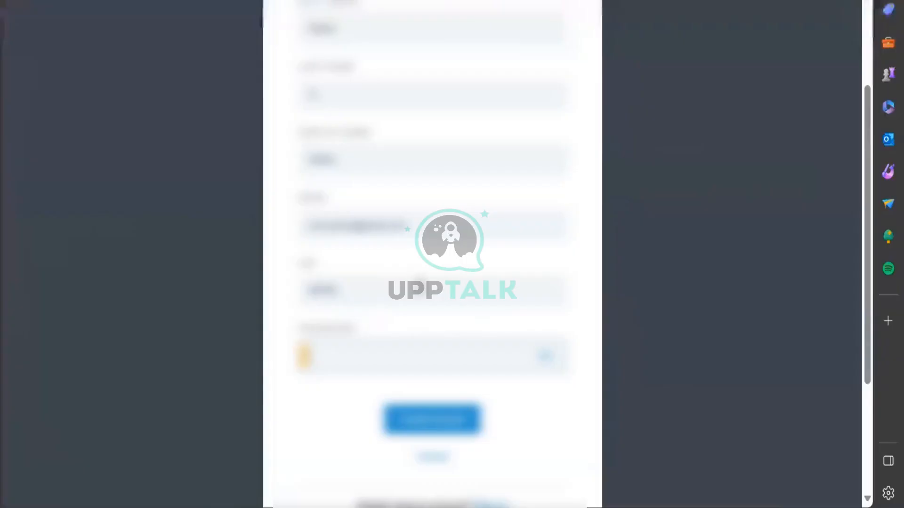
Enter the account password and submit the registration form
scroll(421, 284, "up", 3)
scroll(422, 283, "down", 2)
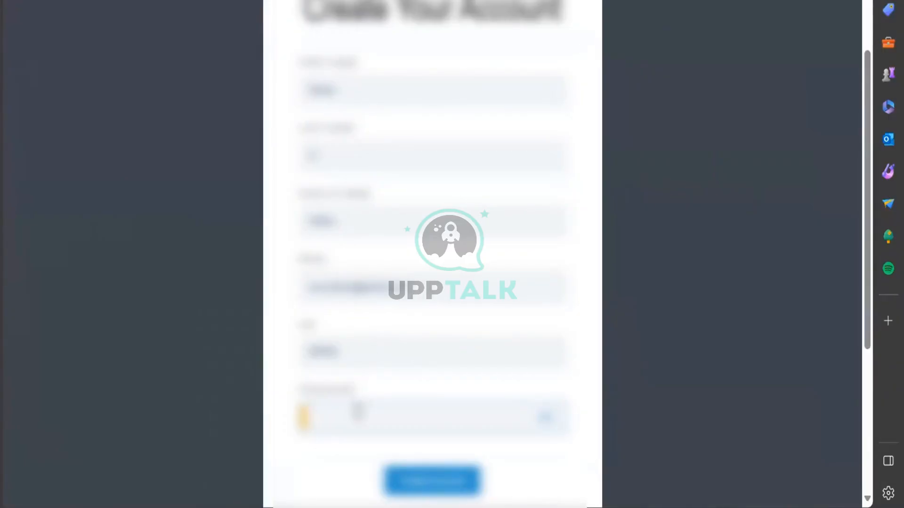
type("•")
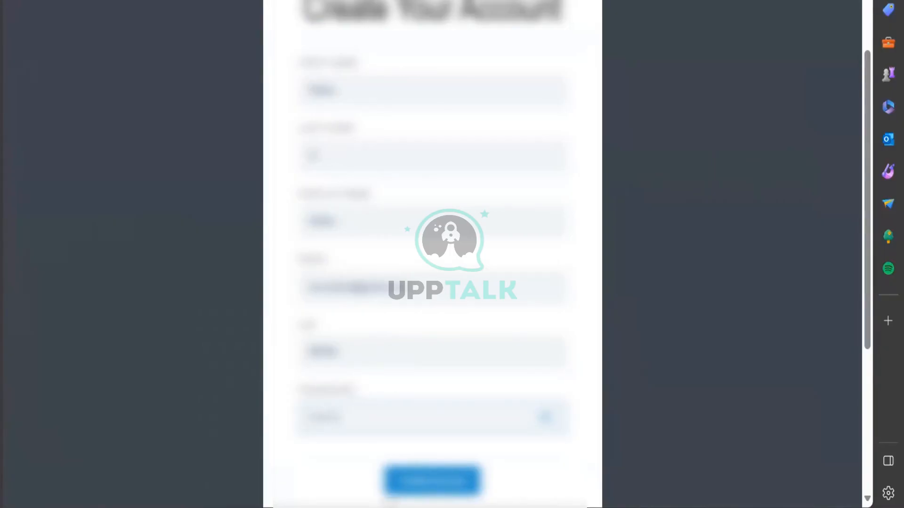
left_click(434, 486)
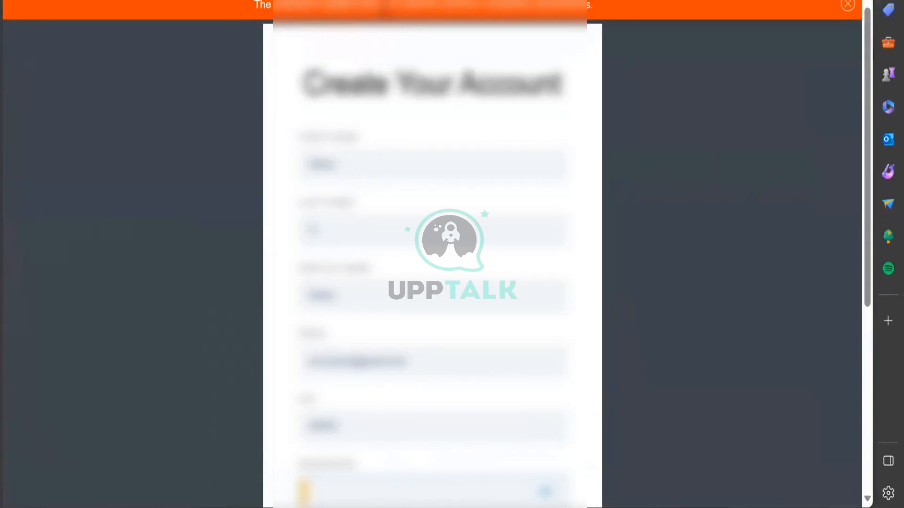
Retype the password and submit the registration form a second time
scroll(369, 476, "down", 3)
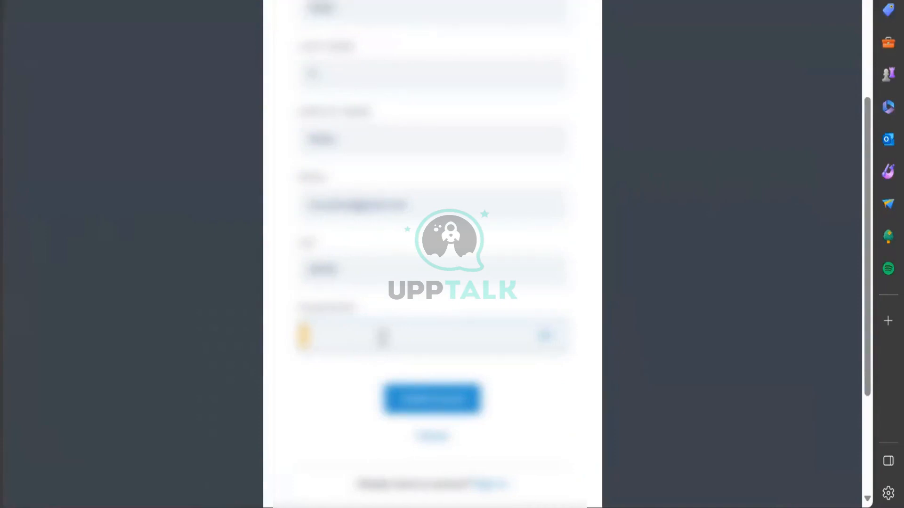
type("•")
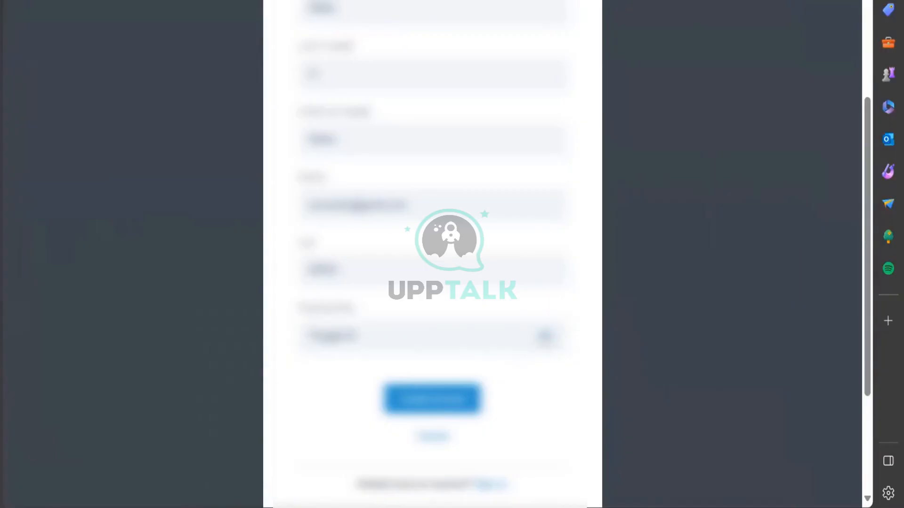
left_click(439, 402)
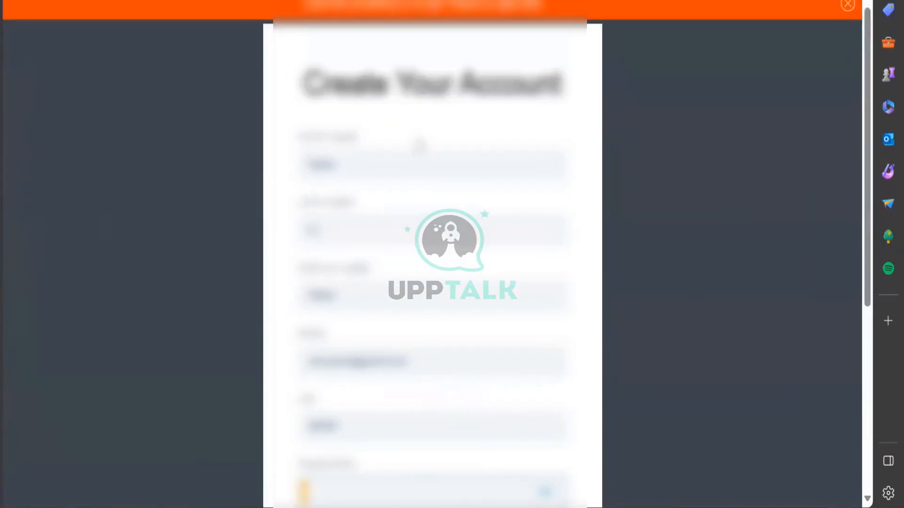
scroll(386, 322, "down", 2)
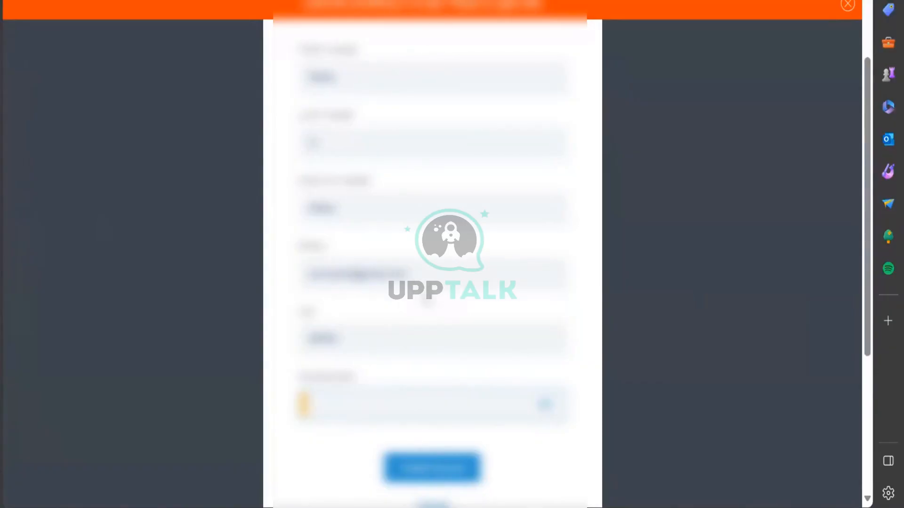
mouse_move(426, 507)
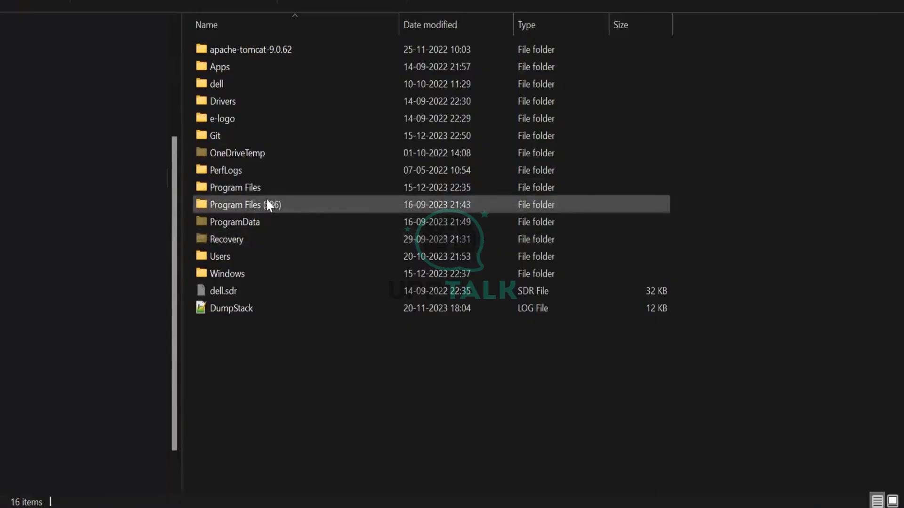
Open server from Ping Identity\pingfederate-11.3.2\pingfederate\log in Notepad++
double_click(264, 191)
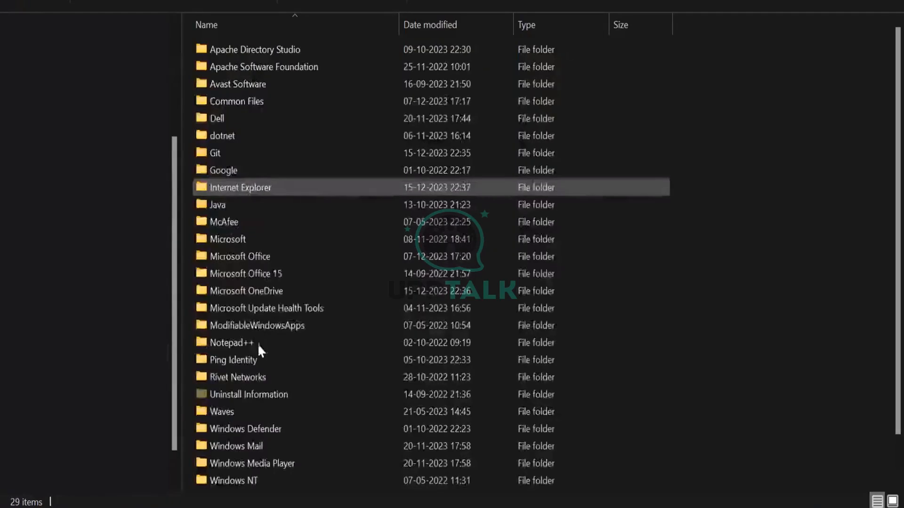
double_click(259, 359)
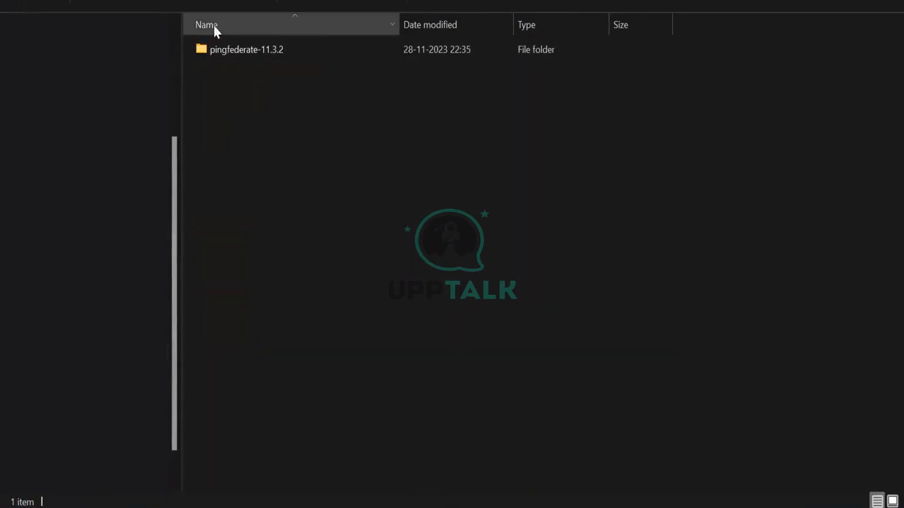
double_click(228, 49)
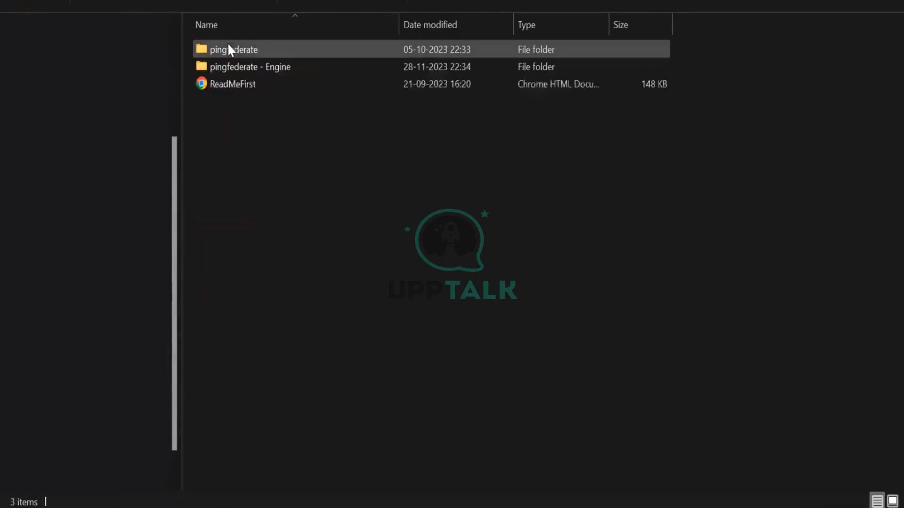
double_click(228, 50)
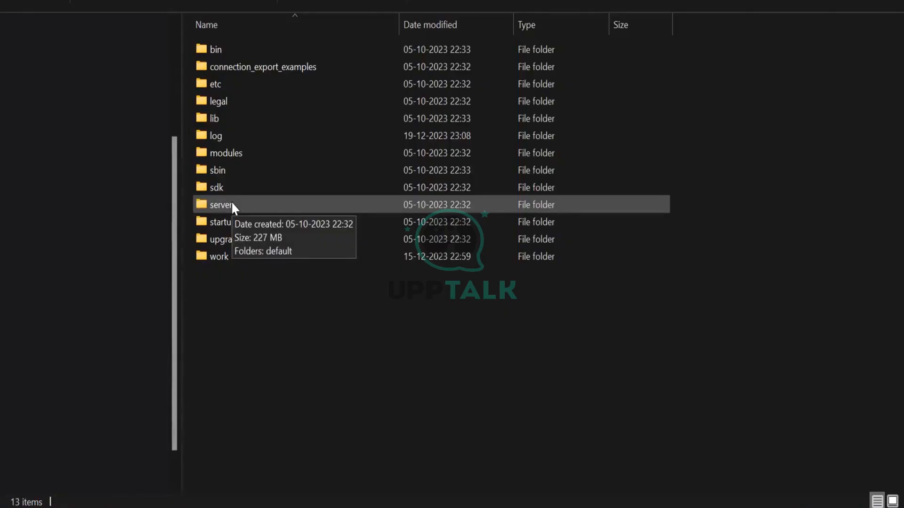
left_click(228, 130)
double_click(228, 130)
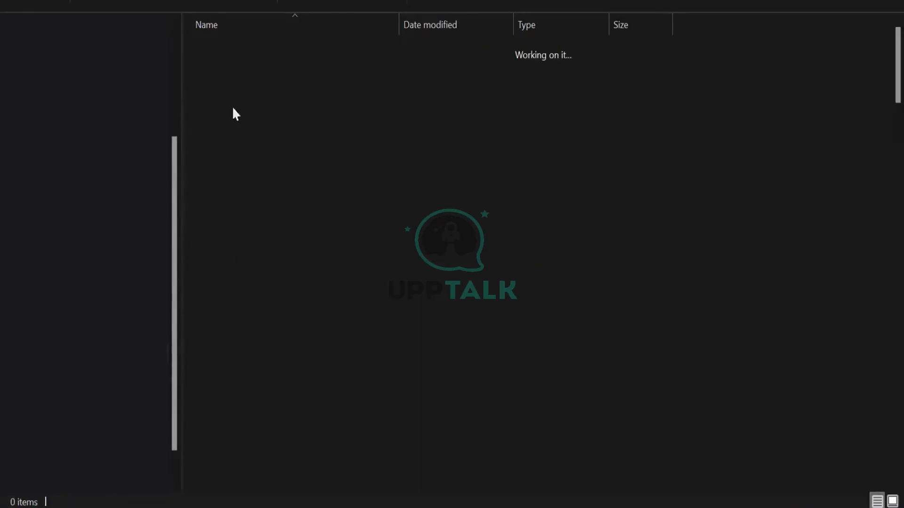
scroll(281, 122, "down", 20)
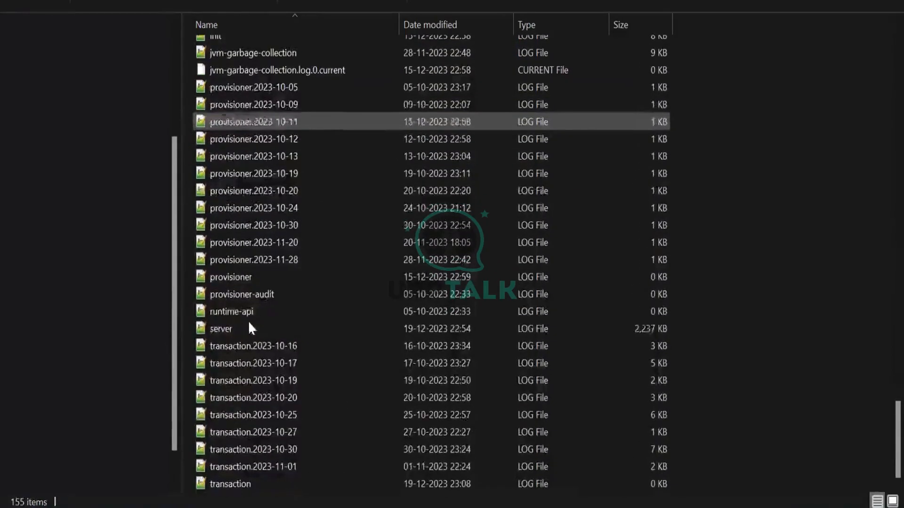
right_click(223, 330)
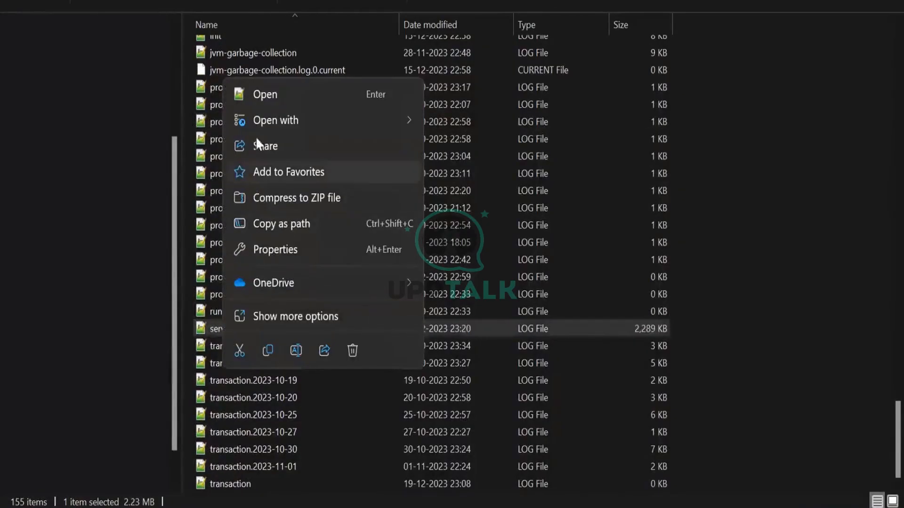
mouse_move(257, 120)
left_click(490, 142)
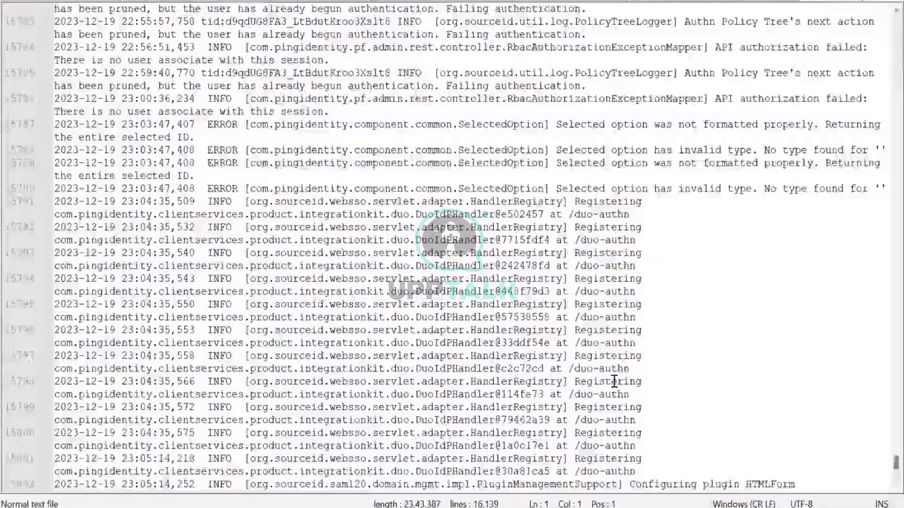
Scroll the server log and highlight the tid, NamingException and error code 65 occurrences
scroll(614, 381, "down", 20)
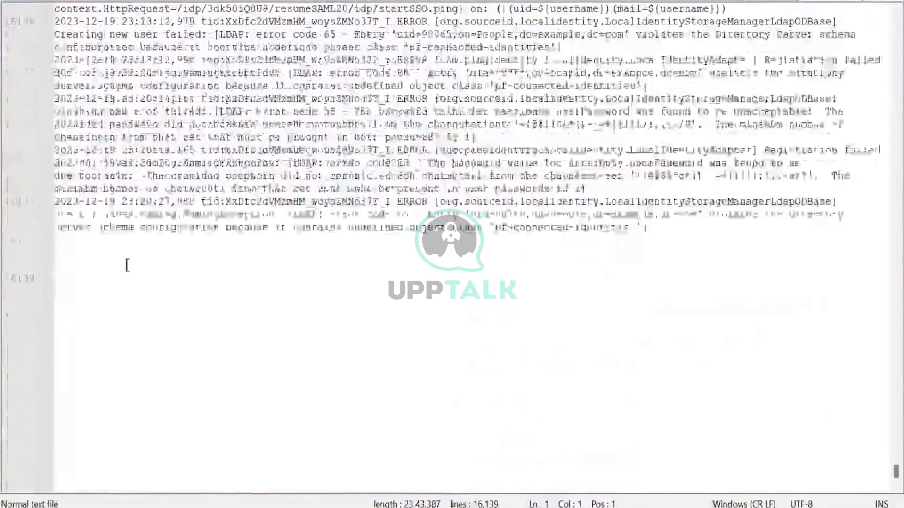
double_click(216, 243)
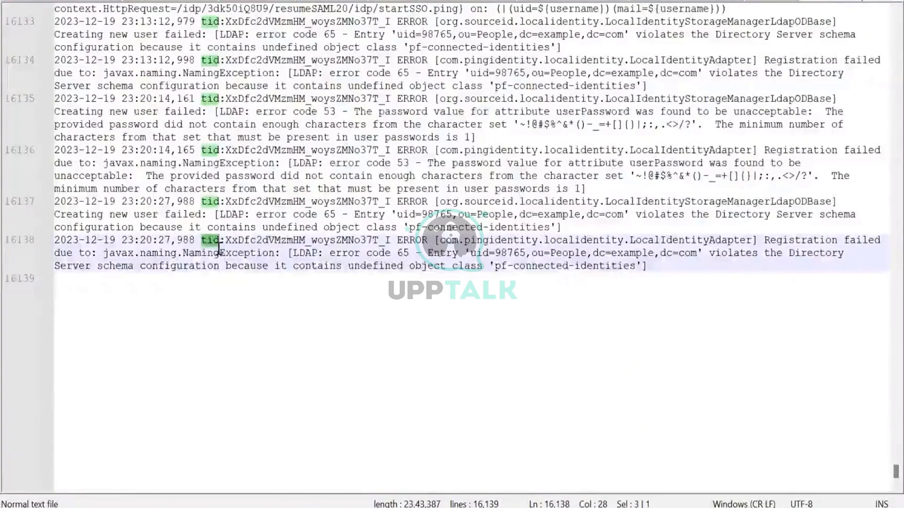
double_click(219, 253)
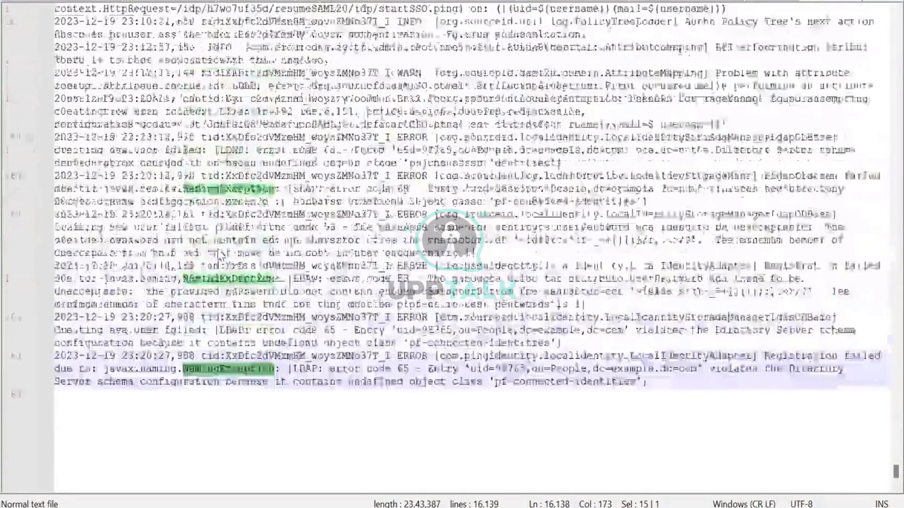
scroll(220, 255, "up", 3)
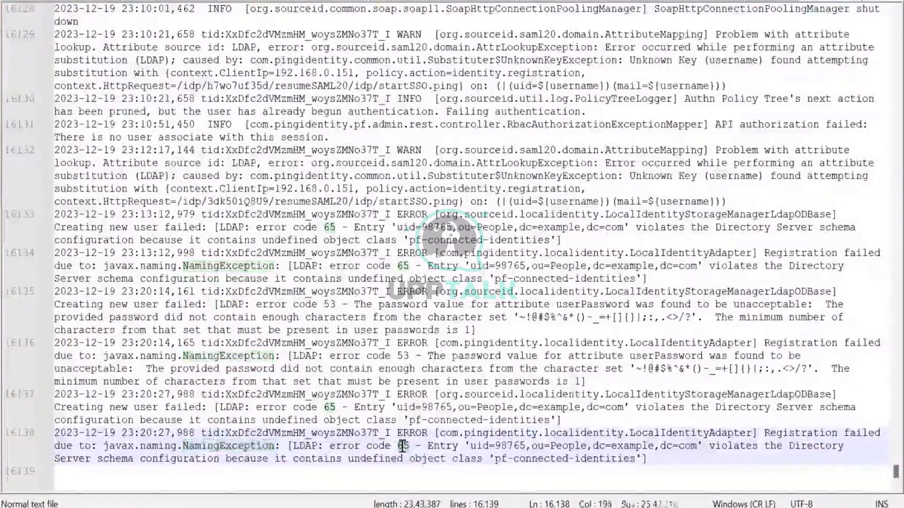
double_click(403, 446)
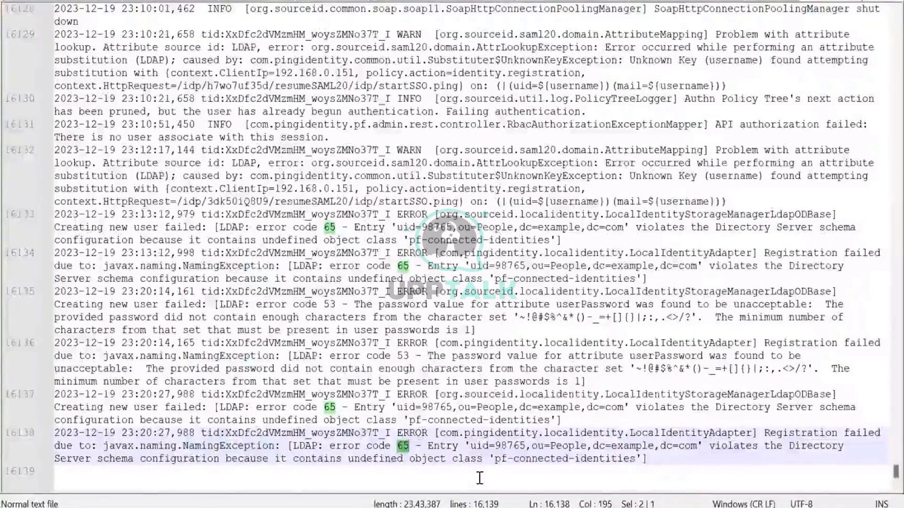
Select the undefined class name pf-connected-identities on line 16138 and copy it
double_click(612, 459)
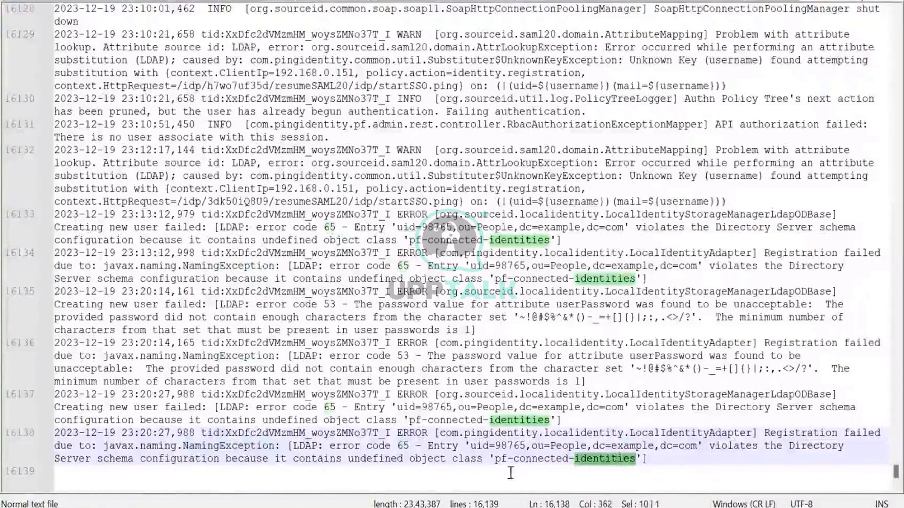
left_click(500, 462)
double_click(525, 462)
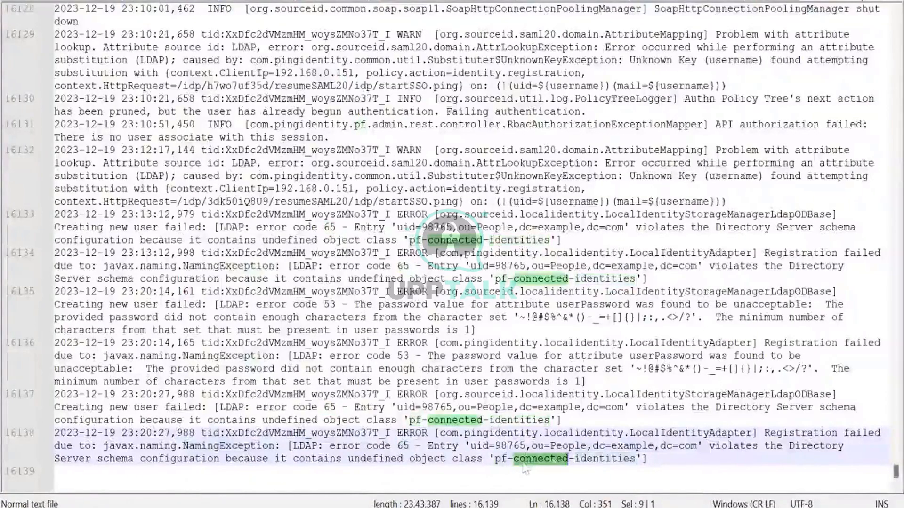
double_click(594, 459)
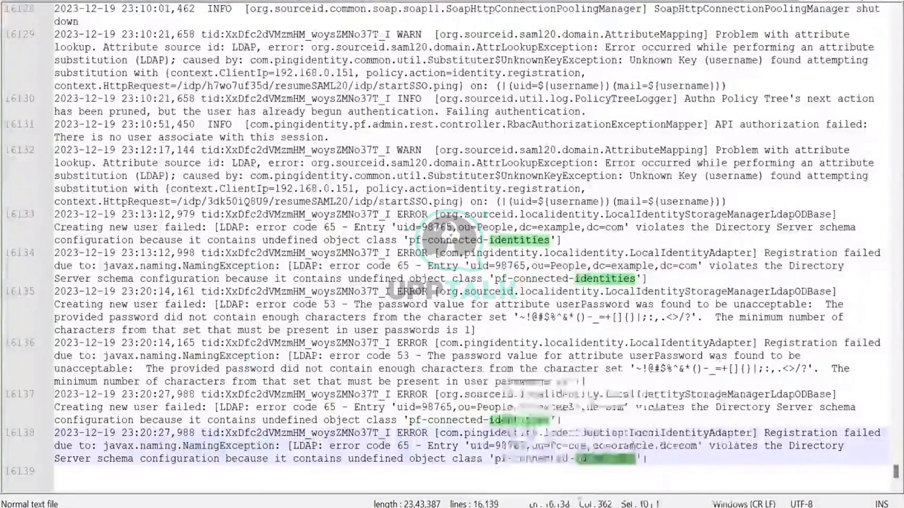
left_click(491, 472)
left_click_drag(494, 458, 634, 458)
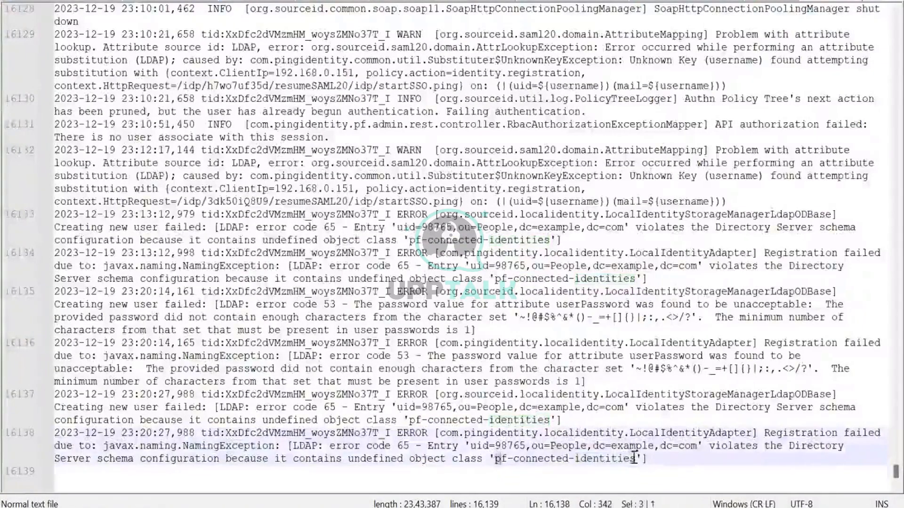
right_click(634, 458)
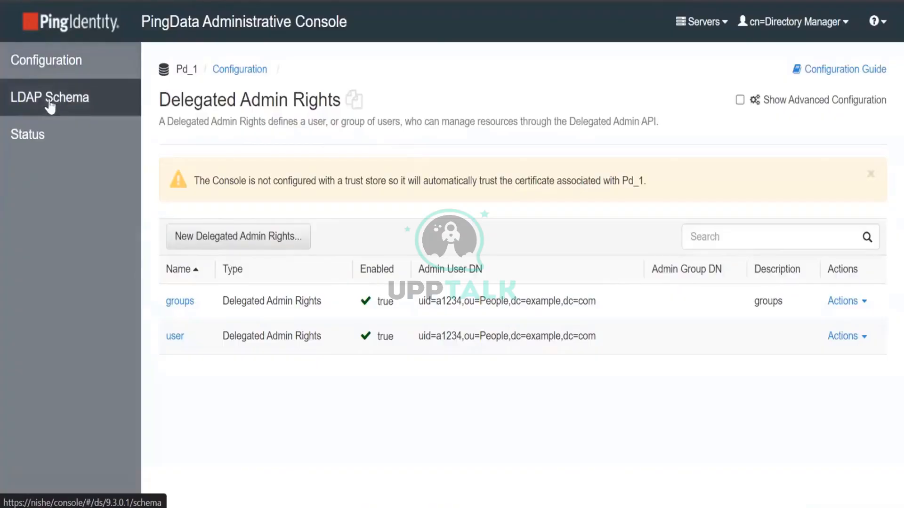
From LDAP Schema's Object Classes list, choose Actions > New Object Class
left_click(53, 120)
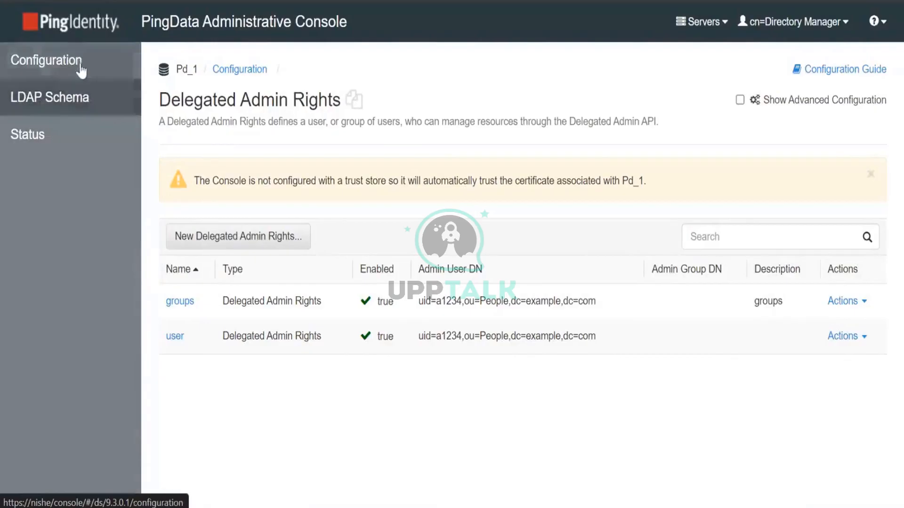
left_click(68, 100)
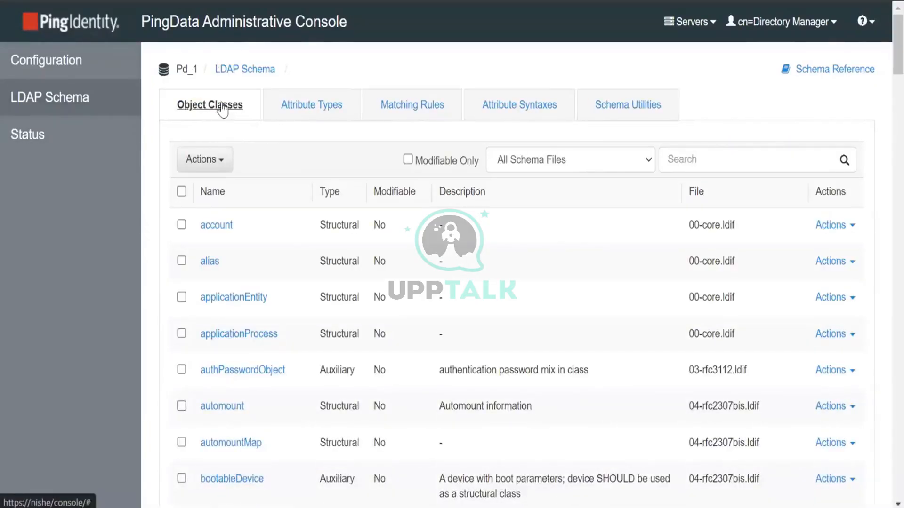
left_click(210, 160)
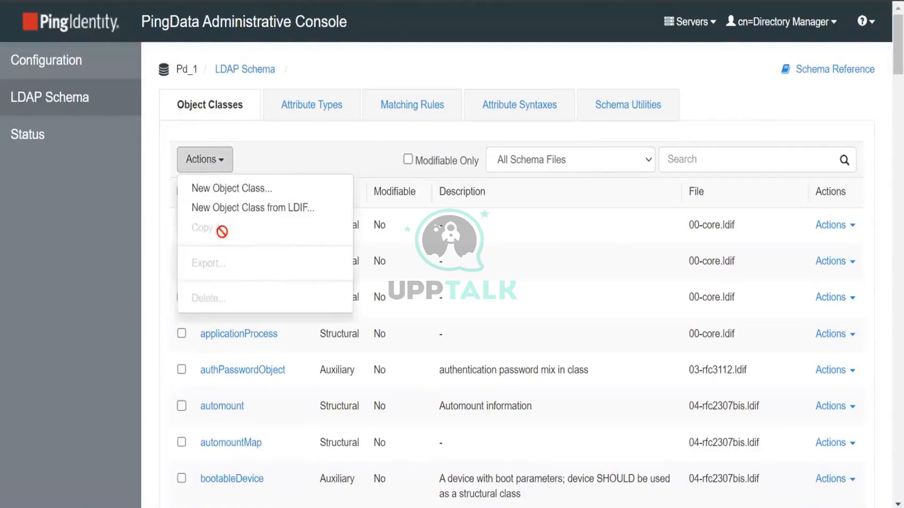
left_click(228, 190)
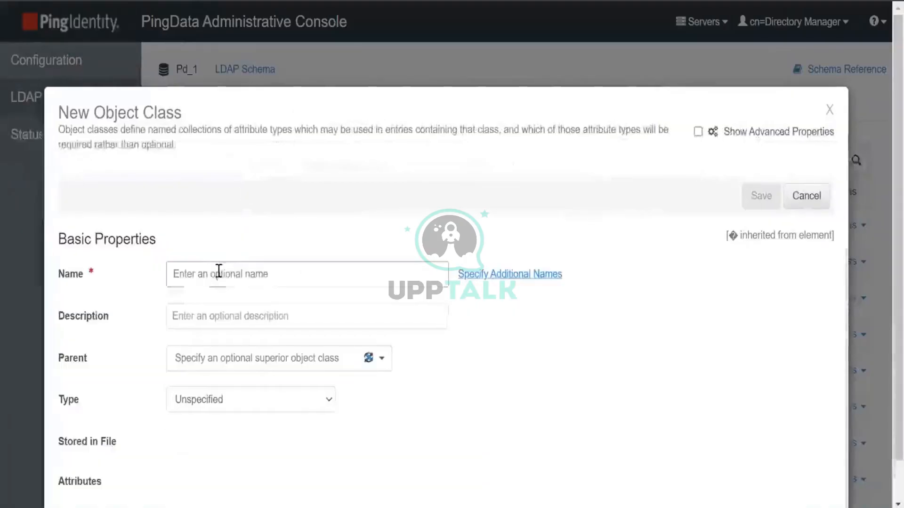
Paste pf-connected-identities as both the object class name and description
left_click(218, 273)
type("pf-connected-identities")
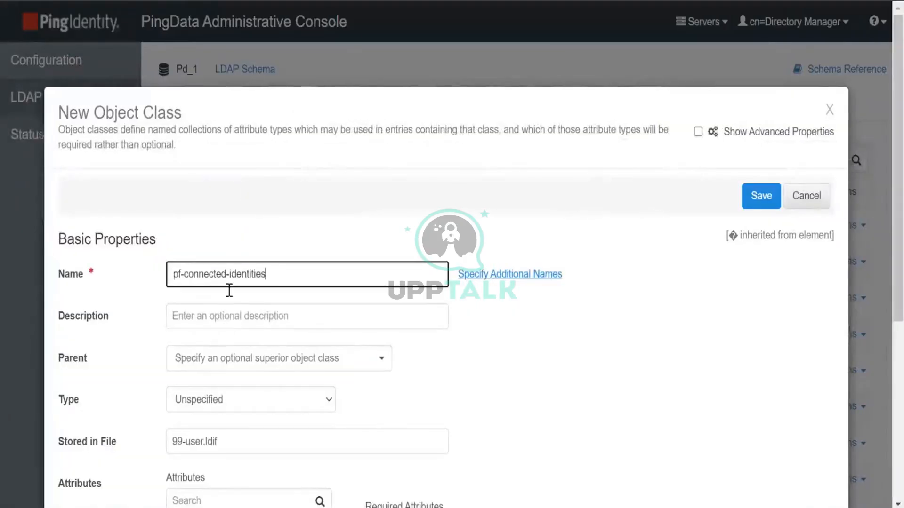
left_click(218, 313)
type("pf-connected-identities")
Leave the parent class unset and save the pf-connected-identities object class
scroll(339, 333, "down", 4)
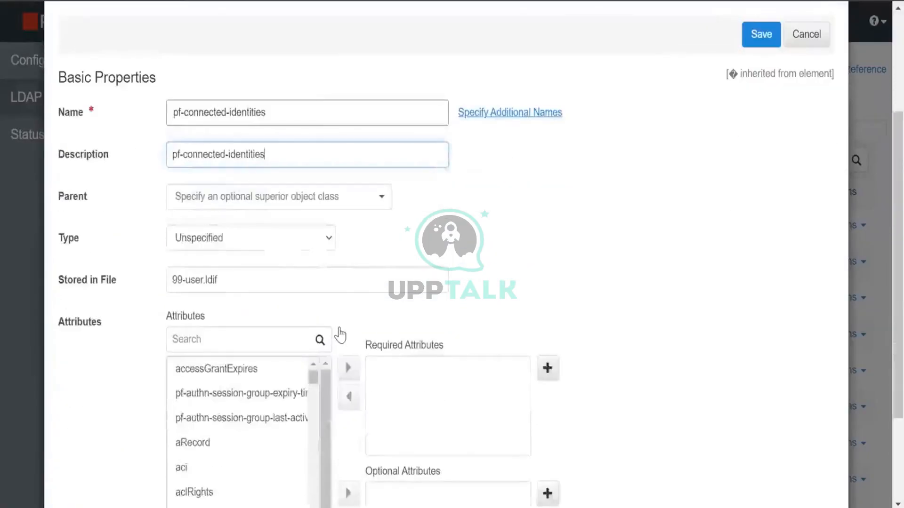
scroll(340, 332, "down", 1)
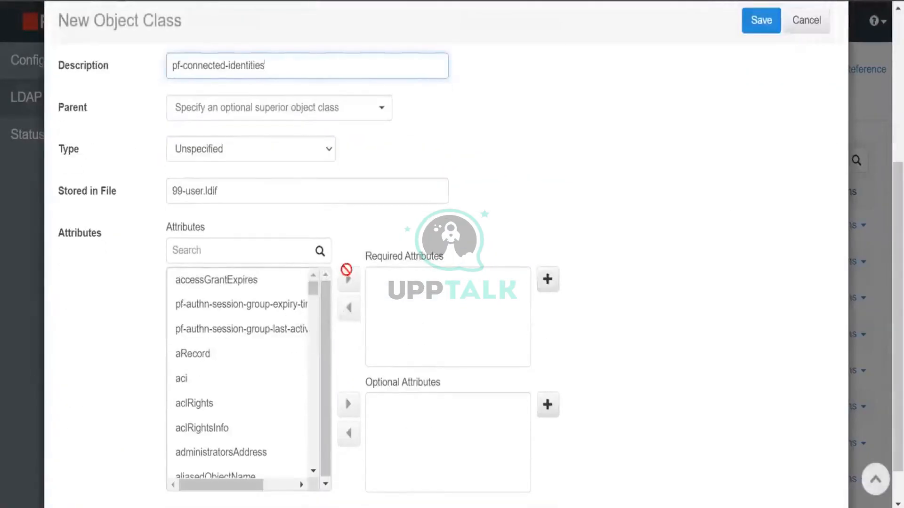
left_click(258, 116)
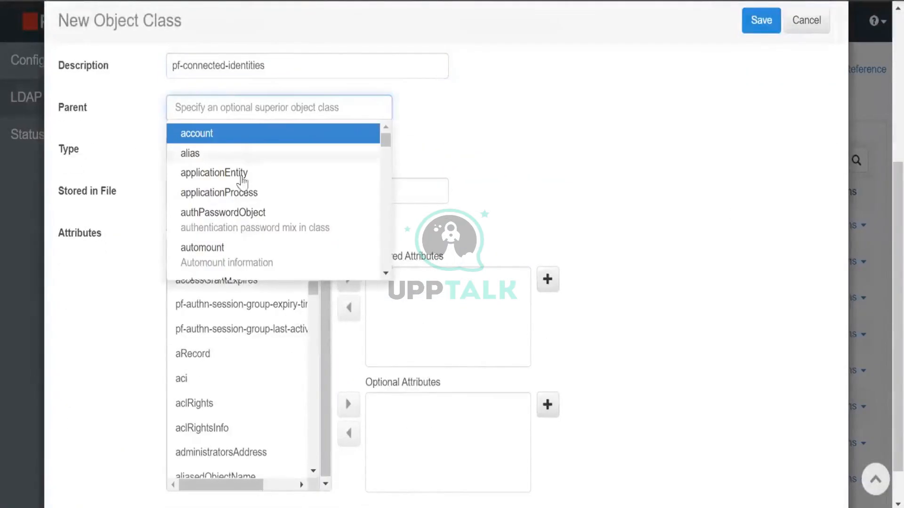
scroll(239, 213, "down", 2)
scroll(240, 213, "down", 4)
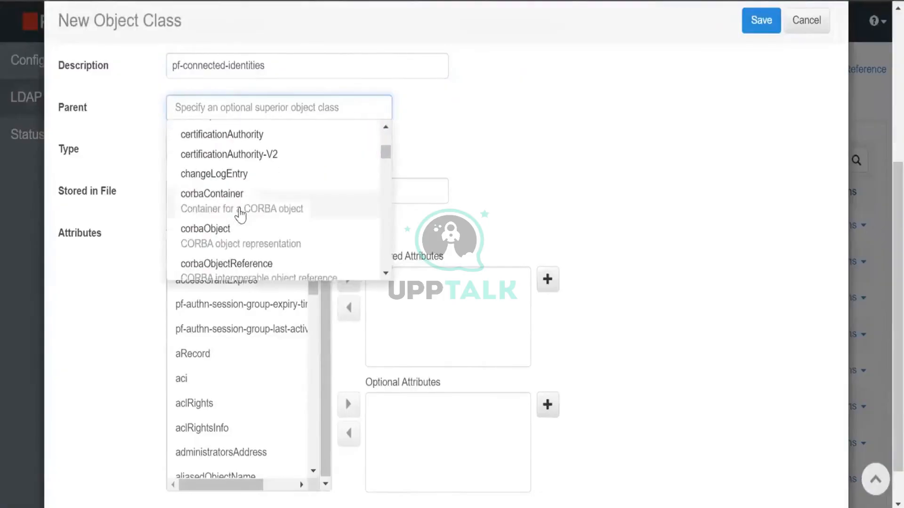
left_click(473, 132)
scroll(473, 132, "down", 1)
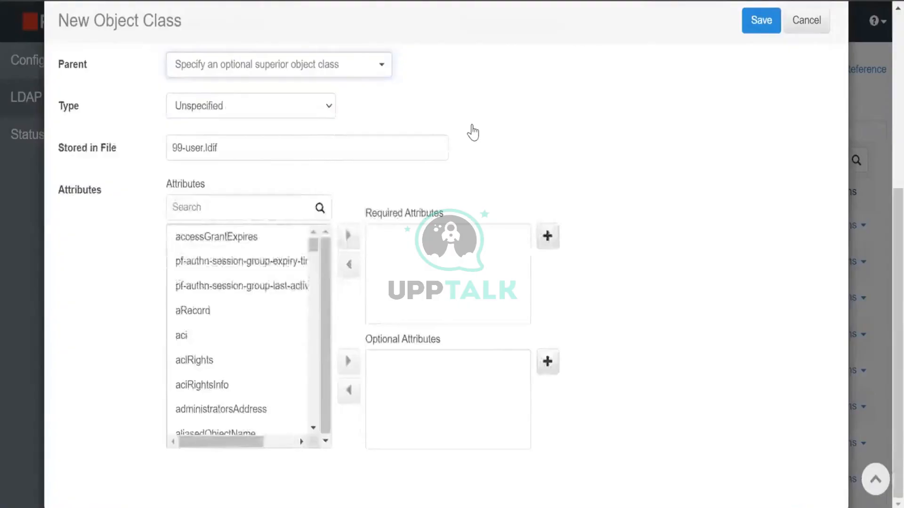
left_click(762, 24)
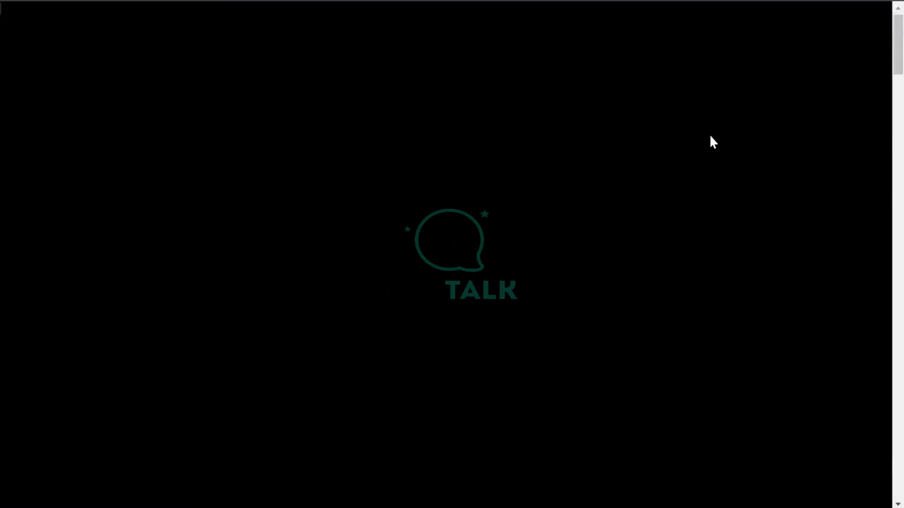
scroll(518, 282, "down", 6)
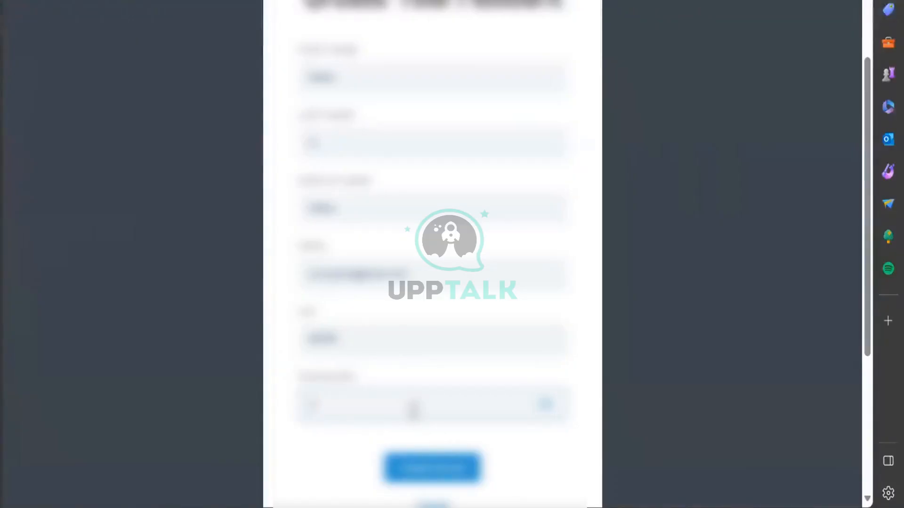
Type the password into the Create Your Account form and submit it
type("•••")
left_click(415, 472)
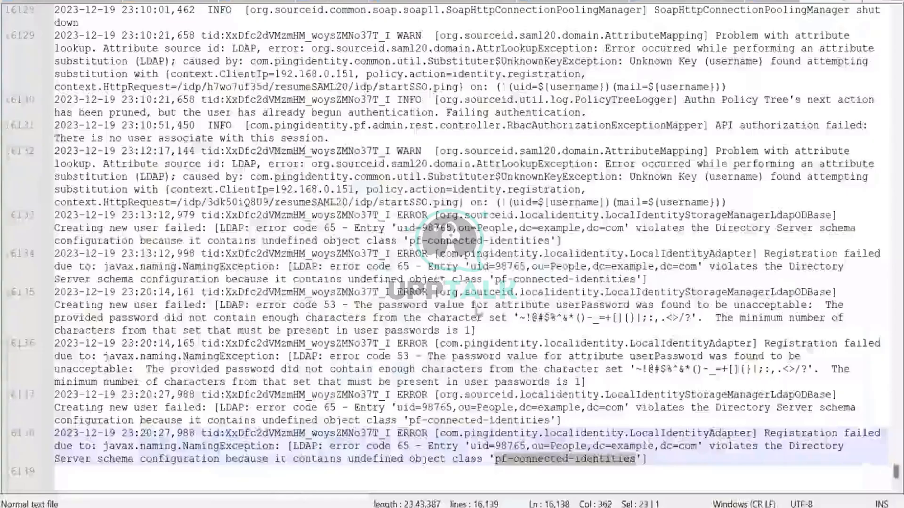
Reload server.log and select the newest registration error text
left_click(490, 299)
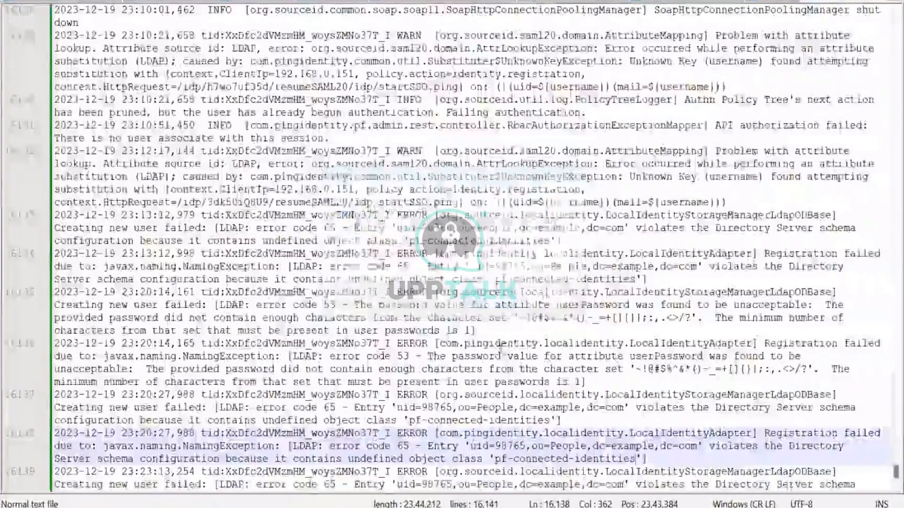
scroll(489, 299, "down", 5)
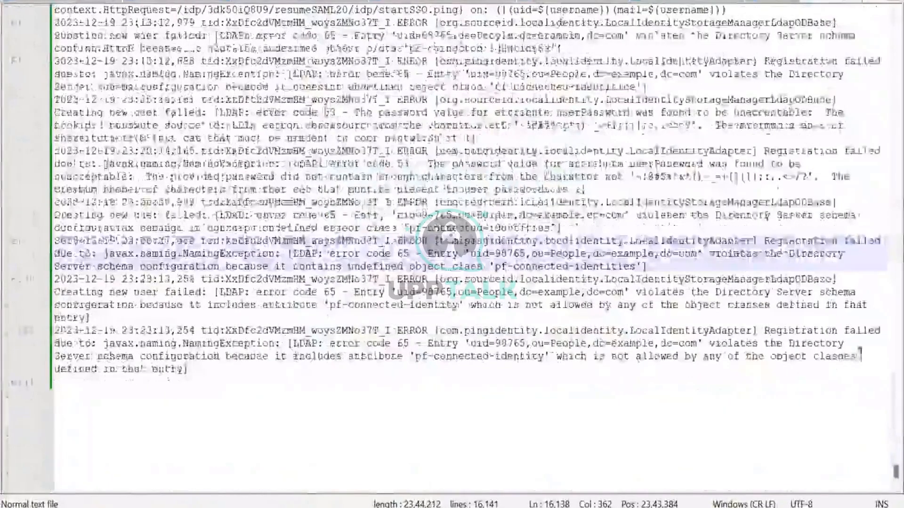
left_click_drag(857, 357, 257, 349)
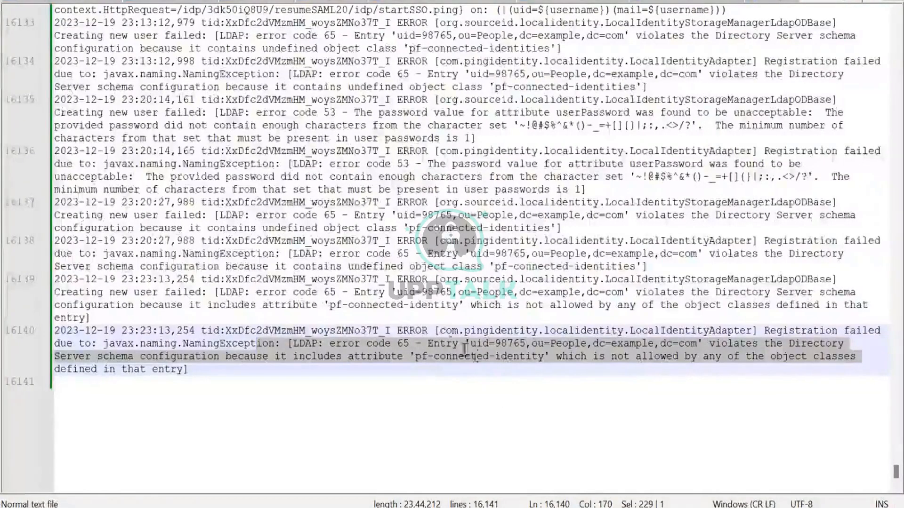
left_click(438, 331)
left_click(624, 374, "shift")
left_click_drag(251, 360, 192, 368)
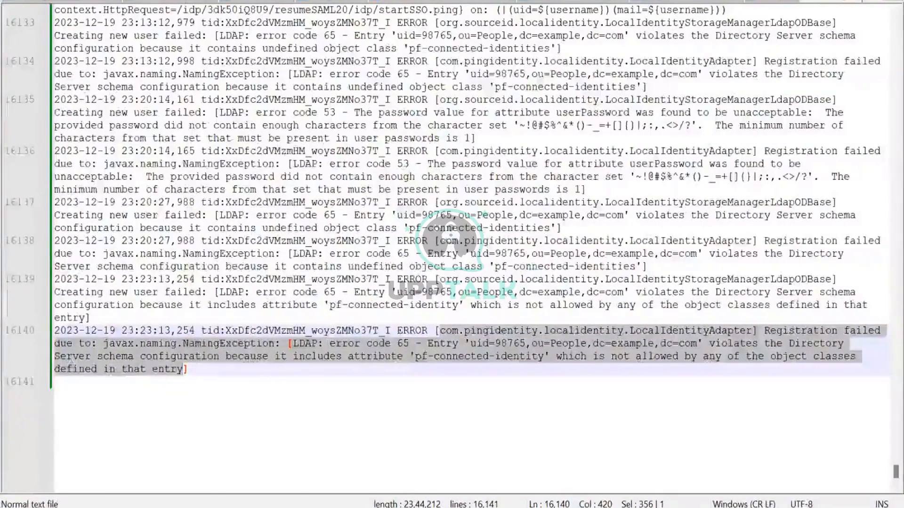
Decline another reload, highlight the rejected pf-connected-identity attribute, and return to the PingData console
mouse_move(400, 506)
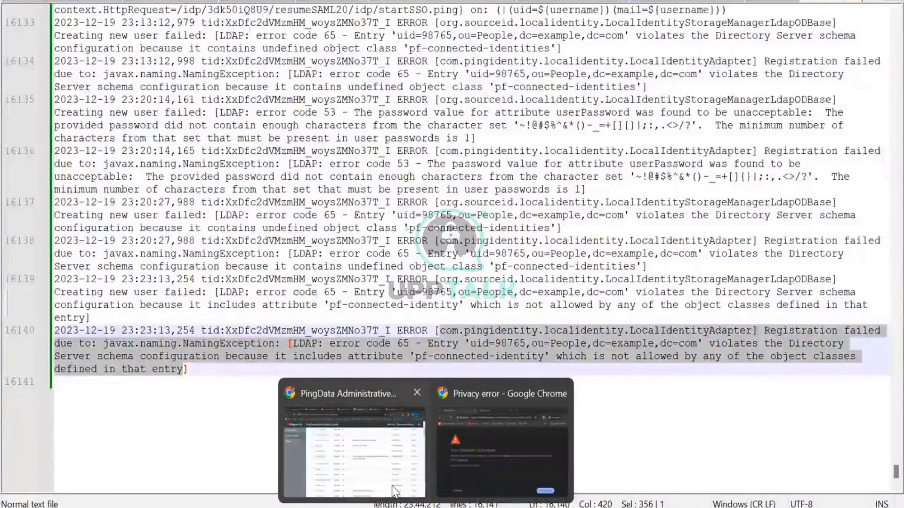
left_click(540, 364)
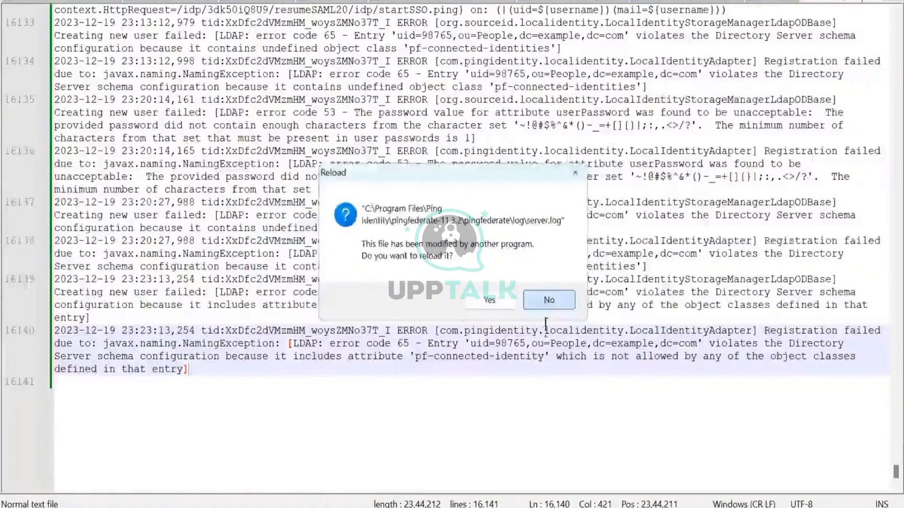
key("Return")
left_click_drag(544, 358, 418, 356)
key("ctrl+c")
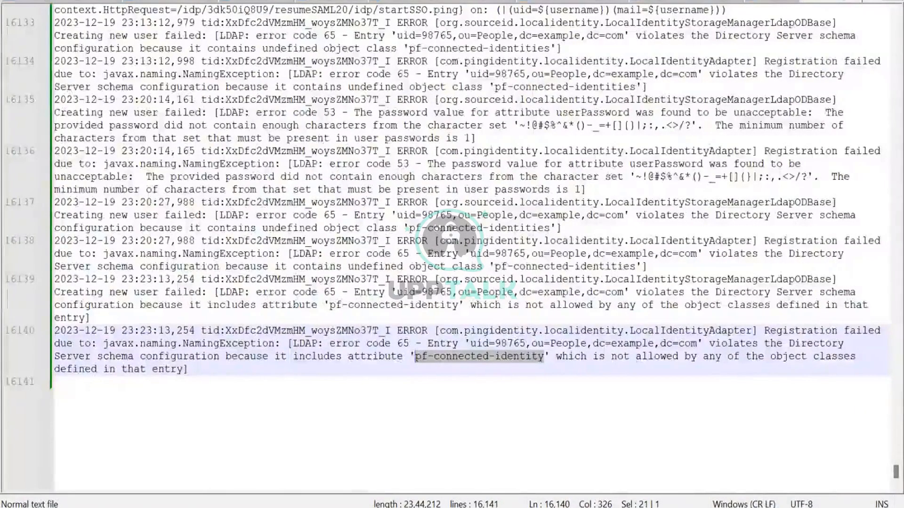
mouse_move(426, 507)
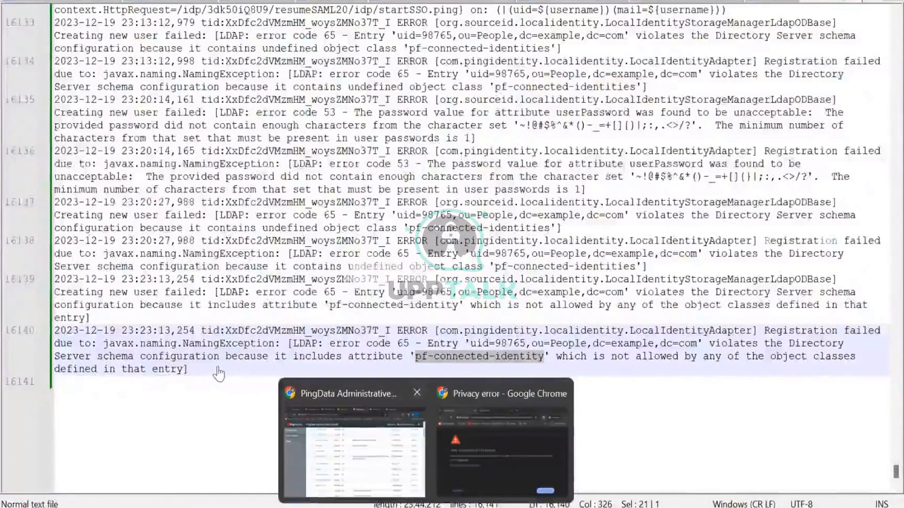
left_click(352, 444)
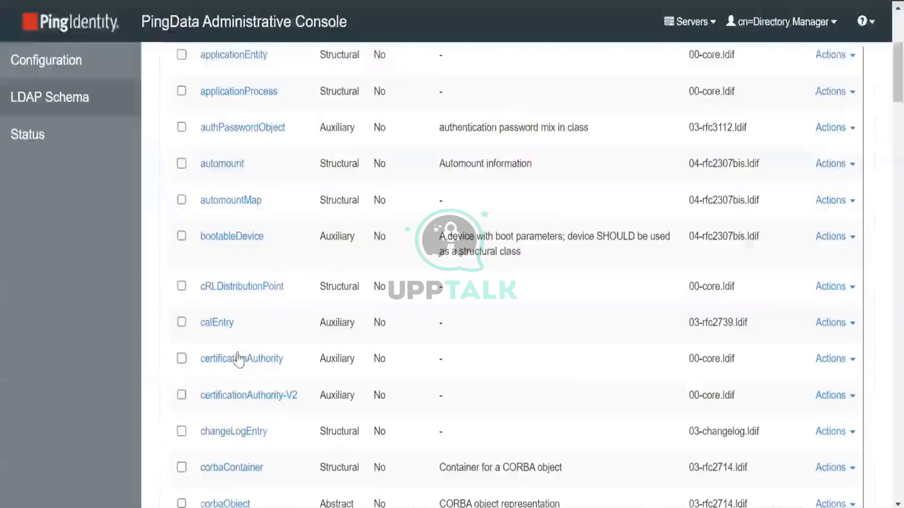
Show the LDAP Schema page's Attribute Types list
scroll(268, 358, "up", 5)
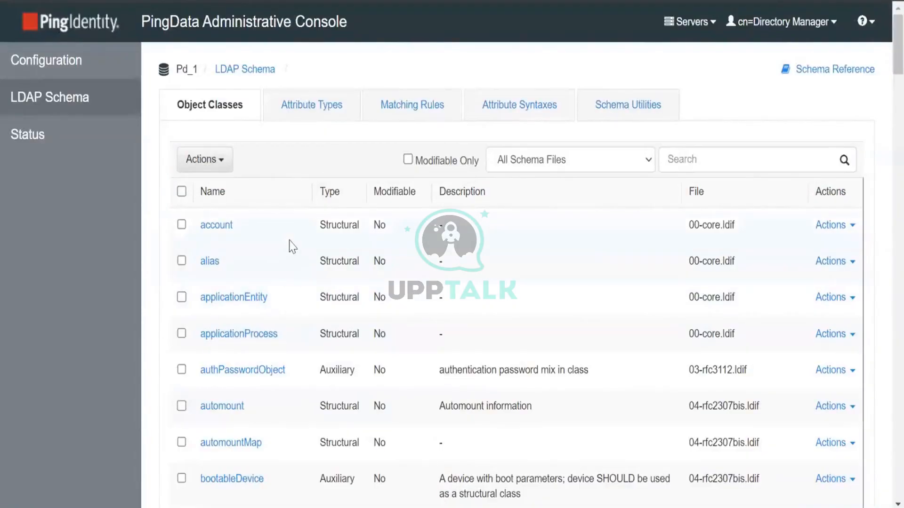
scroll(289, 245, "down", 8)
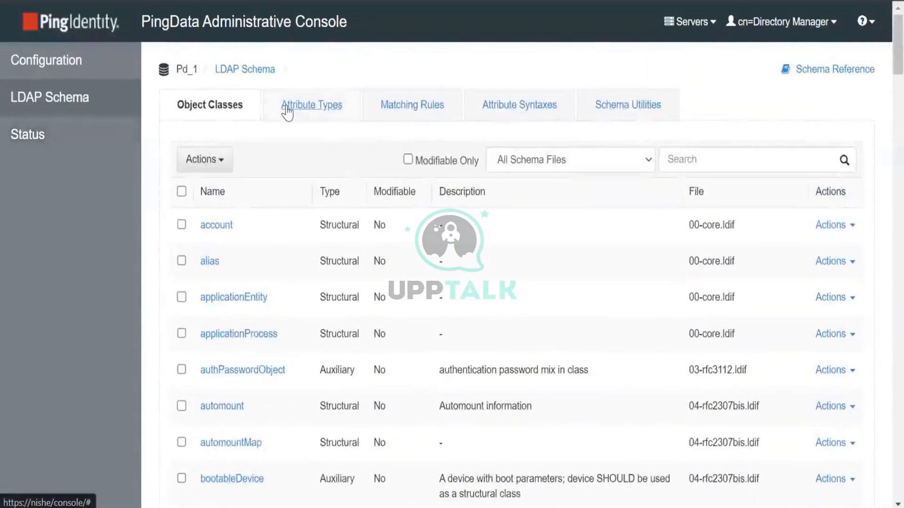
left_click(287, 112)
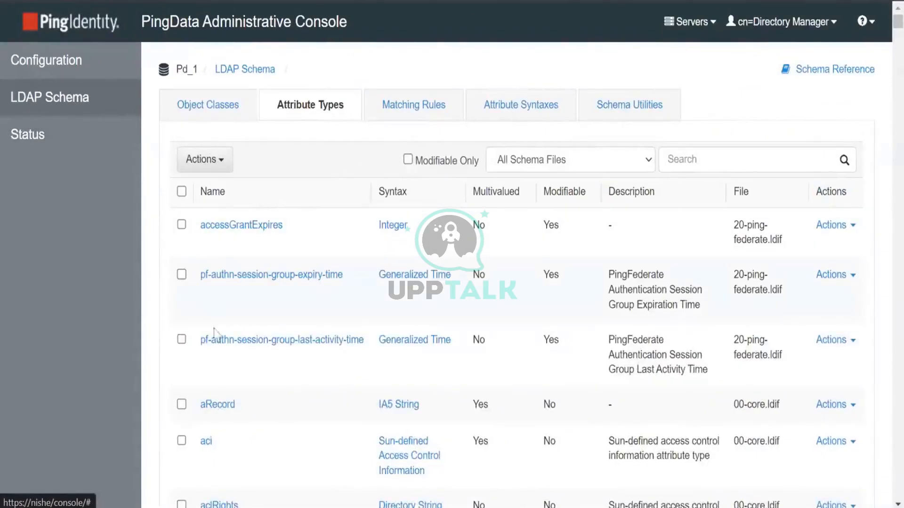
scroll(286, 348, "down", 5)
Create and save attribute type pf-connected-identity, with description pf-connected-identity, in 99-user.ldif
left_click(221, 162)
left_click(219, 205)
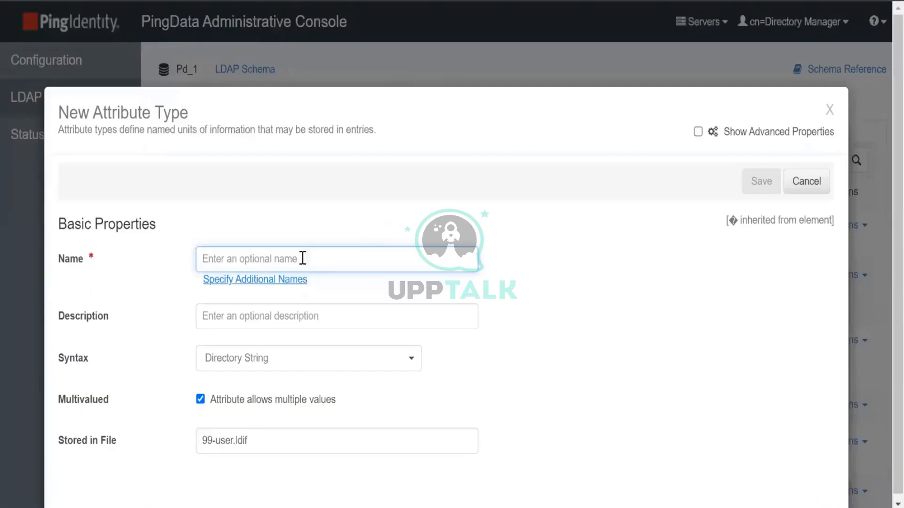
key("ctrl+v")
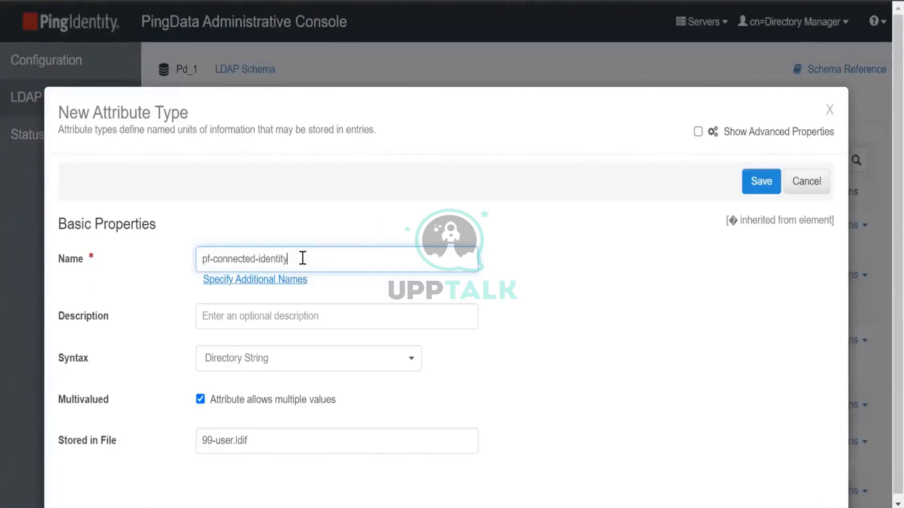
left_click(264, 321)
key("ctrl+v")
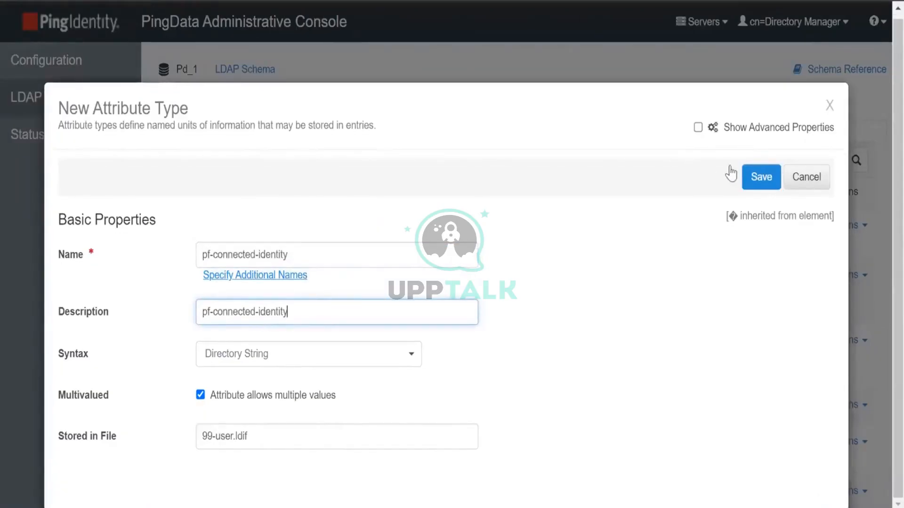
left_click(762, 180)
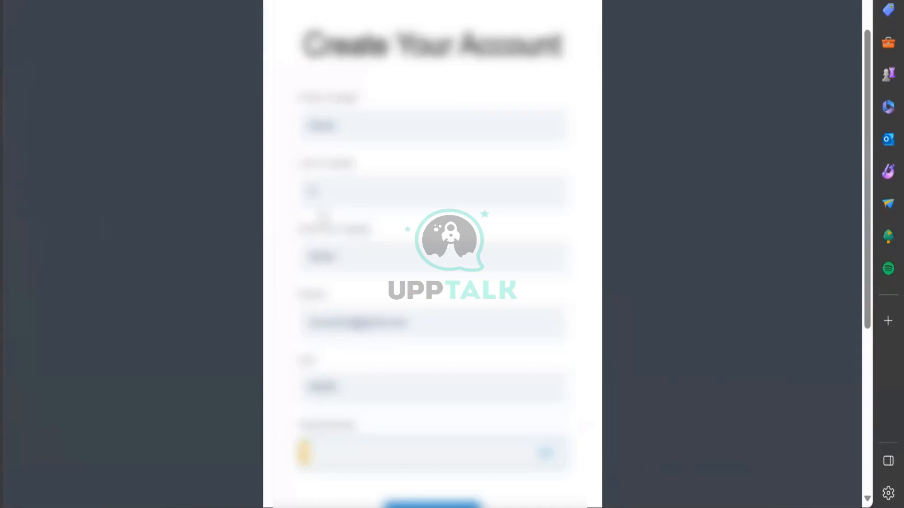
Review the account registration form, then bring the PingData Administrative Console back to front
scroll(322, 216, "down", 2)
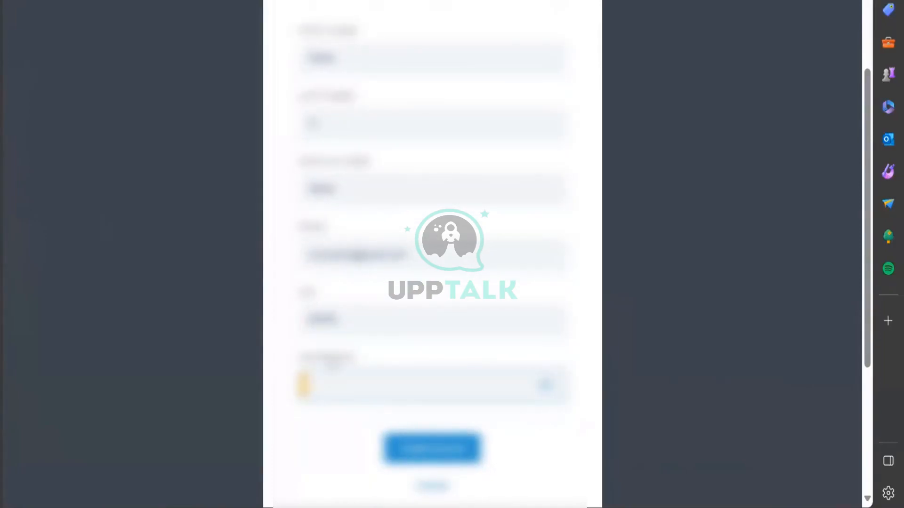
scroll(332, 367, "up", 1)
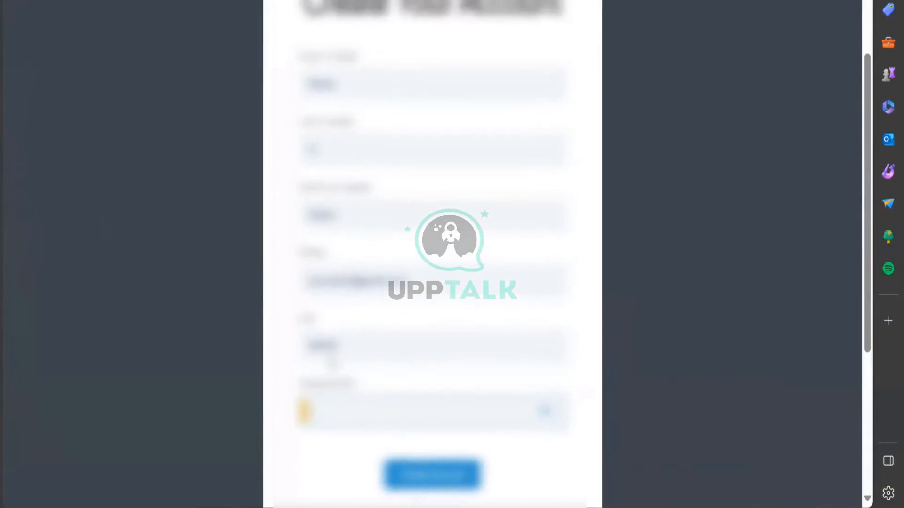
scroll(332, 363, "down", 1)
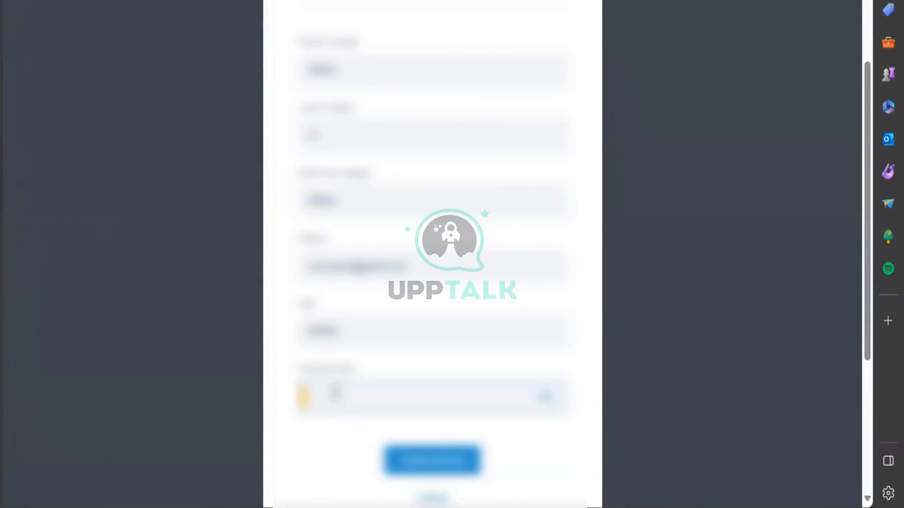
scroll(335, 391, "down", 3)
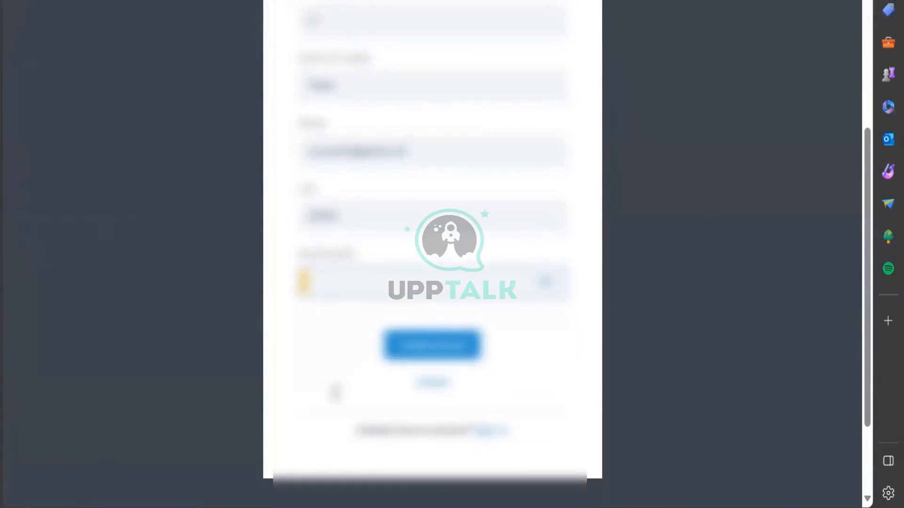
scroll(335, 392, "up", 1)
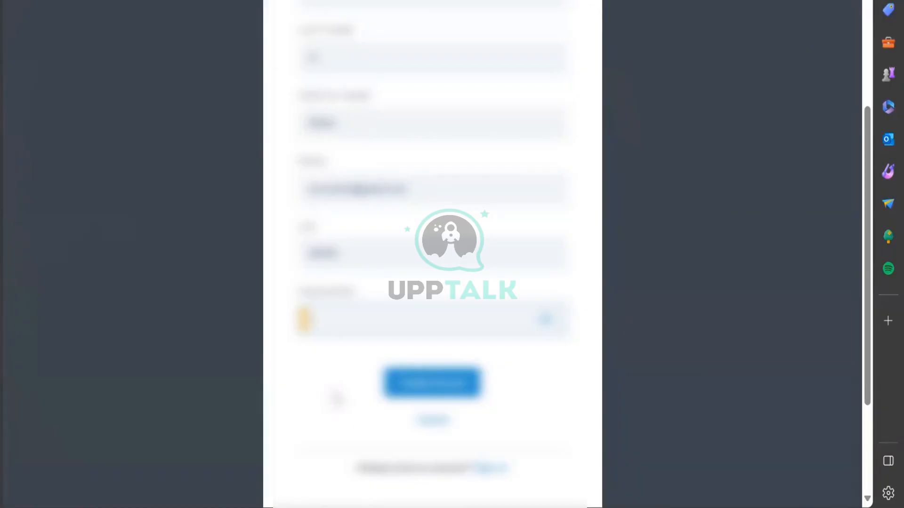
scroll(336, 398, "up", 2)
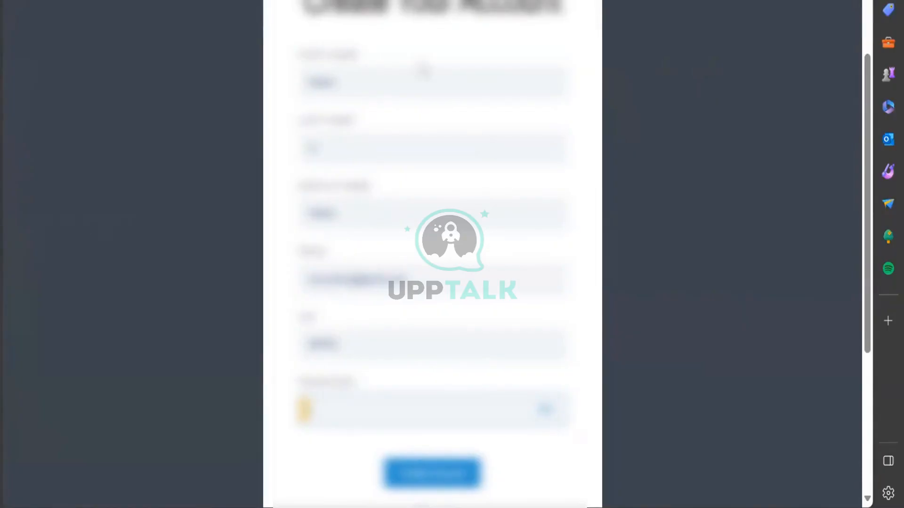
scroll(384, 335, "down", 3)
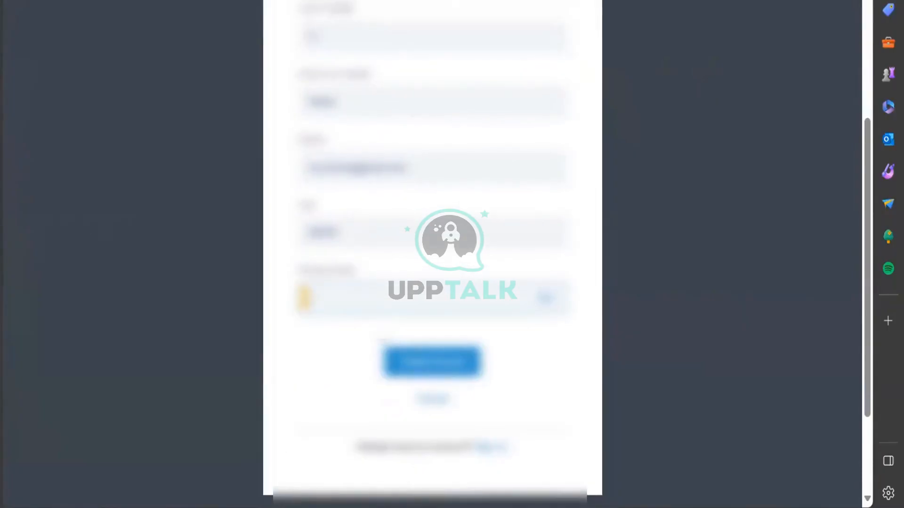
mouse_move(429, 507)
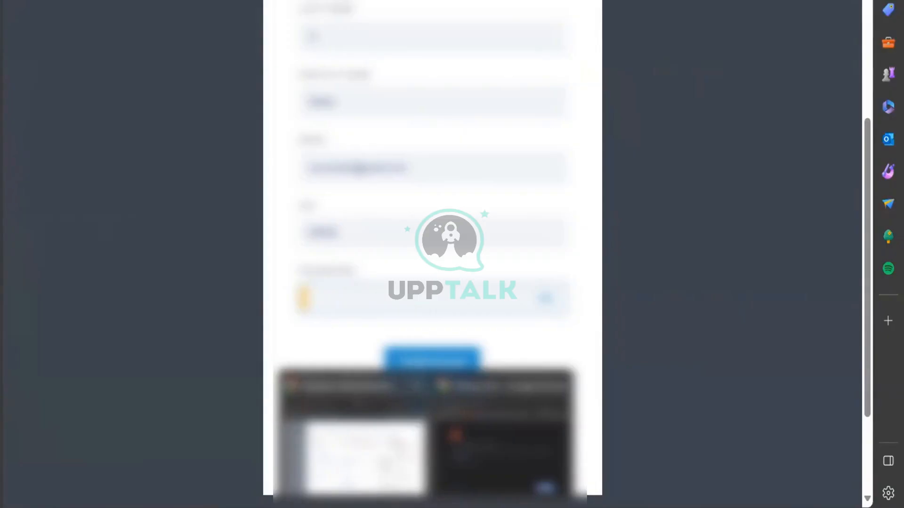
left_click(379, 400)
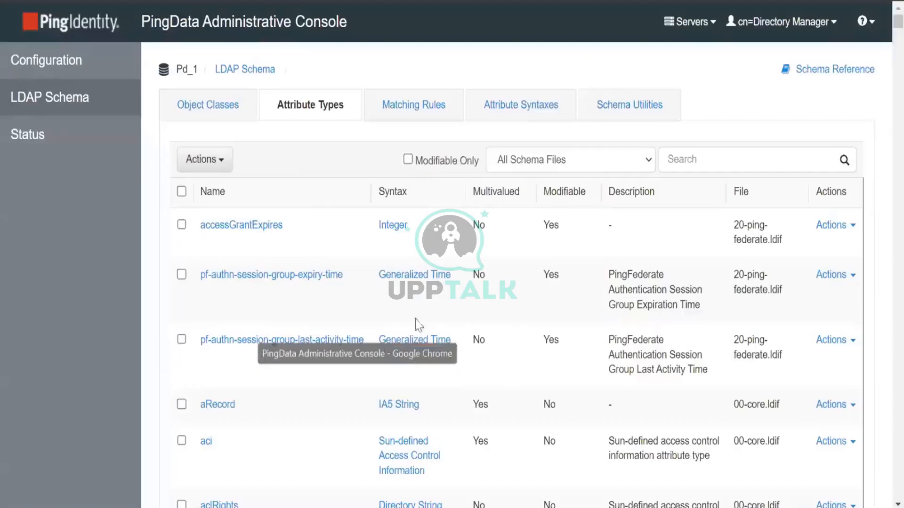
Open the pf-connected-identities object class from the Object Classes list for editing
left_click(206, 117)
scroll(254, 281, "down", 4)
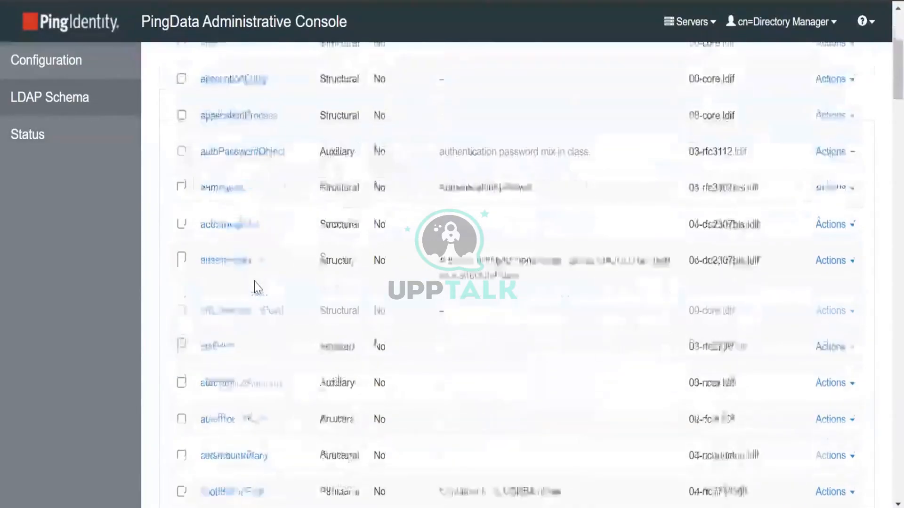
scroll(254, 281, "down", 5)
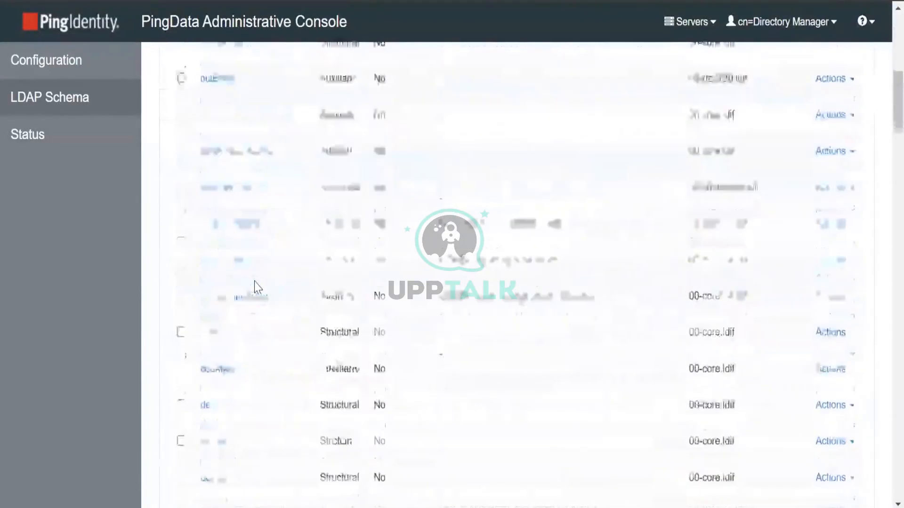
scroll(254, 281, "down", 6)
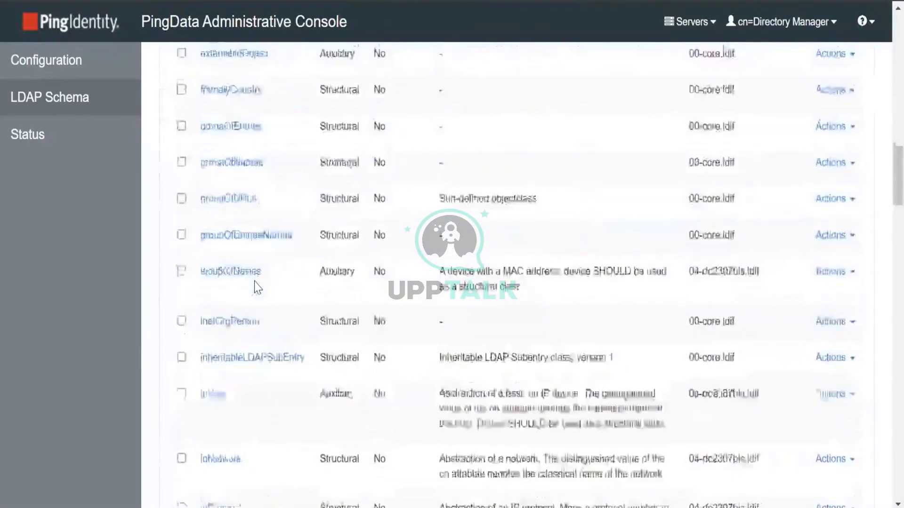
scroll(254, 281, "down", 6)
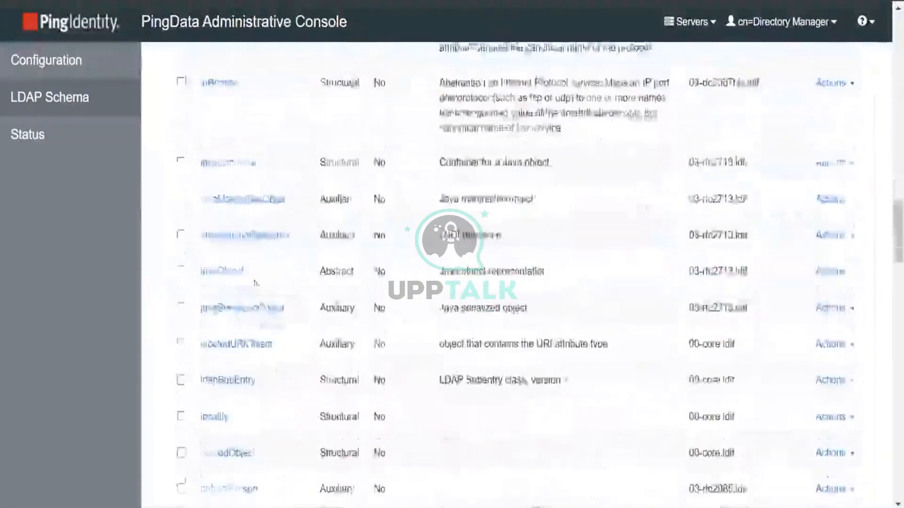
scroll(254, 287, "down", 6)
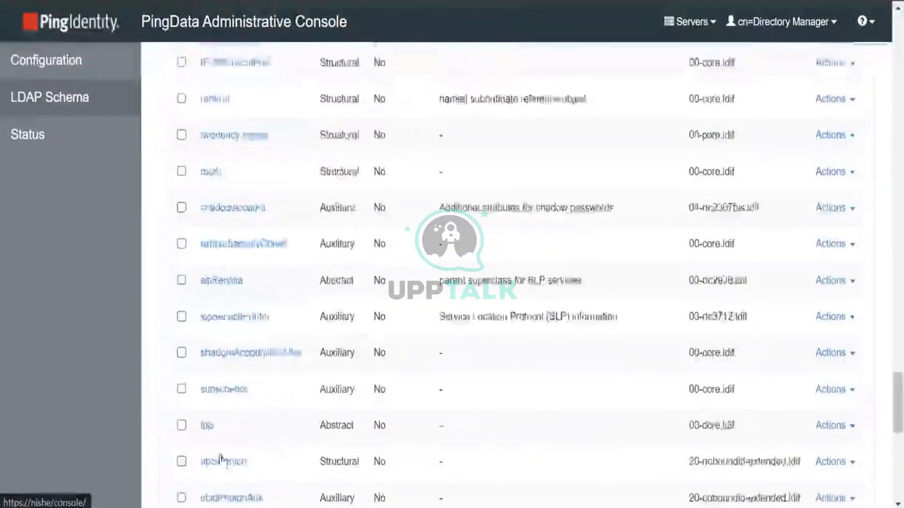
scroll(187, 454, "down", 5)
left_click(214, 453)
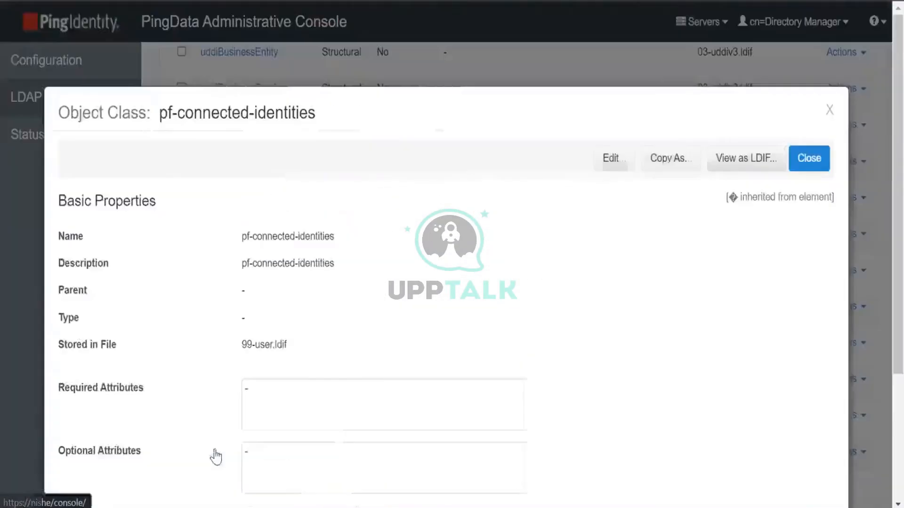
left_click(615, 160)
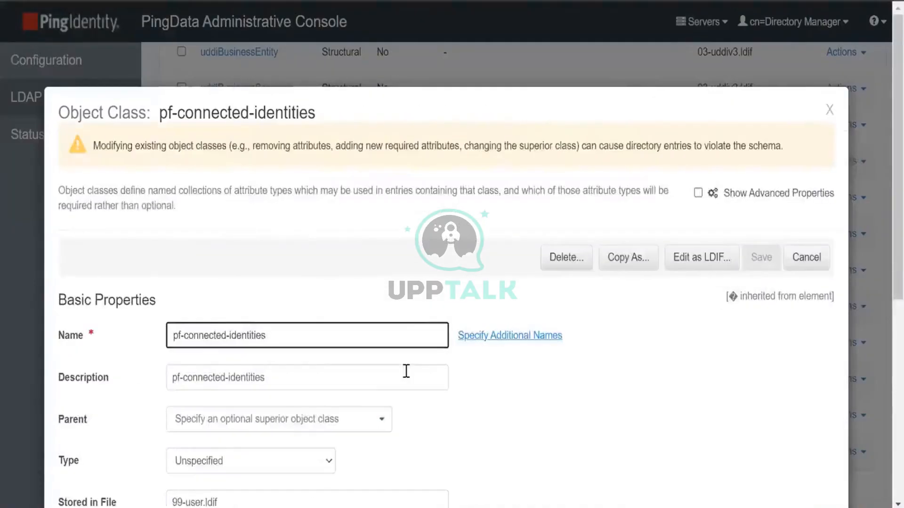
scroll(406, 371, "down", 3)
scroll(405, 371, "down", 3)
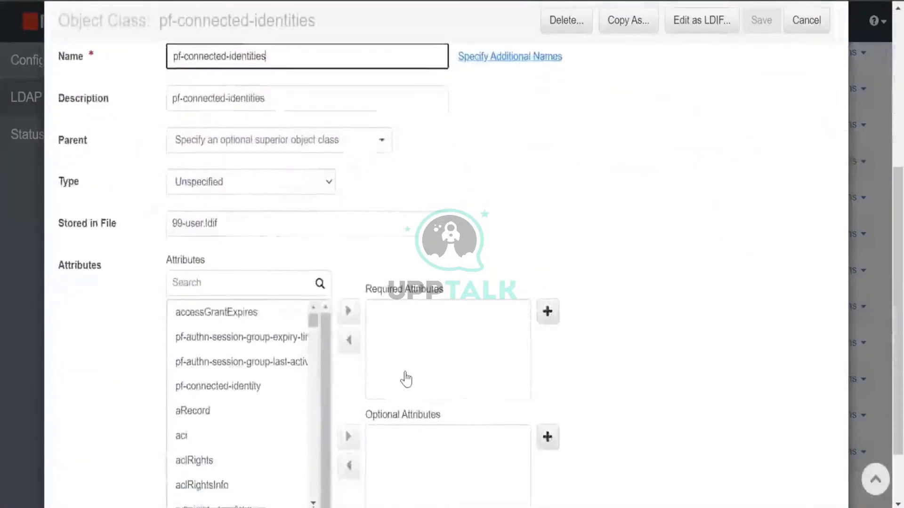
scroll(405, 378, "down", 2)
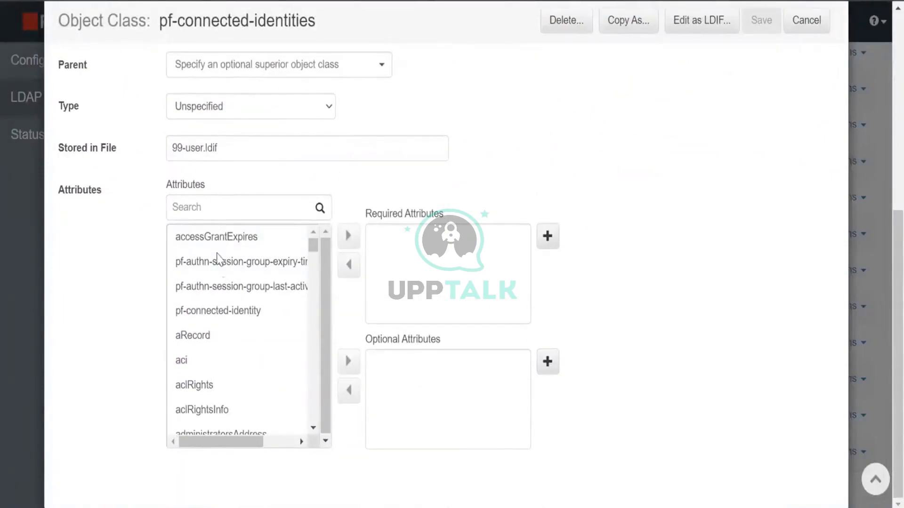
Try pf-connected-identity as a required attribute, then take it back out
left_click(224, 314)
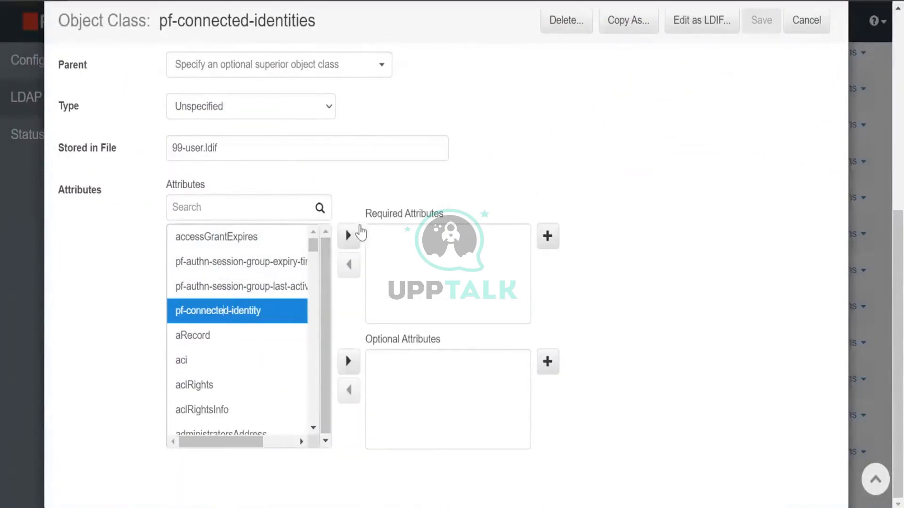
left_click(349, 237)
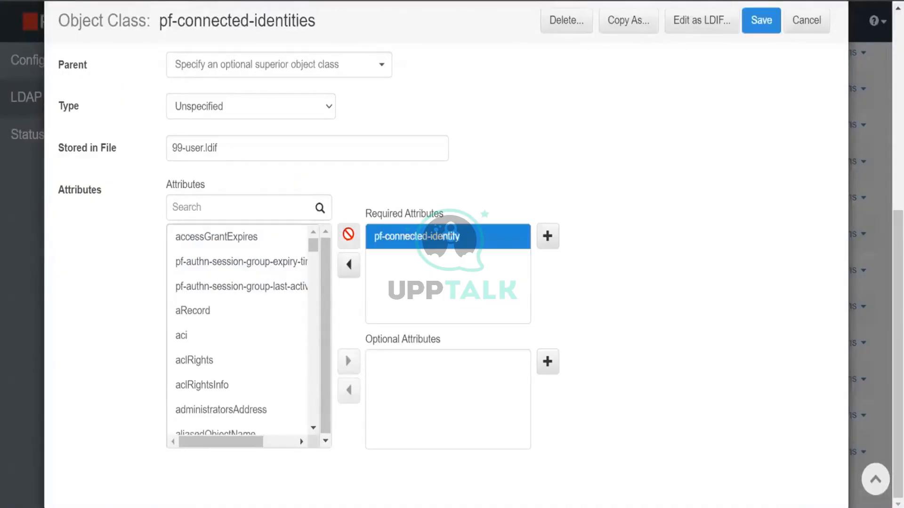
left_click(348, 264)
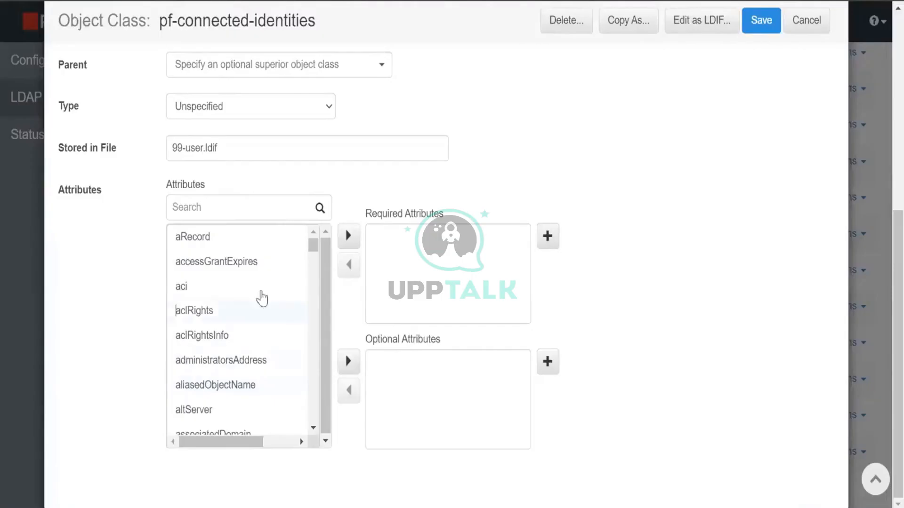
scroll(259, 362, "up", 3)
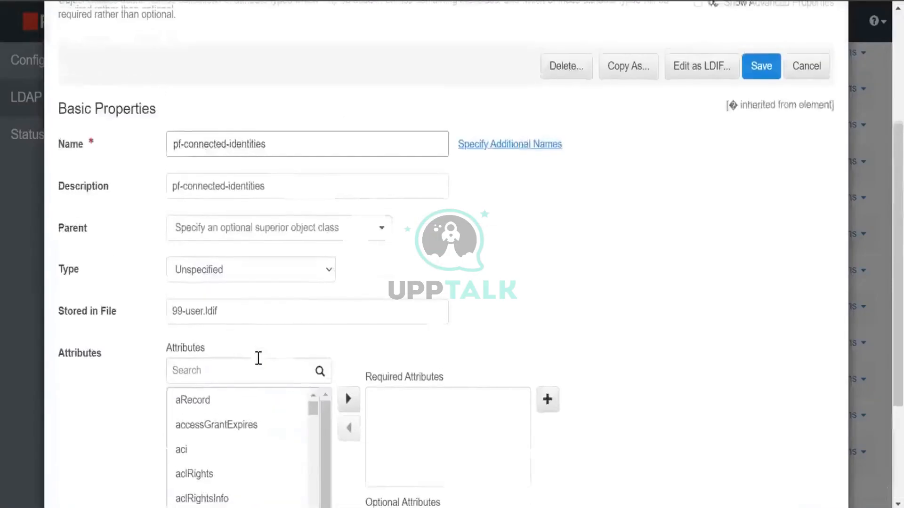
scroll(270, 219, "down", 3)
scroll(248, 377, "down", 3)
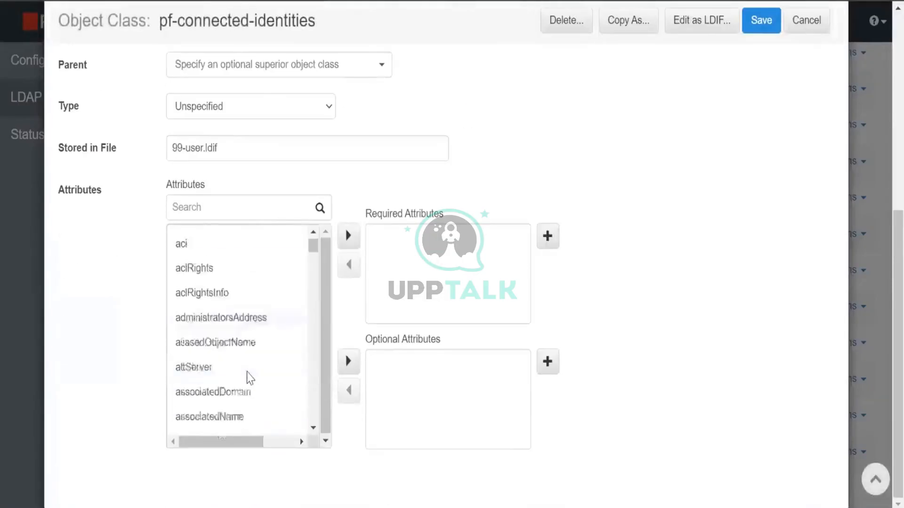
scroll(250, 378, "down", 2)
scroll(249, 377, "up", 4)
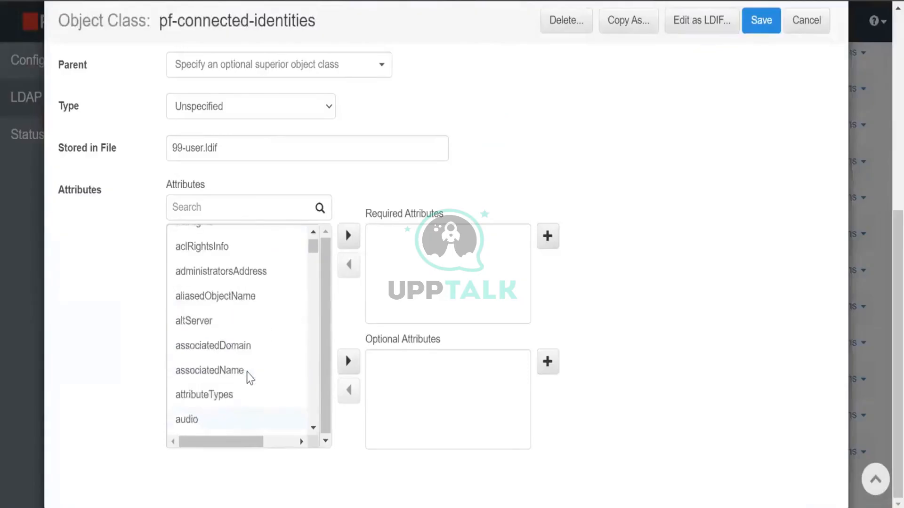
scroll(249, 376, "down", 3)
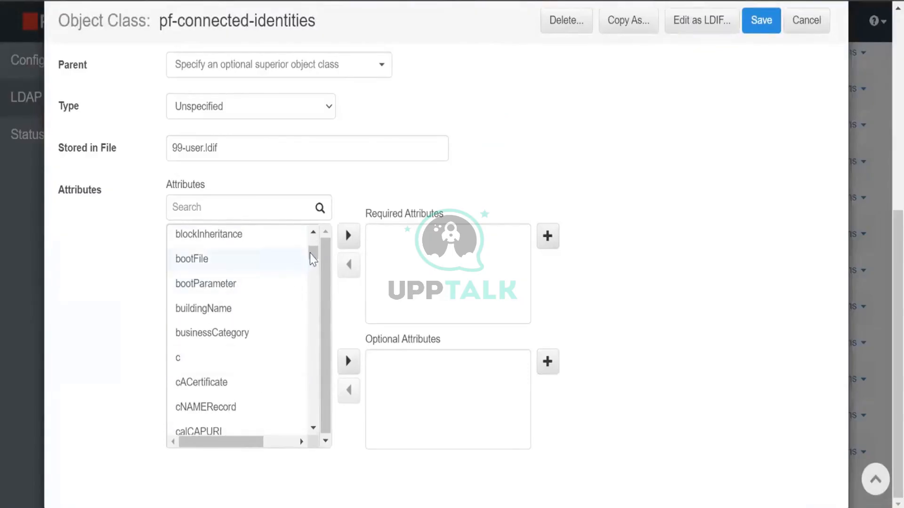
Filter to pf-connected-identity, add it as an optional attribute, and save the object class
left_click_drag(311, 253, 327, 441)
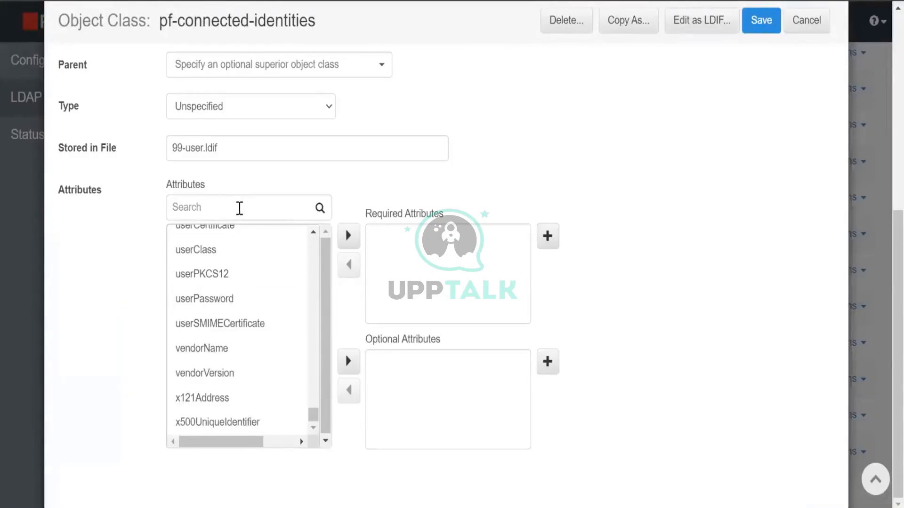
left_click(238, 208)
type("pf-connected-identity")
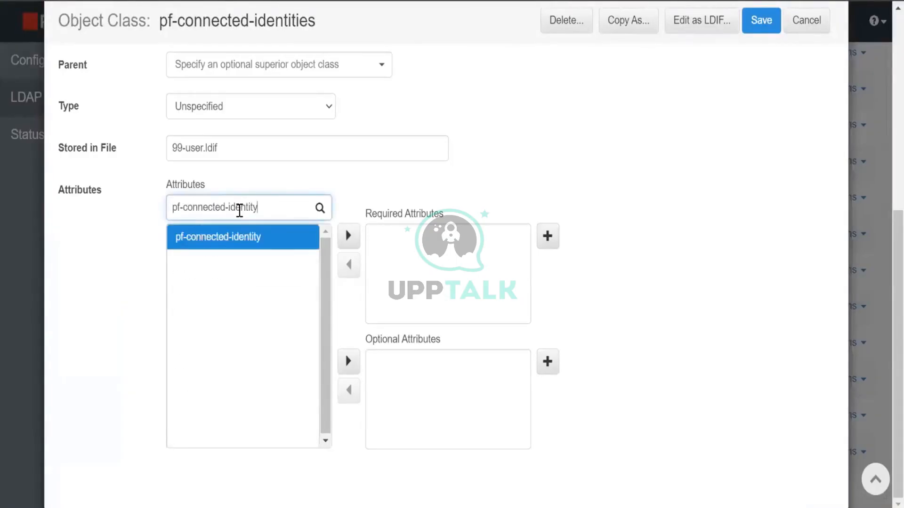
left_click(243, 237)
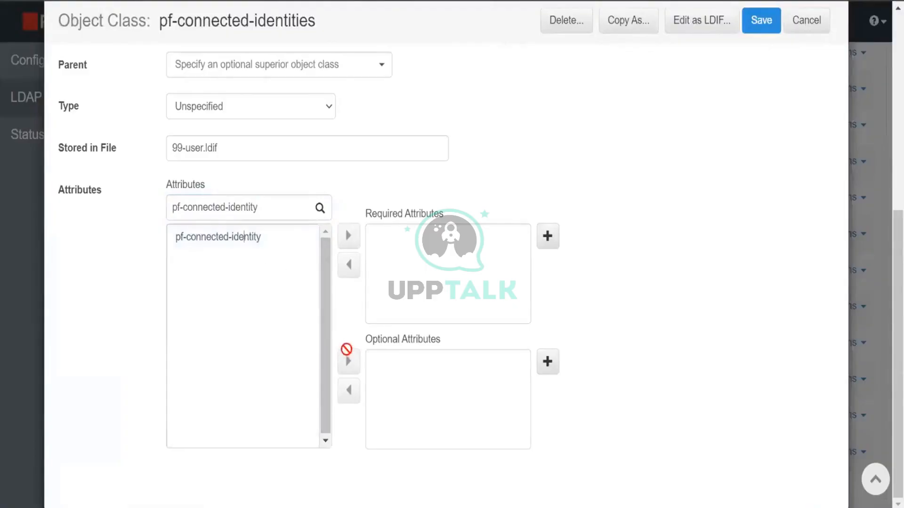
left_click(263, 237)
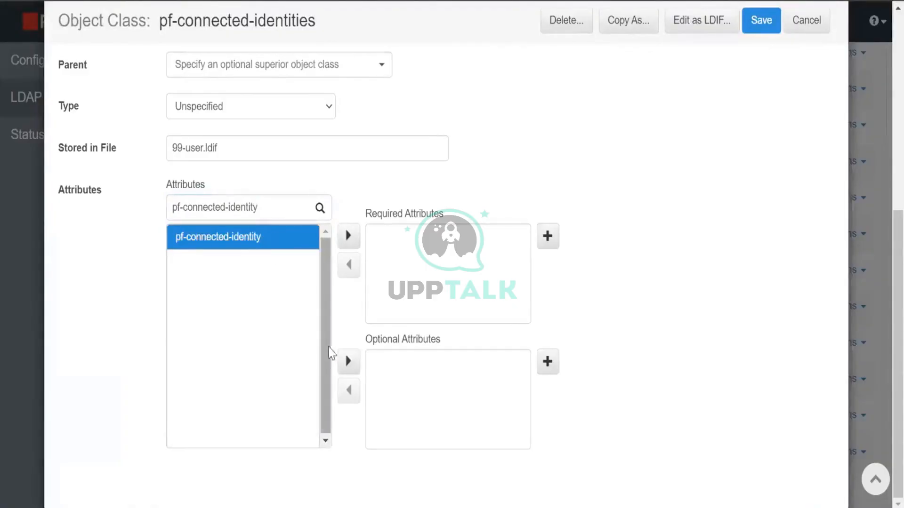
left_click(348, 361)
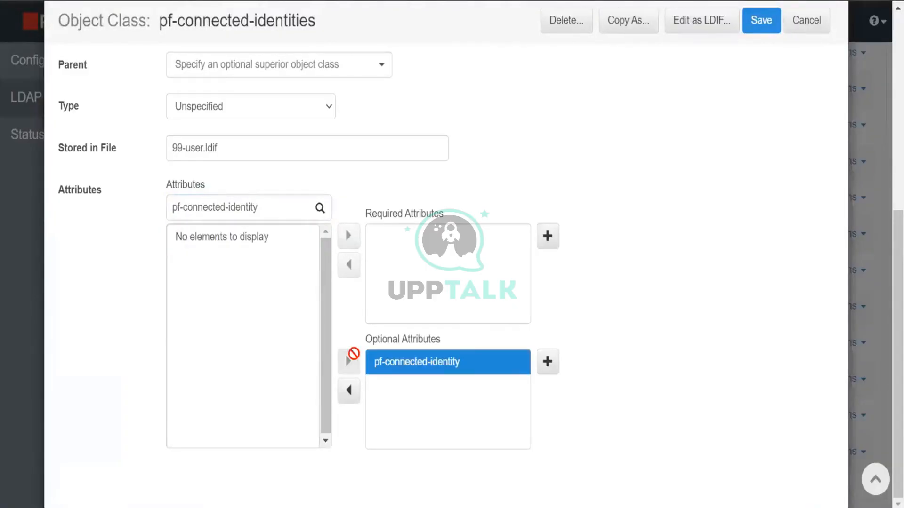
left_click(757, 26)
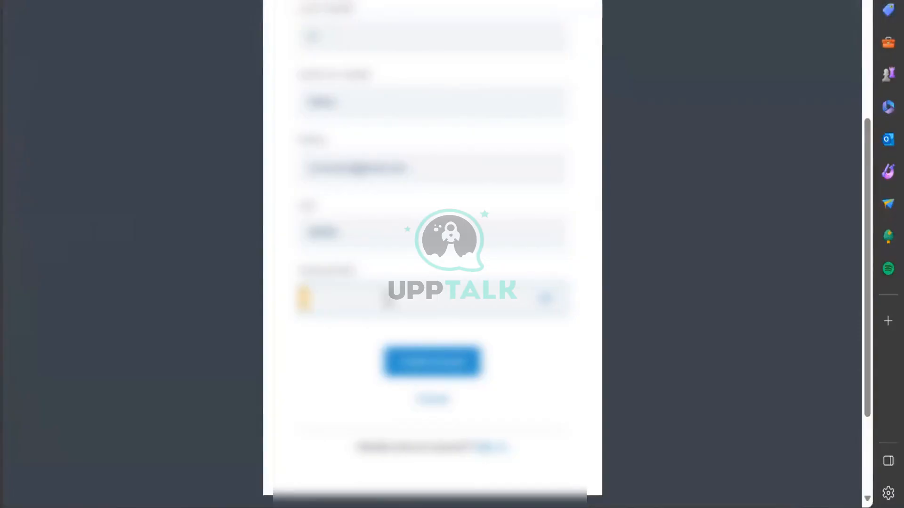
Enter the password and submit the Create Your Account form
type("••")
scroll(409, 264, "up", 3)
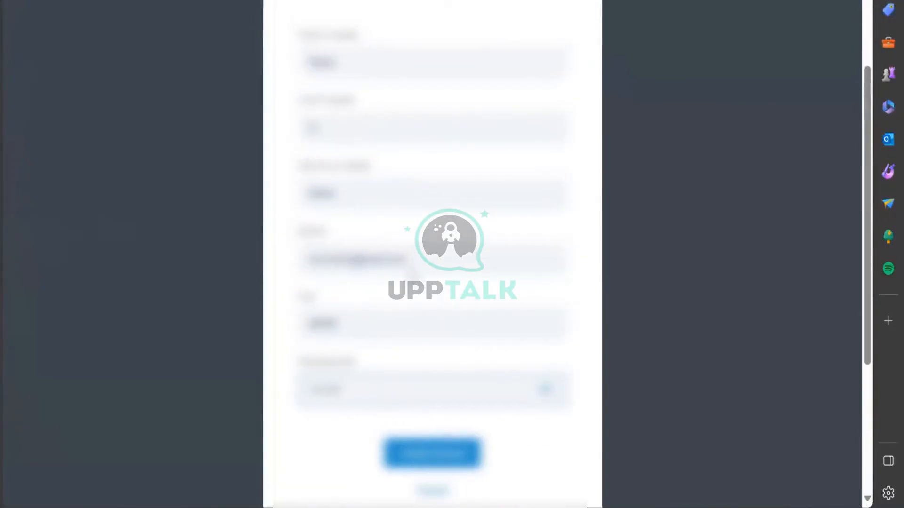
scroll(413, 278, "down", 1)
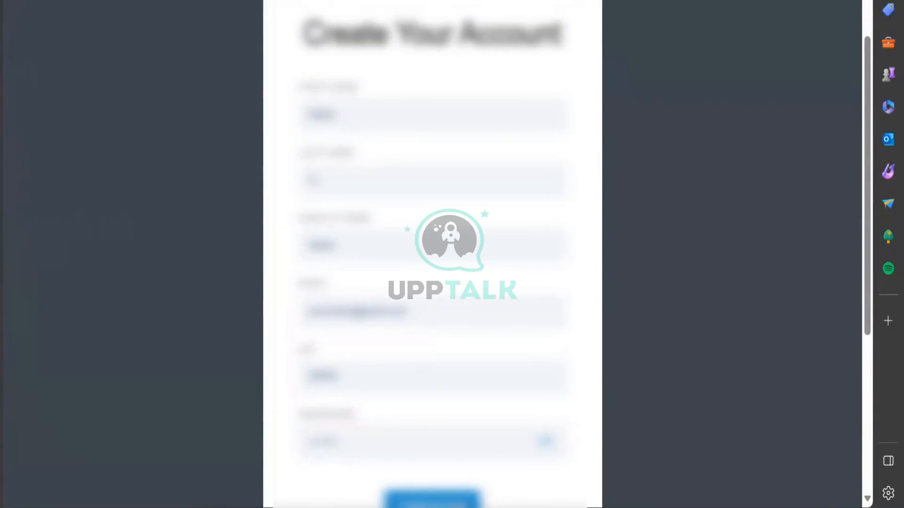
left_click(460, 503)
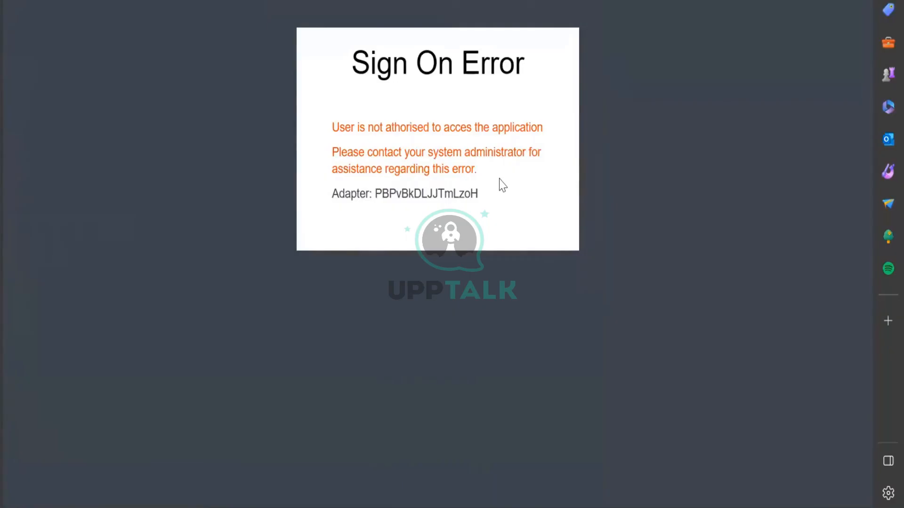
Select the adapter id in the Sign On Error and switch to the other error page
double_click(440, 193)
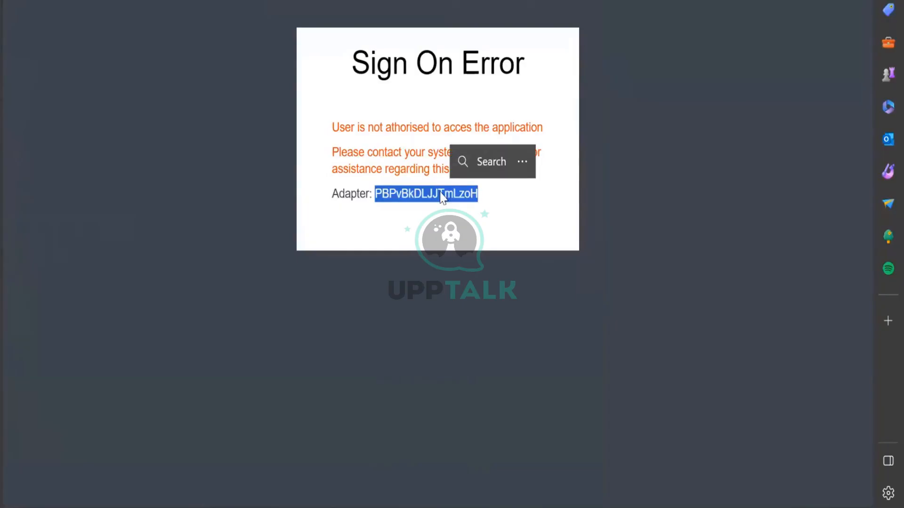
mouse_move(855, 1)
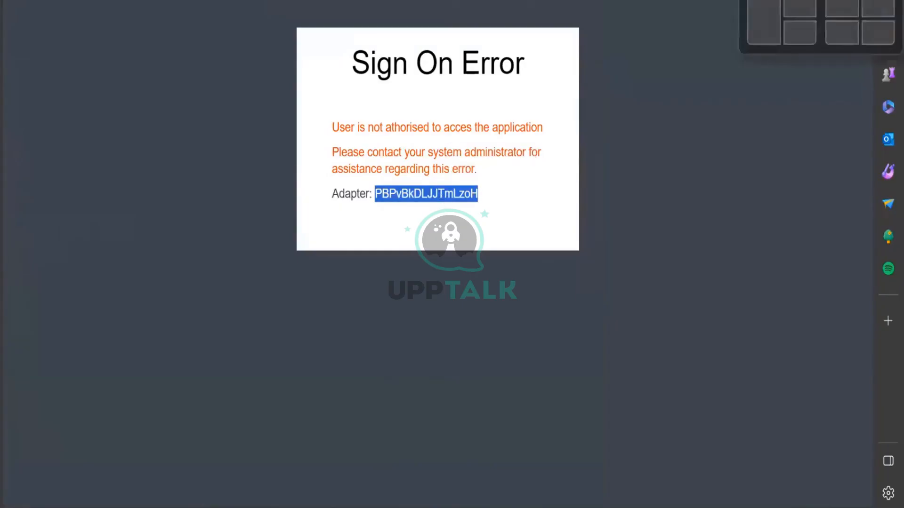
left_click_drag(363, 1, 334, 102)
left_click(334, 99)
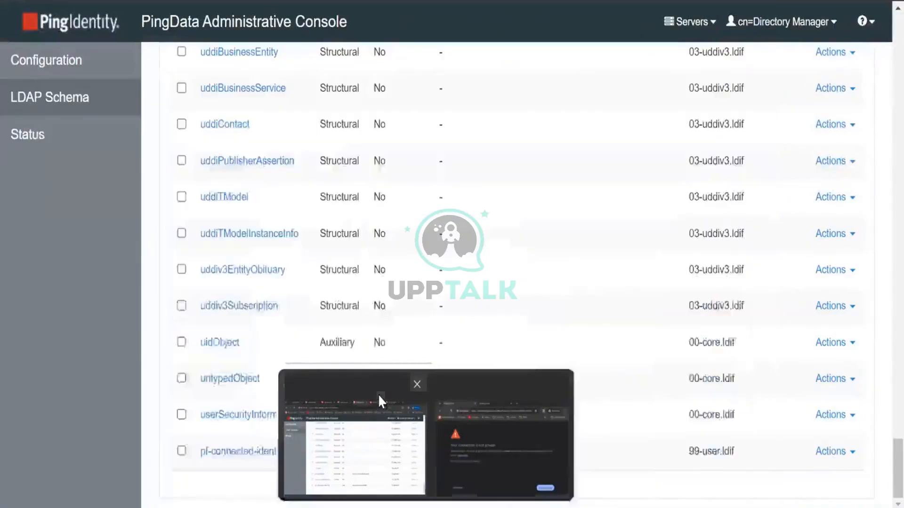
Scroll the Object Classes list to pf-connected-identities and back, then expand Directory Studio's tree root
left_click(378, 394)
scroll(381, 393, "up", 20)
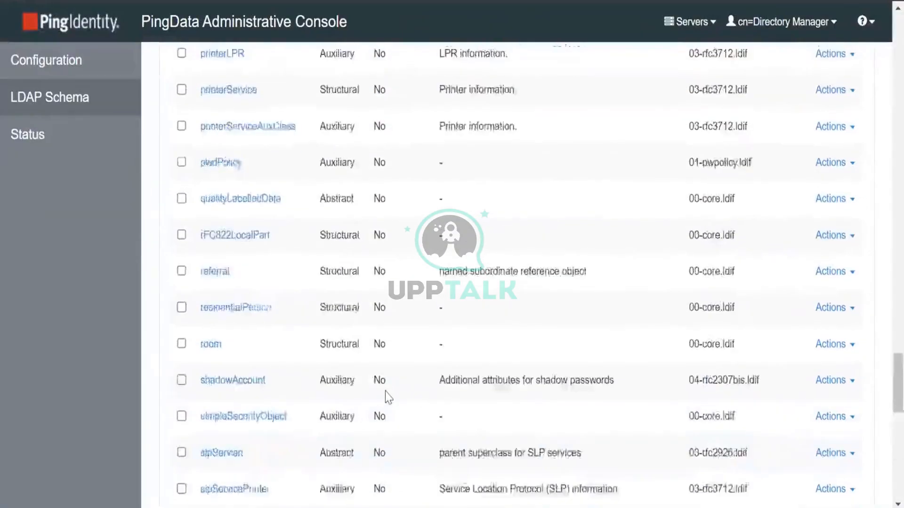
scroll(385, 397, "down", 12)
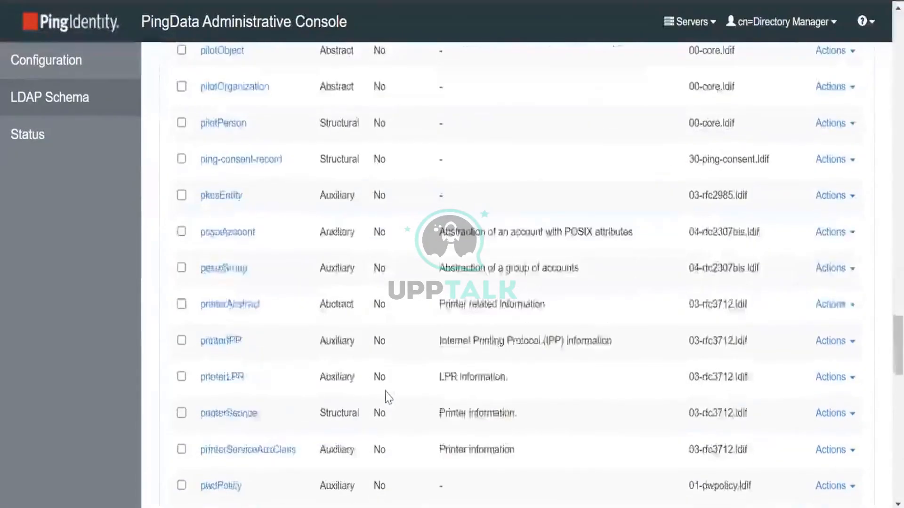
scroll(384, 391, "down", 5)
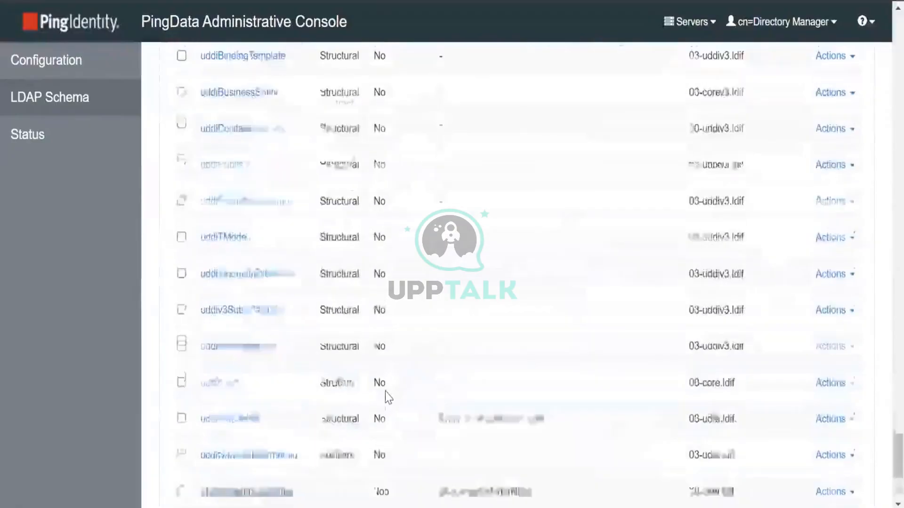
scroll(385, 392, "up", 4)
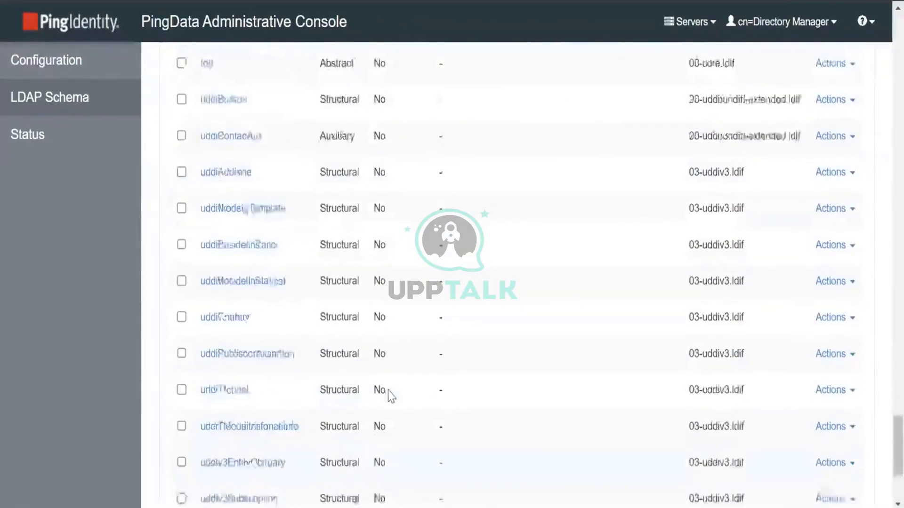
scroll(390, 396, "up", 10)
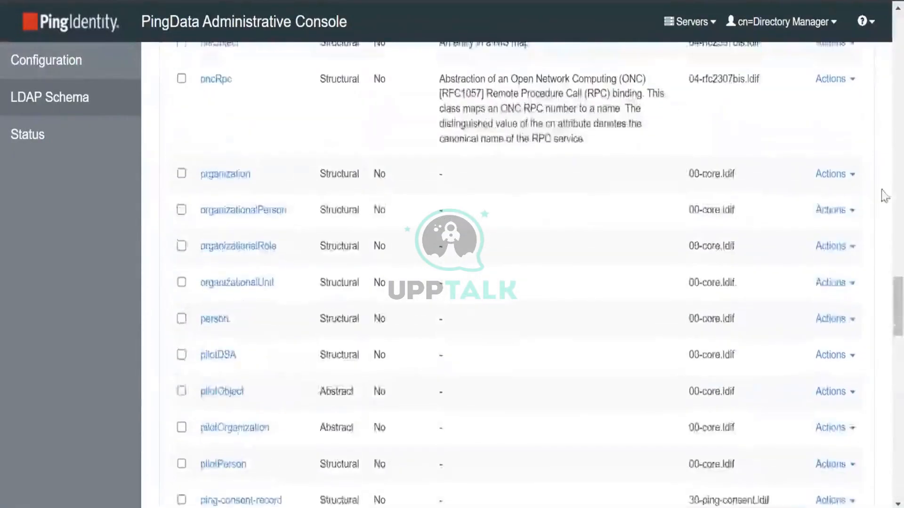
scroll(690, 472, "up", 10)
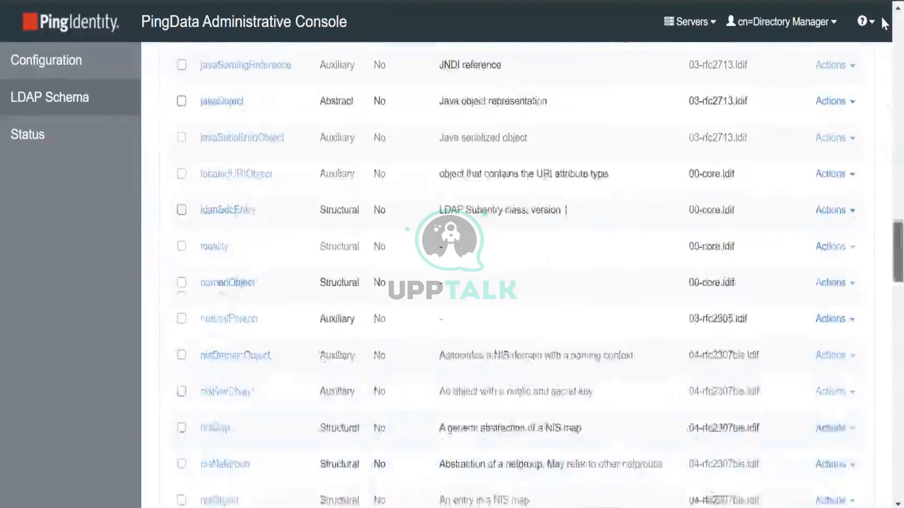
scroll(690, 472, "up", 15)
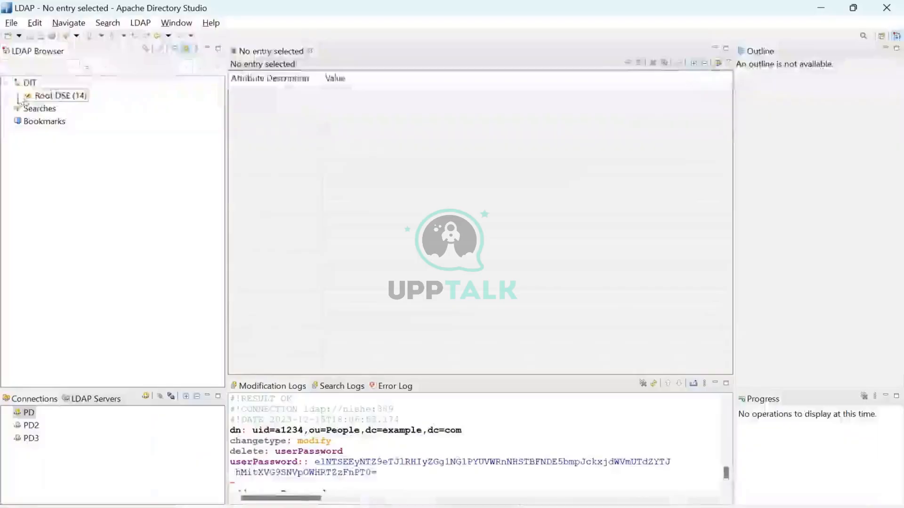
left_click(17, 95)
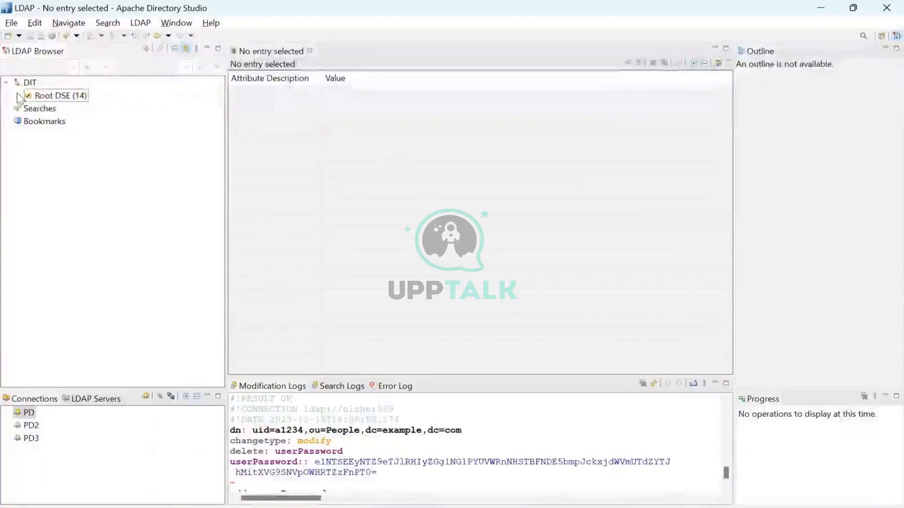
Expand dc=example,dc=com and ou=People, then reload the dc=example,dc=com entry
left_click(28, 108)
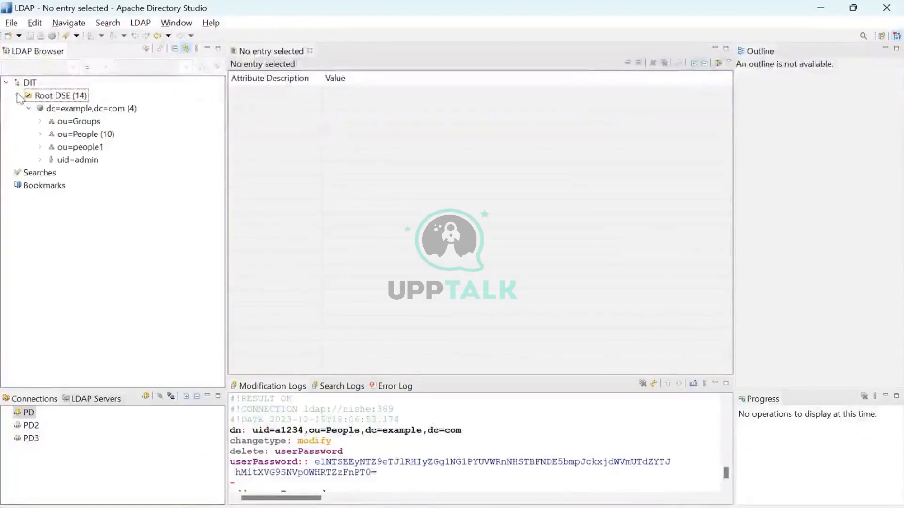
left_click(40, 135)
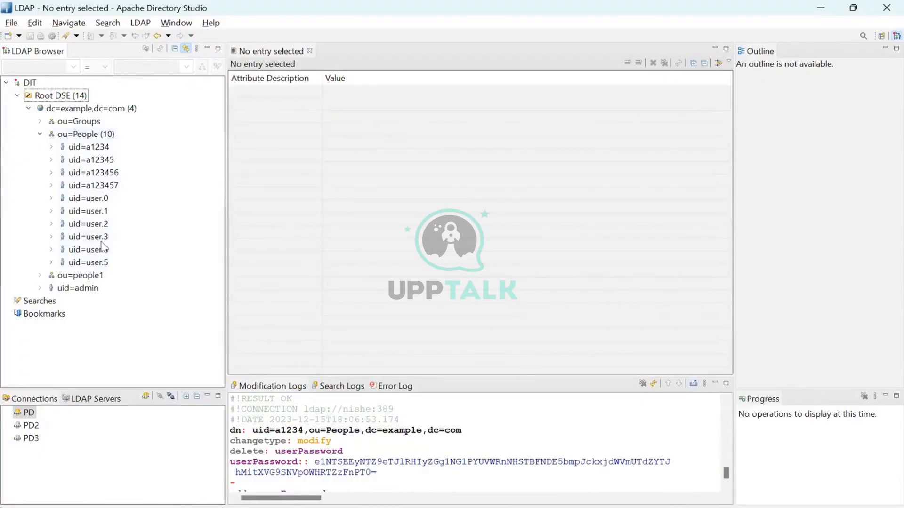
right_click(96, 109)
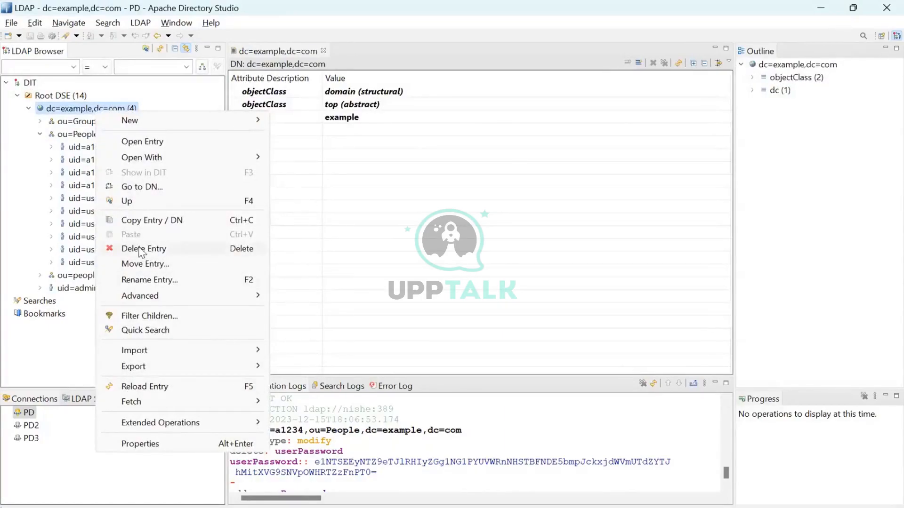
left_click(160, 49)
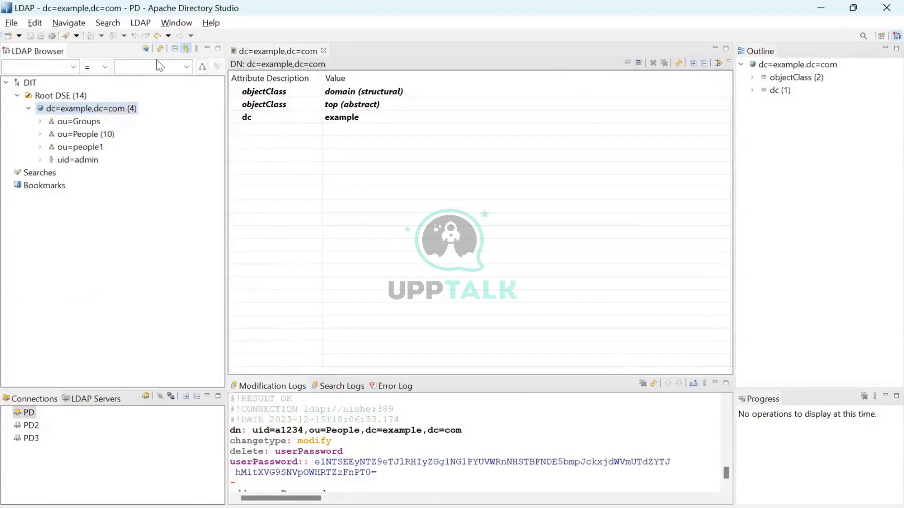
Re-expand ou=People and open the new uid=98765 entry's attributes
left_click(40, 134)
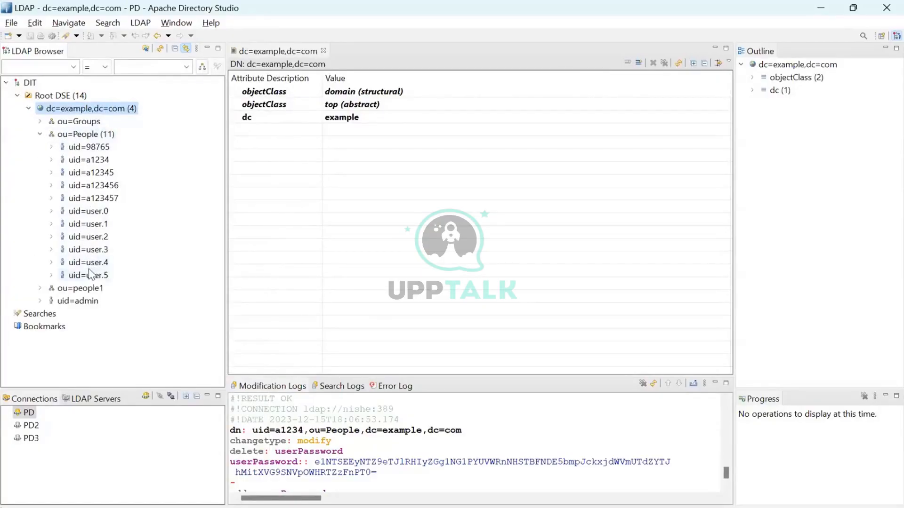
left_click(88, 147)
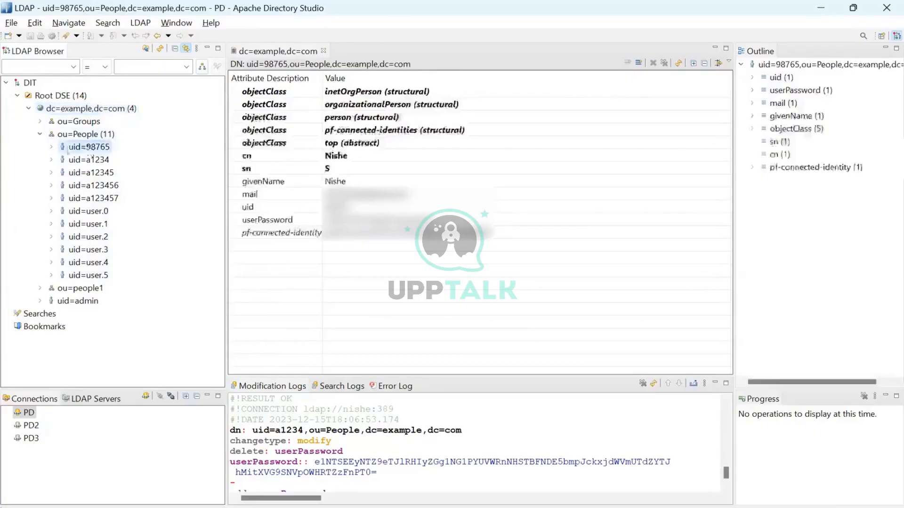
left_click(52, 146)
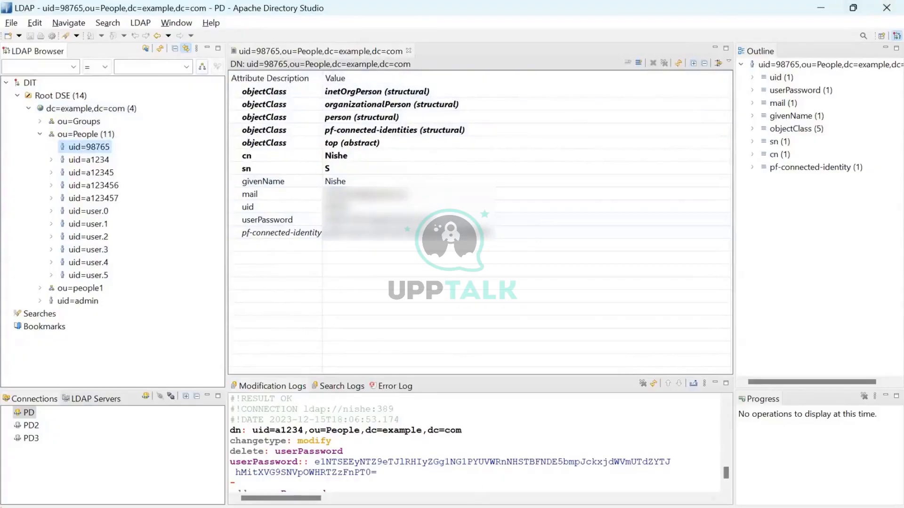
left_click(427, 507)
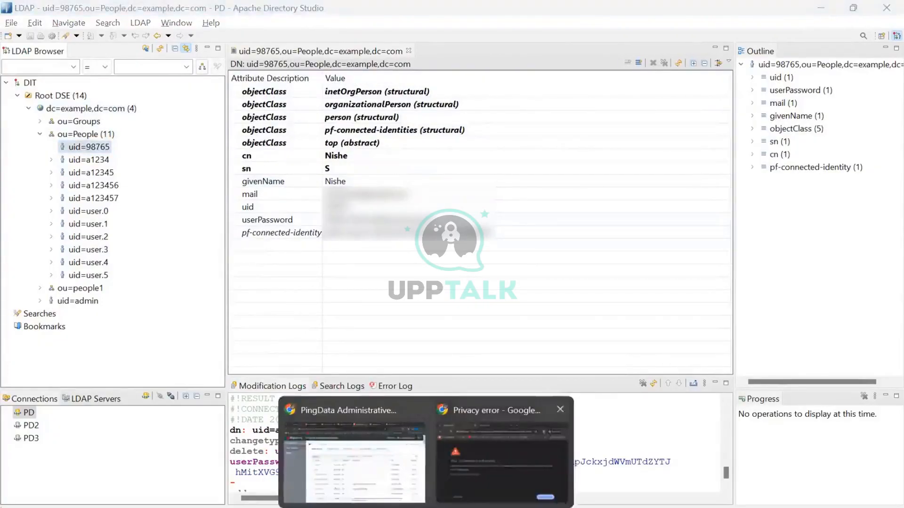
Select the 'Authentication Failed' error text, then return to the PingData console's LDAP schema page
left_click(396, 507)
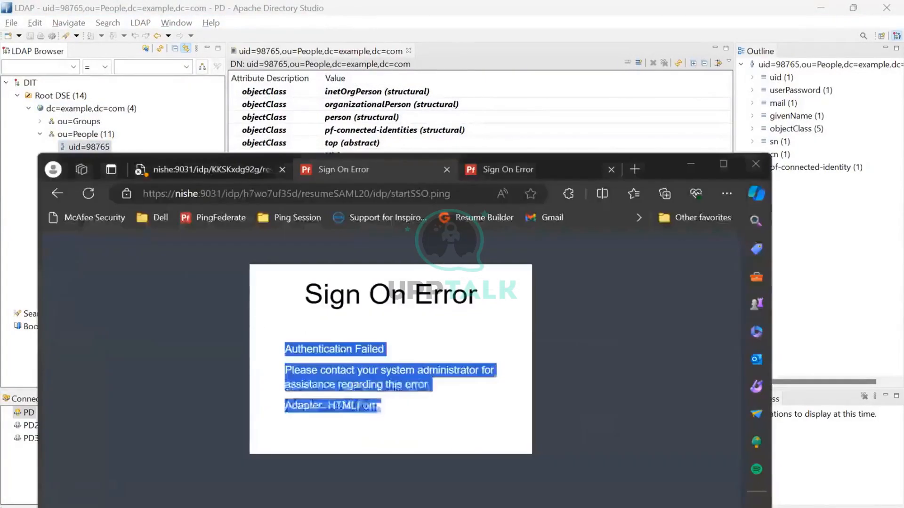
left_click(393, 350)
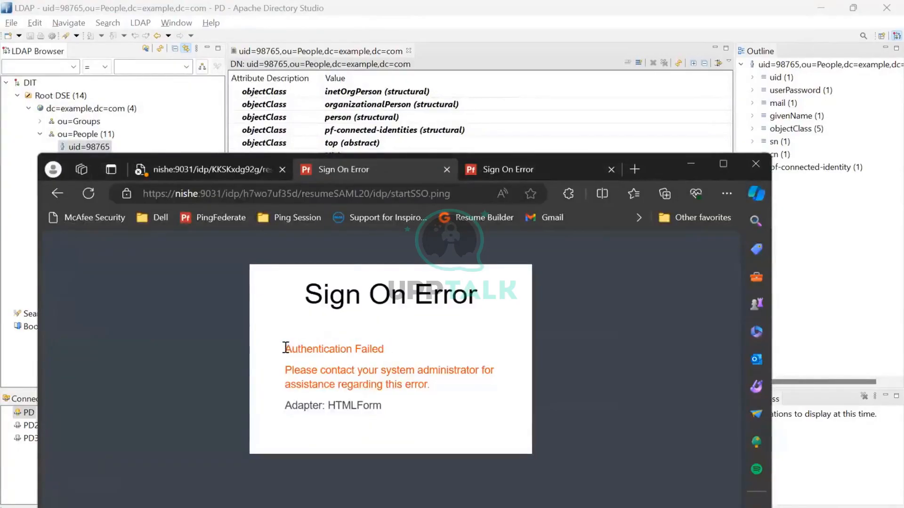
left_click_drag(285, 347, 385, 405)
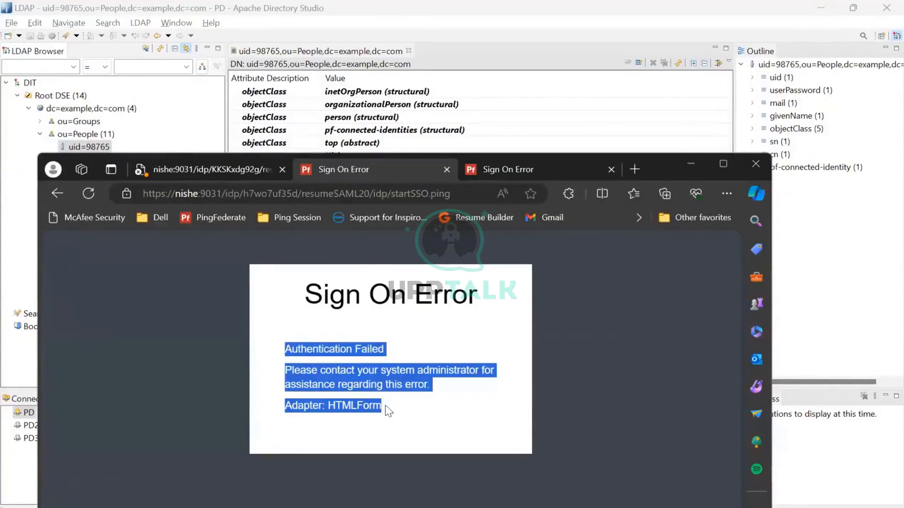
left_click(691, 163)
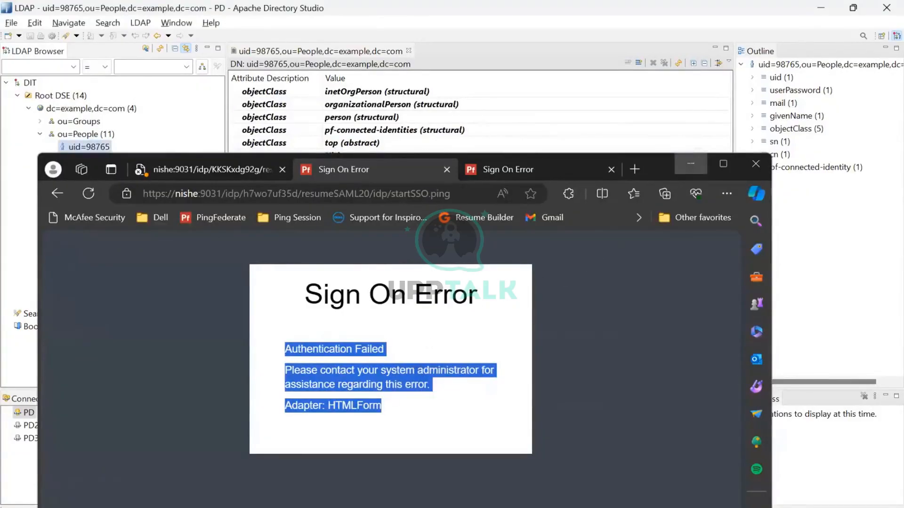
left_click(342, 493)
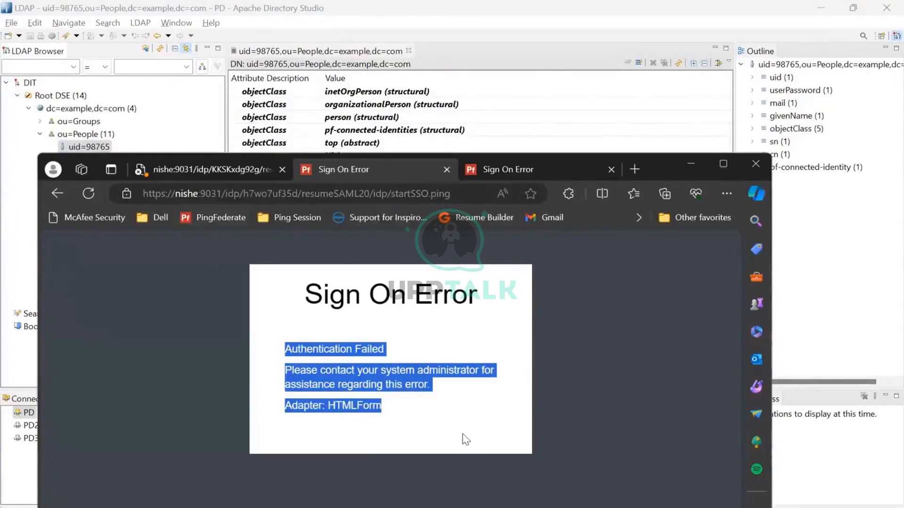
left_click_drag(284, 349, 382, 406)
left_click(403, 409)
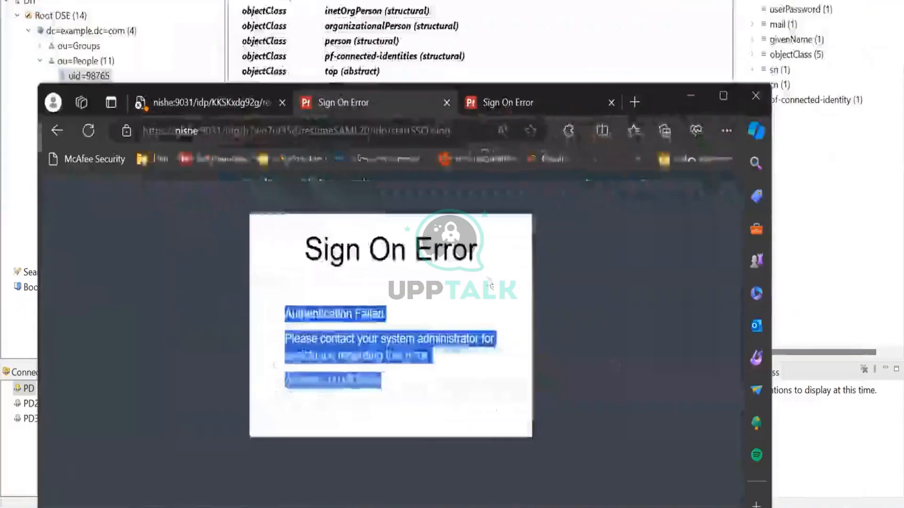
left_click(460, 464)
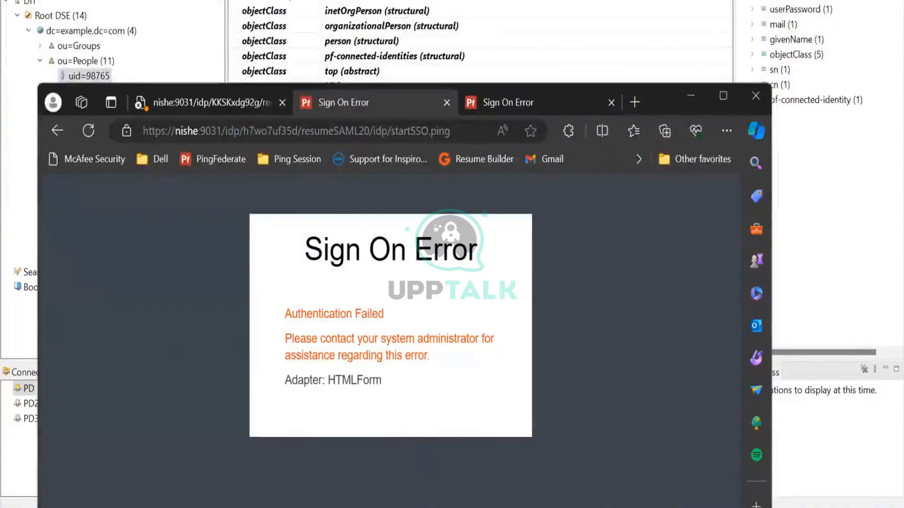
left_click(391, 393)
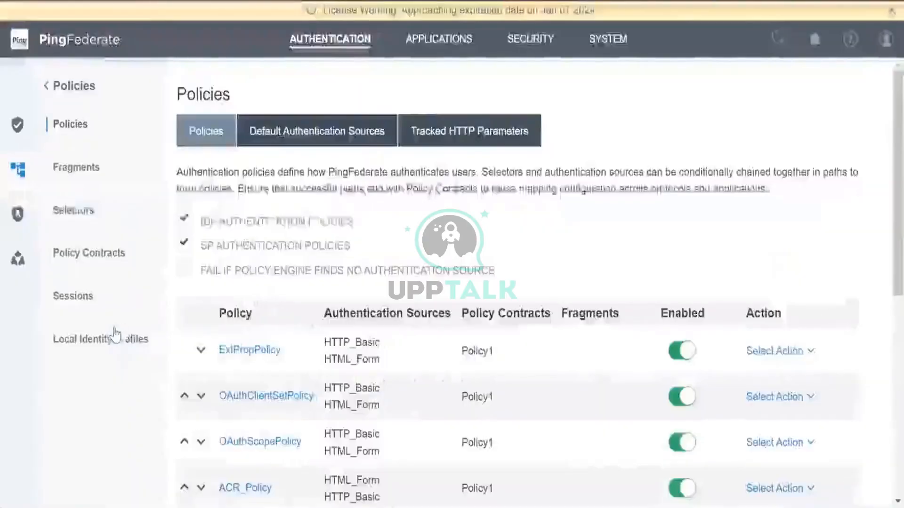
Open the Local Identity Profiles list in PingFederate
left_click(114, 337)
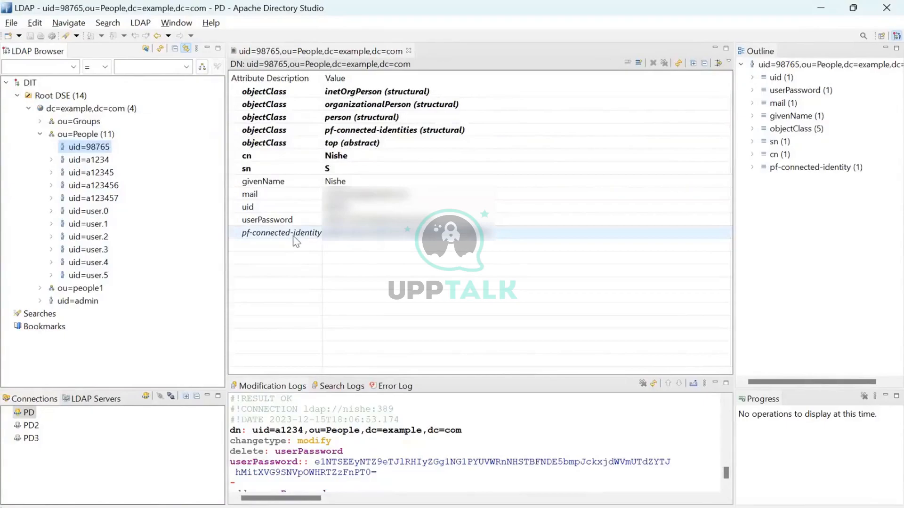
left_click(424, 235)
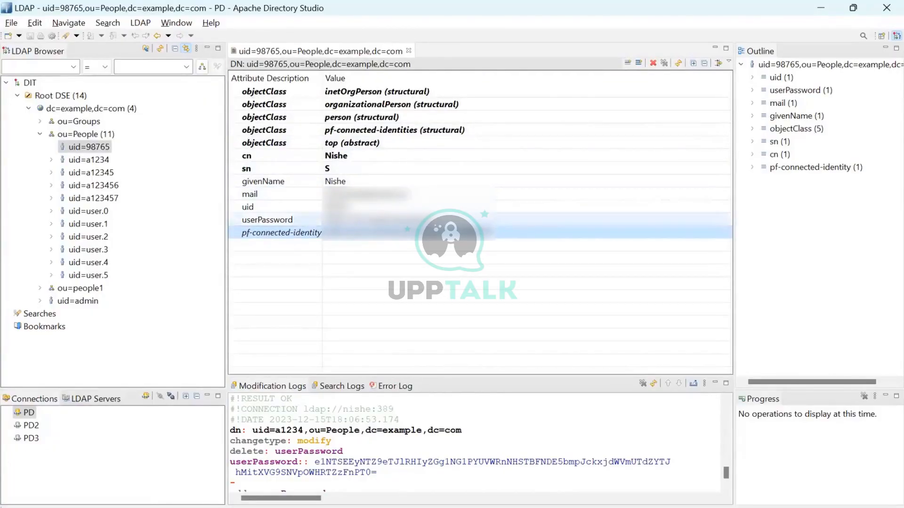
mouse_move(395, 507)
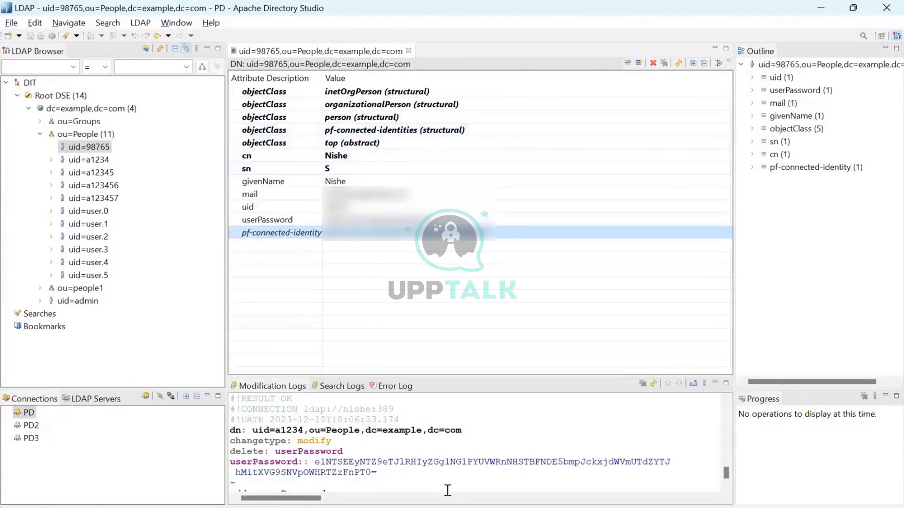
mouse_move(426, 507)
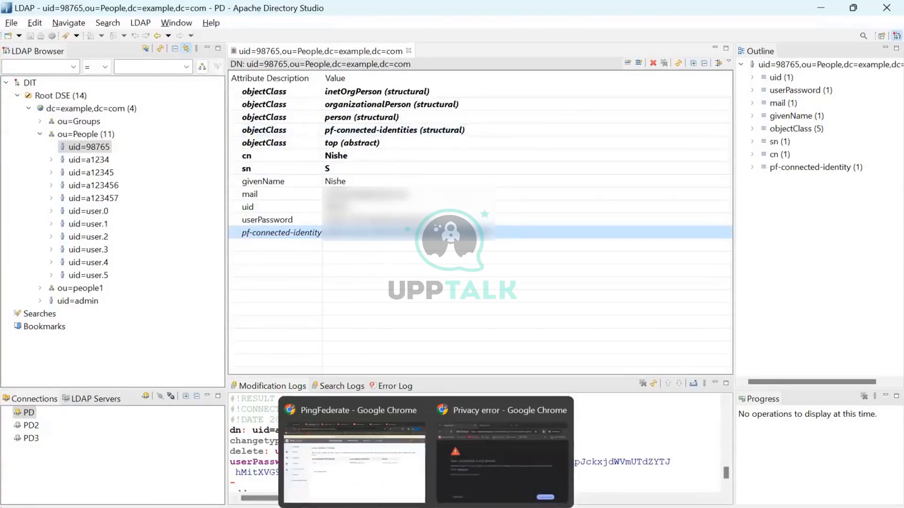
mouse_move(29, 507)
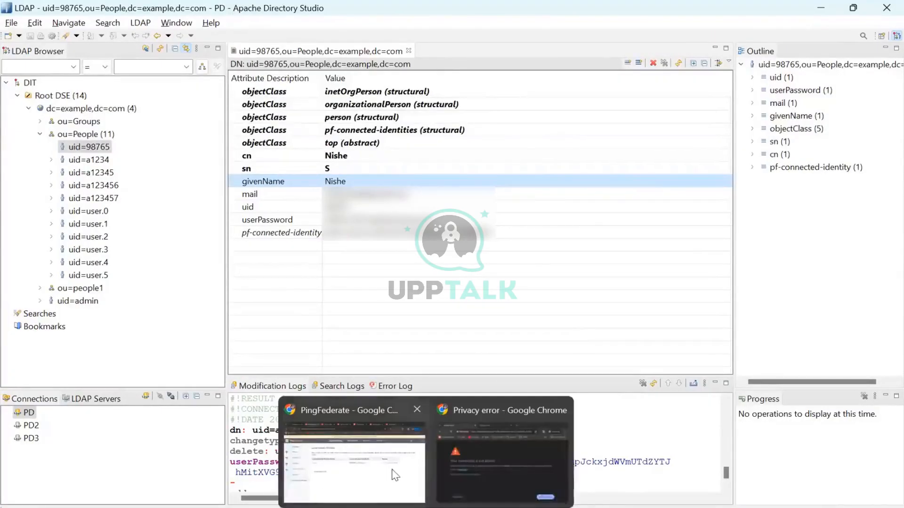
left_click(395, 470)
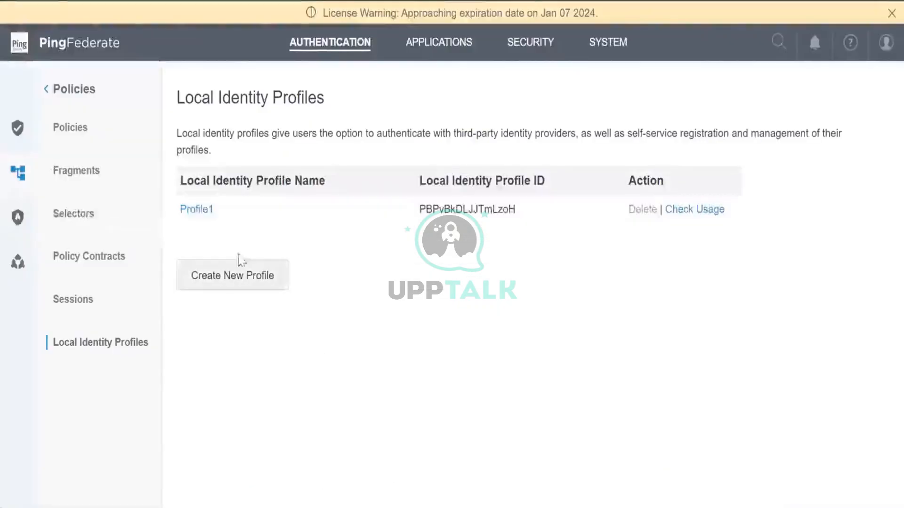
Open Profile1's profile management endpoint, leaving the UID value unchanged
left_click(204, 215)
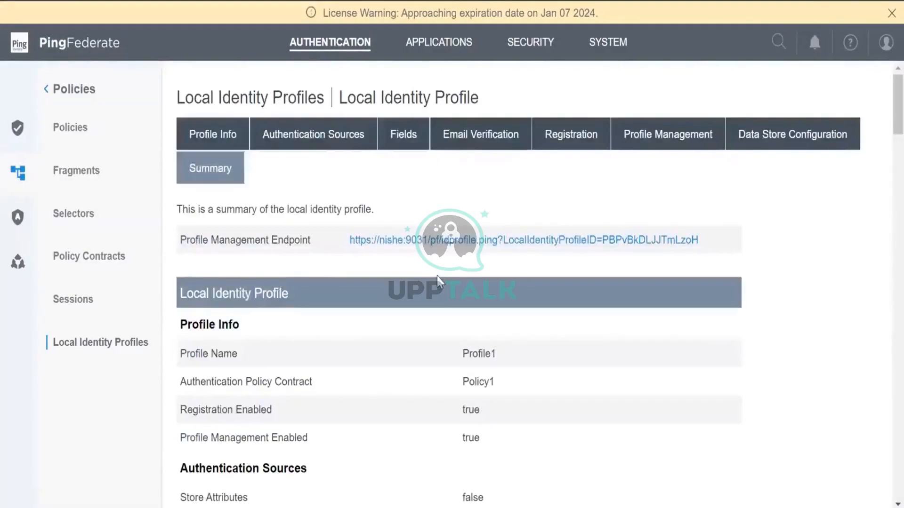
left_click(459, 240)
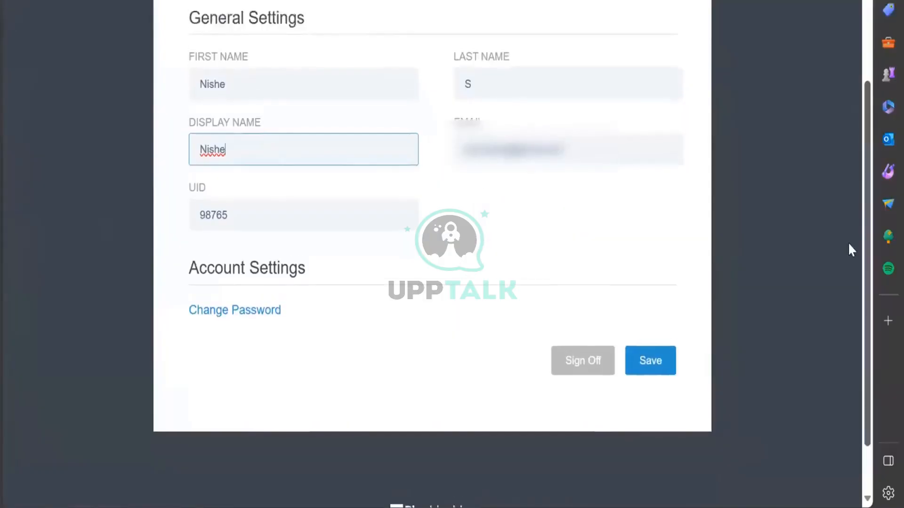
scroll(338, 157, "up", 2)
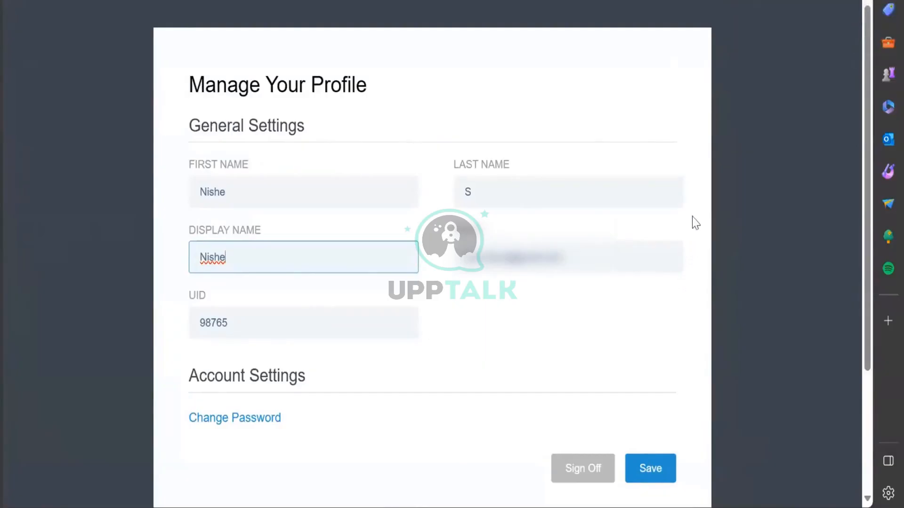
left_click(267, 325)
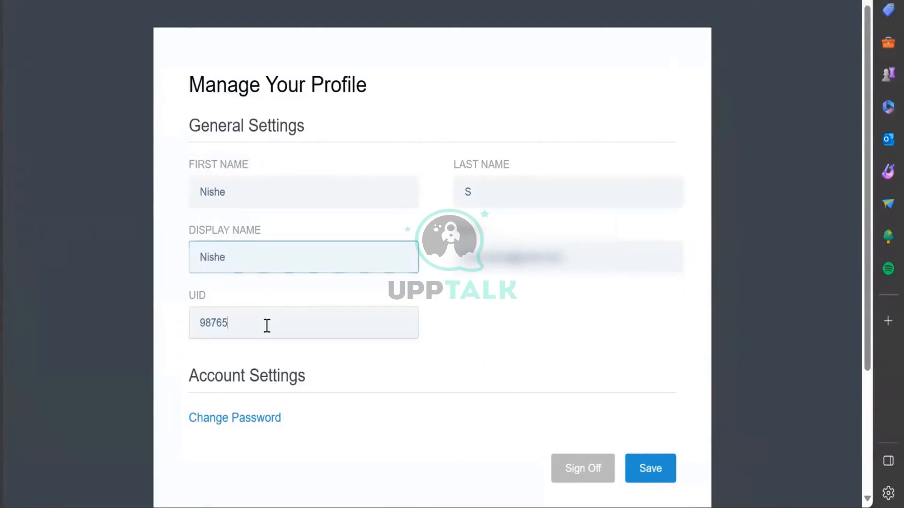
type("4")
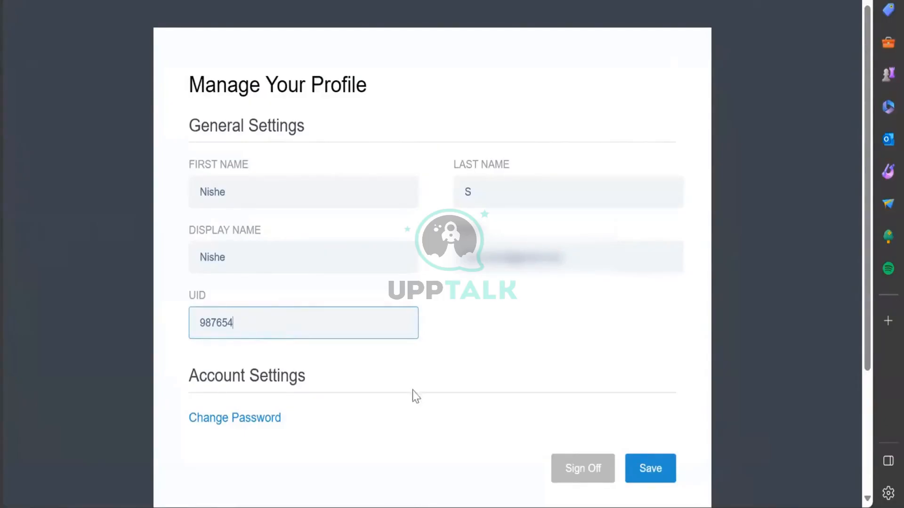
key("BackSpace")
Change the last name to Simbu and save, then bring up the PingFederate sign-on page
left_click(489, 188)
type("Simb")
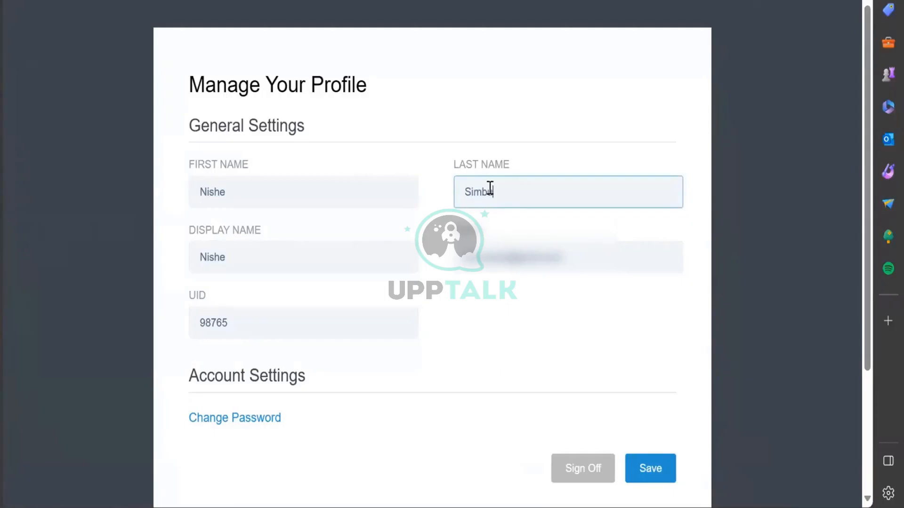
type("u")
left_click(632, 474)
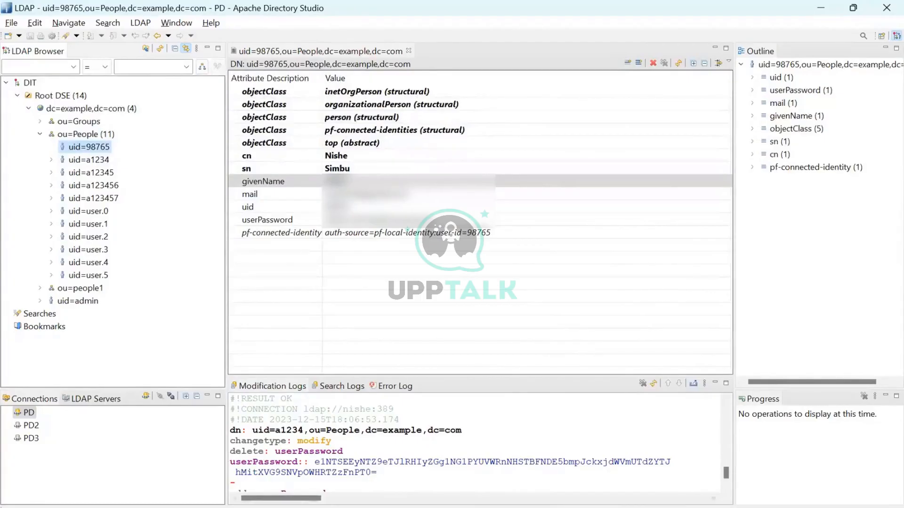
left_click(426, 507)
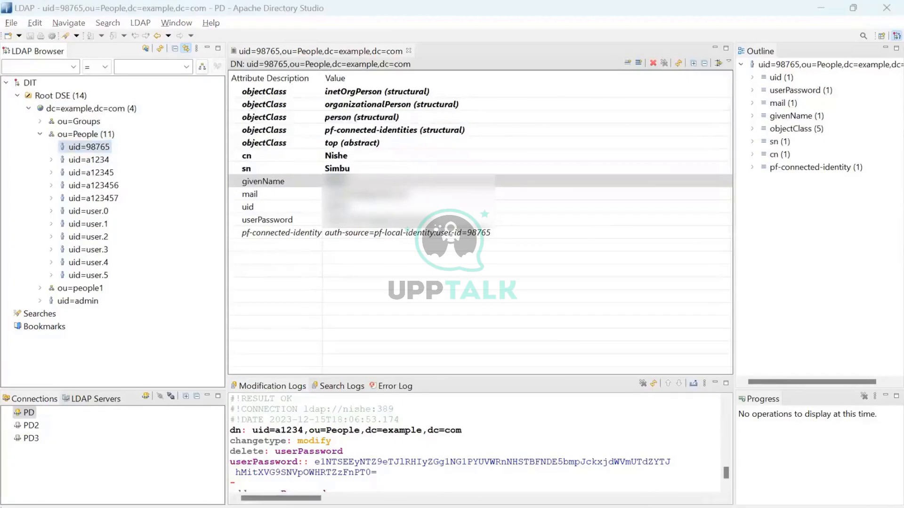
left_click(290, 422)
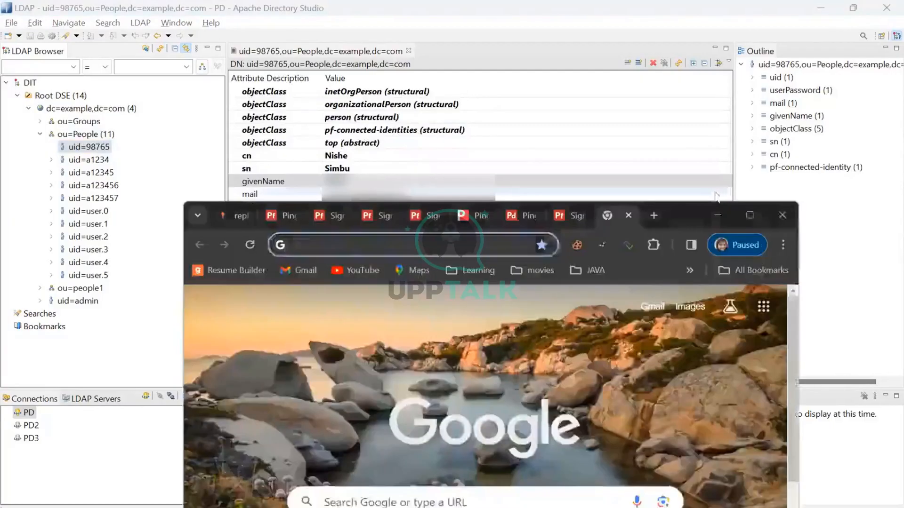
left_click(343, 220)
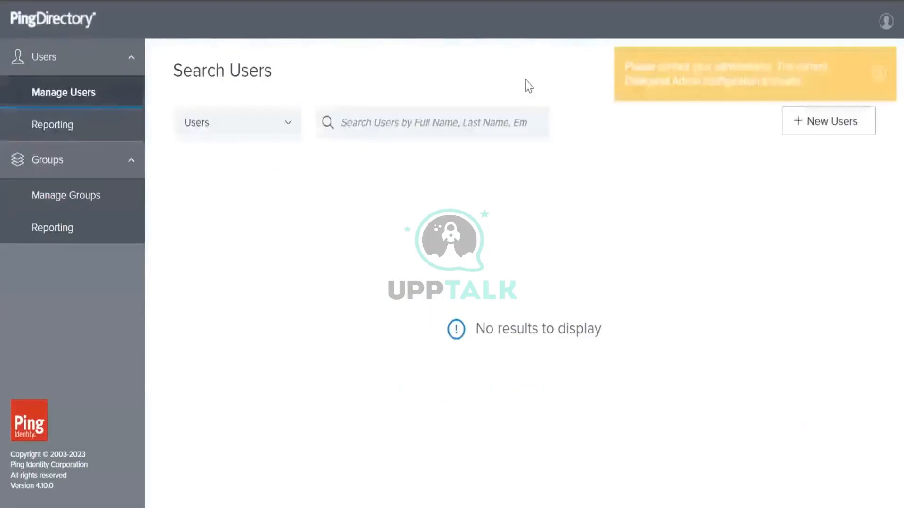
Search Delegated Admin users for '98' and select the single matching user's email line
left_click(364, 113)
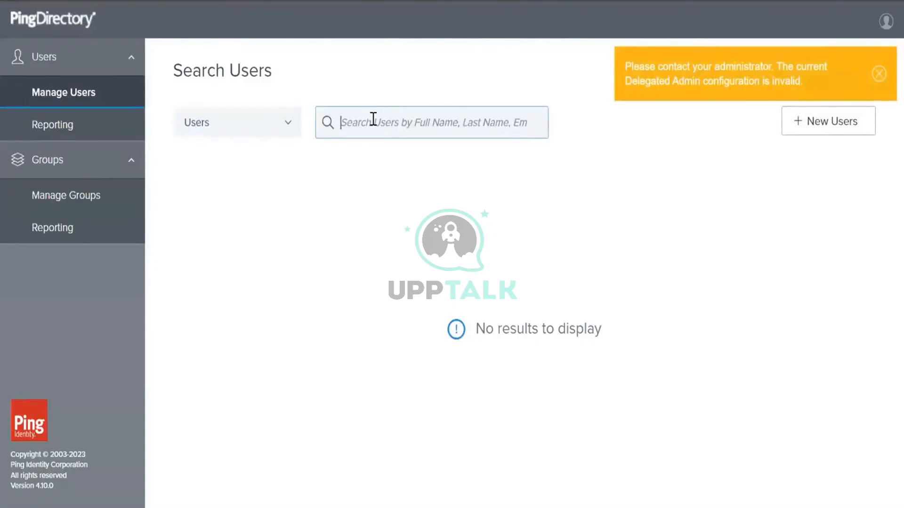
type("98")
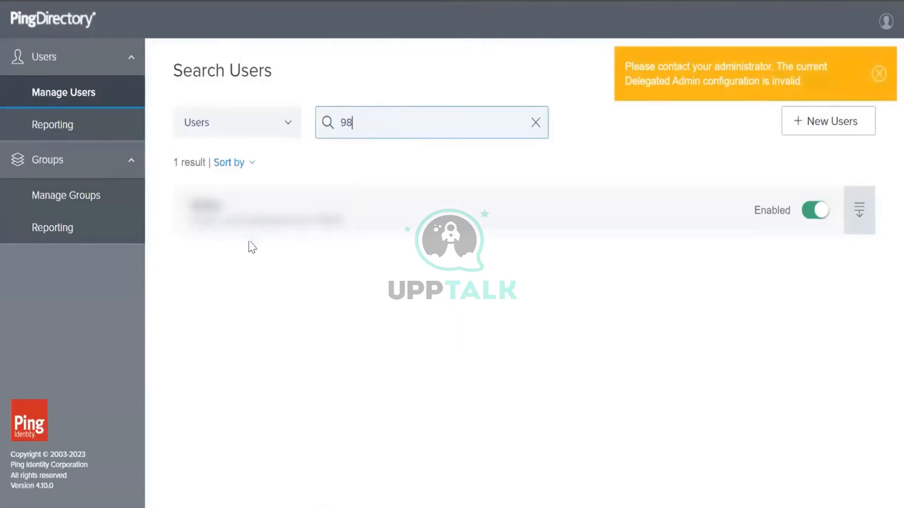
left_click_drag(212, 221, 383, 232)
left_click(419, 376)
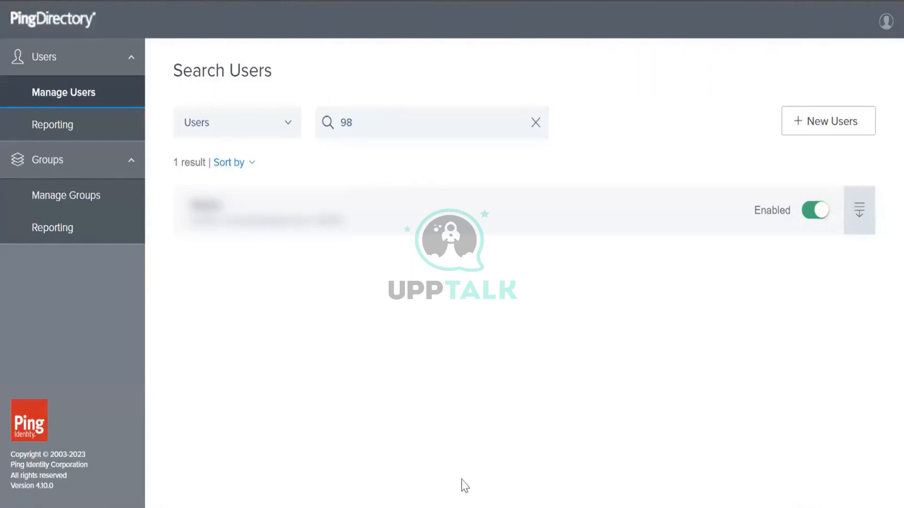
left_click(457, 507)
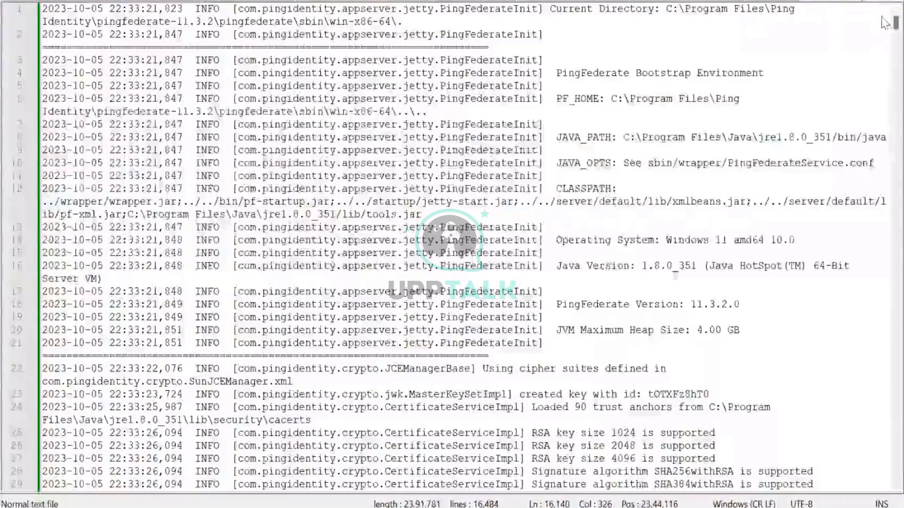
In the Notepad++ notes, add new lines after the PingDirectory restore command in the Restore section
scroll(821, 446, "down", 20)
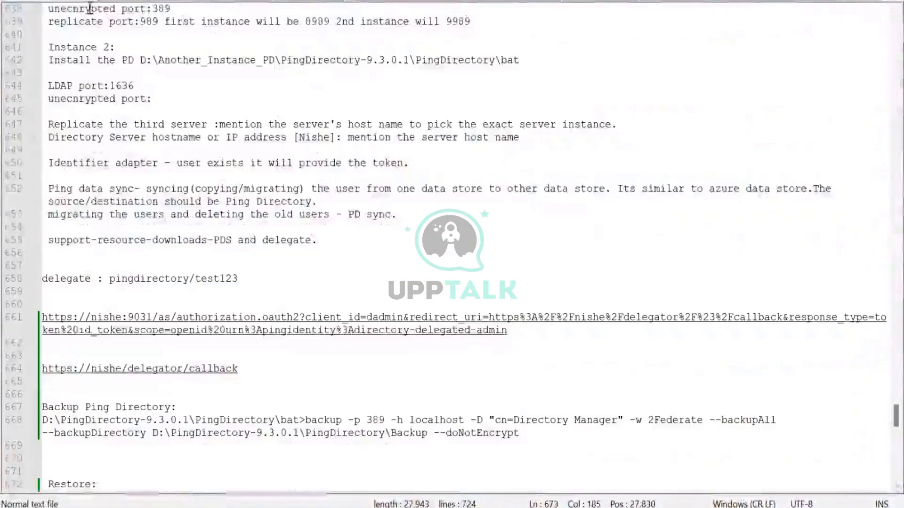
scroll(564, 348, "down", 6)
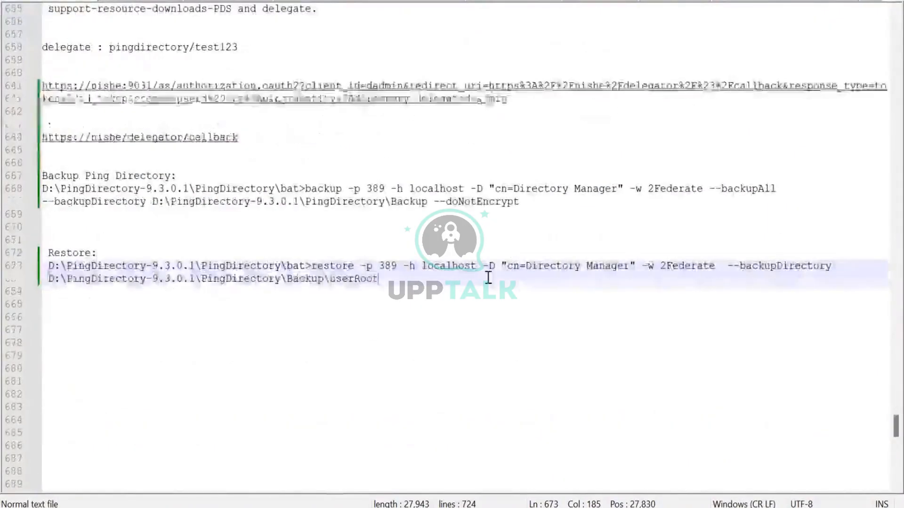
key("Return")
key("Return")
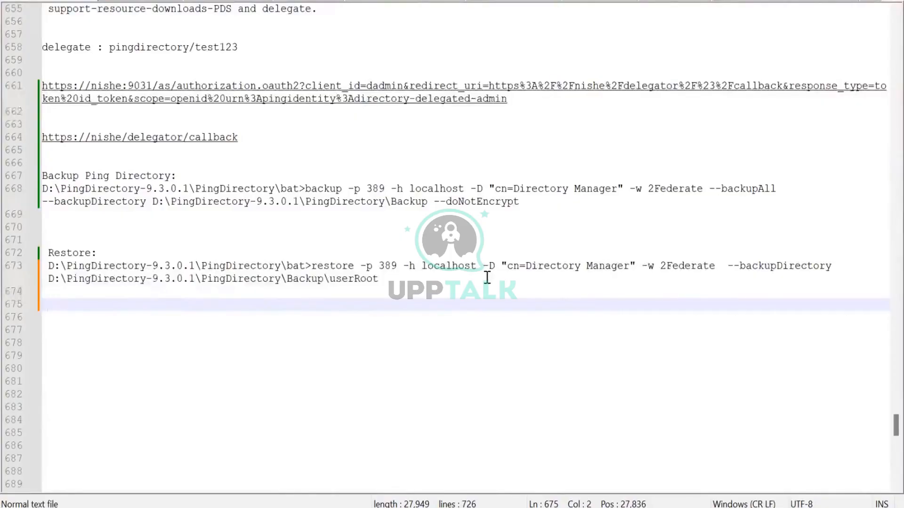
scroll(487, 278, "up", 20)
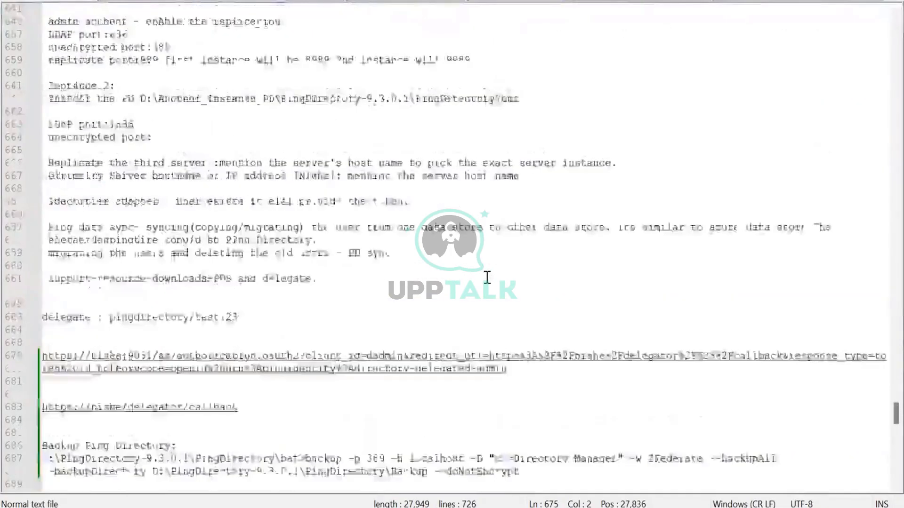
scroll(487, 278, "up", 20)
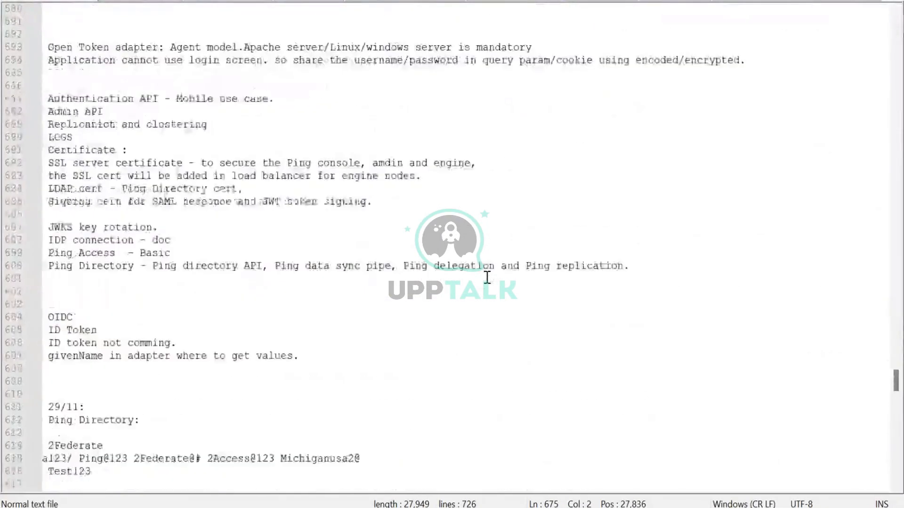
scroll(487, 278, "up", 7)
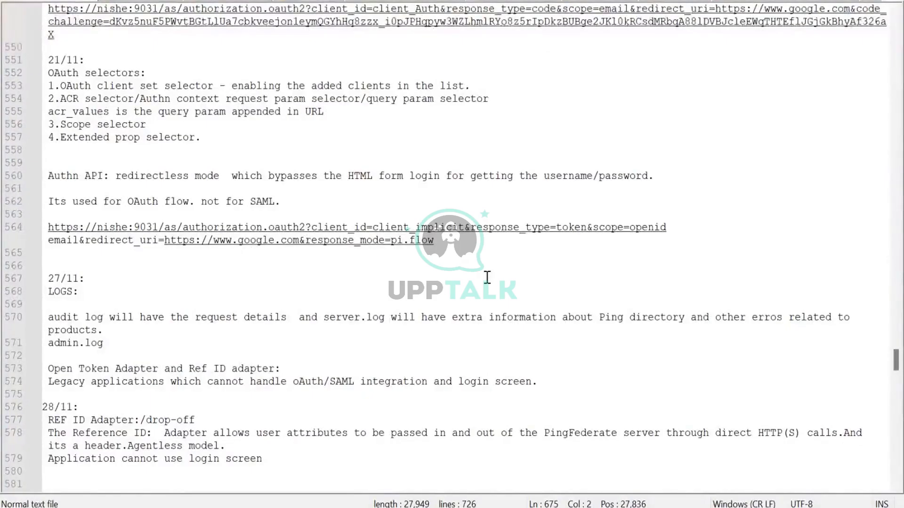
scroll(488, 277, "up", 8)
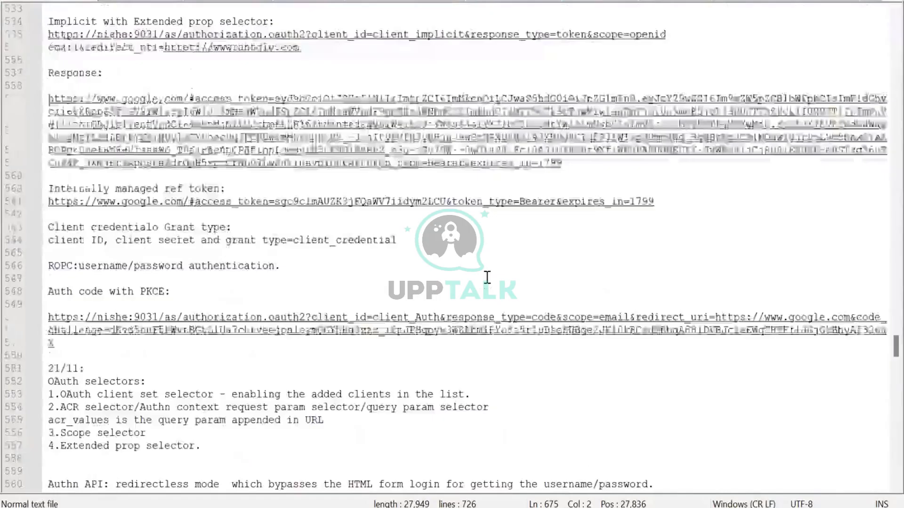
scroll(487, 277, "up", 10)
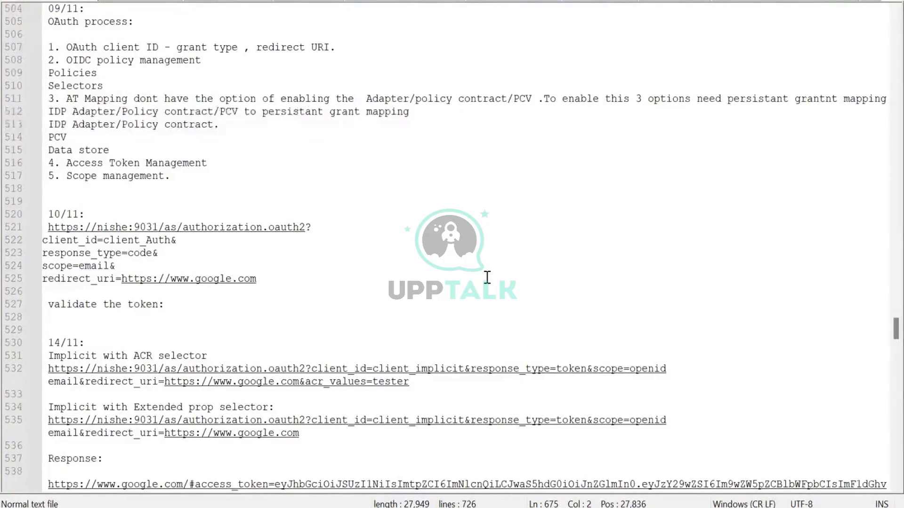
scroll(488, 277, "down", 8)
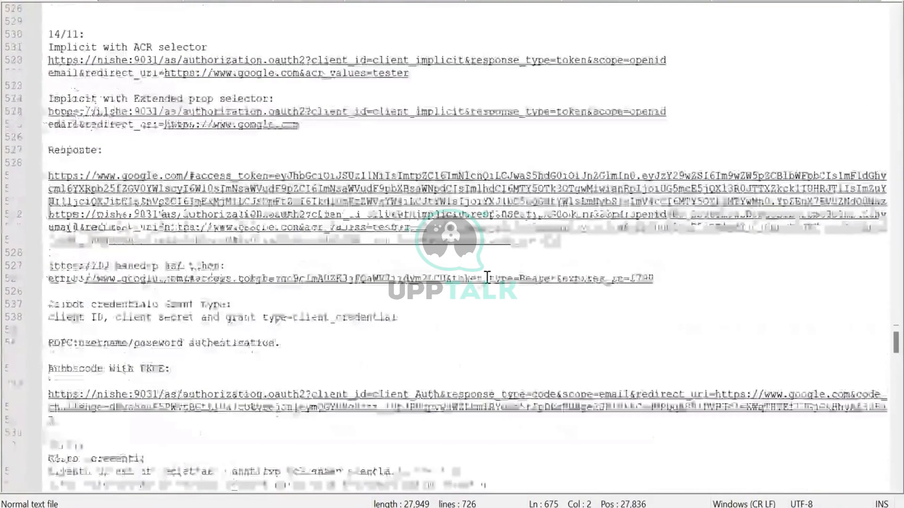
scroll(487, 277, "down", 1)
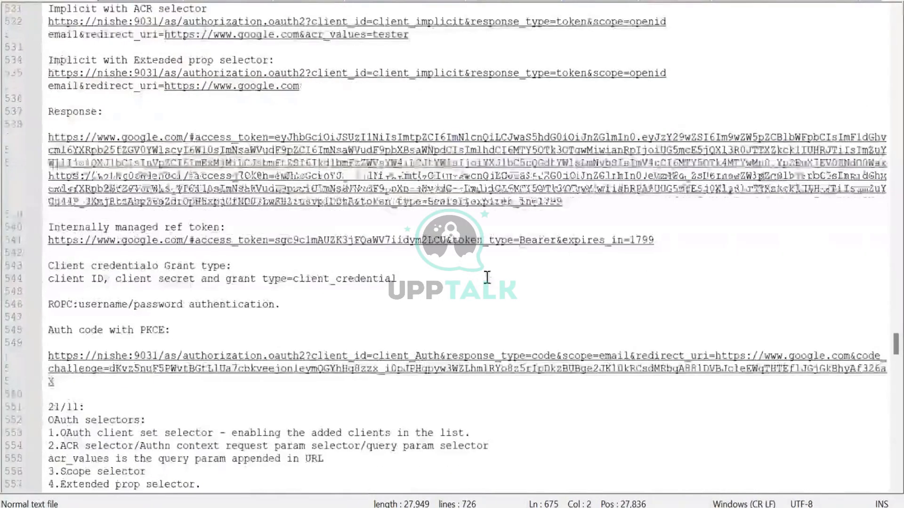
scroll(487, 278, "down", 7)
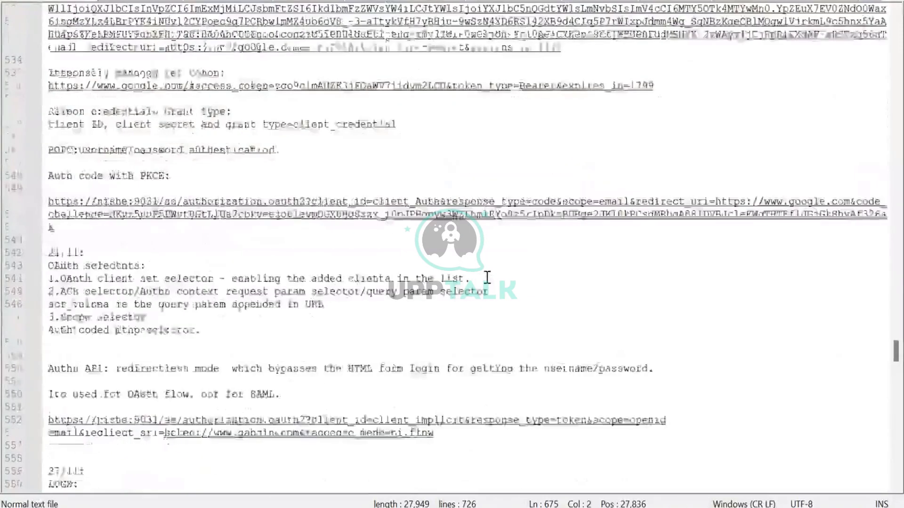
scroll(487, 277, "down", 20)
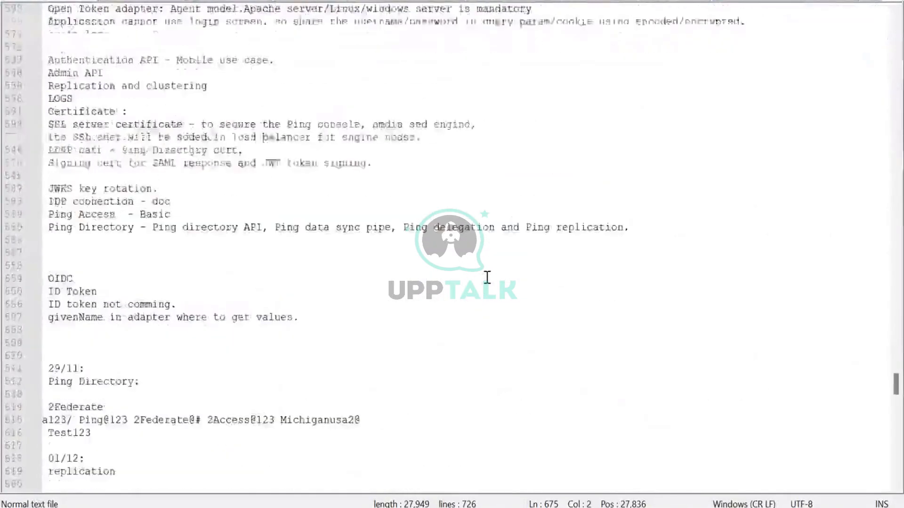
scroll(487, 277, "down", 13)
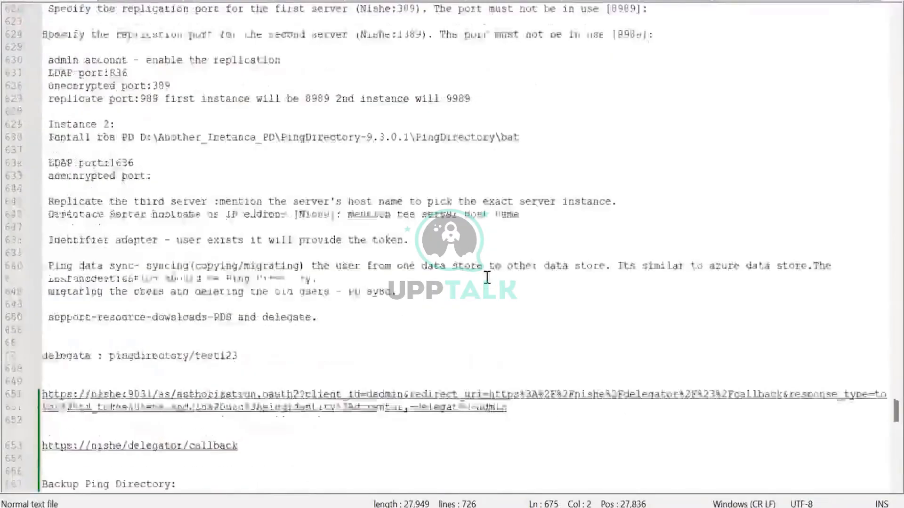
scroll(487, 277, "down", 20)
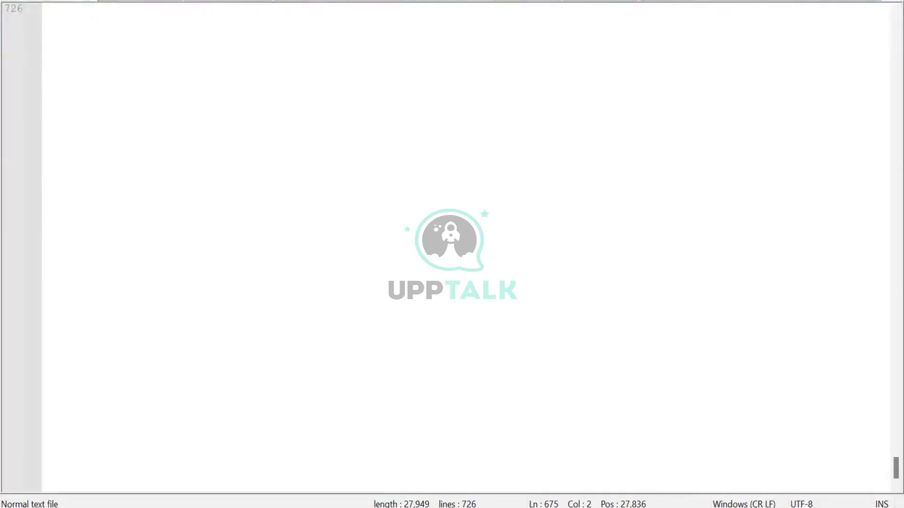
mouse_move(457, 507)
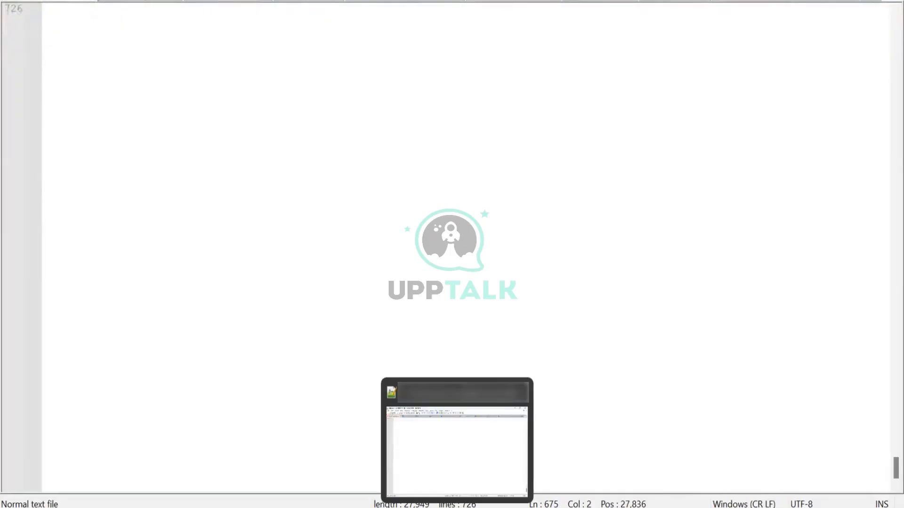
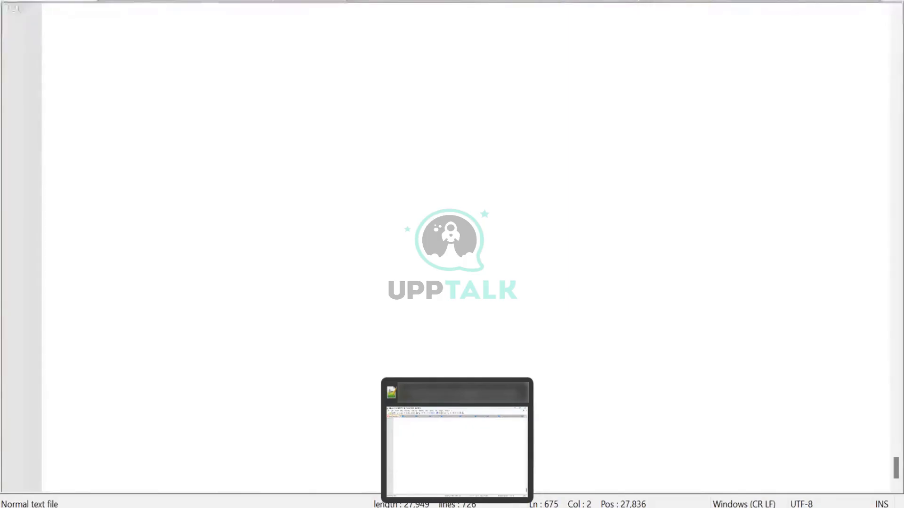
Bring the PingFederate admin console to the front and open the dadmin OAuth client's settings
left_click(556, 200)
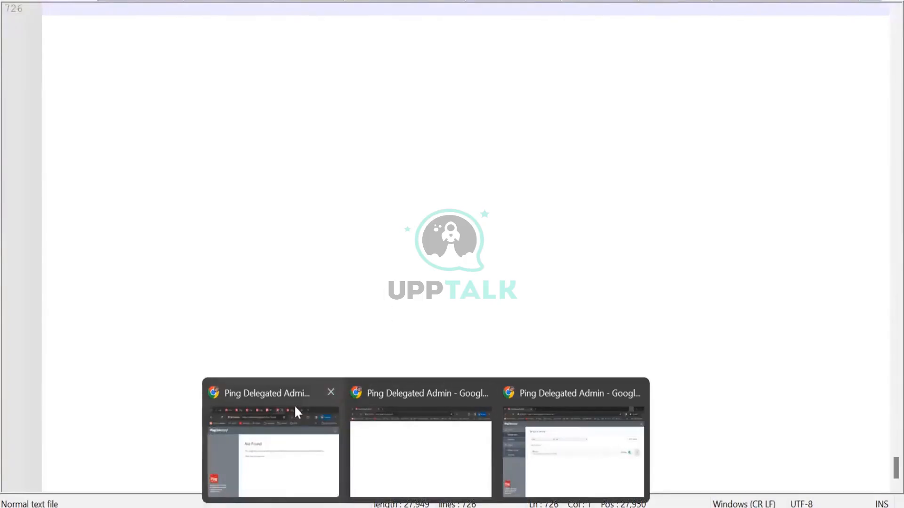
left_click(295, 412)
left_click(284, 175)
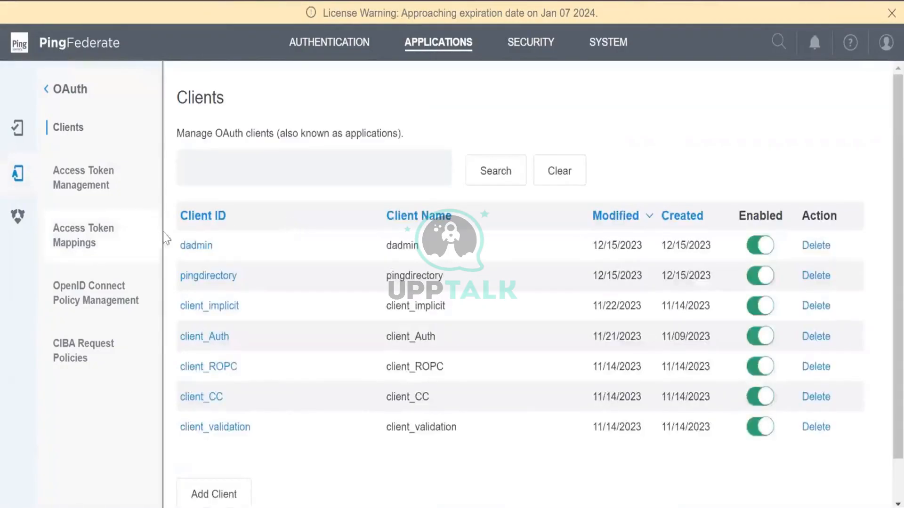
left_click(195, 246)
scroll(636, 502, "down", 5)
scroll(637, 502, "down", 6)
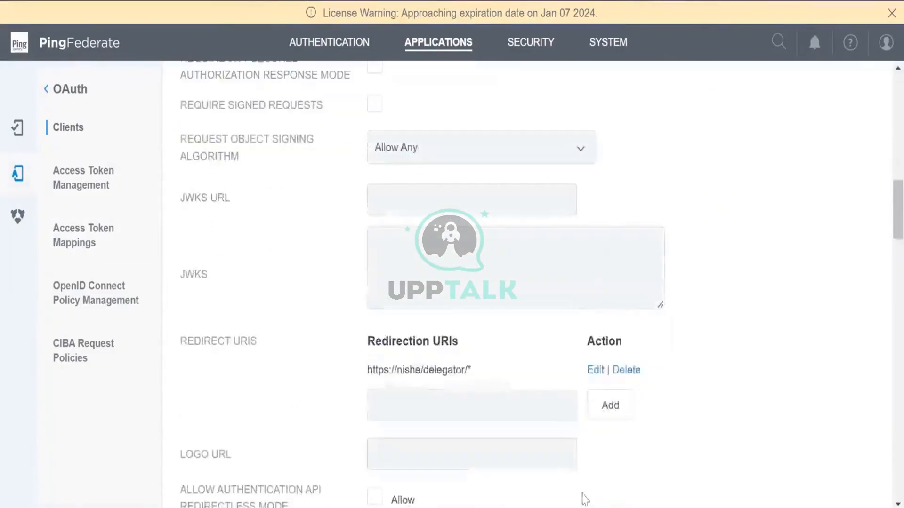
Edit the dadmin redirect URI ending pa/oidc/cb, then cancel without saving and go to Authentication
left_click(595, 370)
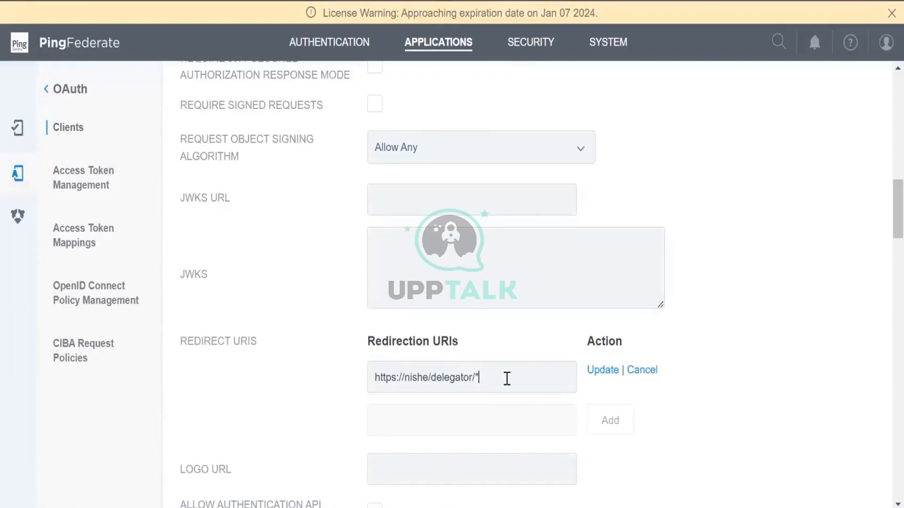
type("pa/oidc/cb")
key("BackSpace")
key("BackSpace")
key("BackSpace")
key("BackSpace")
key("BackSpace")
key("BackSpace")
key("BackSpace")
left_click(639, 370)
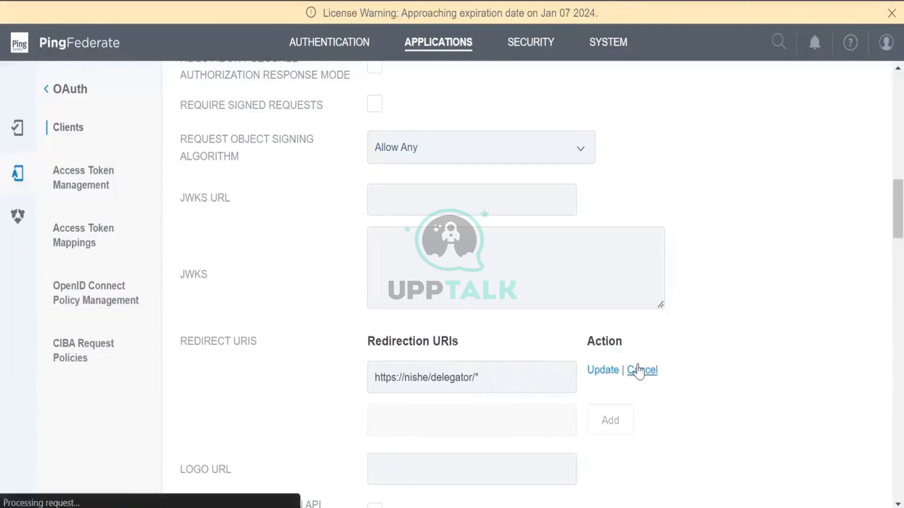
scroll(638, 370, "down", 15)
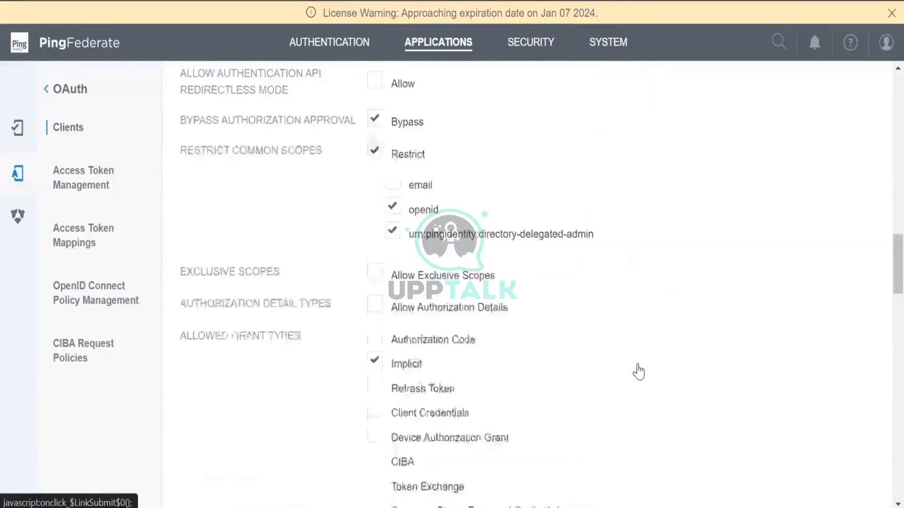
scroll(735, 489, "down", 5)
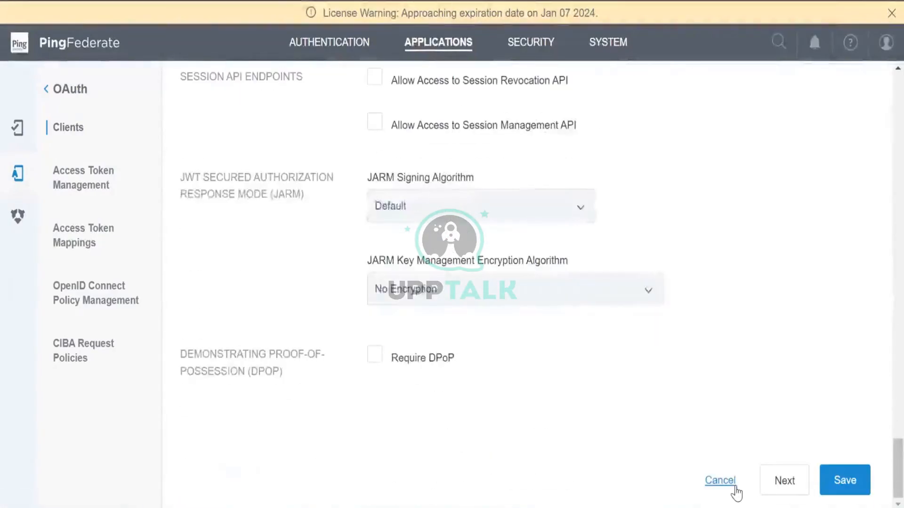
left_click(734, 486)
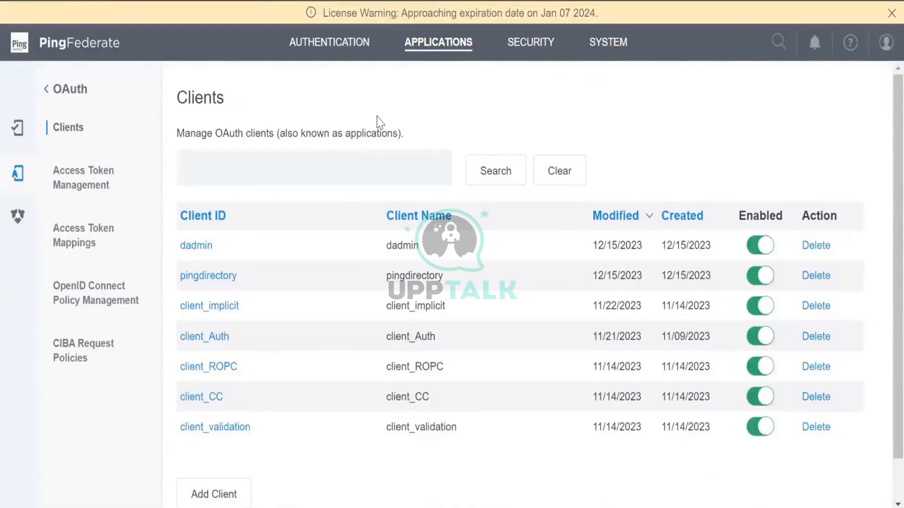
left_click(331, 46)
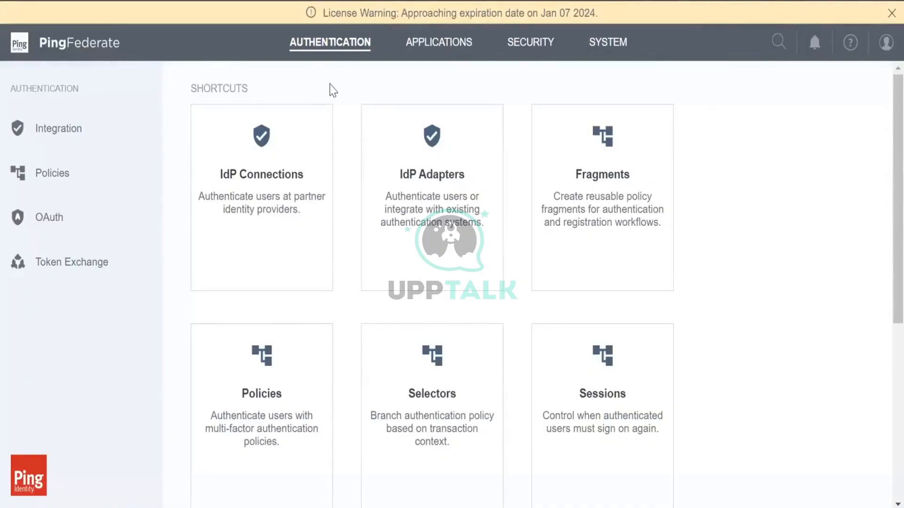
Scroll through the Authentication shortcut cards for IdP Connections, IdP Adapters, Policies and Sessions
scroll(333, 89, "down", 3)
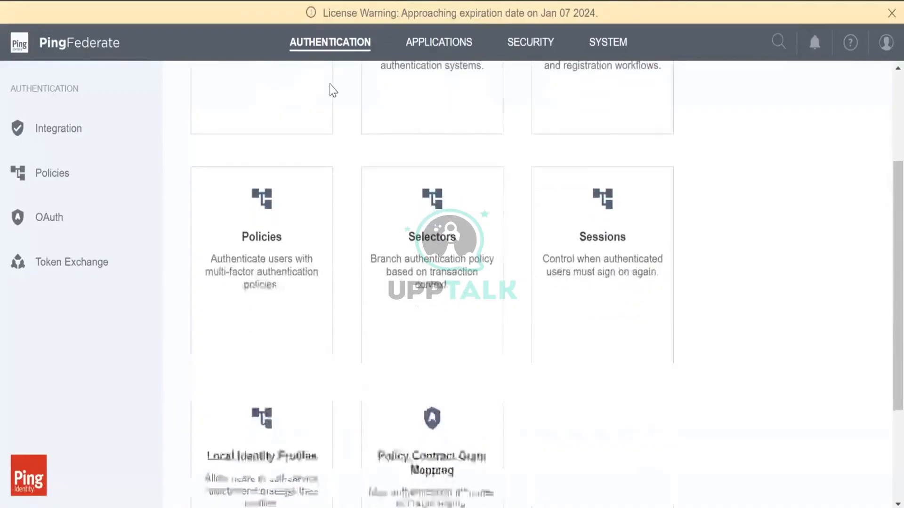
scroll(333, 89, "up", 3)
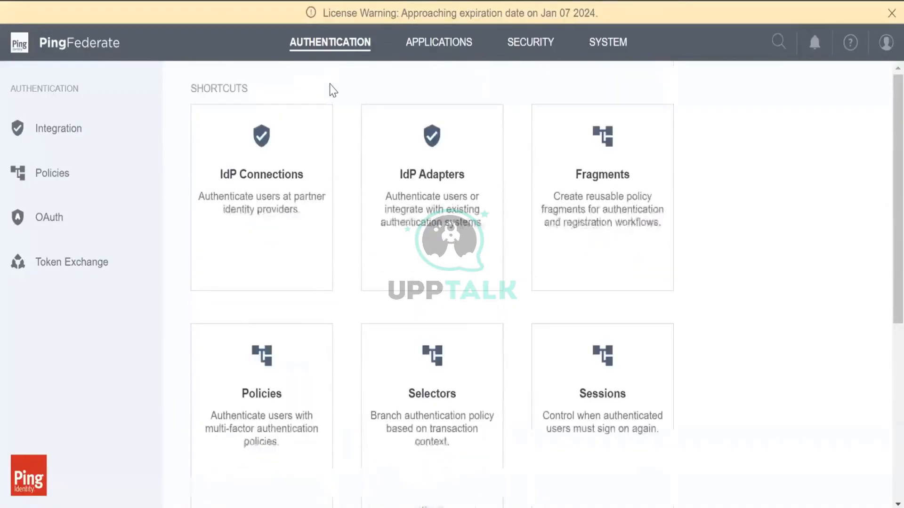
left_click(425, 197)
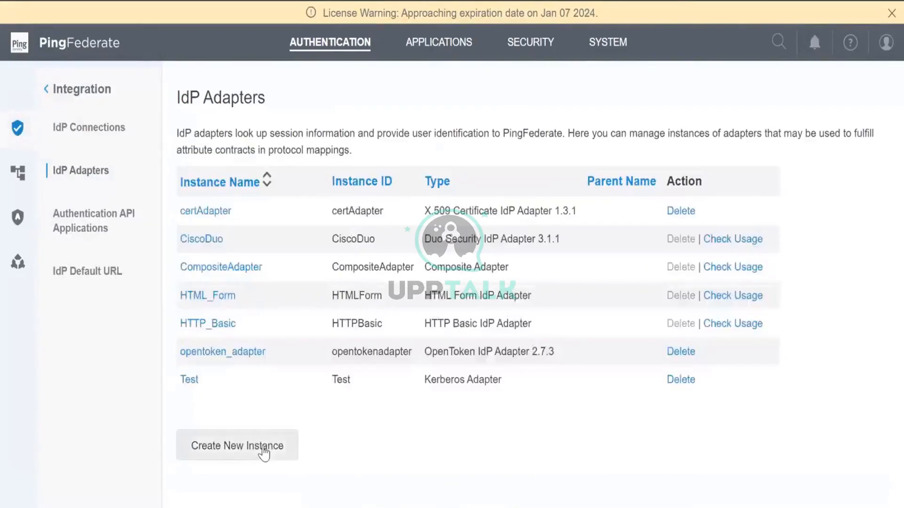
left_click(264, 450)
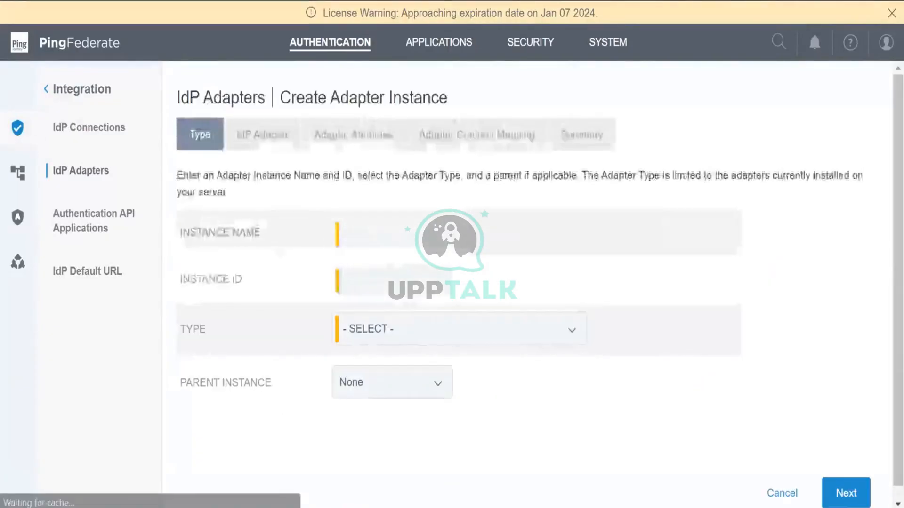
left_click(410, 340)
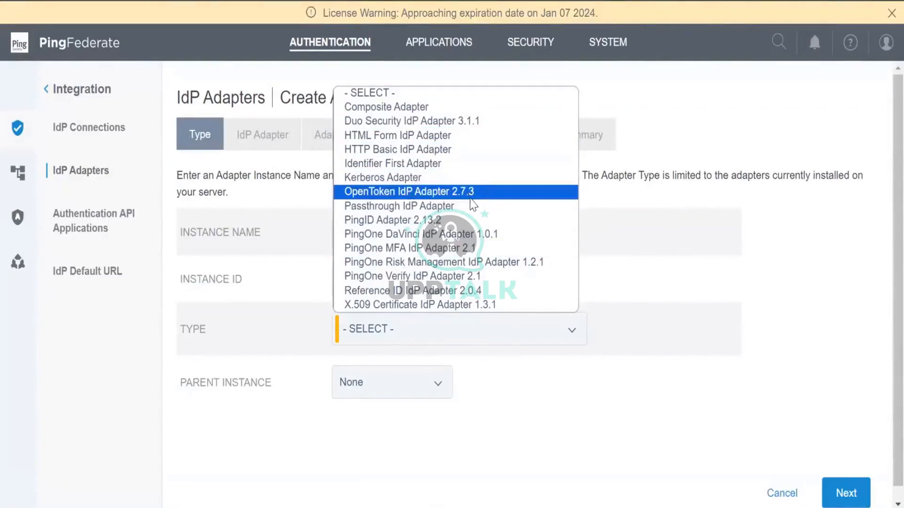
left_click(781, 494)
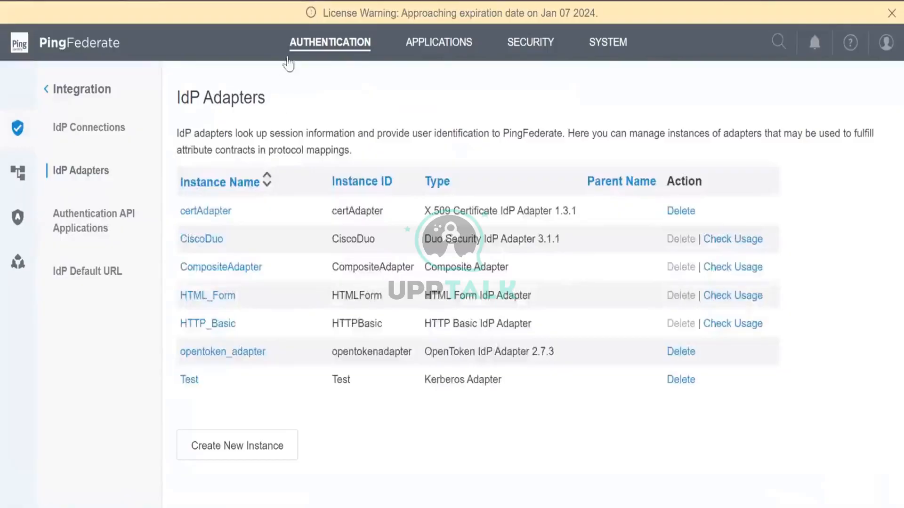
left_click(303, 42)
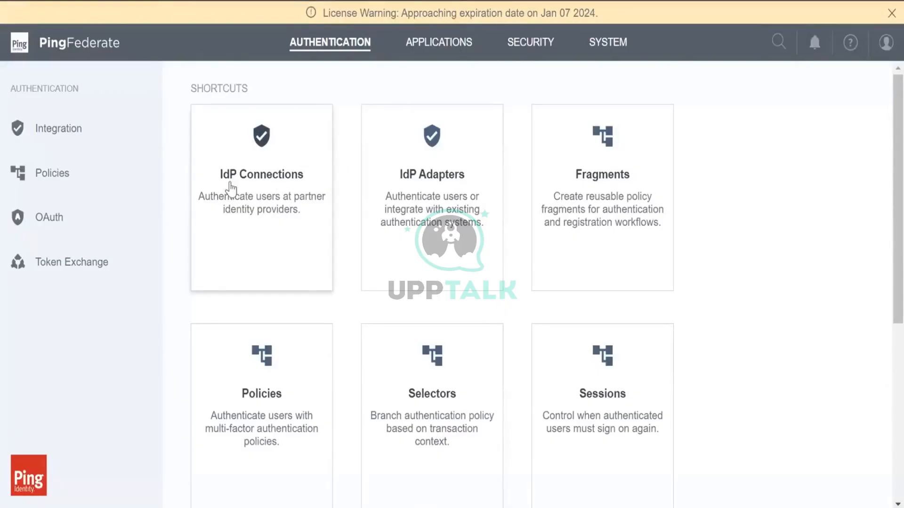
left_click(267, 176)
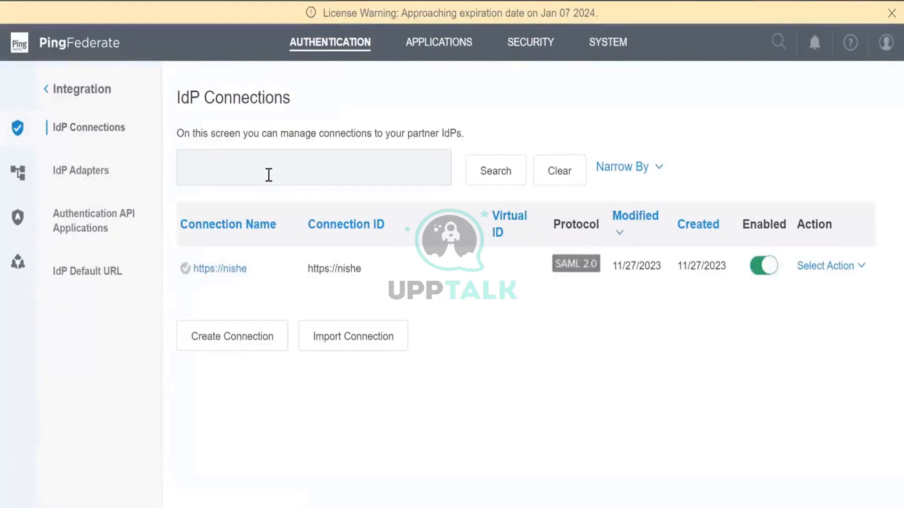
Switch between the Authentication and Applications shortcut pages
scroll(269, 175, "down", 1)
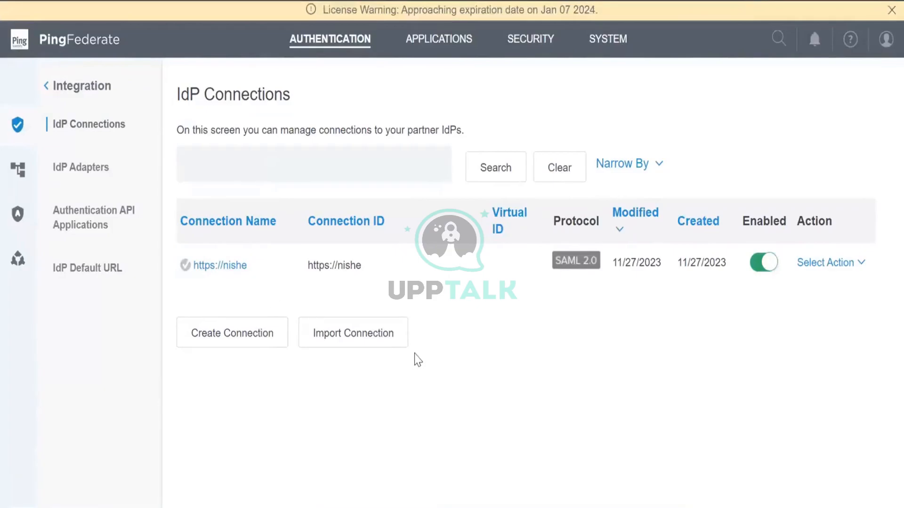
left_click(451, 40)
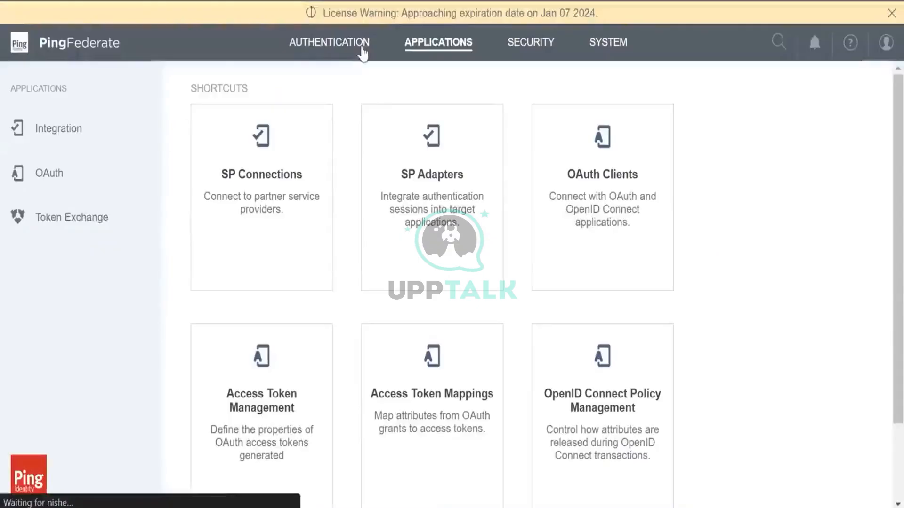
left_click(361, 48)
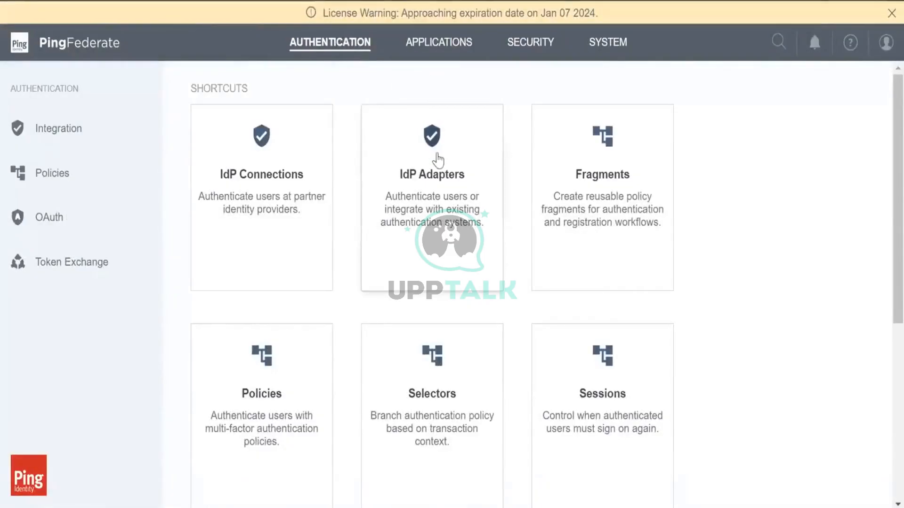
left_click(418, 41)
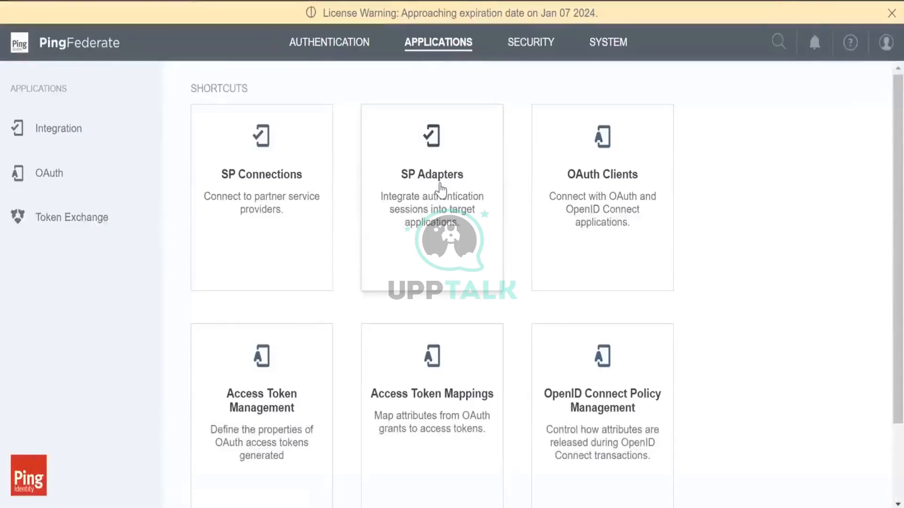
Review the opentoken_adapter SP adapter summary, then return to the Authentication overview
left_click(440, 191)
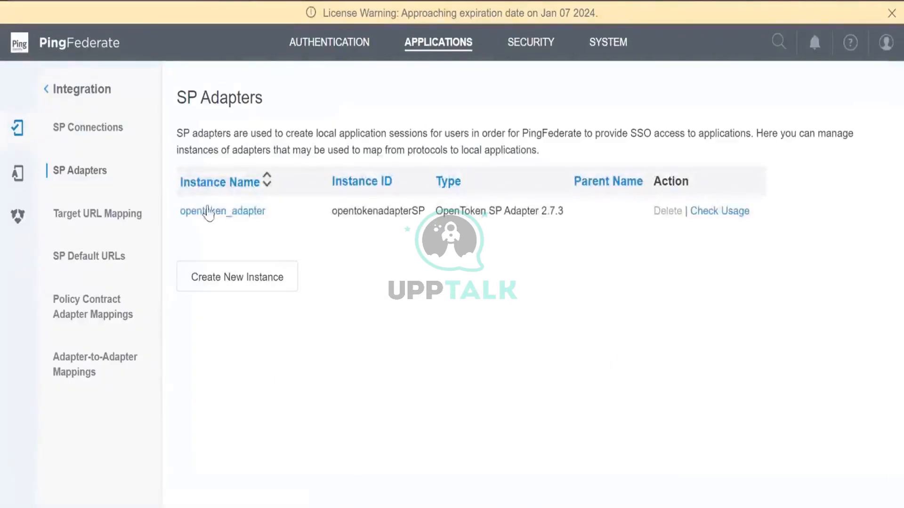
left_click(232, 215)
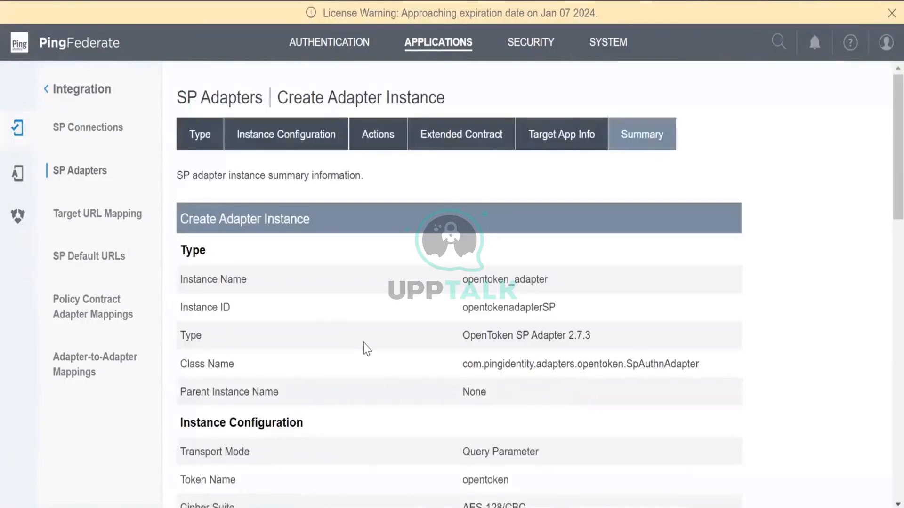
scroll(366, 349, "down", 15)
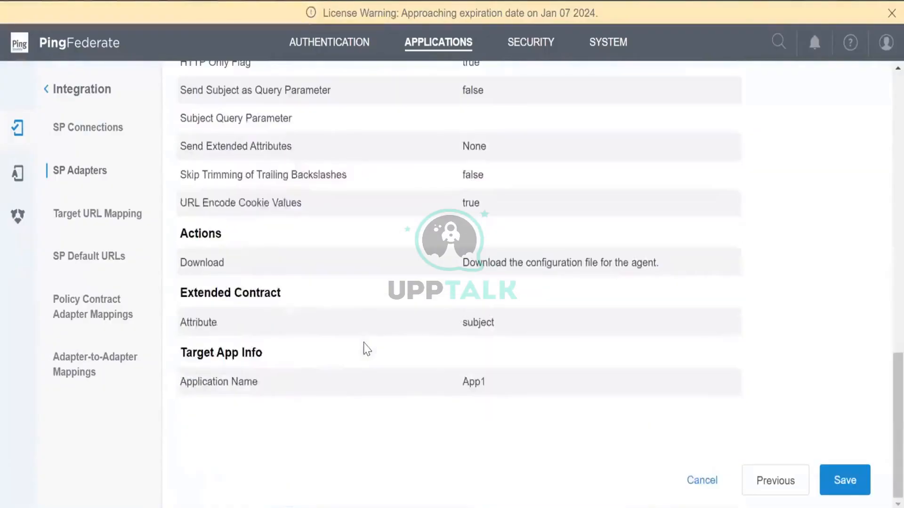
scroll(367, 348, "up", 10)
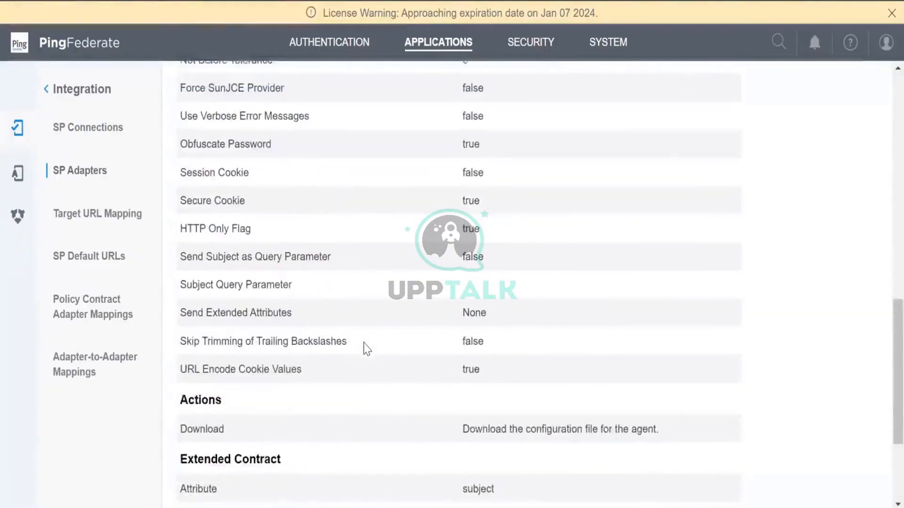
scroll(355, 129, "up", 2)
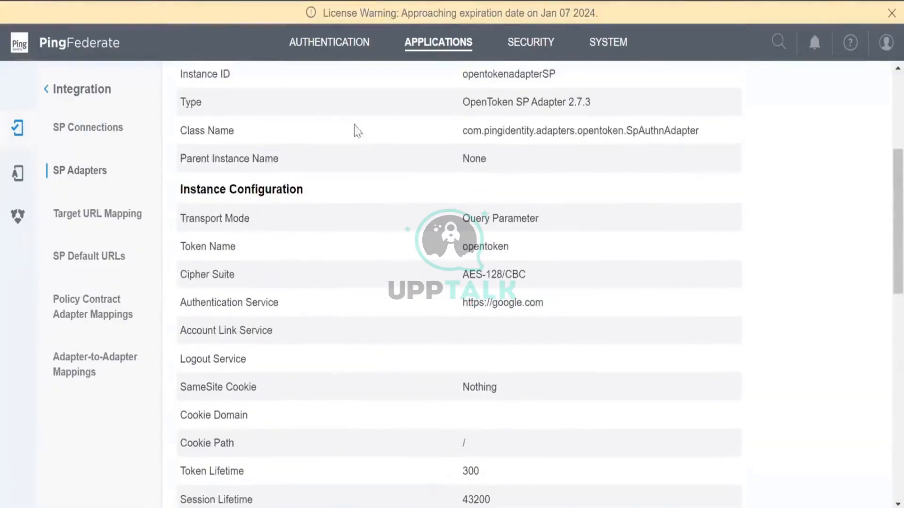
scroll(311, 297, "up", 2)
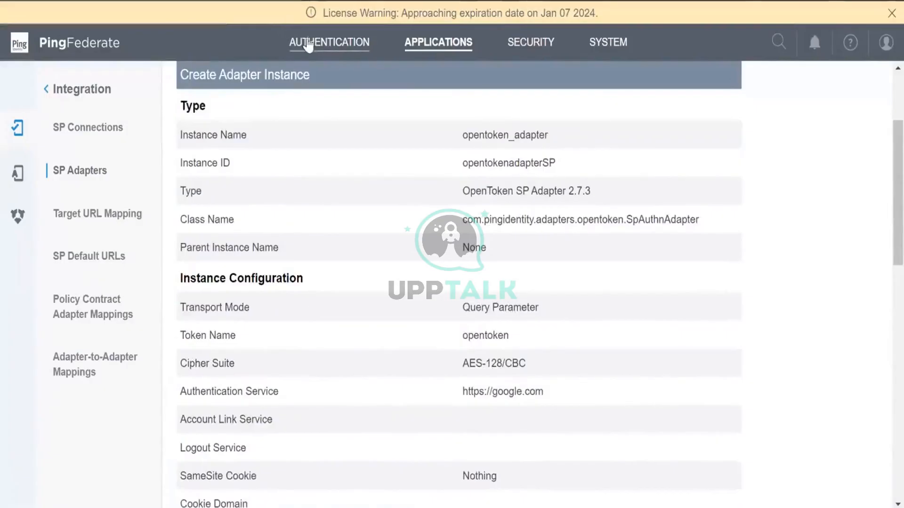
left_click(329, 43)
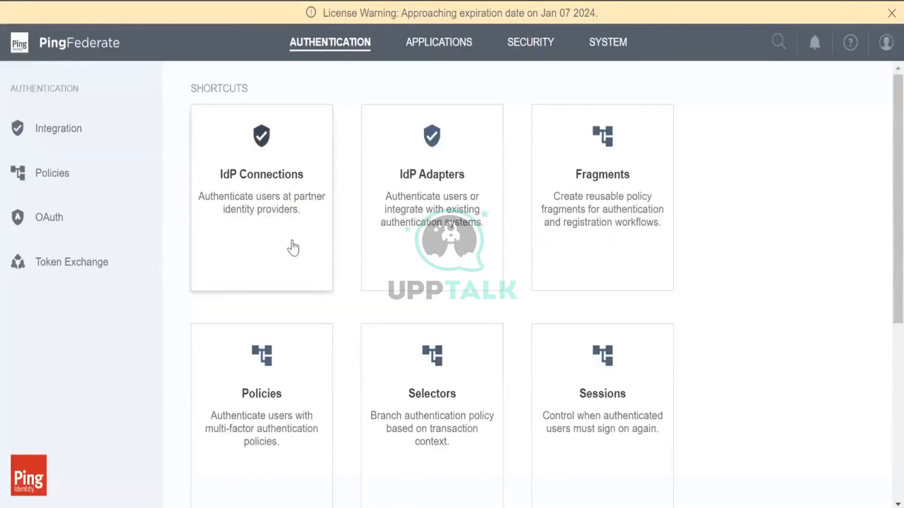
left_click(458, 211)
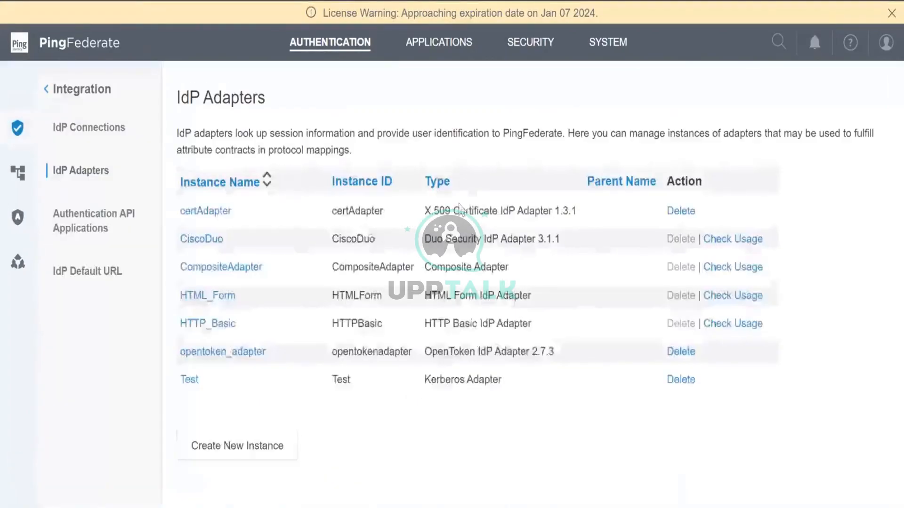
left_click(414, 54)
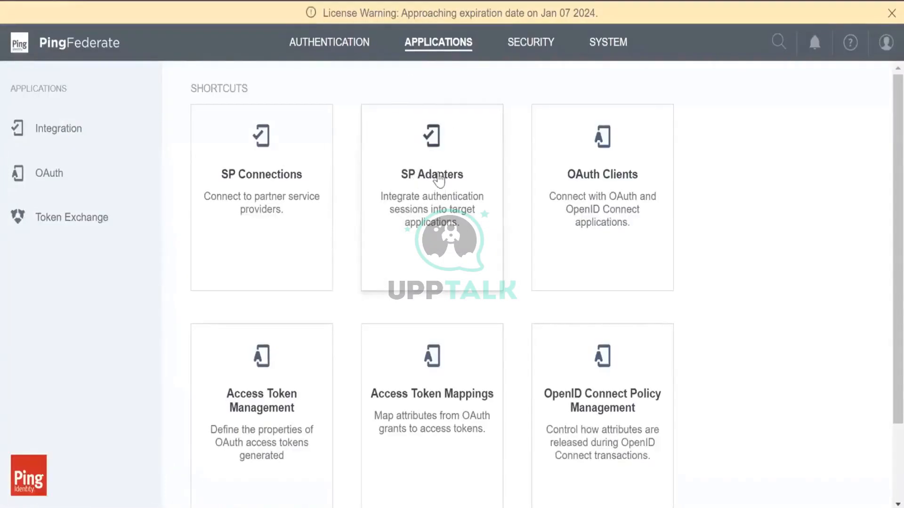
left_click(439, 189)
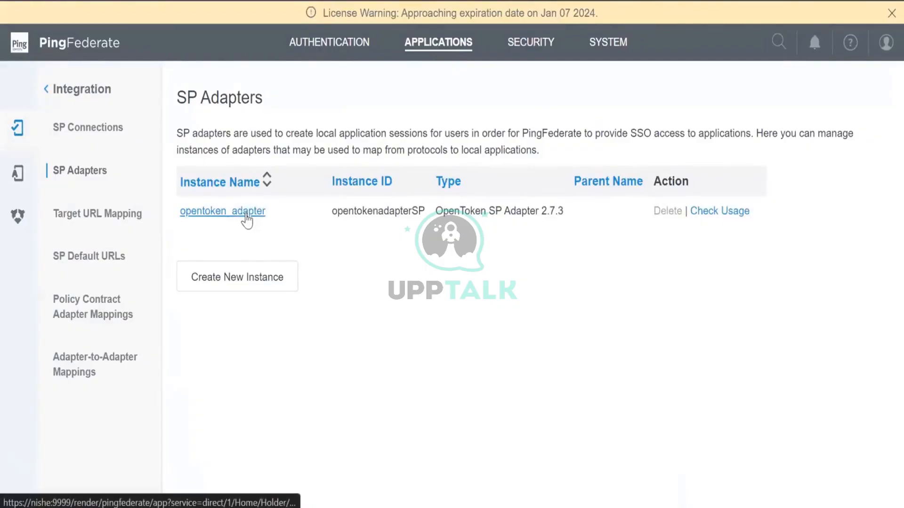
left_click(247, 210)
scroll(460, 285, "down", 15)
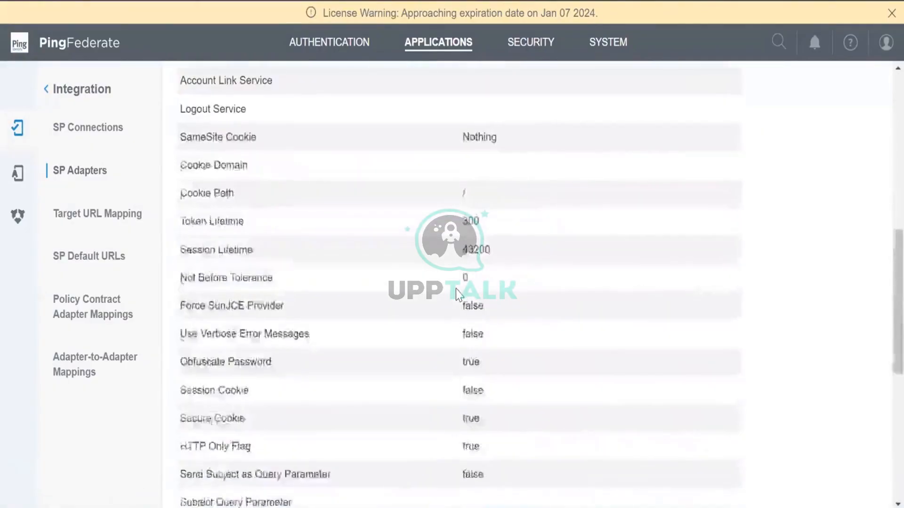
scroll(456, 289, "up", 12)
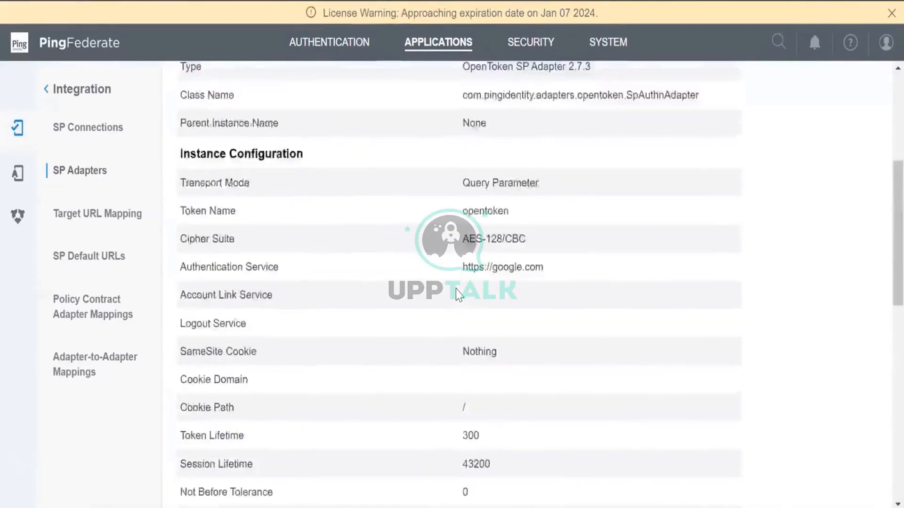
scroll(456, 289, "down", 1)
scroll(456, 289, "down", 1)
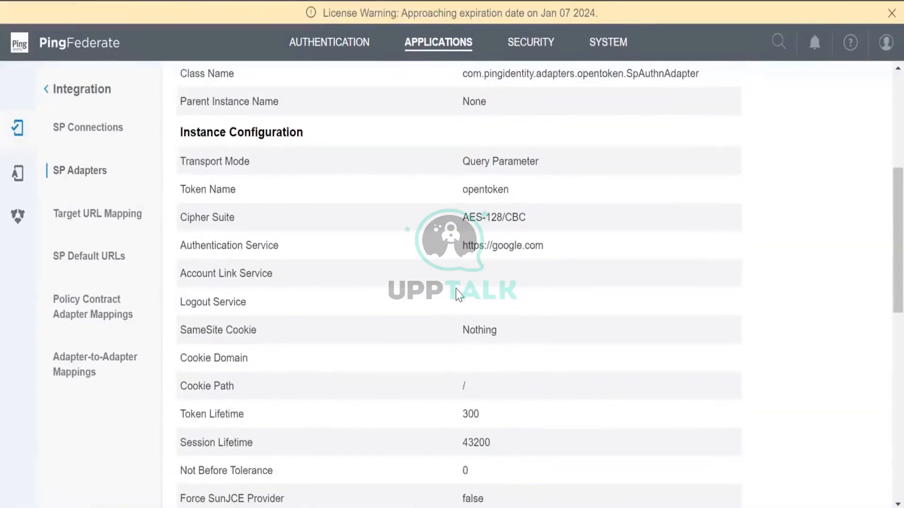
double_click(464, 249)
scroll(464, 250, "down", 5)
scroll(464, 250, "up", 12)
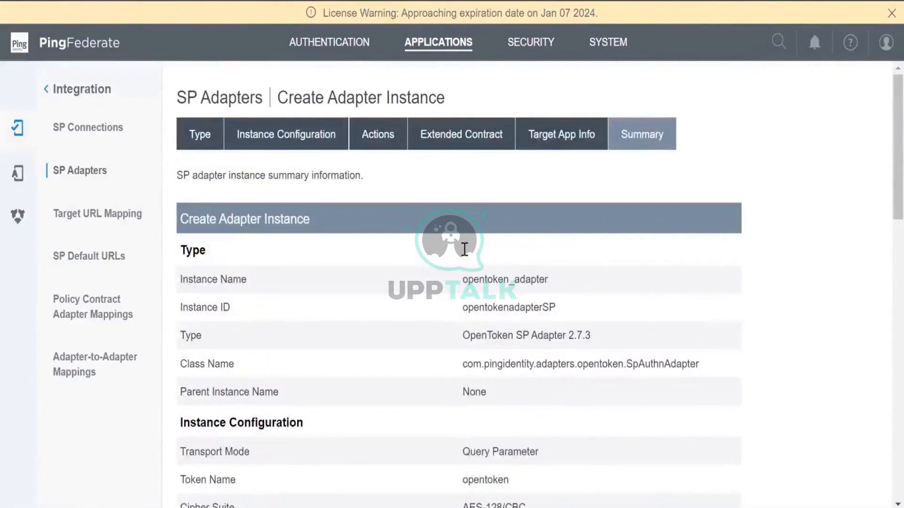
left_click(340, 46)
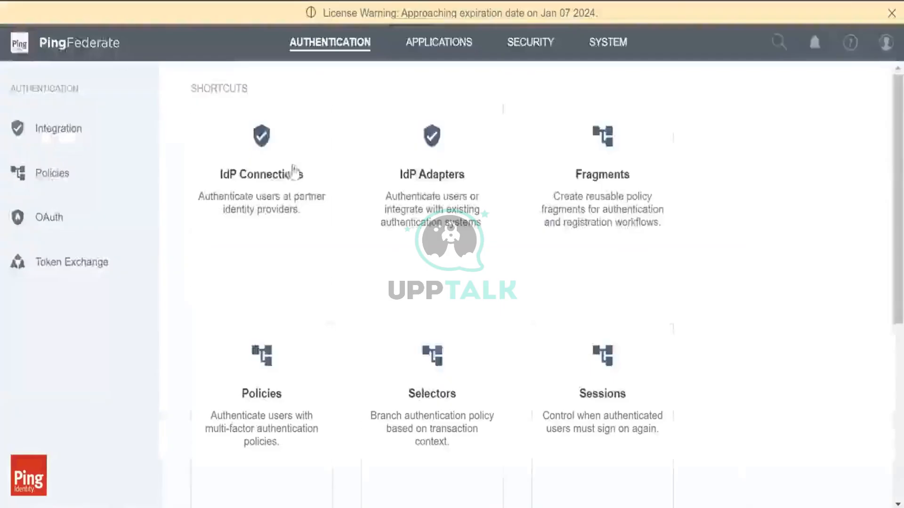
left_click(293, 174)
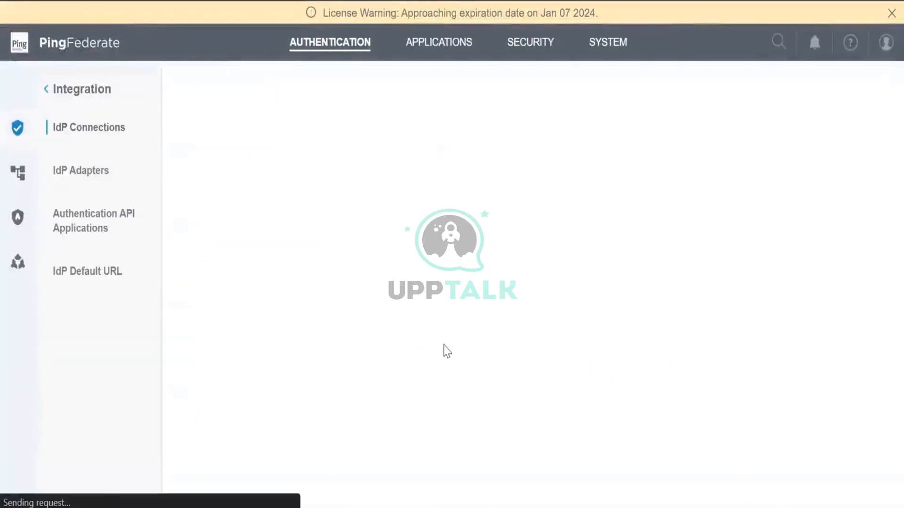
left_click(230, 272)
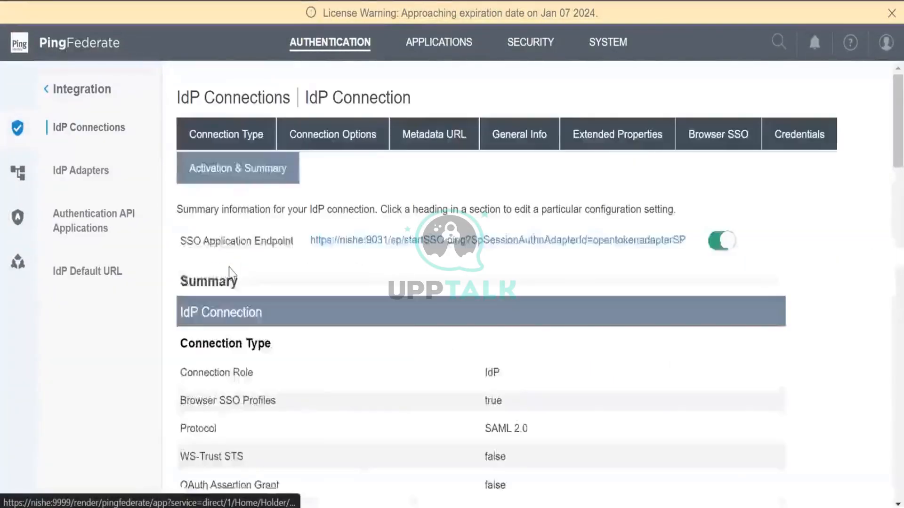
scroll(408, 323, "down", 8)
scroll(408, 325, "down", 15)
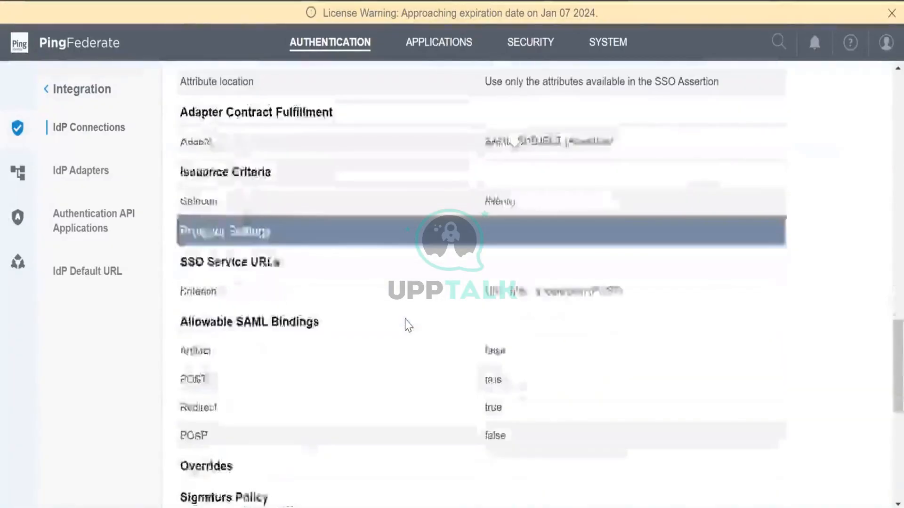
scroll(405, 325, "down", 2)
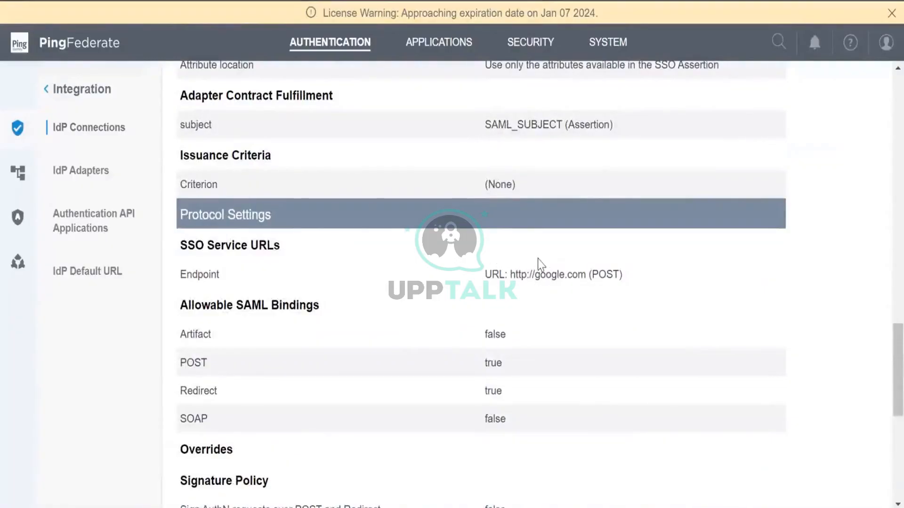
scroll(383, 302, "up", 20)
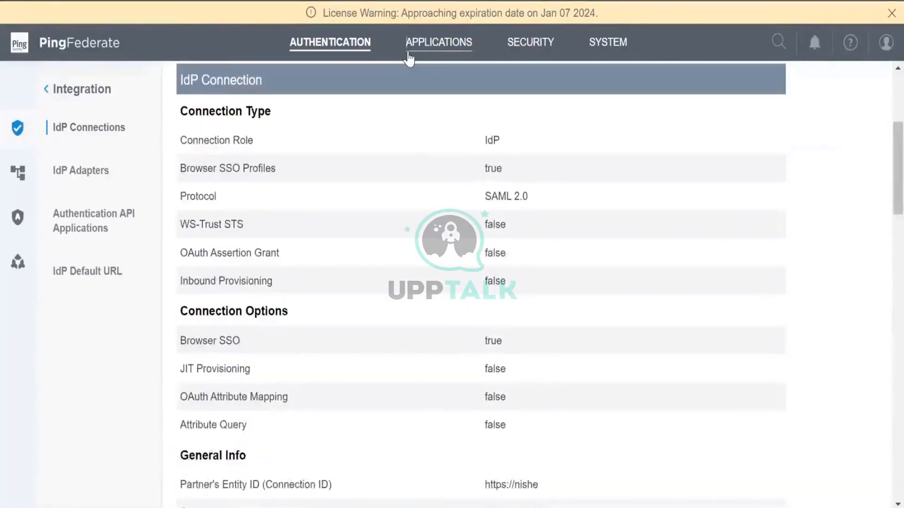
left_click(410, 53)
left_click(307, 51)
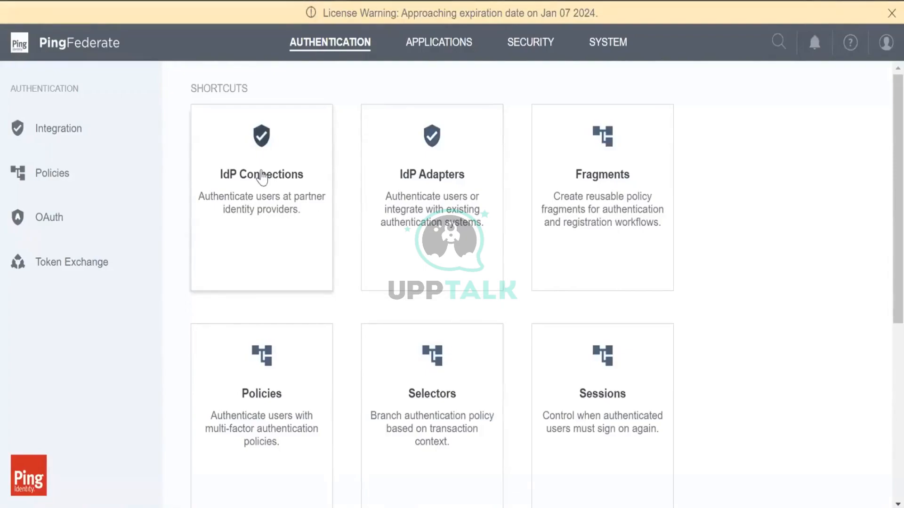
Browse the IdP Adapters and SP Adapters lists, then open IdP Connections with its SAML 2.0 connection
left_click(386, 173)
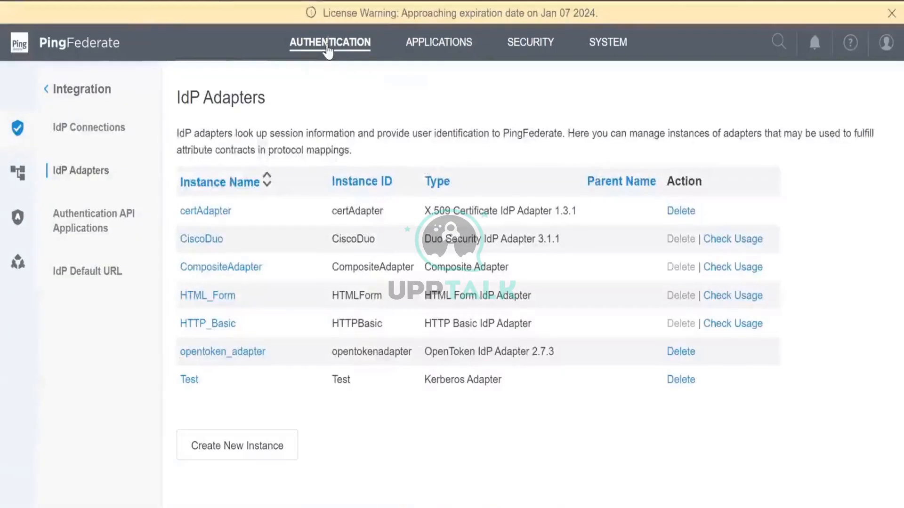
left_click(327, 43)
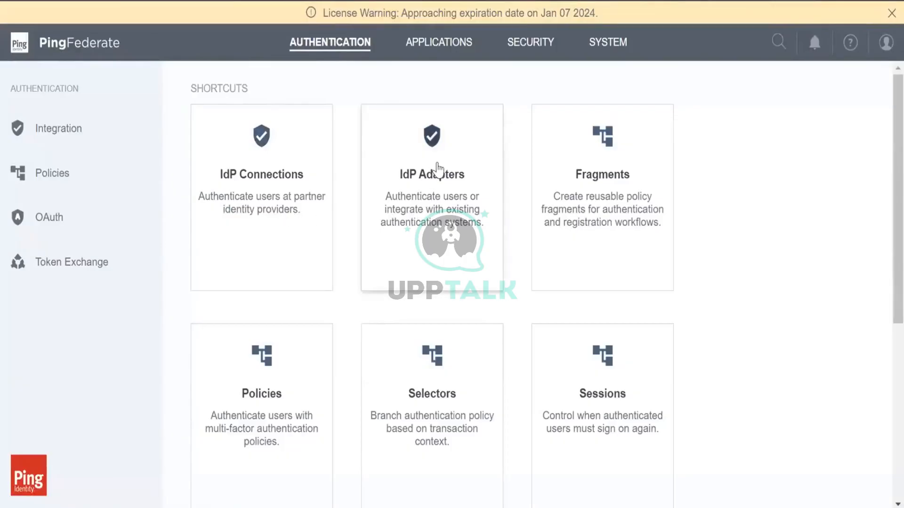
left_click(430, 48)
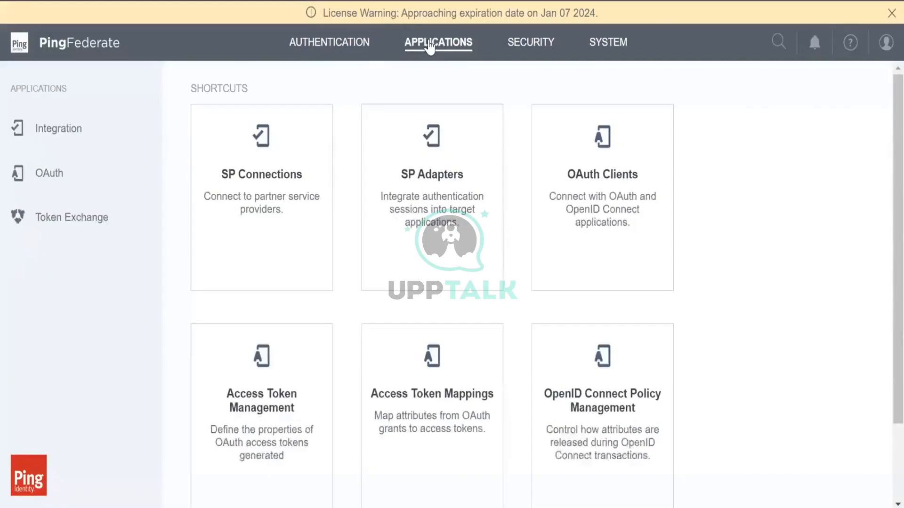
left_click(444, 176)
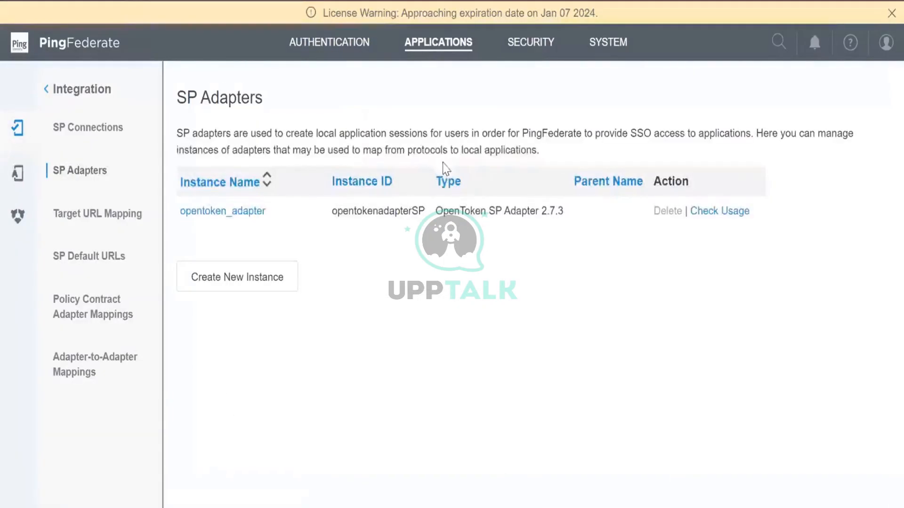
left_click(299, 57)
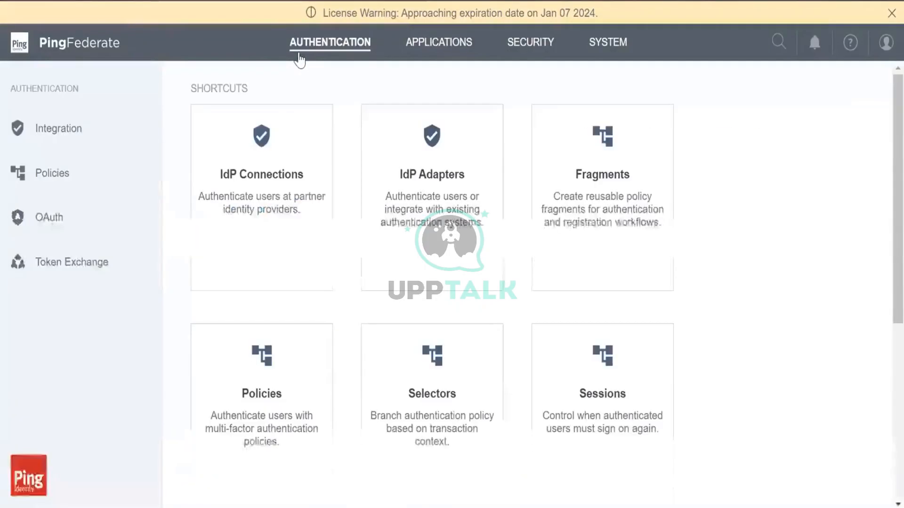
left_click(280, 216)
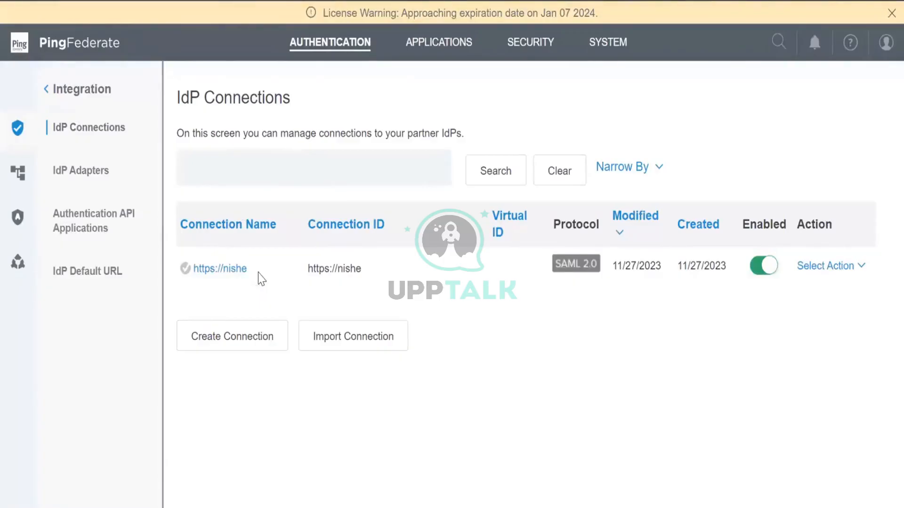
Go from the IdP connections list back to the Authentication shortcuts page
left_click(308, 53)
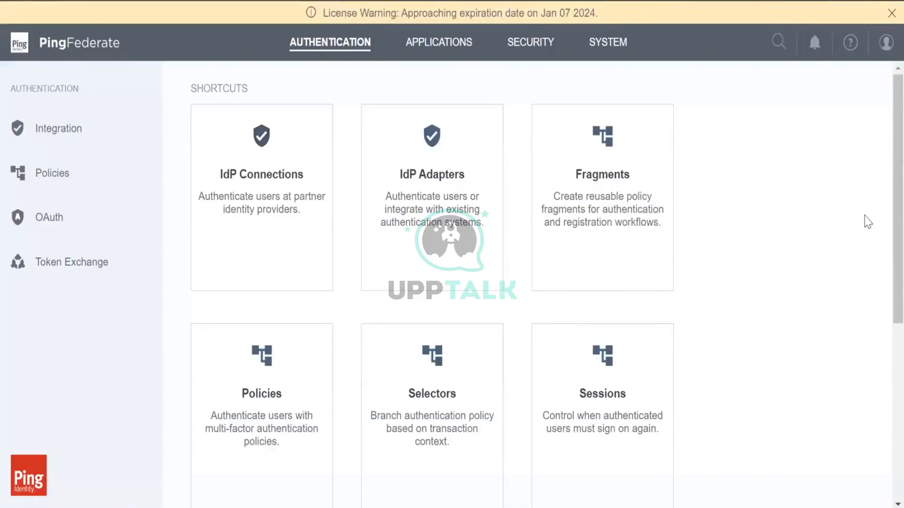
Scroll the Authentication shortcuts, then switch to the Applications page listing SP Connections and OAuth Clients
scroll(821, 330, "down", 5)
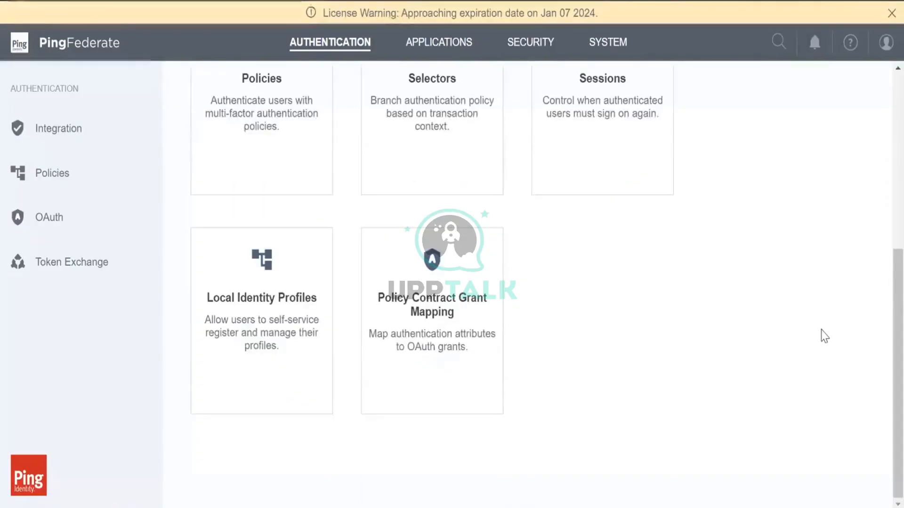
scroll(825, 336, "up", 4)
scroll(824, 335, "down", 4)
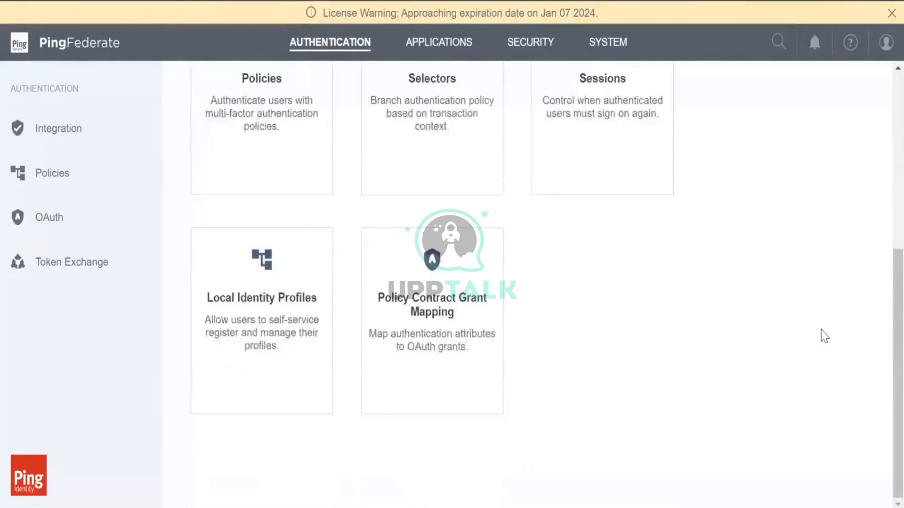
scroll(824, 336, "up", 5)
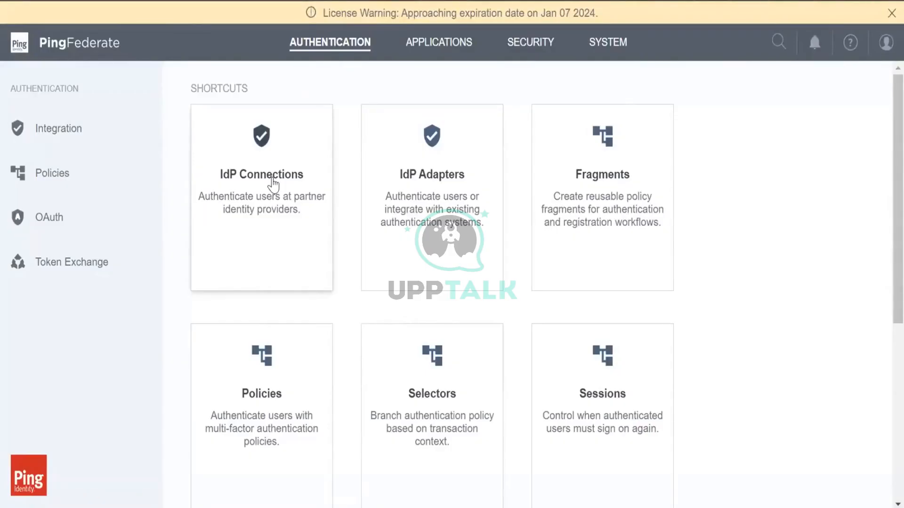
left_click(409, 44)
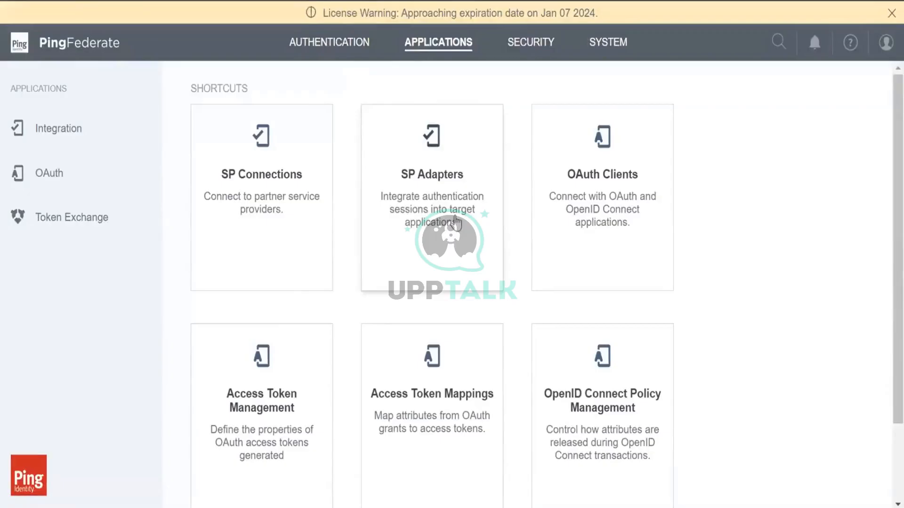
View the SP adapter instances list showing opentoken_adapter, then go back to Authentication
left_click(467, 236)
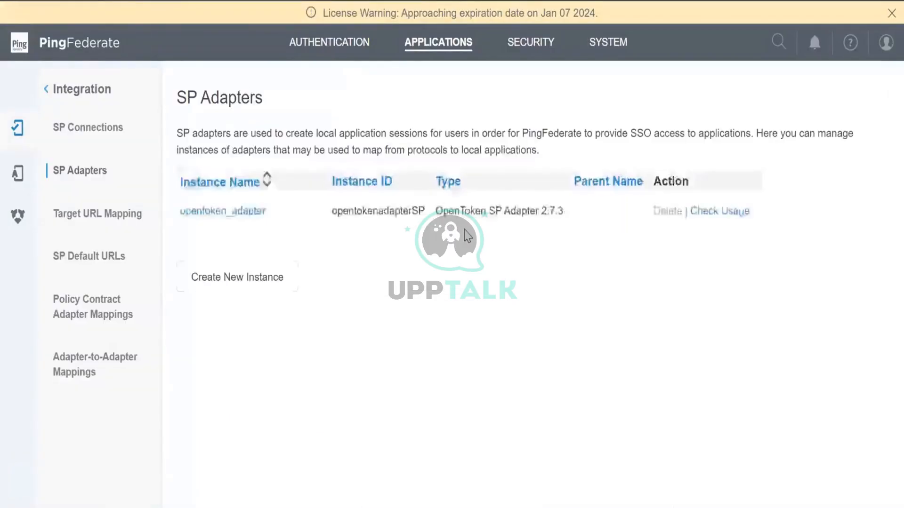
left_click(323, 46)
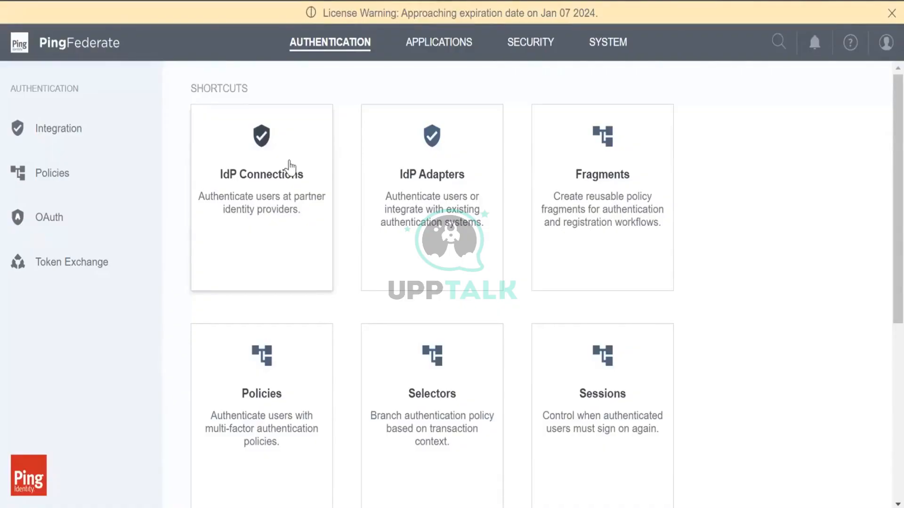
Open the existing SAML 2.0 IdP connection's Activation & Summary page
left_click(290, 165)
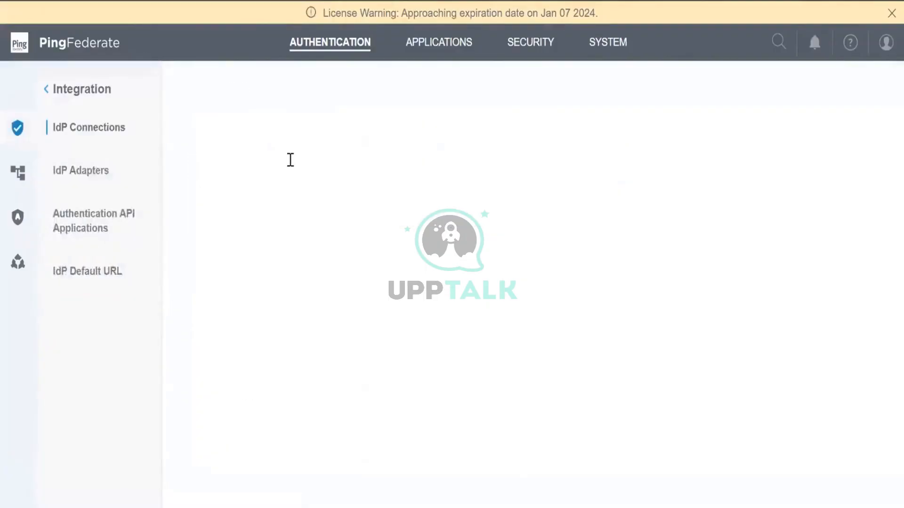
left_click(241, 268)
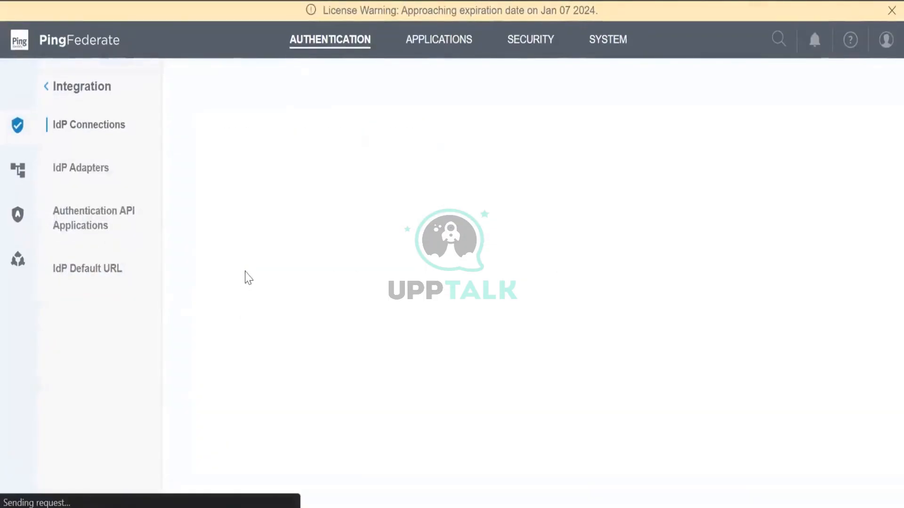
scroll(548, 372, "down", 15)
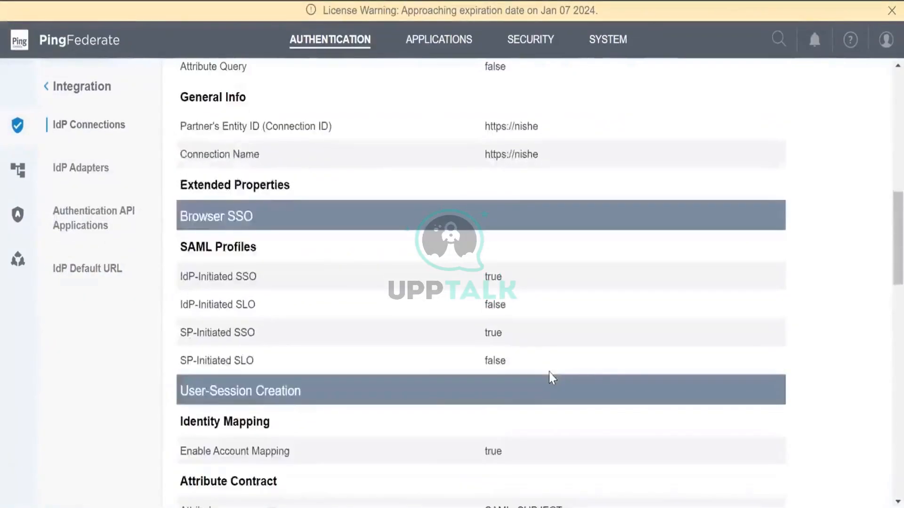
scroll(549, 373, "down", 6)
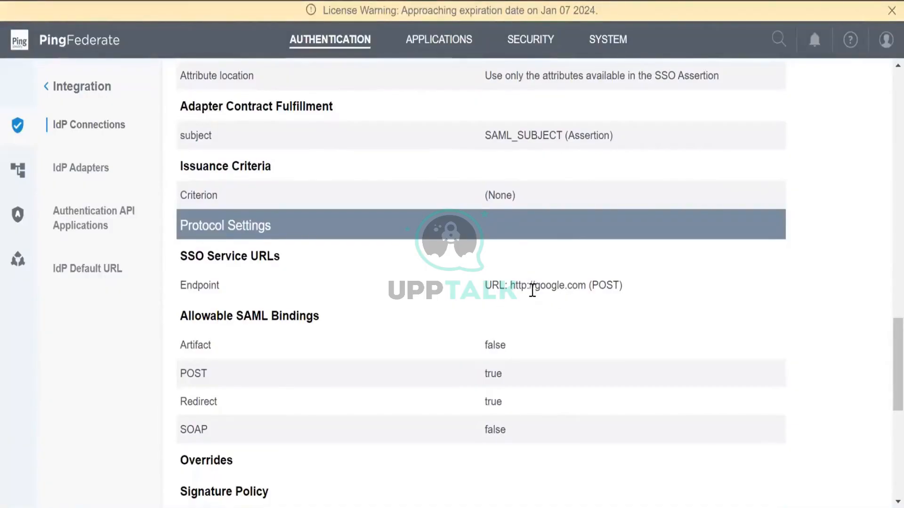
scroll(532, 290, "up", 2)
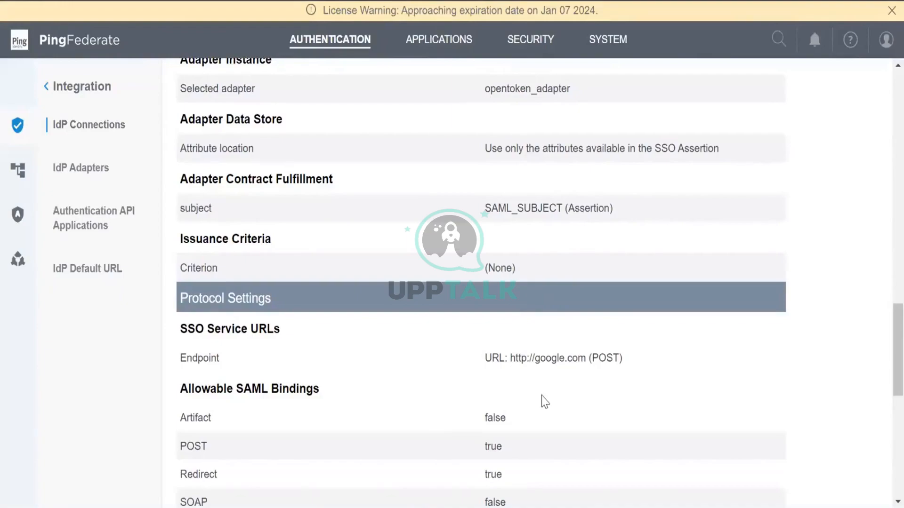
double_click(549, 359)
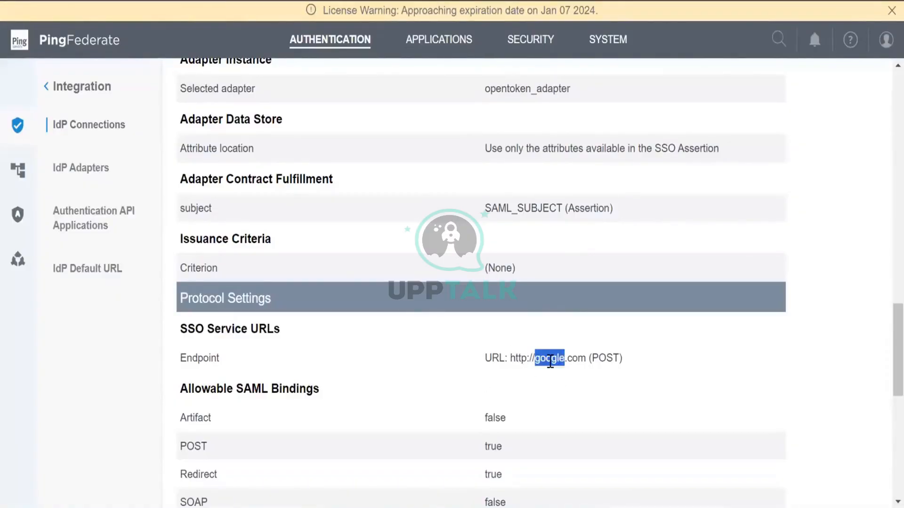
double_click(581, 360)
scroll(581, 363, "up", 3)
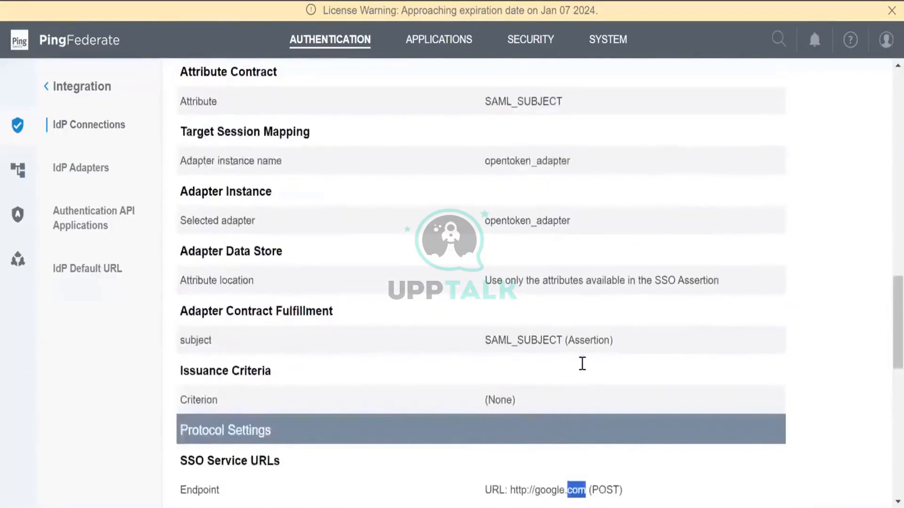
scroll(582, 363, "down", 8)
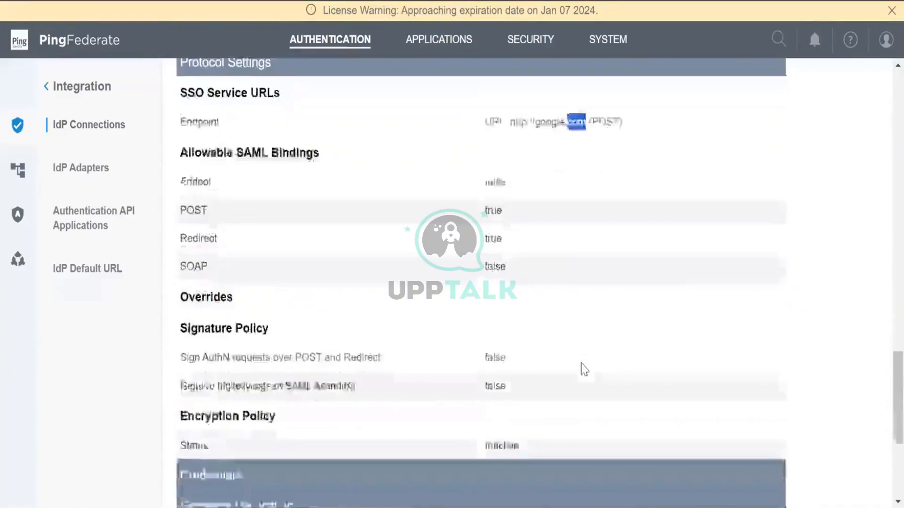
scroll(584, 369, "down", 5)
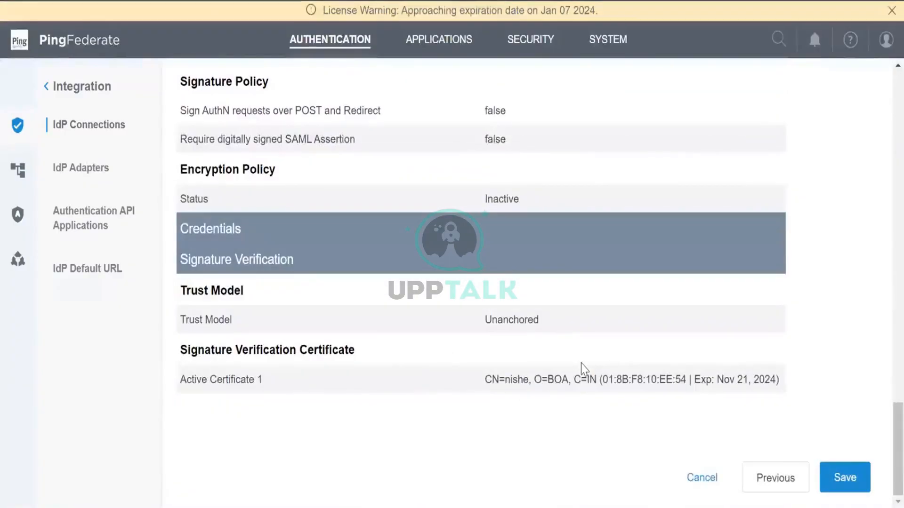
scroll(582, 368, "up", 12)
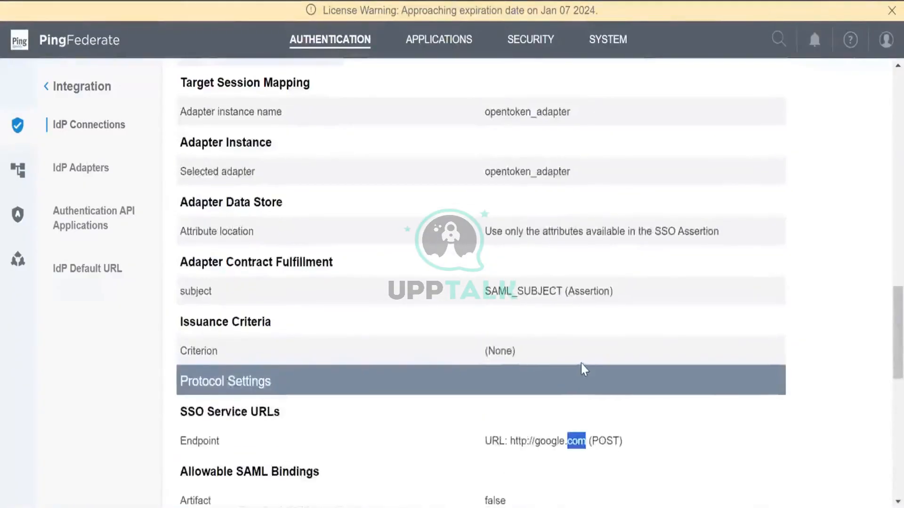
scroll(584, 369, "up", 9)
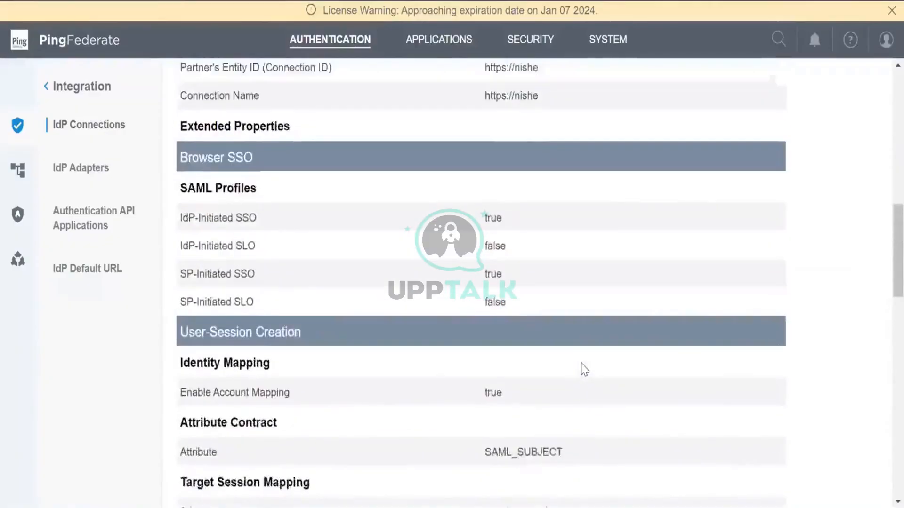
scroll(583, 369, "up", 8)
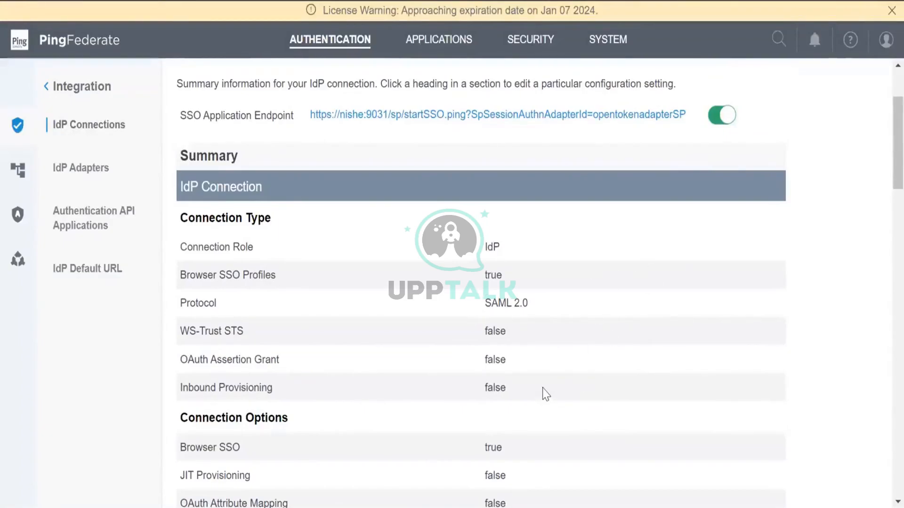
scroll(545, 394, "down", 15)
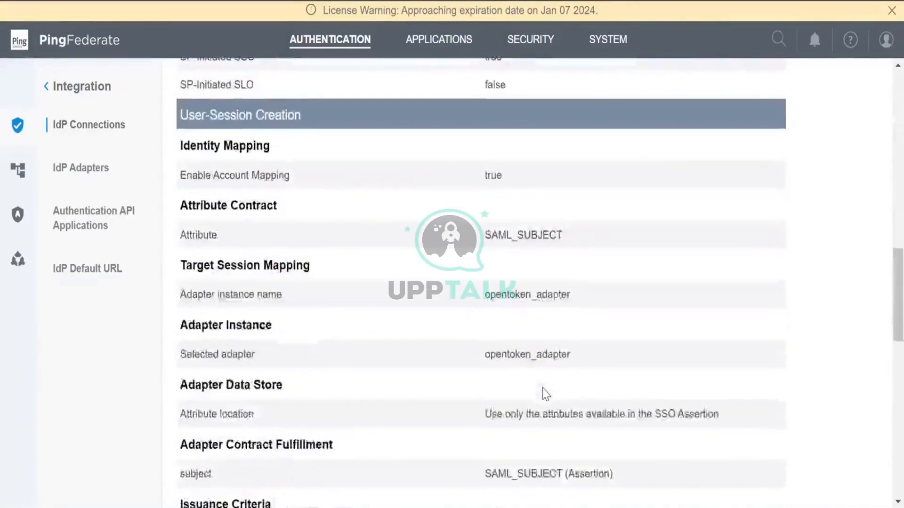
scroll(545, 393, "down", 7)
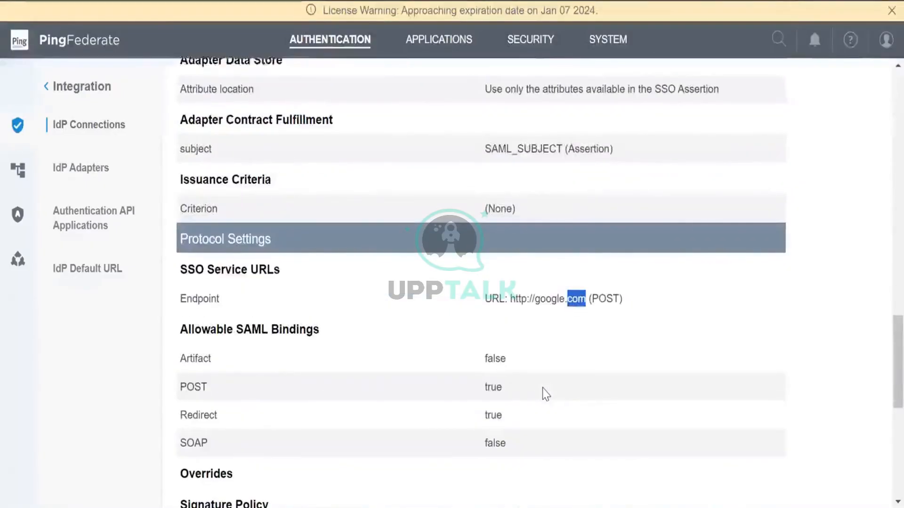
scroll(545, 394, "up", 7)
scroll(545, 393, "up", 8)
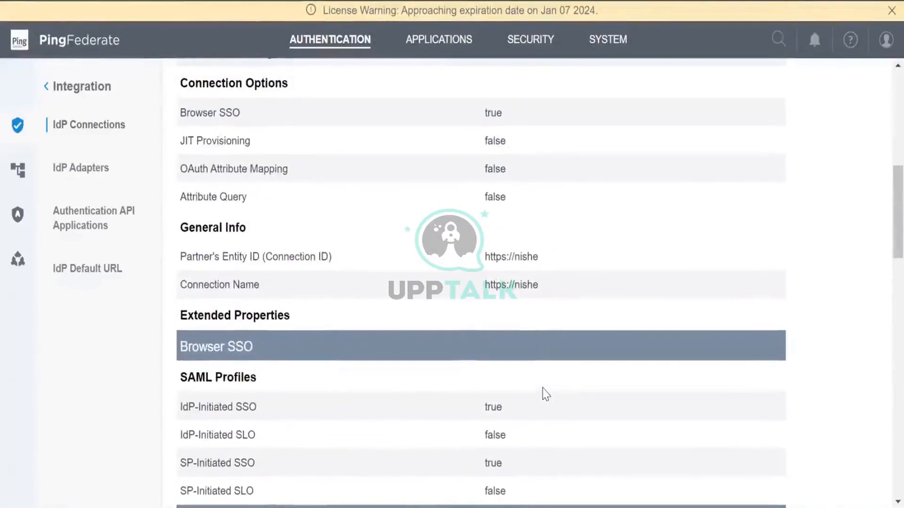
scroll(432, 270, "down", 7)
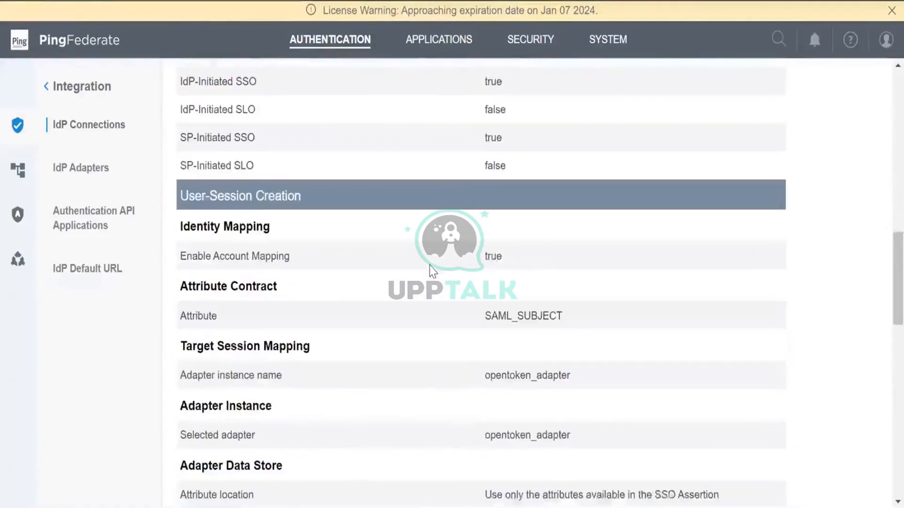
scroll(432, 270, "down", 3)
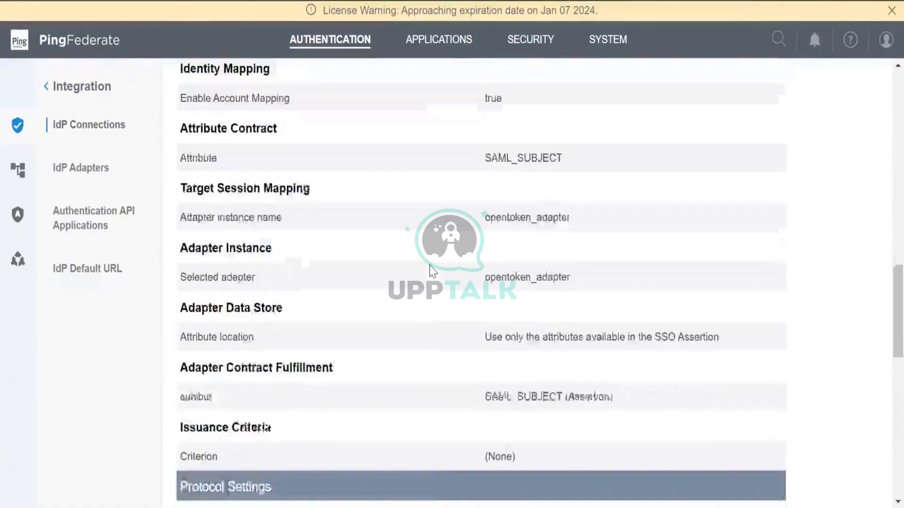
scroll(432, 271, "down", 1)
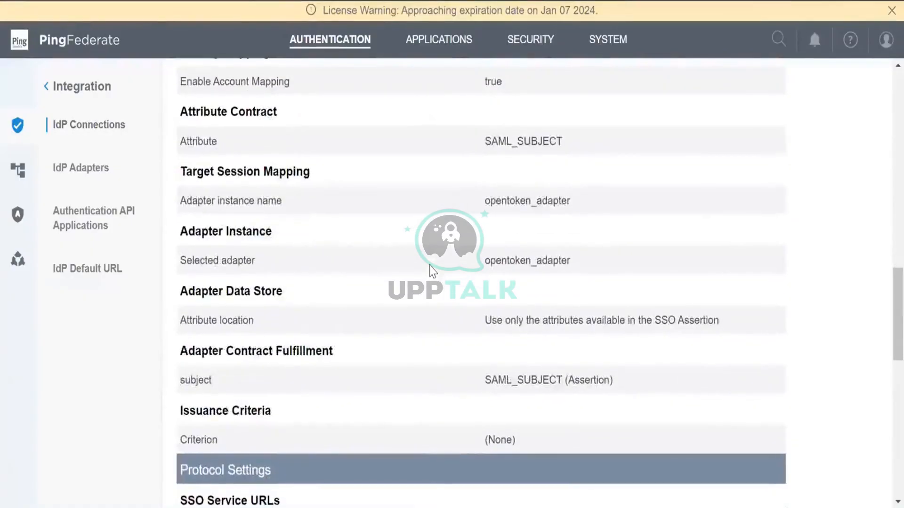
scroll(432, 271, "up", 3)
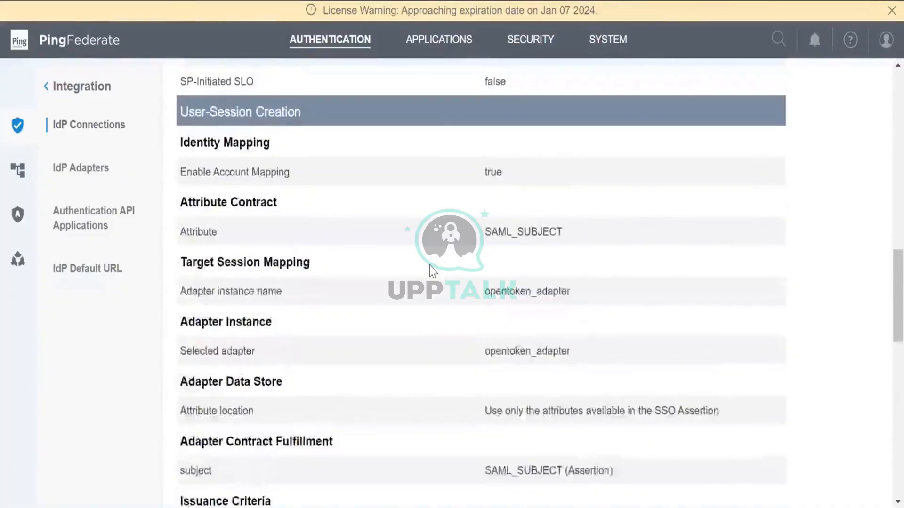
scroll(432, 271, "down", 9)
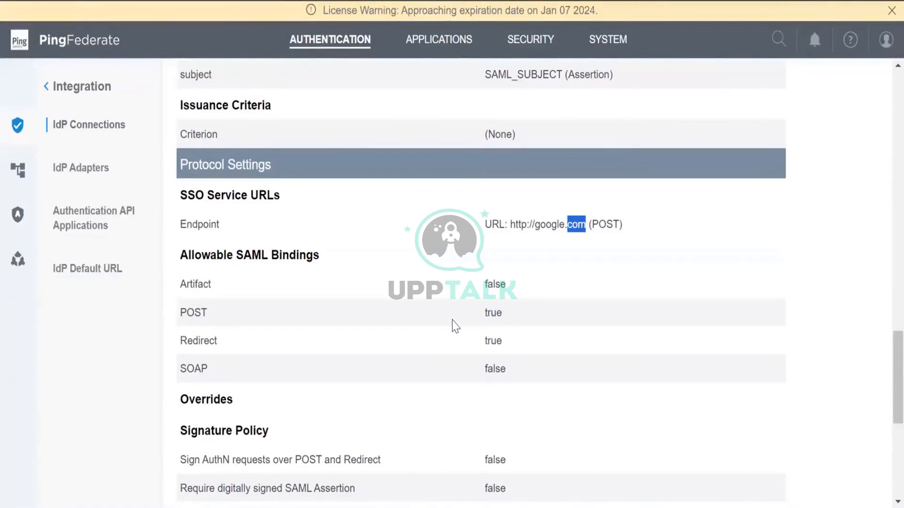
scroll(453, 324, "up", 1)
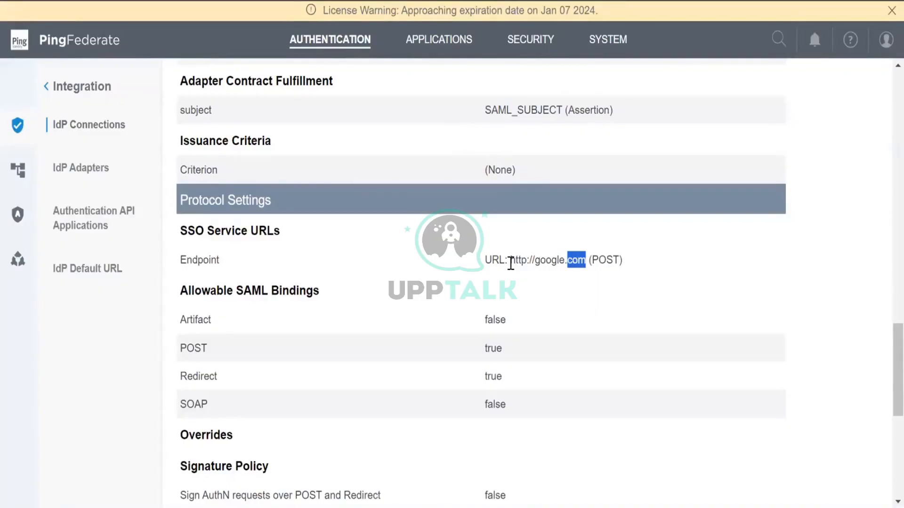
scroll(510, 262, "up", 5)
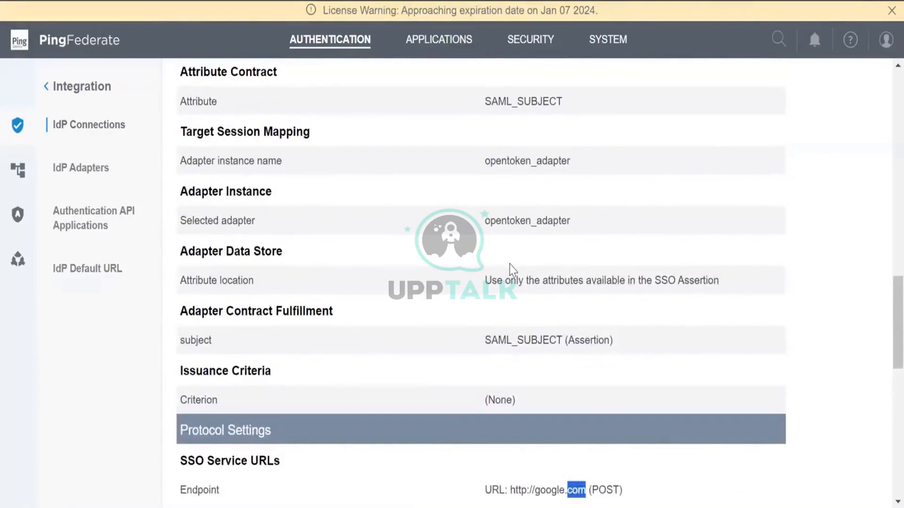
scroll(510, 270, "down", 2)
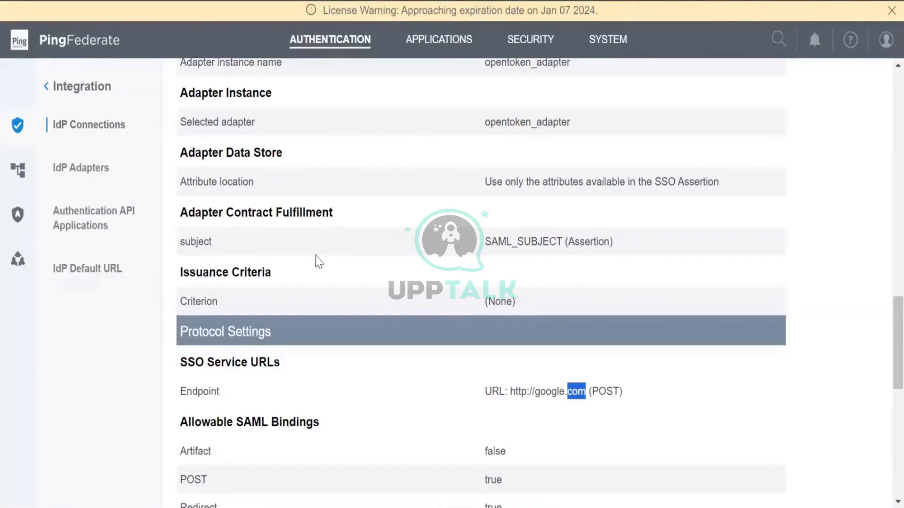
scroll(316, 255, "down", 1)
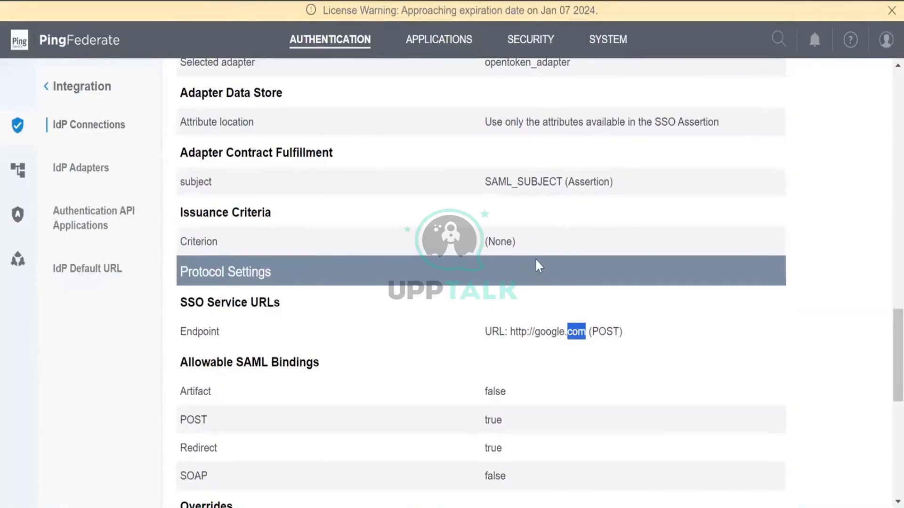
scroll(536, 262, "up", 1)
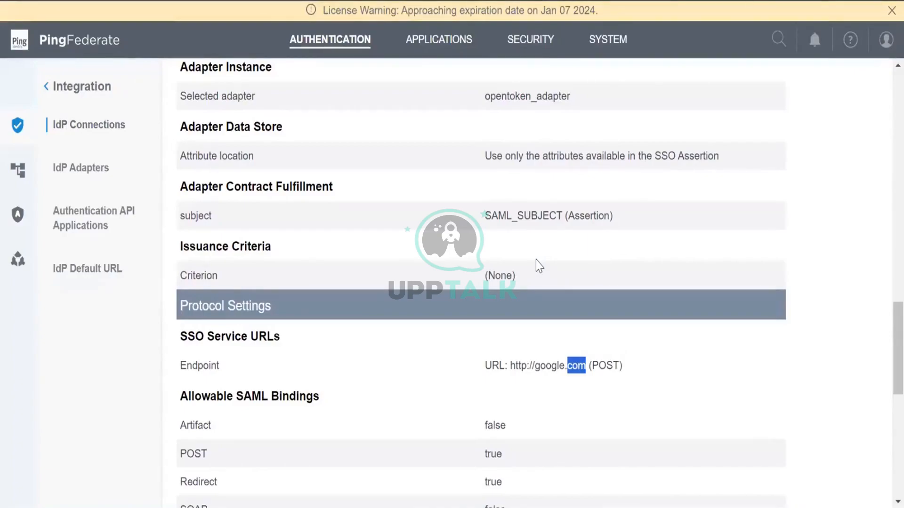
scroll(535, 261, "down", 1)
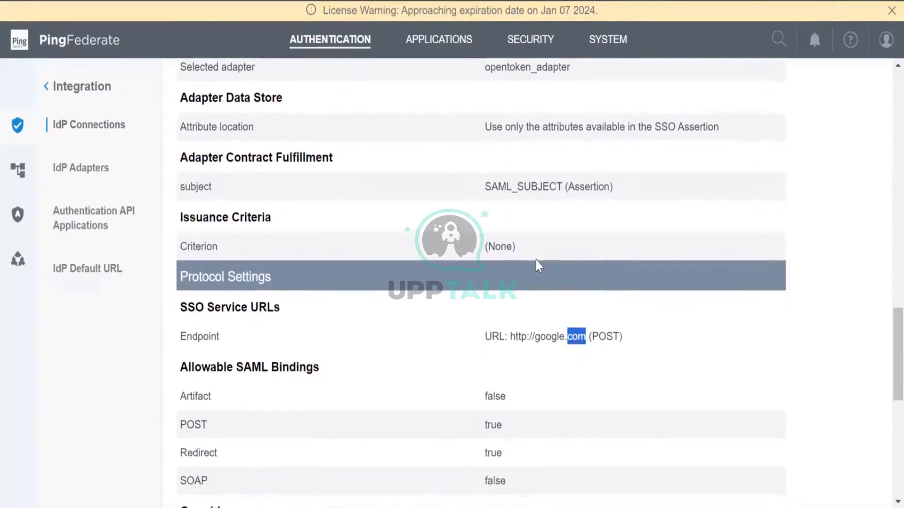
scroll(535, 261, "up", 3)
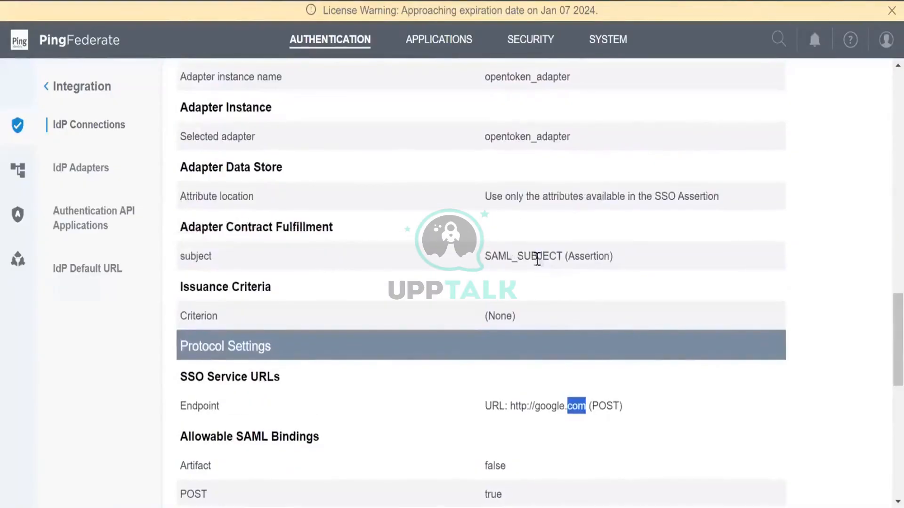
Look over the opentoken_adapter SP adapter summary and return to the Applications shortcuts
left_click(430, 40)
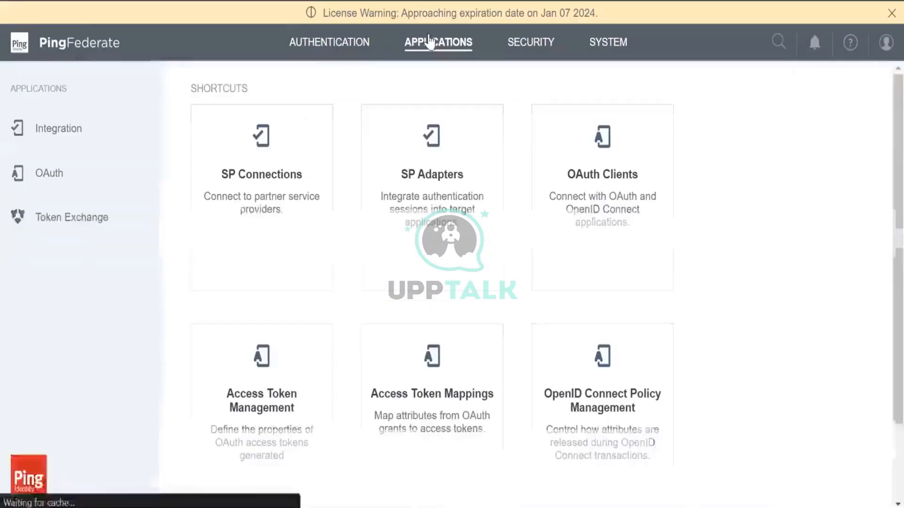
left_click(442, 175)
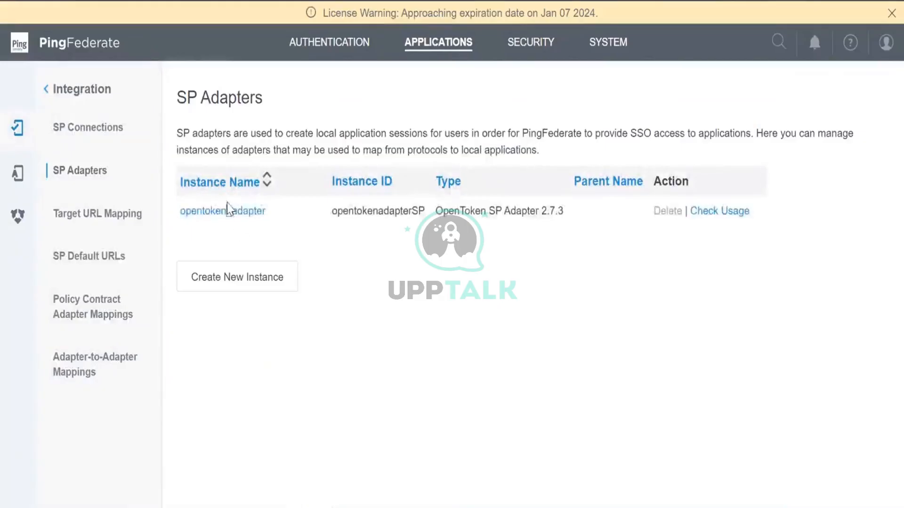
left_click(233, 211)
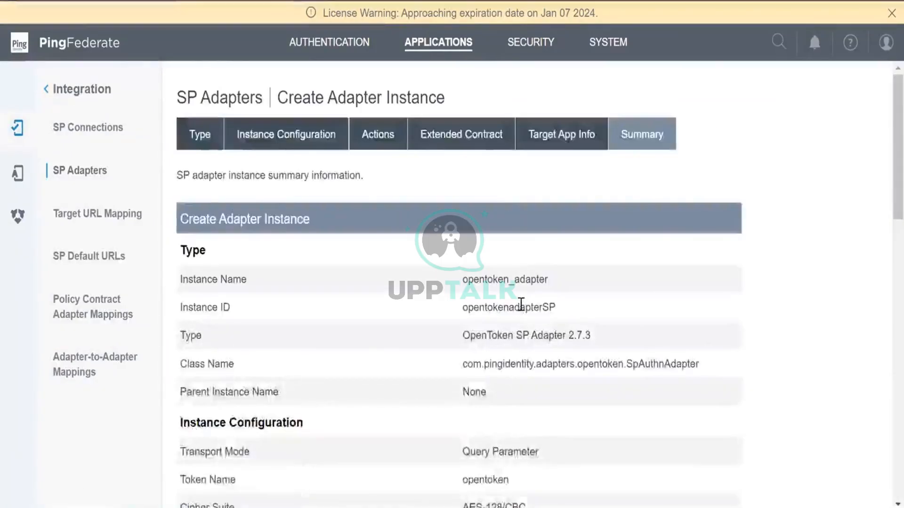
scroll(520, 304, "down", 7)
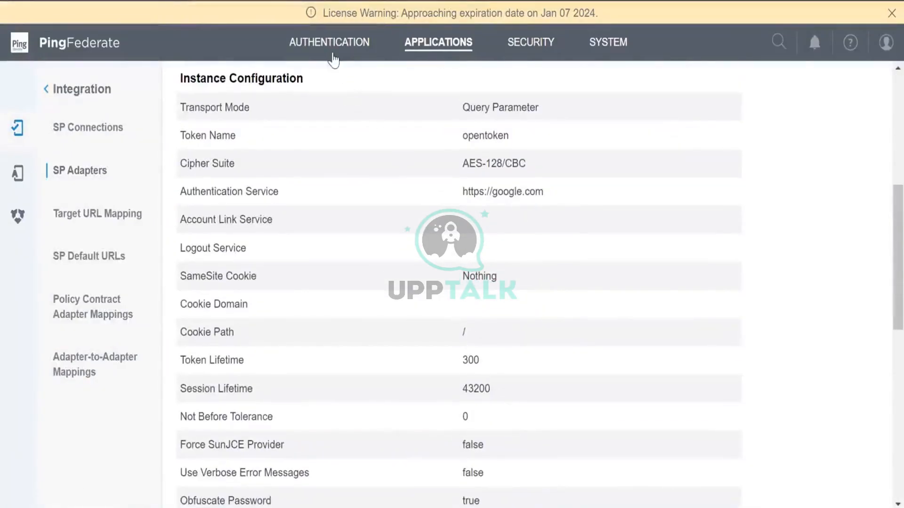
left_click(425, 47)
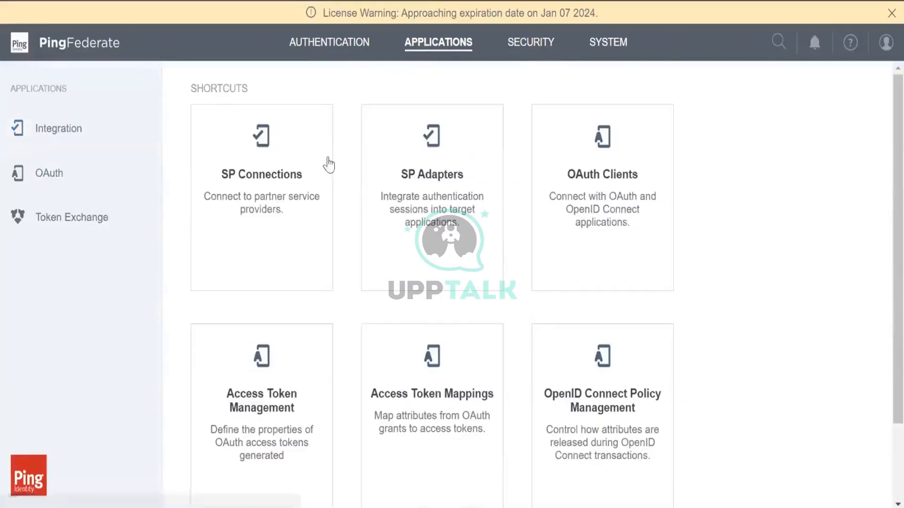
Open the first Salesforce SP connection's summary and scroll its SAML 2.0 browser SSO details
left_click(276, 207)
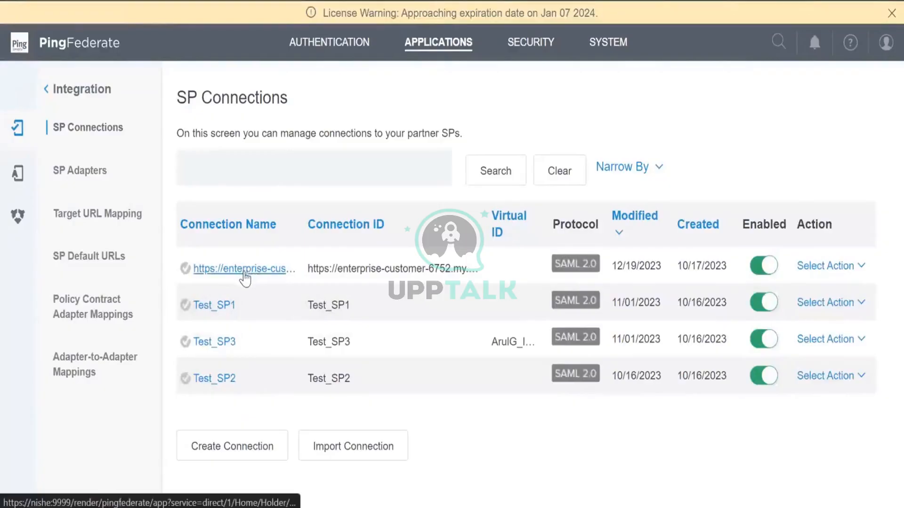
left_click(245, 268)
scroll(411, 292, "down", 6)
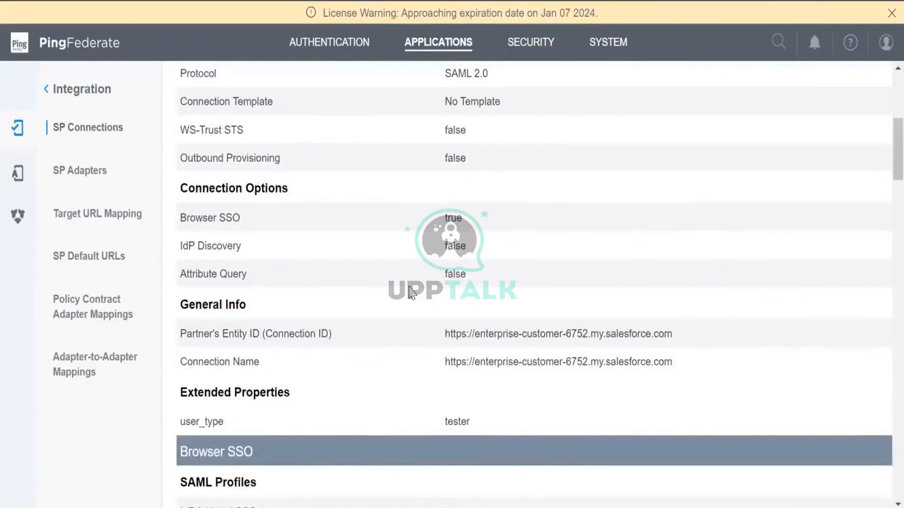
scroll(410, 292, "up", 6)
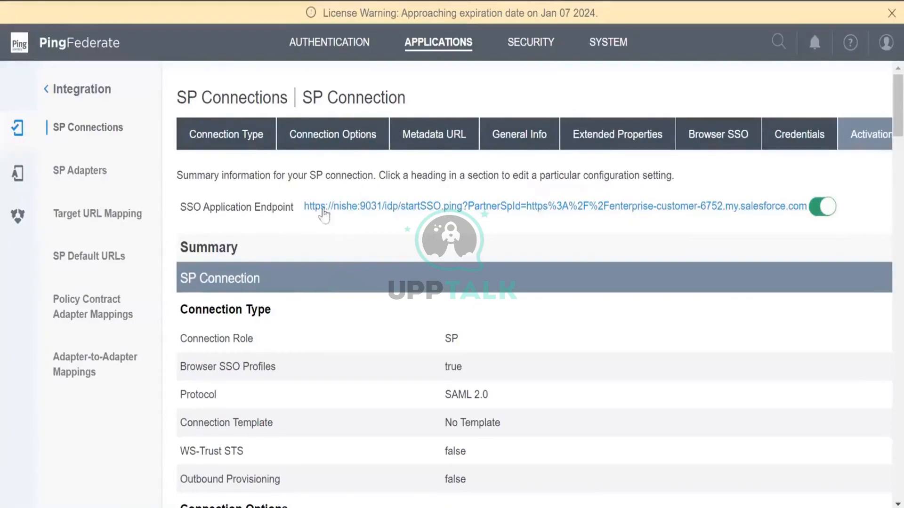
Highlight the Salesforce SSO Application Endpoint URL, then go to the Applications shortcuts page
left_click_drag(304, 207, 810, 221)
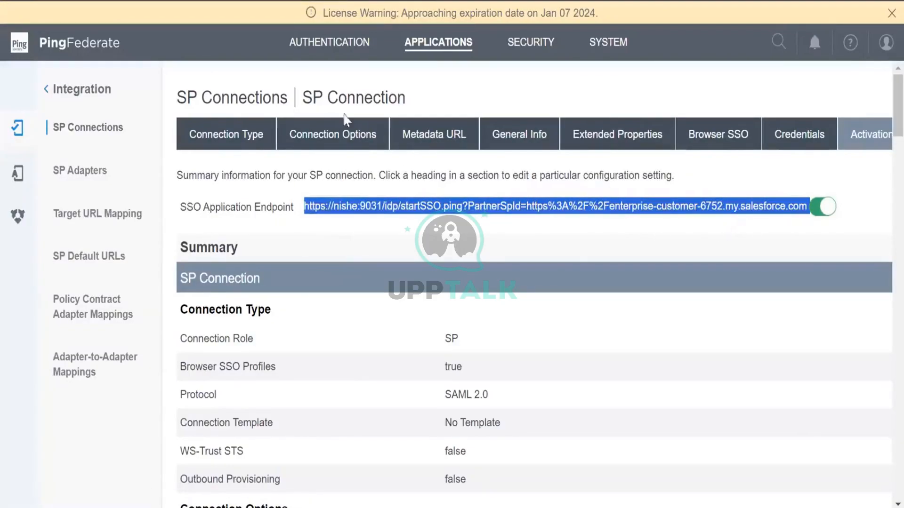
left_click(349, 44)
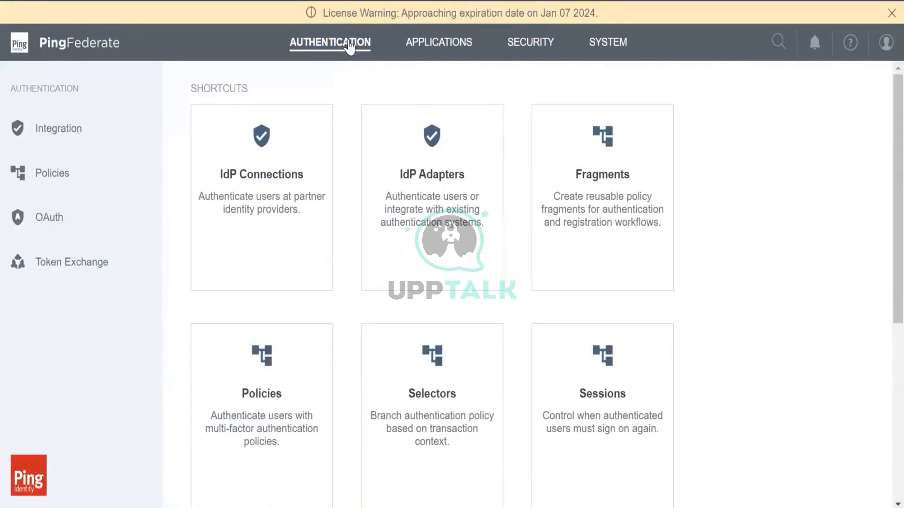
left_click(442, 47)
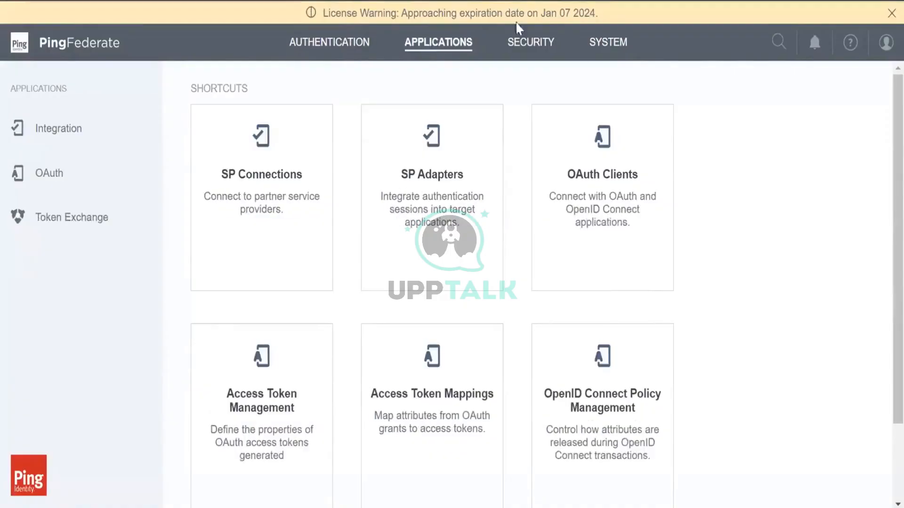
Open the Salesforce SP connection summary and briefly highlight its SSO application endpoint URL
left_click(325, 175)
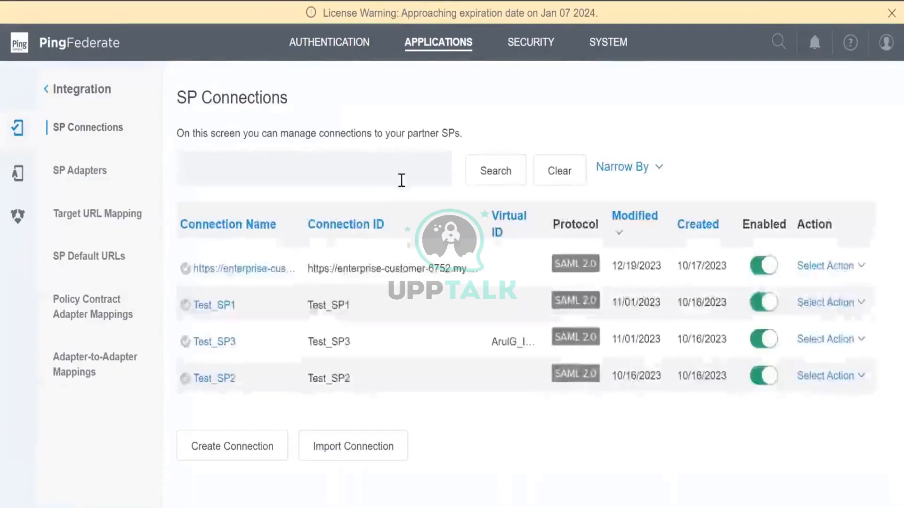
left_click(272, 269)
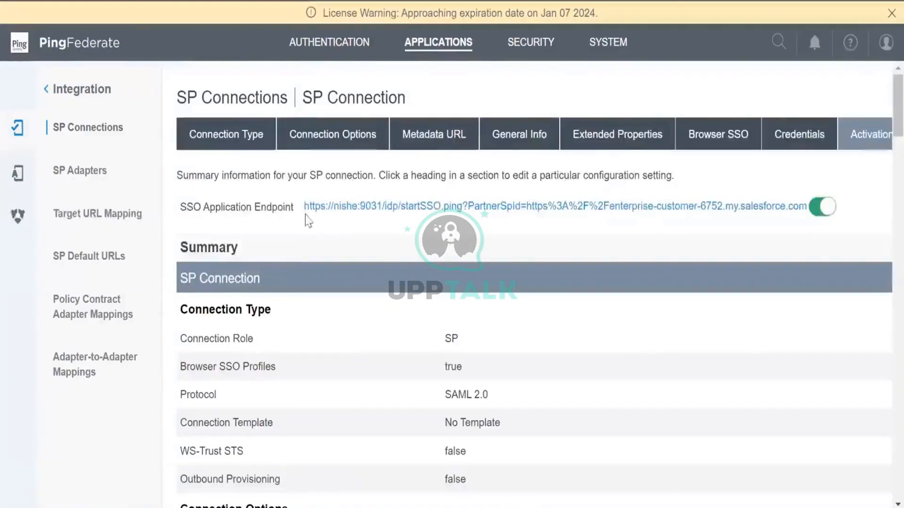
left_click_drag(302, 208, 826, 219)
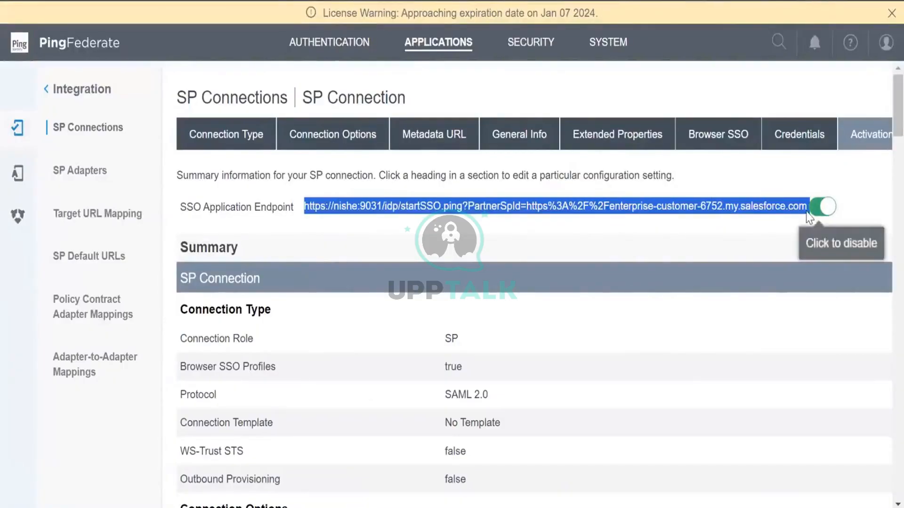
left_click(493, 218)
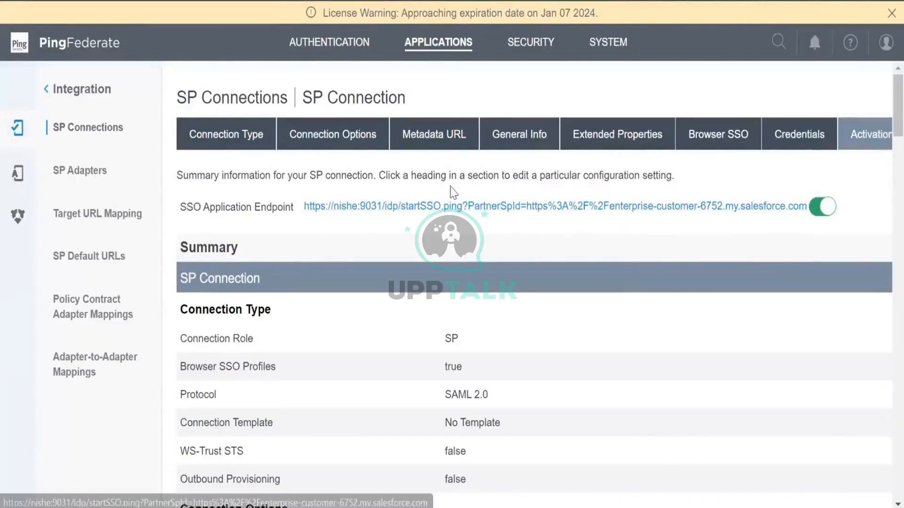
Return to the SP Connections list by way of Authentication and Applications
left_click(342, 48)
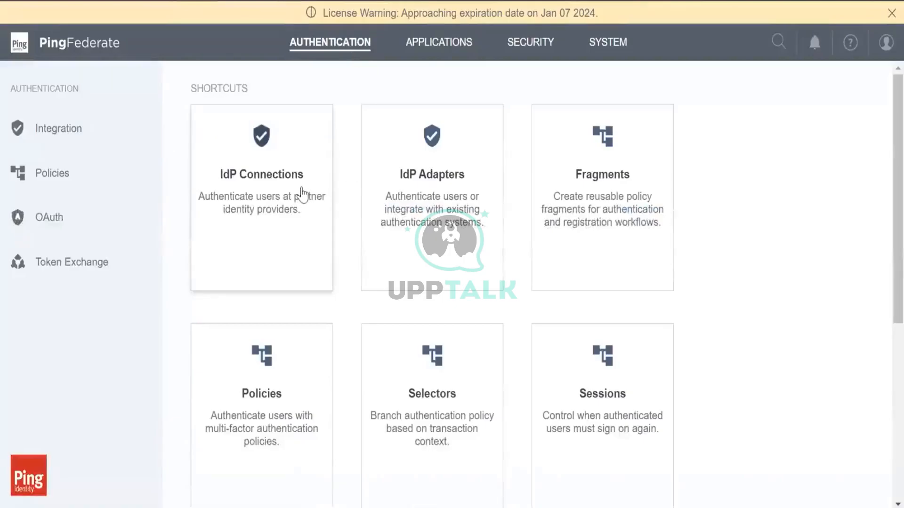
left_click(446, 46)
left_click(285, 254)
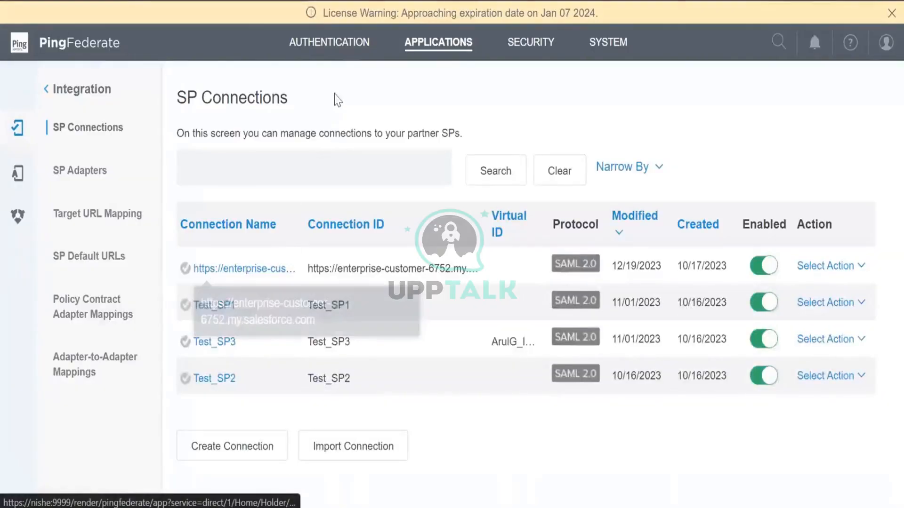
Go through Applications > SP Connections back to the Salesforce connection's summary
left_click(349, 55)
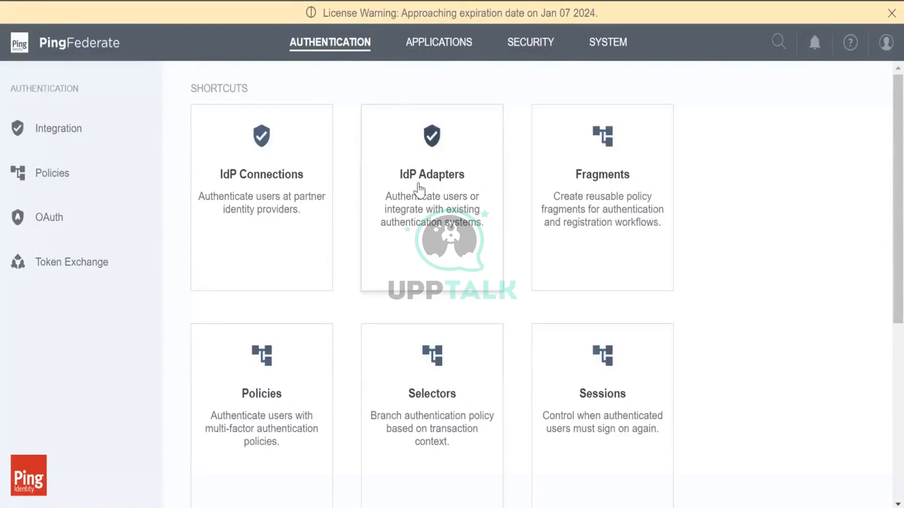
left_click(447, 45)
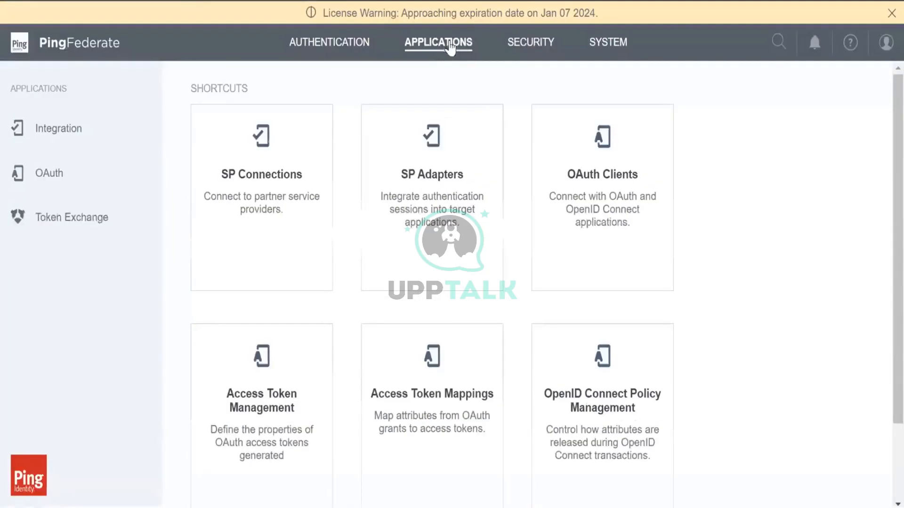
left_click(316, 228)
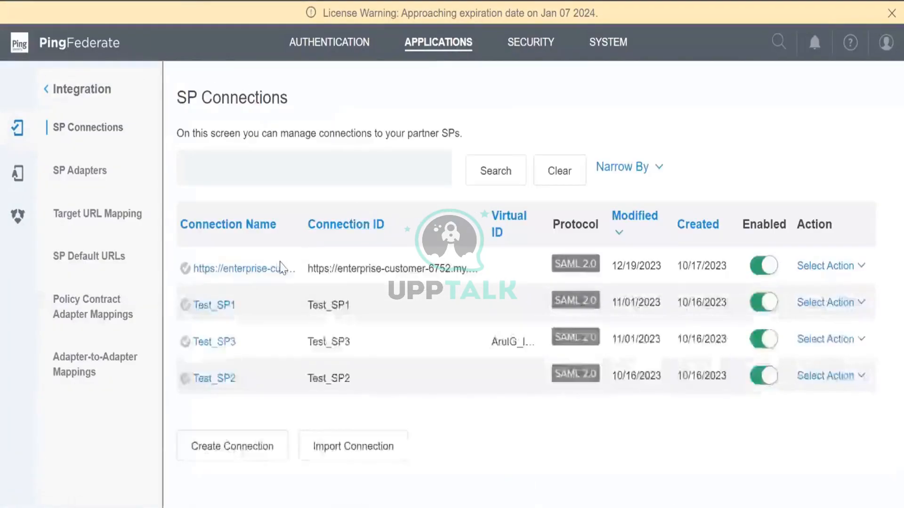
left_click(281, 268)
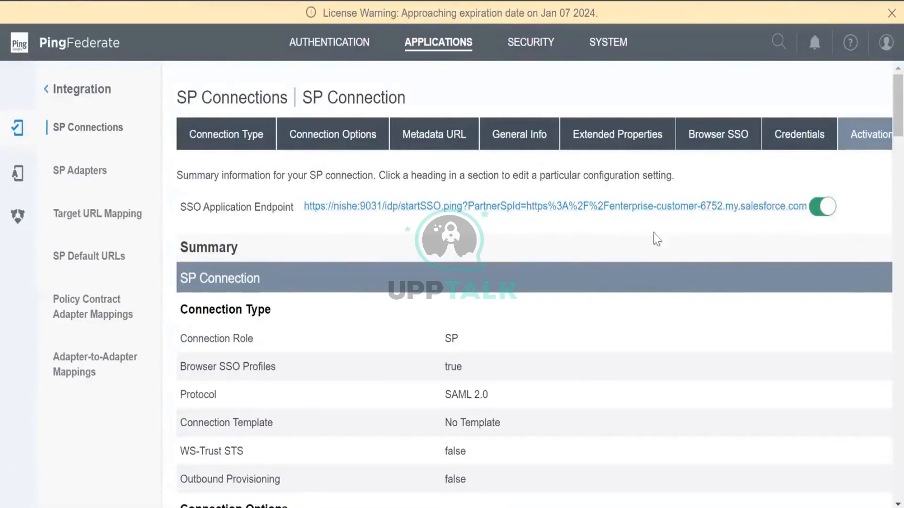
scroll(713, 247, "down", 3)
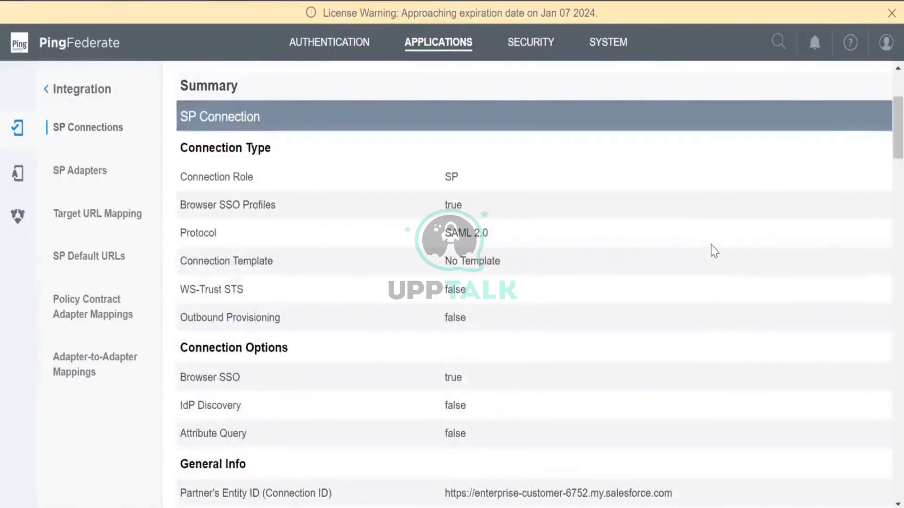
scroll(712, 250, "up", 3)
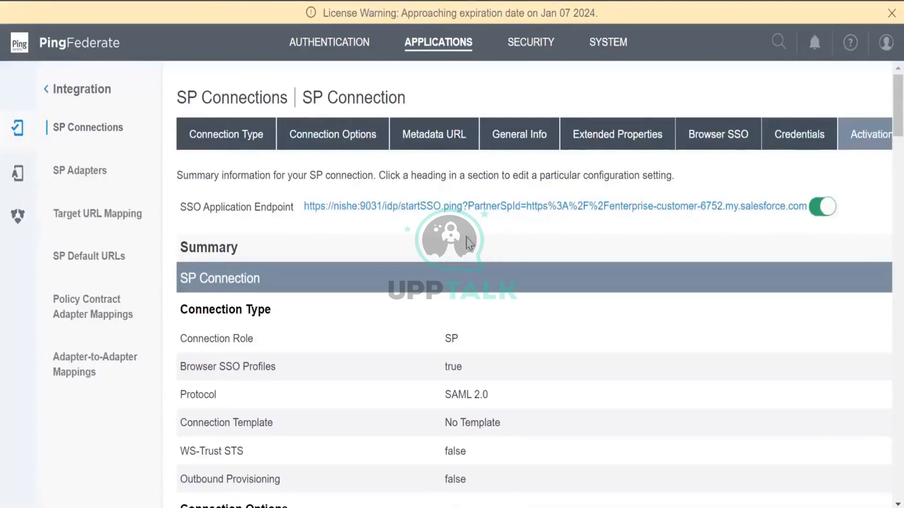
scroll(470, 243, "down", 3)
scroll(470, 242, "up", 3)
Open the IdP Connections list from the Authentication shortcuts page
left_click(324, 41)
scroll(359, 323, "down", 5)
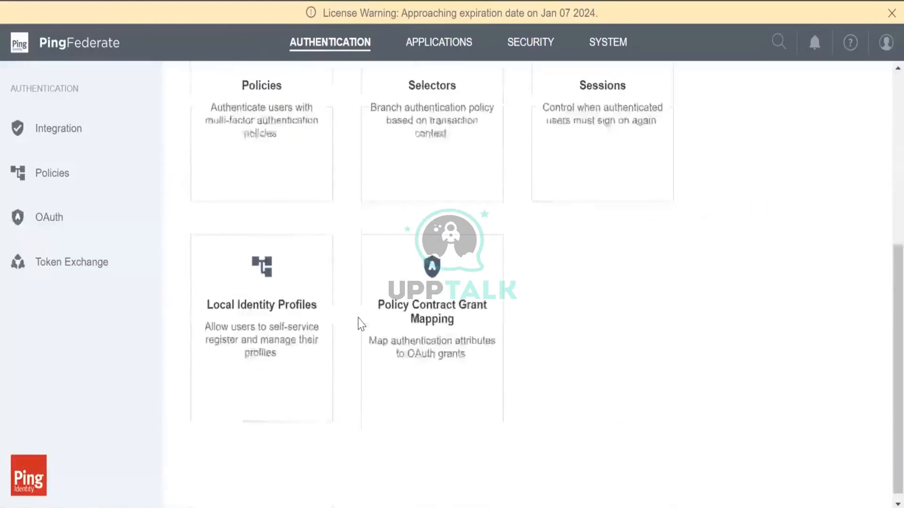
scroll(359, 323, "up", 3)
scroll(360, 323, "up", 3)
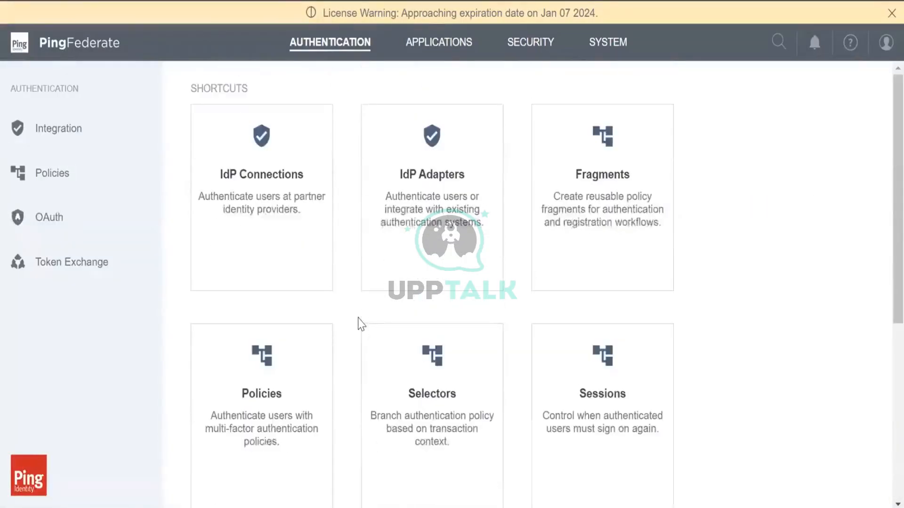
left_click(295, 238)
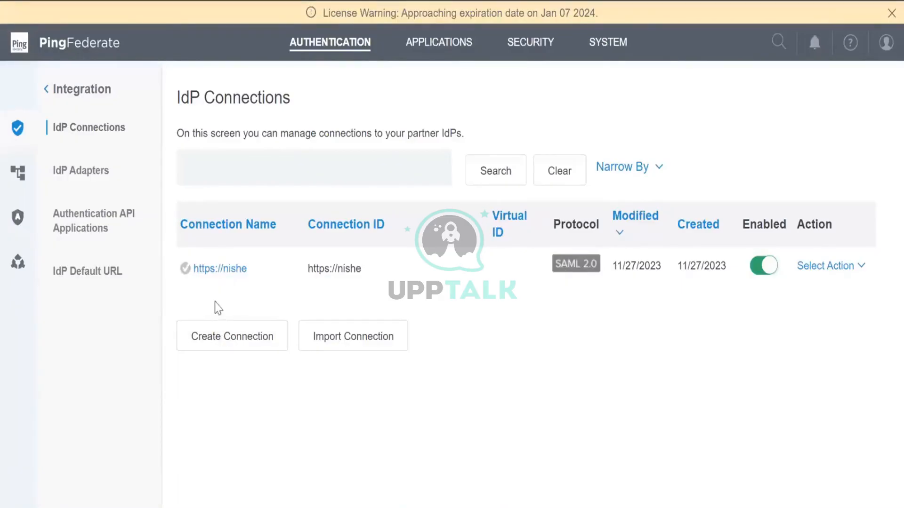
left_click(216, 269)
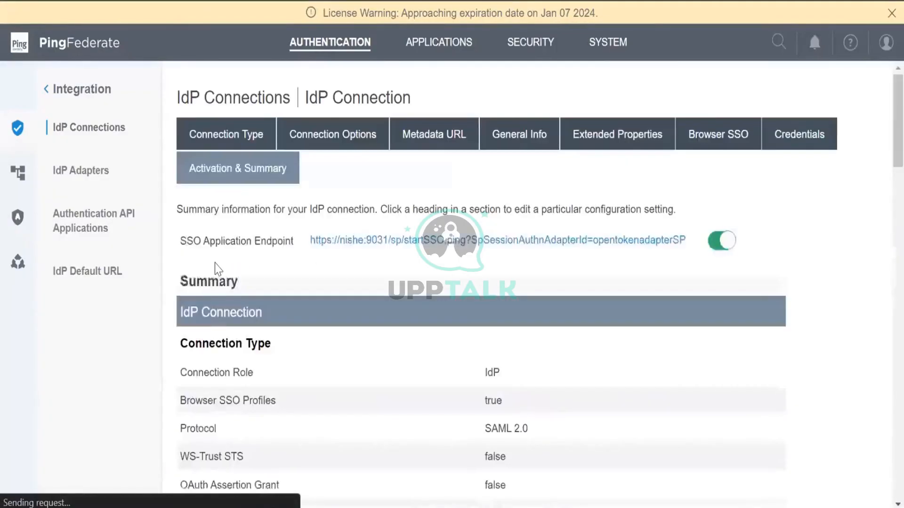
scroll(216, 269, "down", 7)
scroll(216, 270, "up", 3)
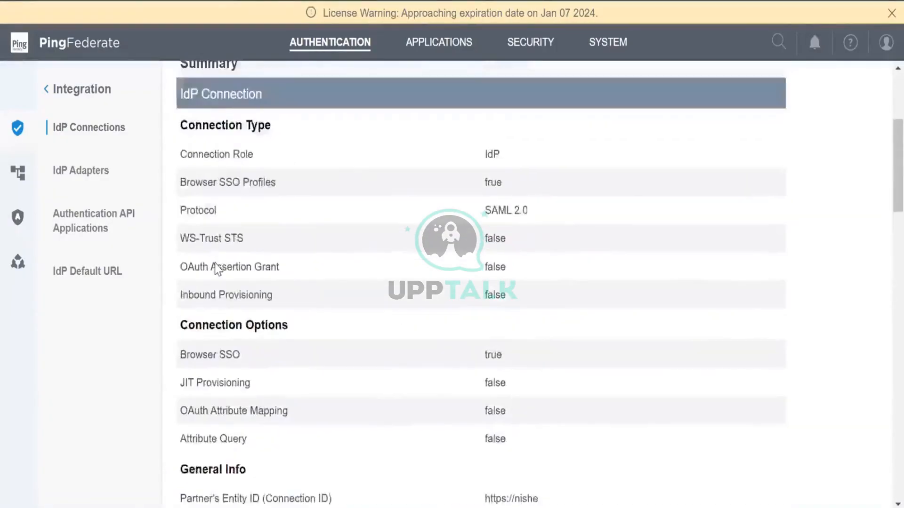
scroll(216, 269, "down", 7)
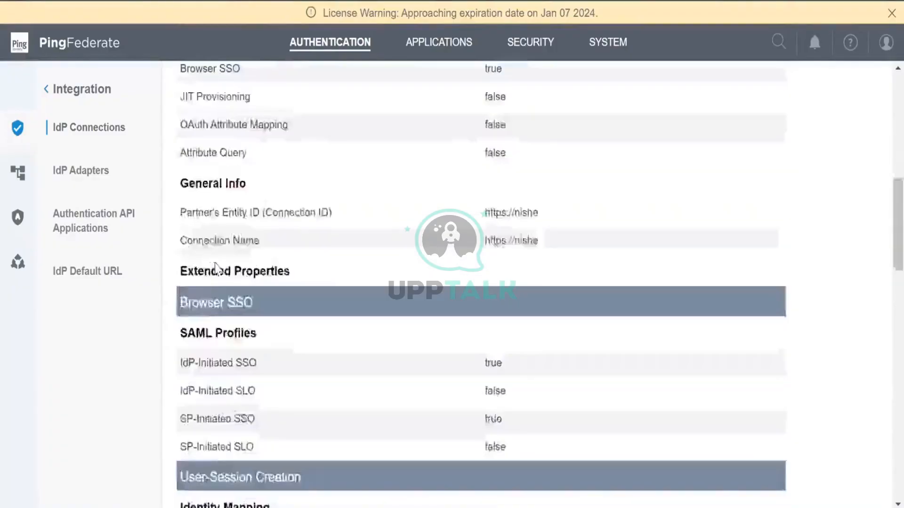
scroll(216, 269, "down", 10)
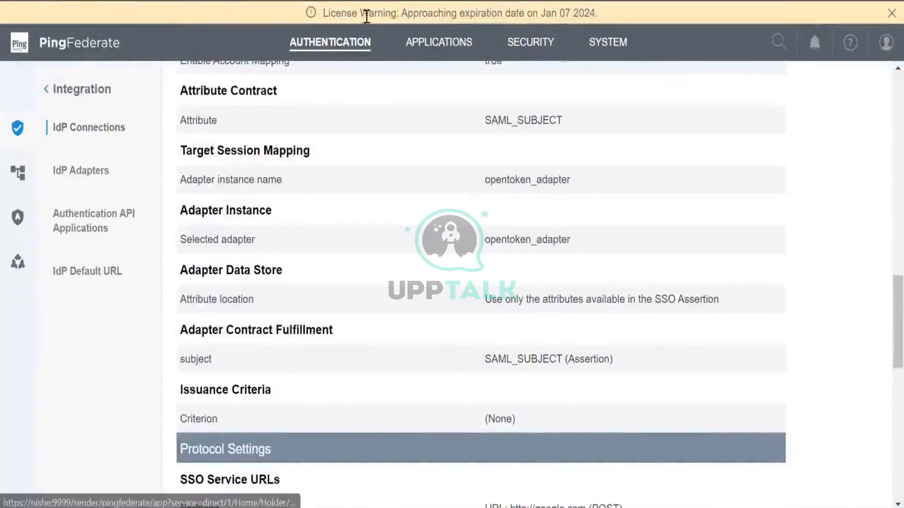
left_click(332, 39)
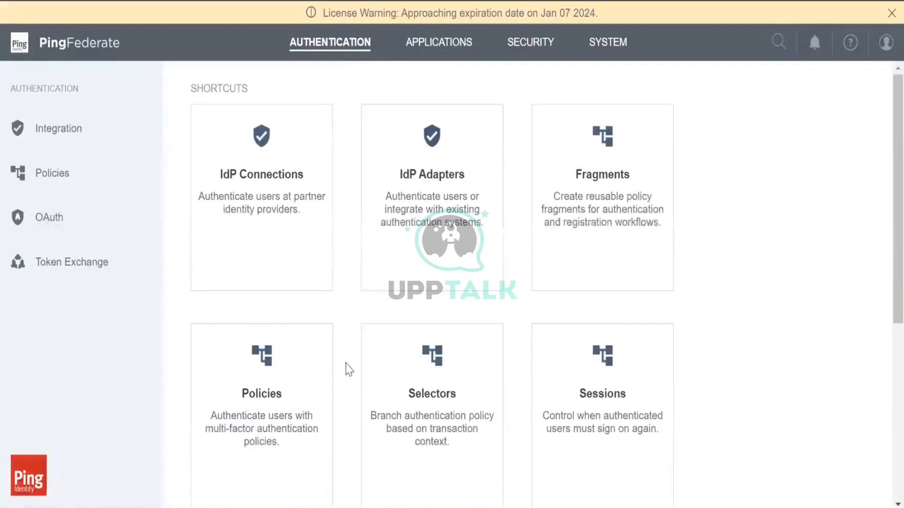
Browse the Applications, Security and Authentication shortcut pages, ending on Applications
scroll(349, 369, "down", 5)
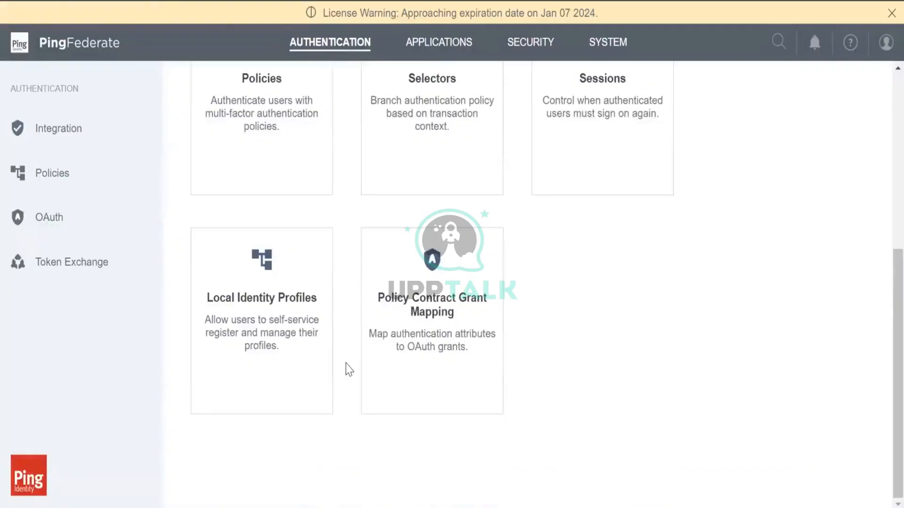
scroll(349, 369, "up", 5)
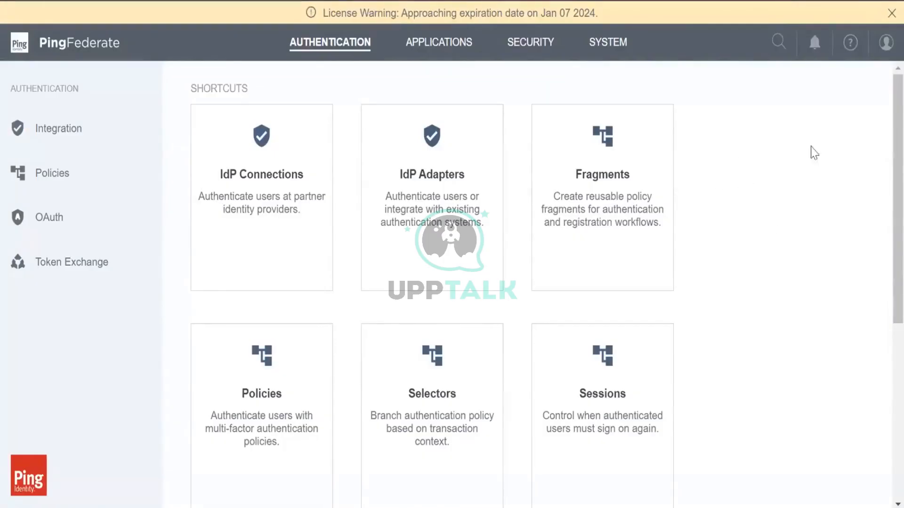
scroll(782, 369, "down", 5)
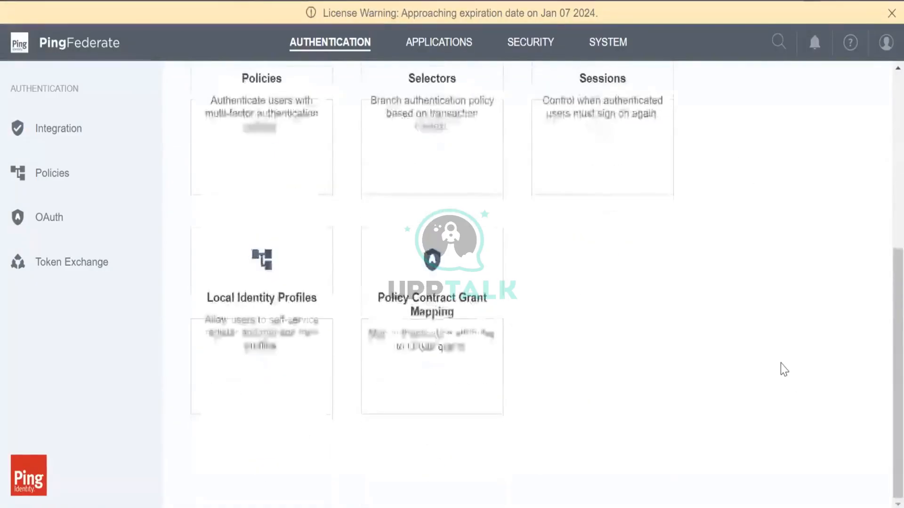
scroll(783, 369, "up", 5)
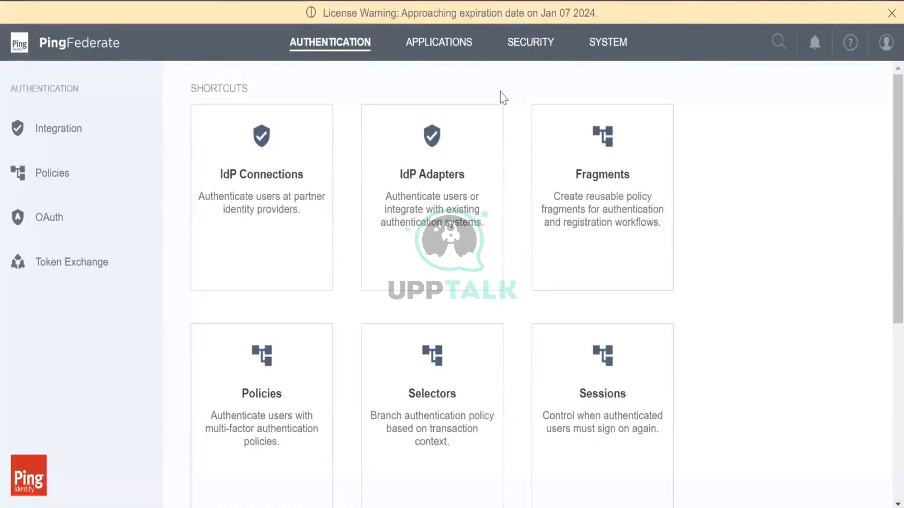
left_click(440, 45)
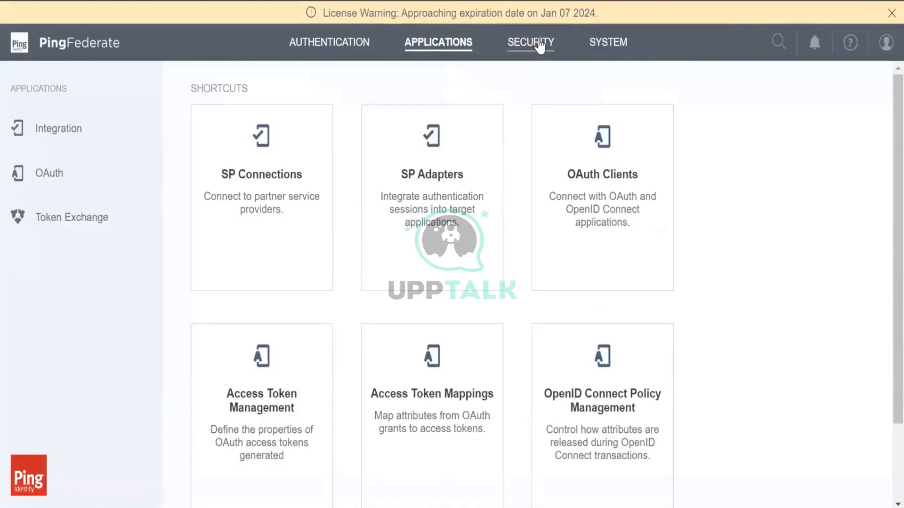
left_click(539, 45)
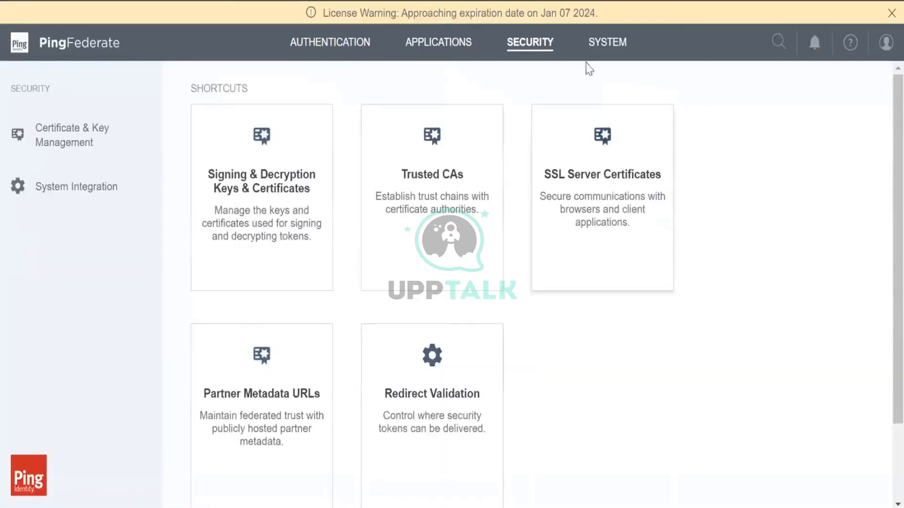
left_click(458, 46)
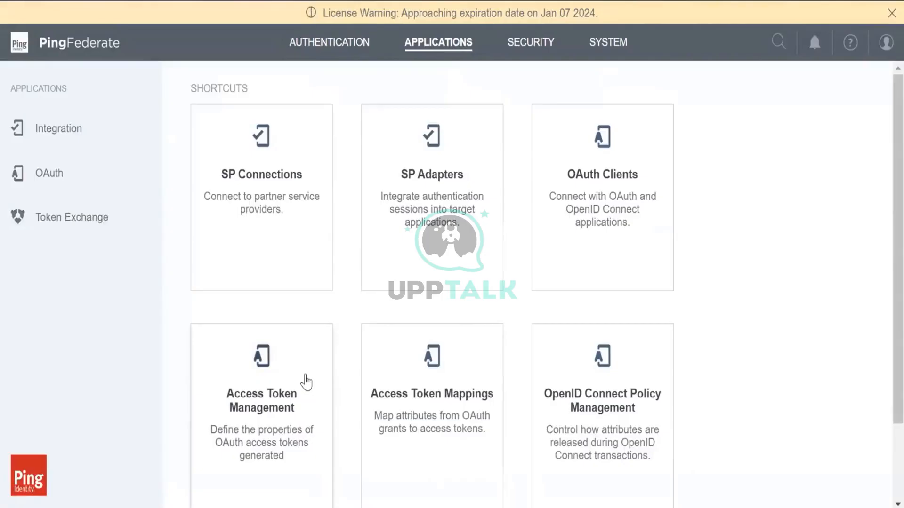
scroll(306, 382, "down", 2)
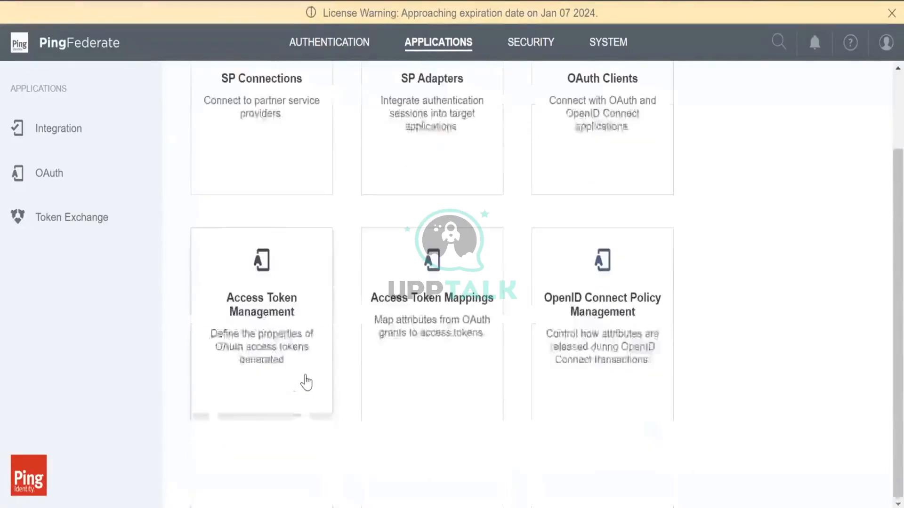
scroll(306, 382, "up", 2)
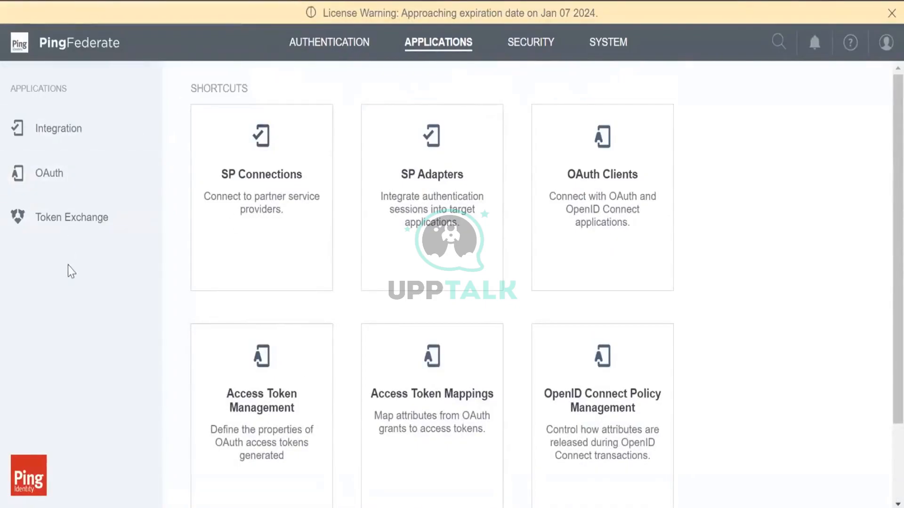
left_click(332, 44)
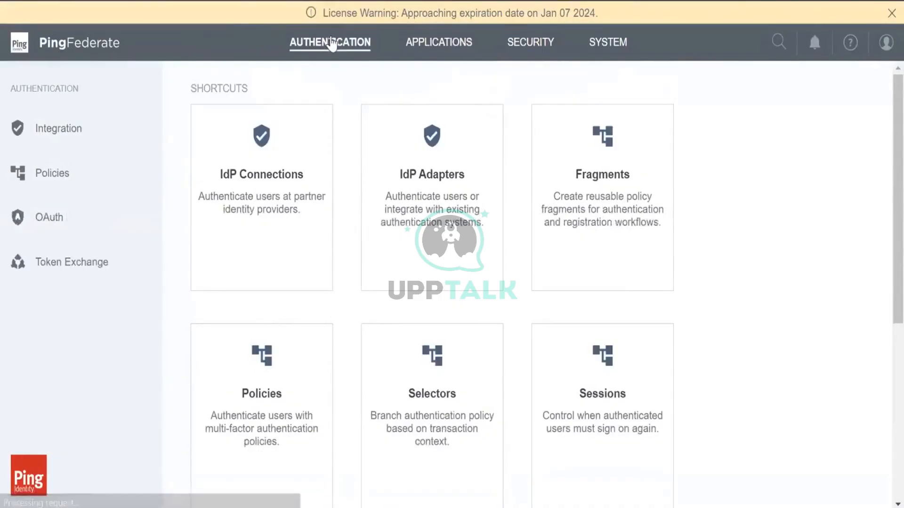
left_click(419, 45)
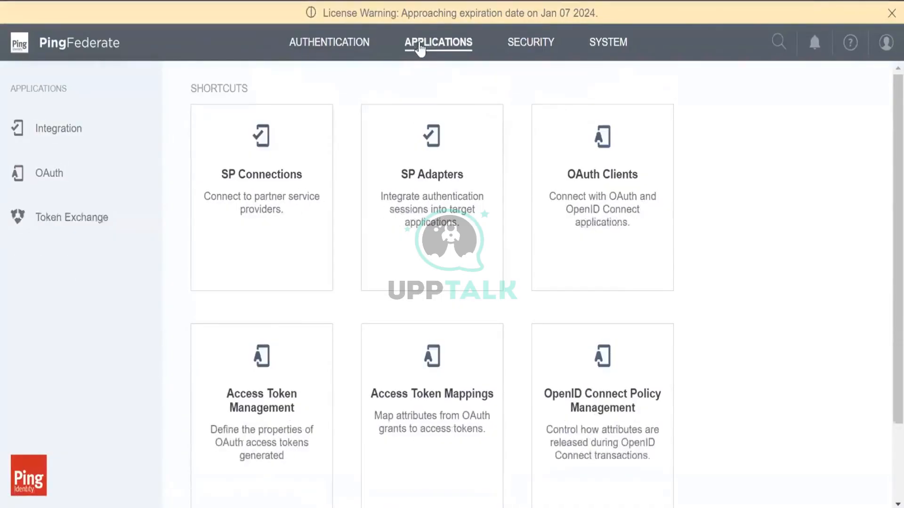
Start a new template-less SP connection with WS-Trust STS checked, then leave for Authentication shortcuts
left_click(276, 243)
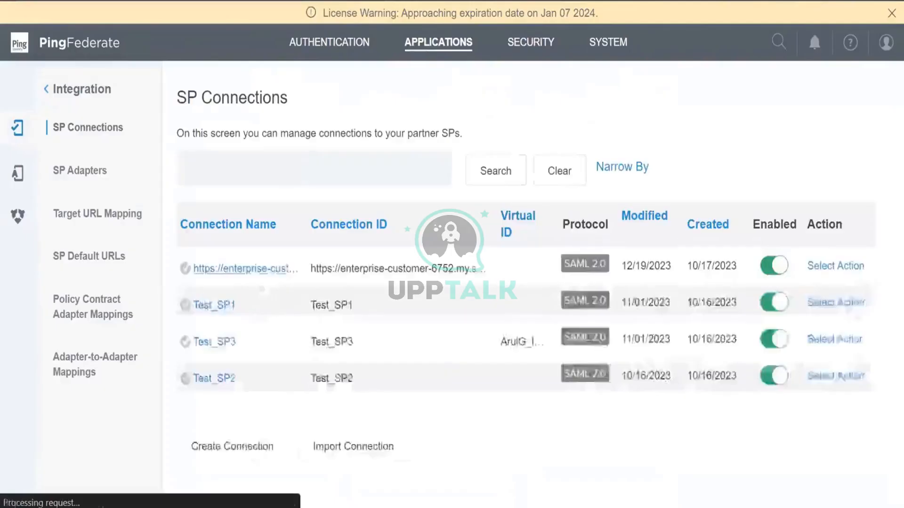
left_click(246, 450)
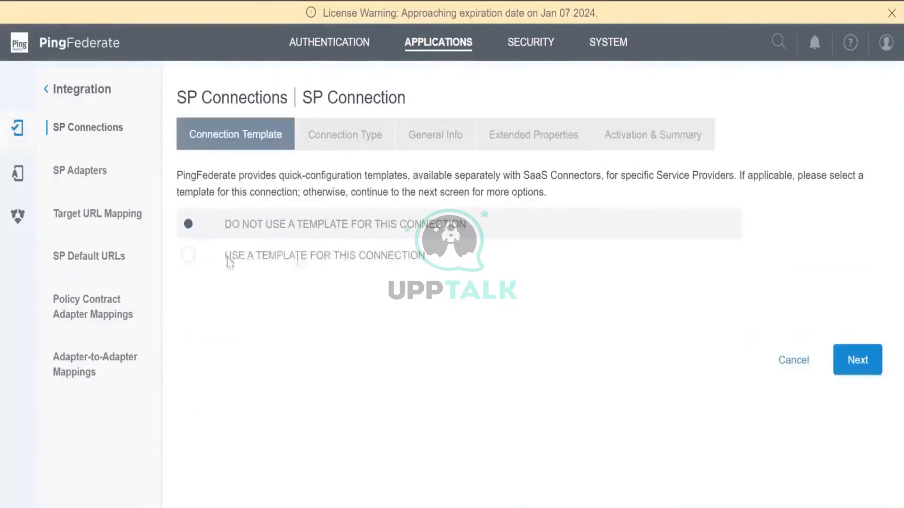
left_click(857, 361)
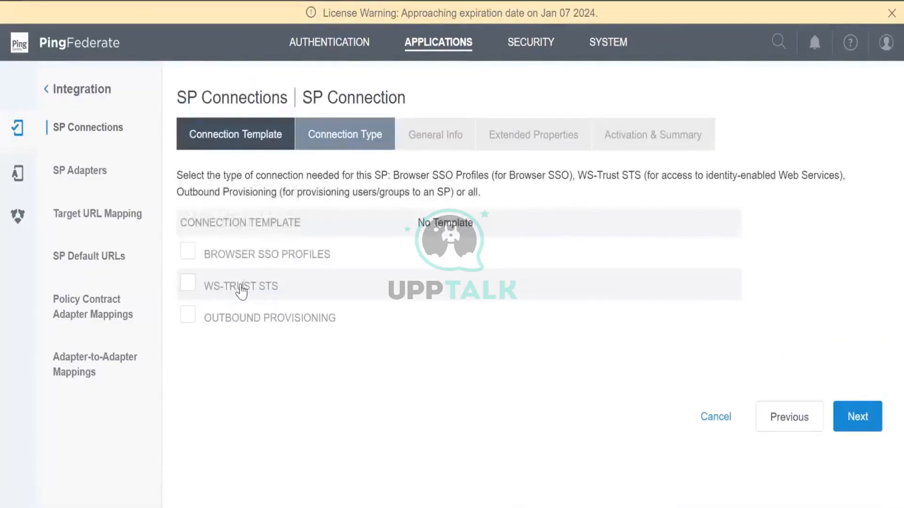
left_click(241, 288)
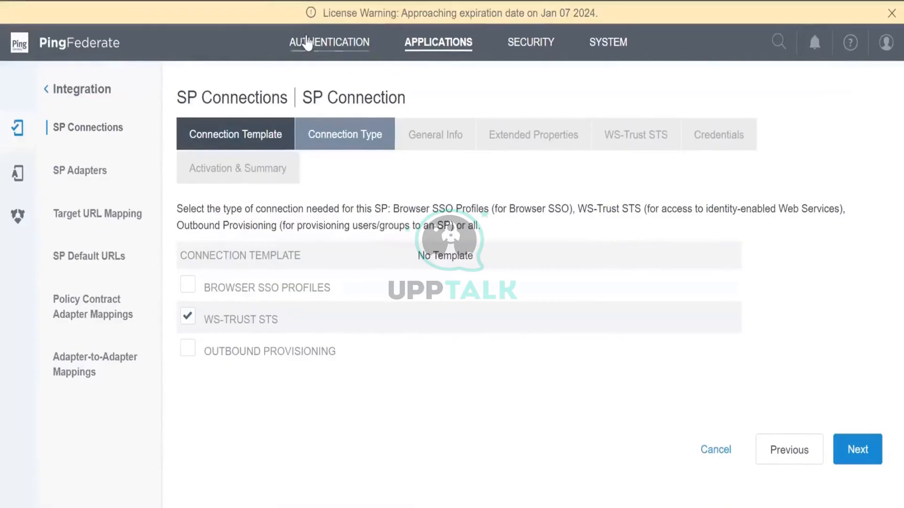
left_click(307, 43)
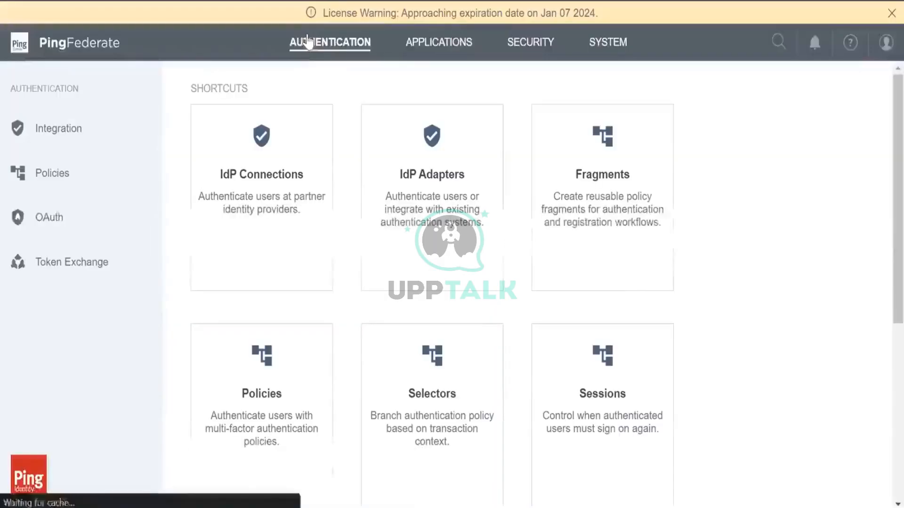